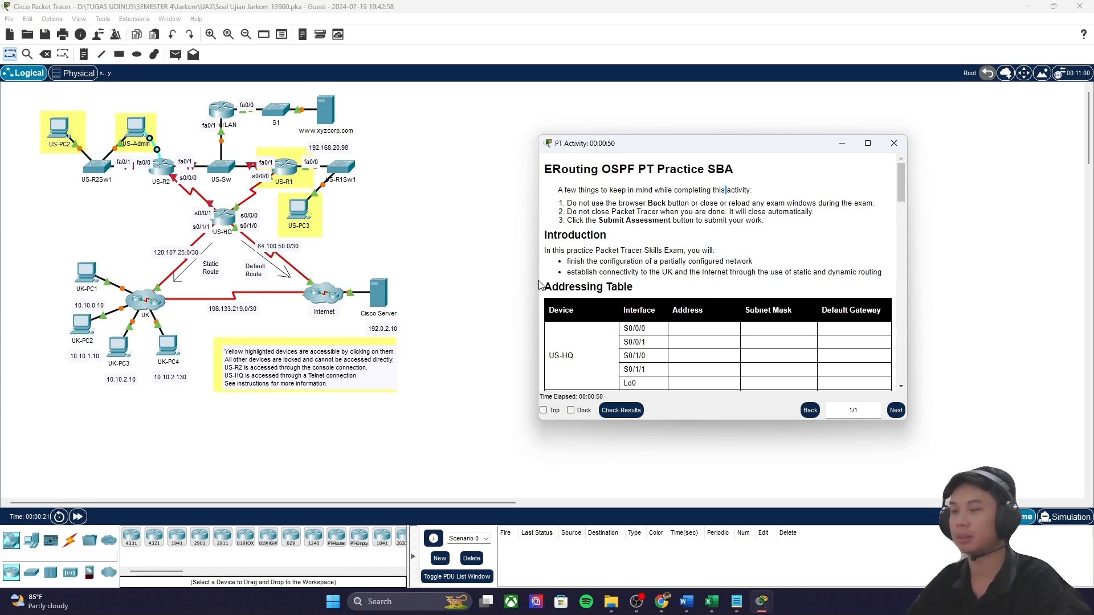
Step: Review the addressing table, US-R1's Fa0/0 address and the user and privileged EXEC passwords
{"action": "left_click_drag", "start_coordinate": [545, 286], "coordinate": [719, 291]}
{"action": "left_click", "coordinate": [684, 251]}
{"action": "scroll", "coordinate": [706, 284], "scroll_direction": "down", "scroll_amount": 6}
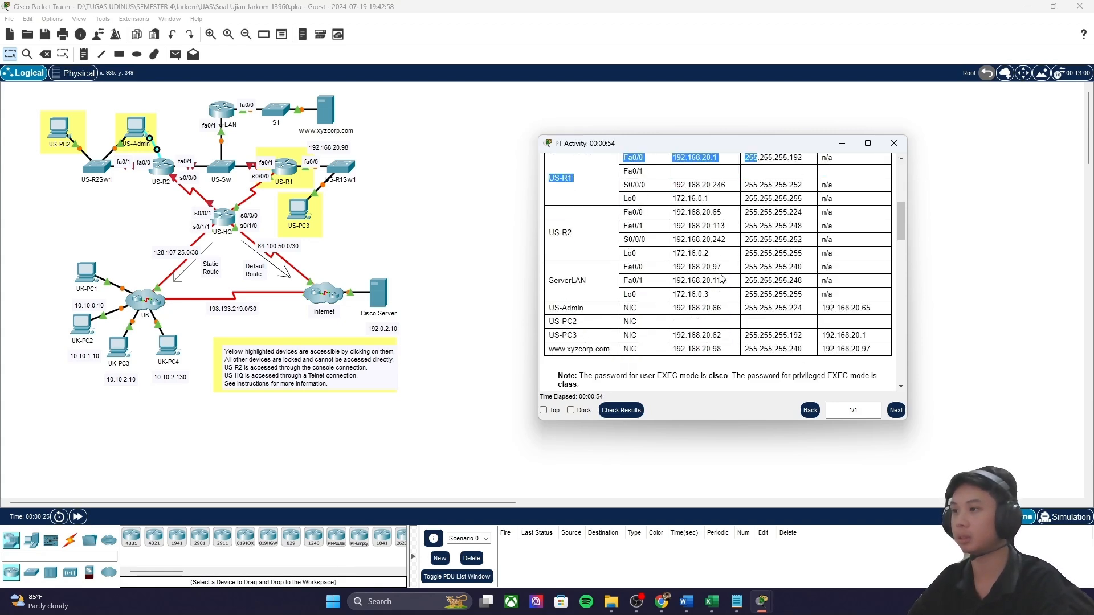
{"action": "scroll", "coordinate": [705, 285], "scroll_direction": "down", "scroll_amount": 2}
{"action": "scroll", "coordinate": [554, 262], "scroll_direction": "up", "scroll_amount": 1}
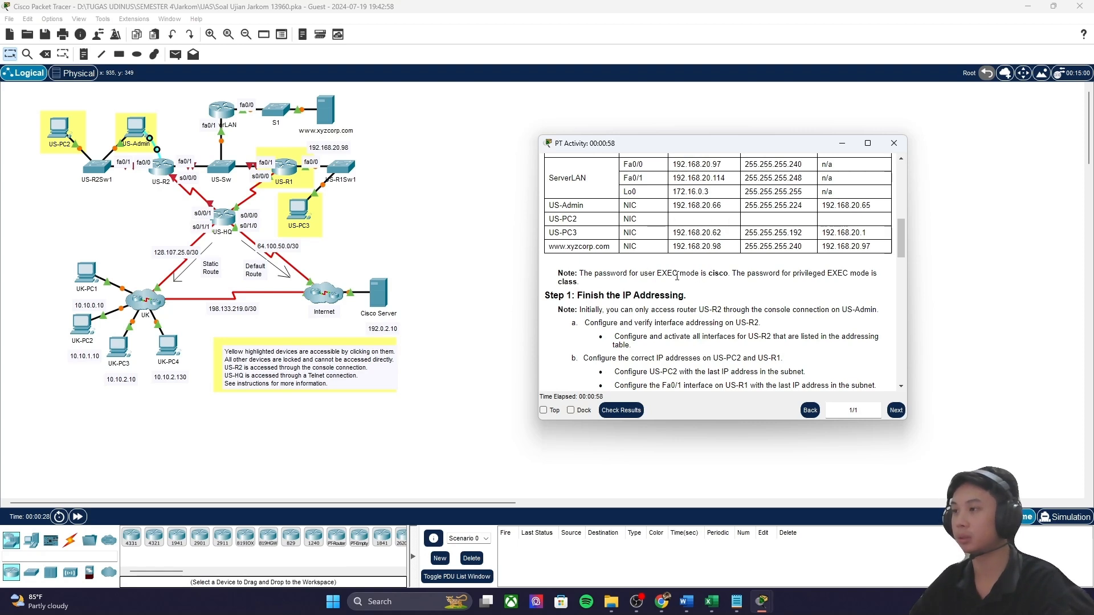
{"action": "double_click", "coordinate": [725, 274]}
{"action": "double_click", "coordinate": [568, 281]}
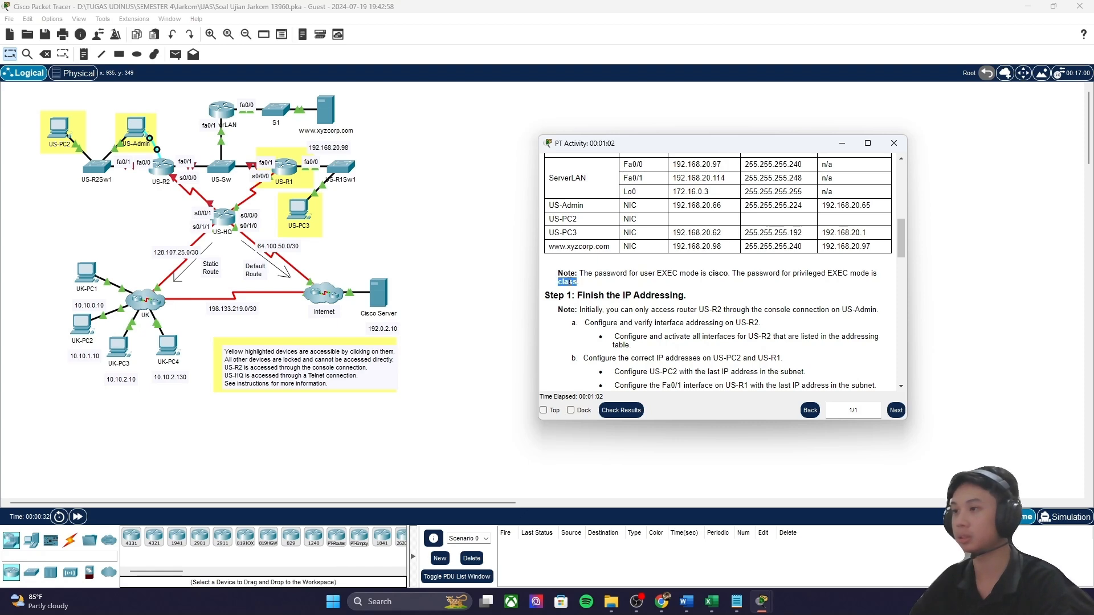
{"action": "scroll", "coordinate": [569, 282], "scroll_direction": "down", "scroll_amount": 3}
{"action": "left_click_drag", "start_coordinate": [545, 227], "coordinate": [572, 231]}
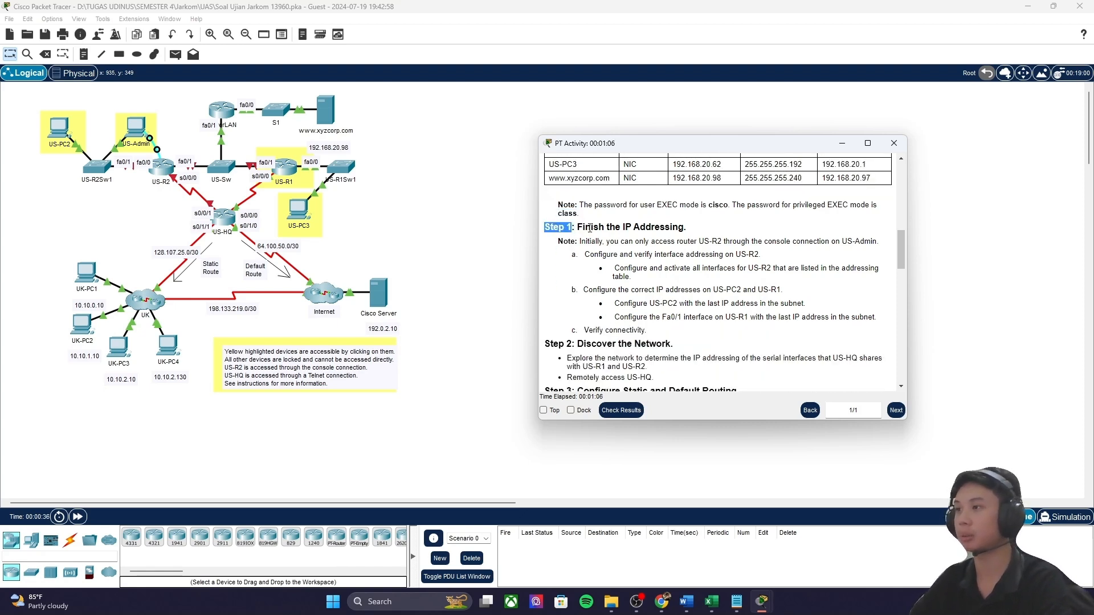
Step: Read the Step 1 instructions, Address and Subnet Mask columns, and that US-R2 is reached from US-Admin
{"action": "left_click_drag", "start_coordinate": [585, 254], "coordinate": [771, 268]}
{"action": "left_click_drag", "start_coordinate": [843, 268], "coordinate": [861, 282]}
{"action": "scroll", "coordinate": [763, 349], "scroll_direction": "up", "scroll_amount": 4}
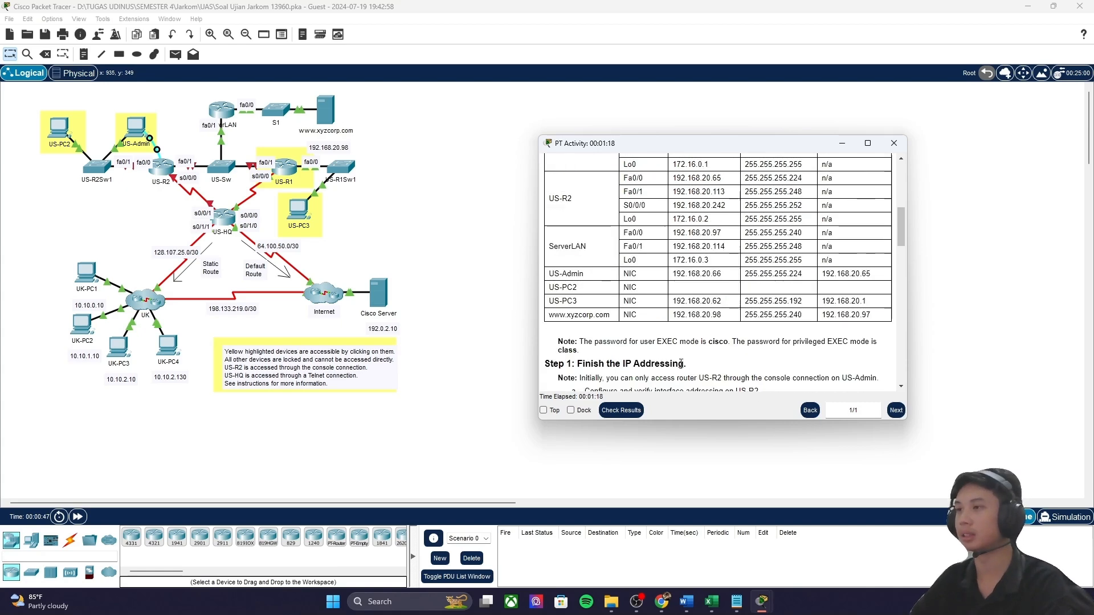
{"action": "scroll", "coordinate": [681, 363], "scroll_direction": "up", "scroll_amount": 3}
{"action": "left_click_drag", "start_coordinate": [622, 246], "coordinate": [843, 294]}
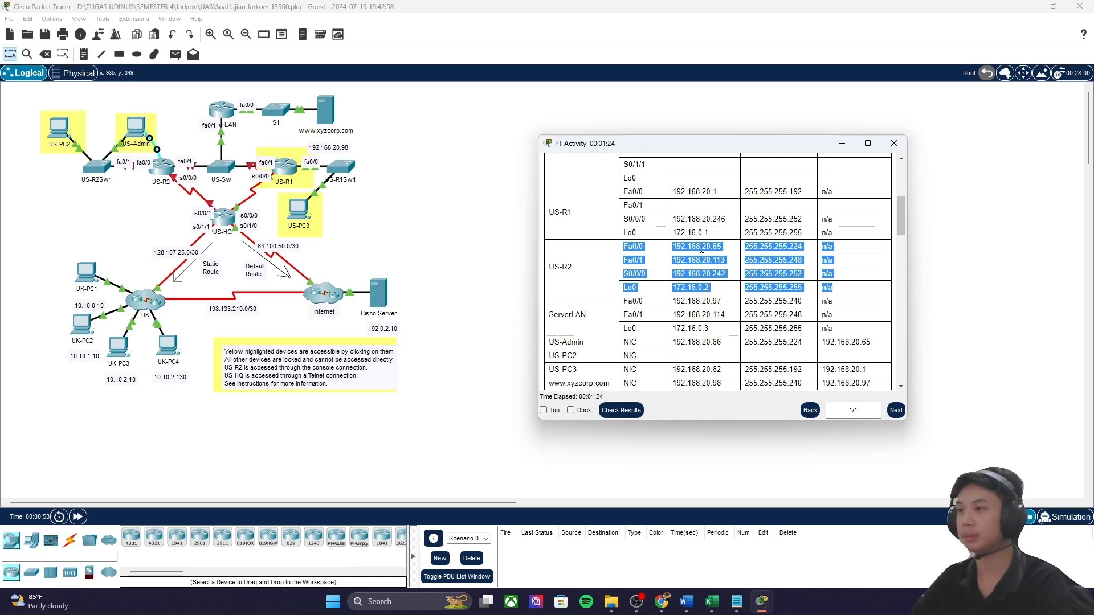
{"action": "scroll", "coordinate": [706, 255], "scroll_direction": "up", "scroll_amount": 6}
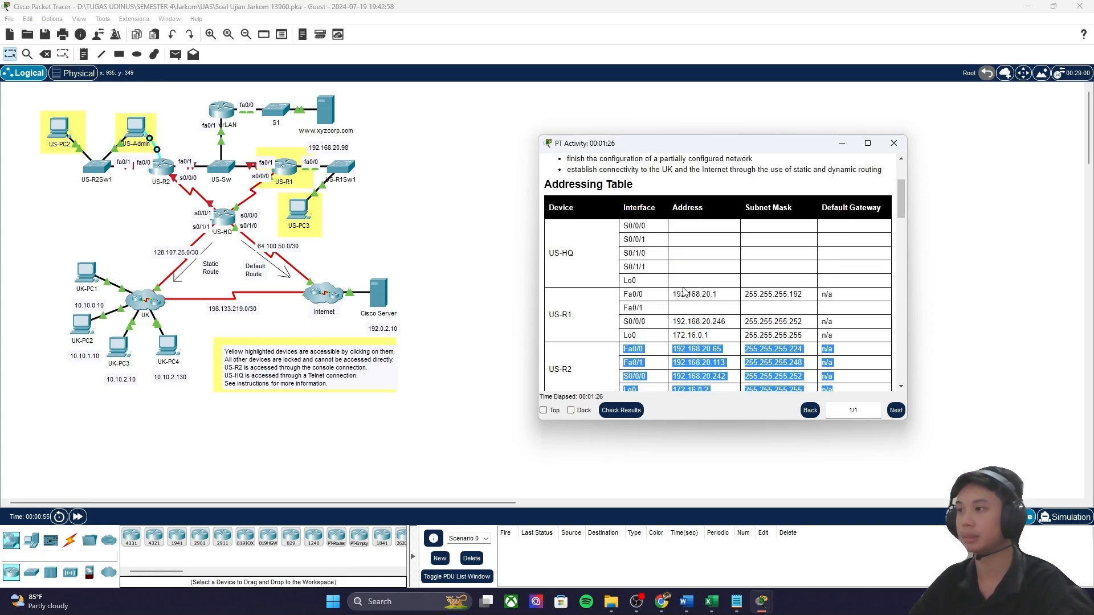
{"action": "double_click", "coordinate": [713, 246]}
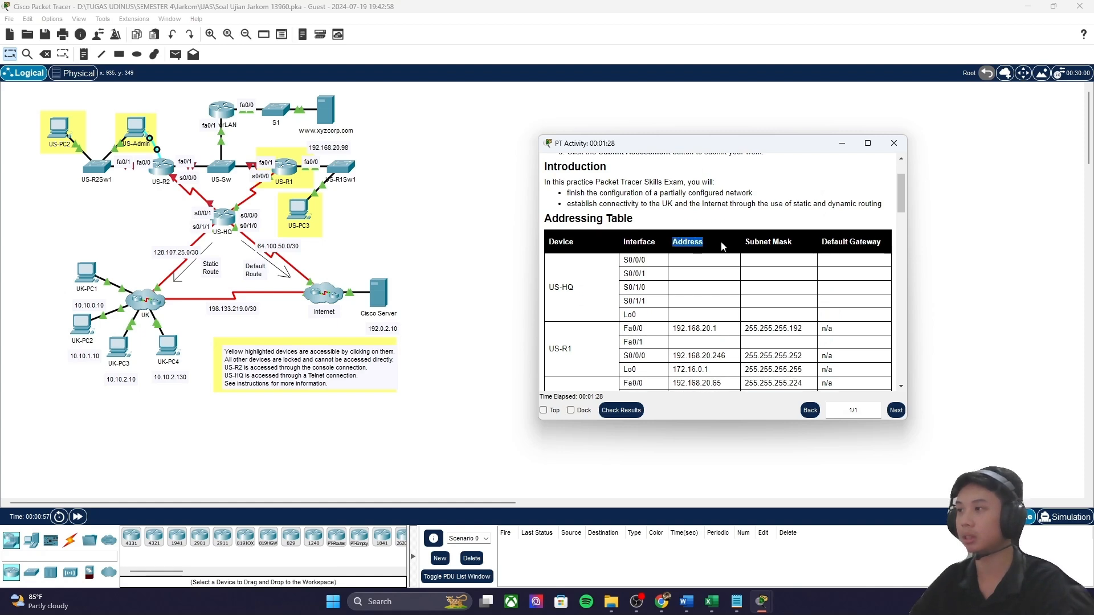
{"action": "triple_click", "coordinate": [757, 243]}
{"action": "scroll", "coordinate": [573, 289], "scroll_direction": "down", "scroll_amount": 4}
{"action": "left_click_drag", "start_coordinate": [564, 301], "coordinate": [649, 296]}
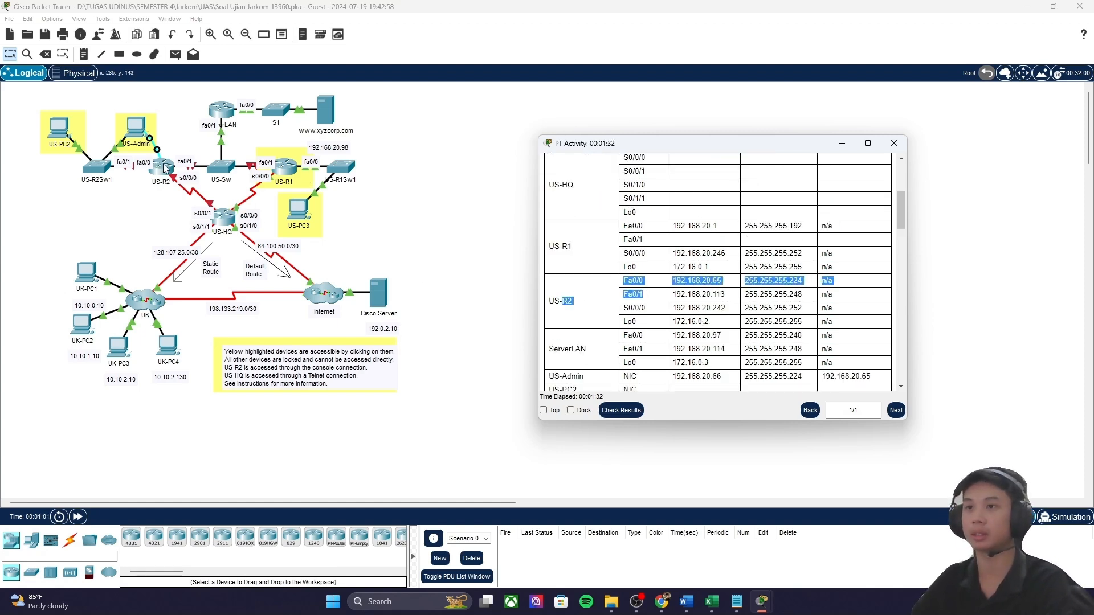
{"action": "scroll", "coordinate": [695, 340], "scroll_direction": "down", "scroll_amount": 4}
{"action": "scroll", "coordinate": [695, 340], "scroll_direction": "down", "scroll_amount": 5}
{"action": "scroll", "coordinate": [701, 292], "scroll_direction": "up", "scroll_amount": 3}
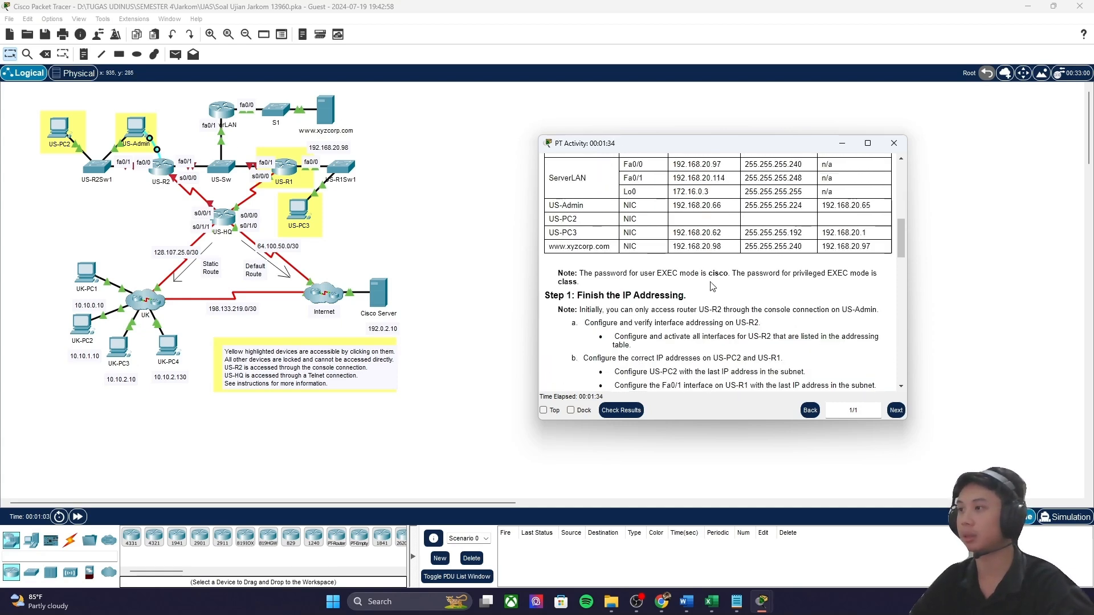
{"action": "left_click_drag", "start_coordinate": [729, 311], "coordinate": [882, 314]}
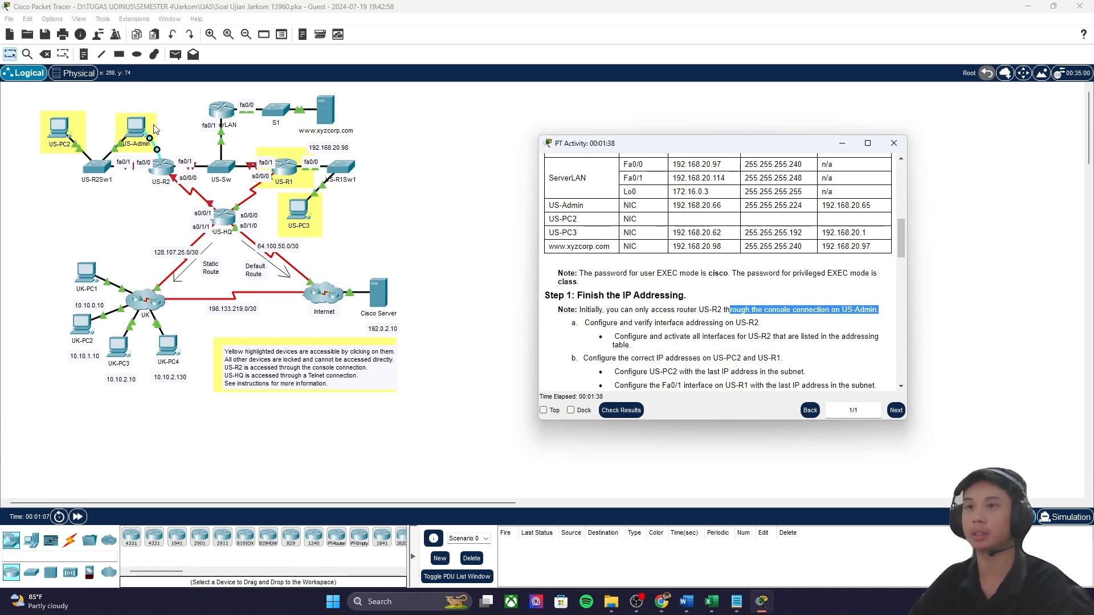
Step: From US-Admin's Terminal, log in to US-R2, enable, and enter global configuration mode
{"action": "left_click", "coordinate": [135, 128]}
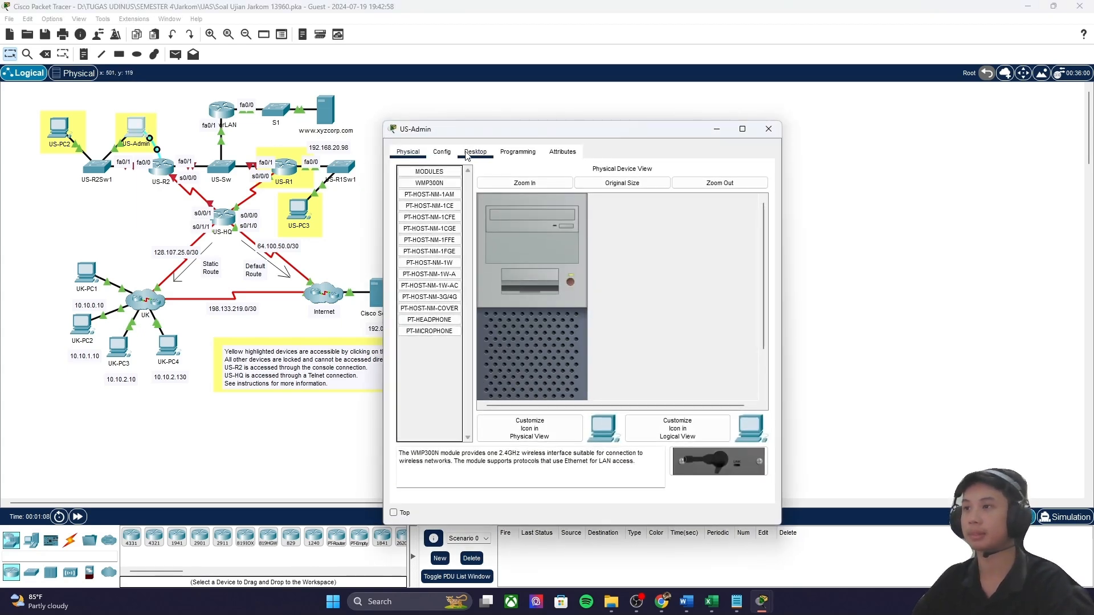
{"action": "left_click", "coordinate": [479, 152]}
{"action": "left_click", "coordinate": [598, 203]}
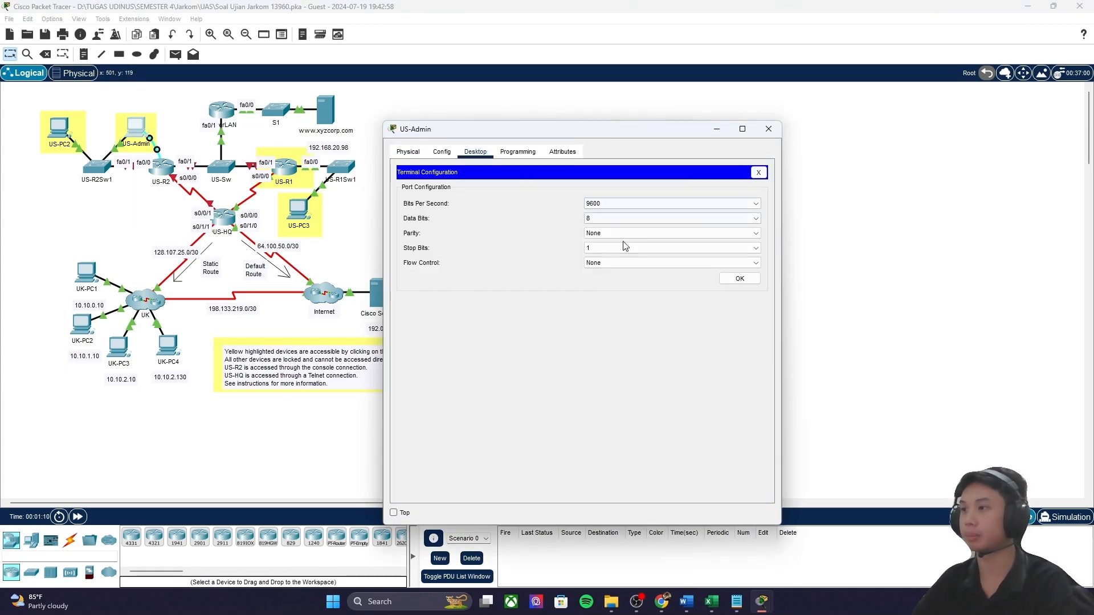
{"action": "left_click", "coordinate": [739, 281]}
{"action": "key", "text": "Return"}
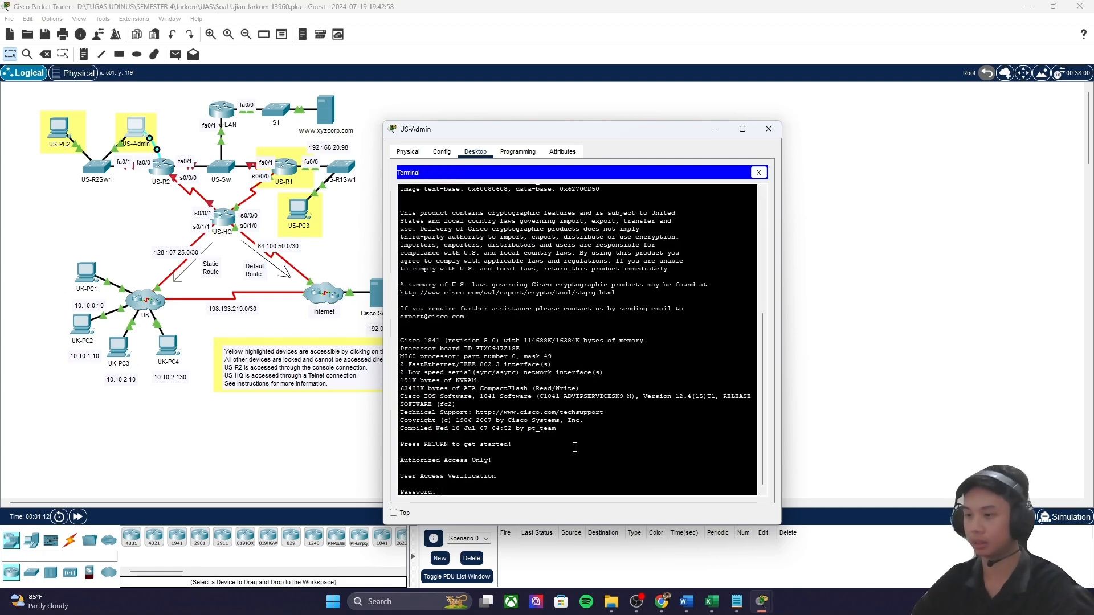
{"action": "key", "text": "Return"}
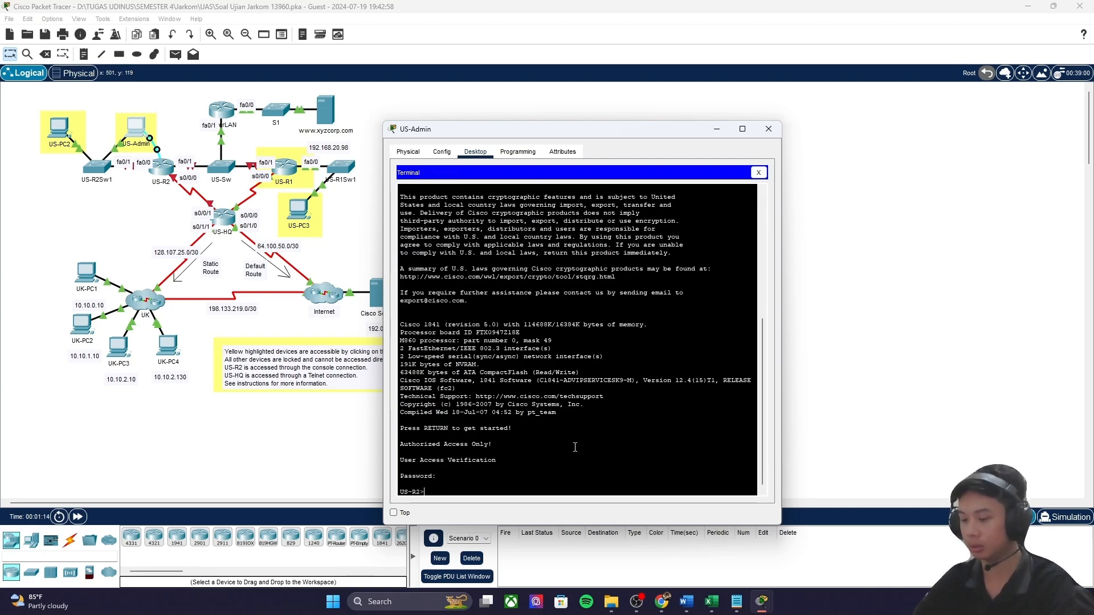
{"action": "key", "text": "Return"}
{"action": "key", "text": "Return"}
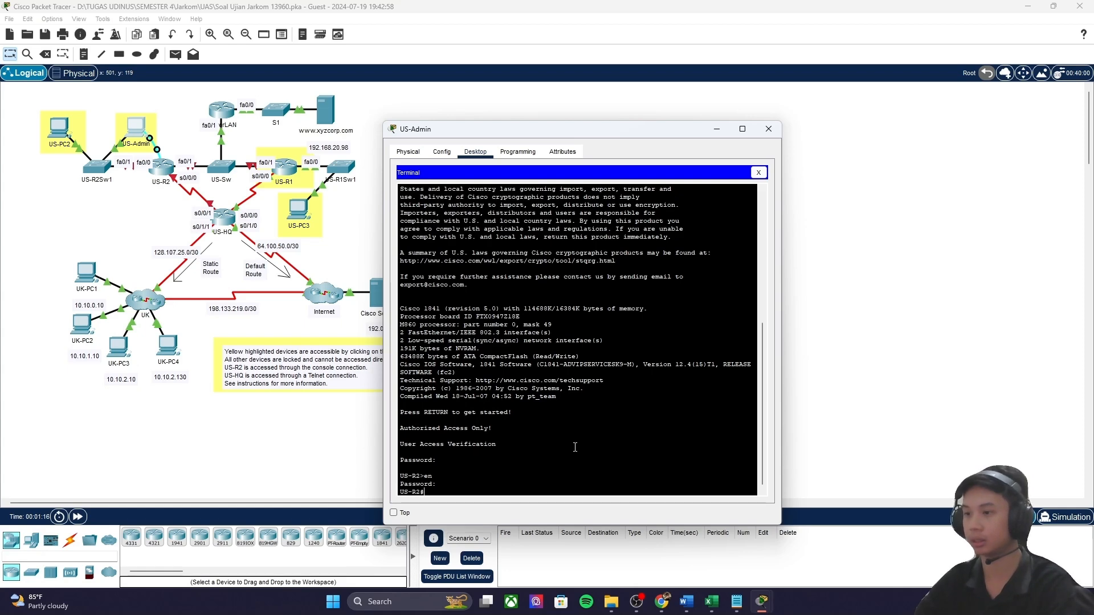
{"action": "type", "text": "conf "}
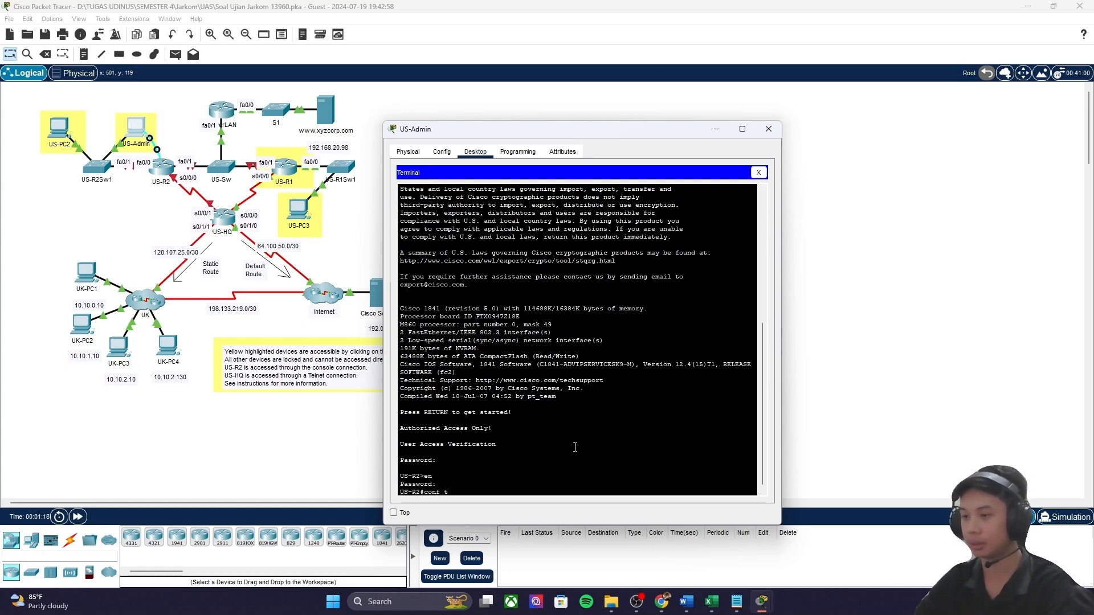
{"action": "type", "text": "t"}
{"action": "key", "text": "Return"}
Step: Paste the US-R2 interface configuration lines from Notepad into the console and exit configuration mode
{"action": "left_click", "coordinate": [736, 601]}
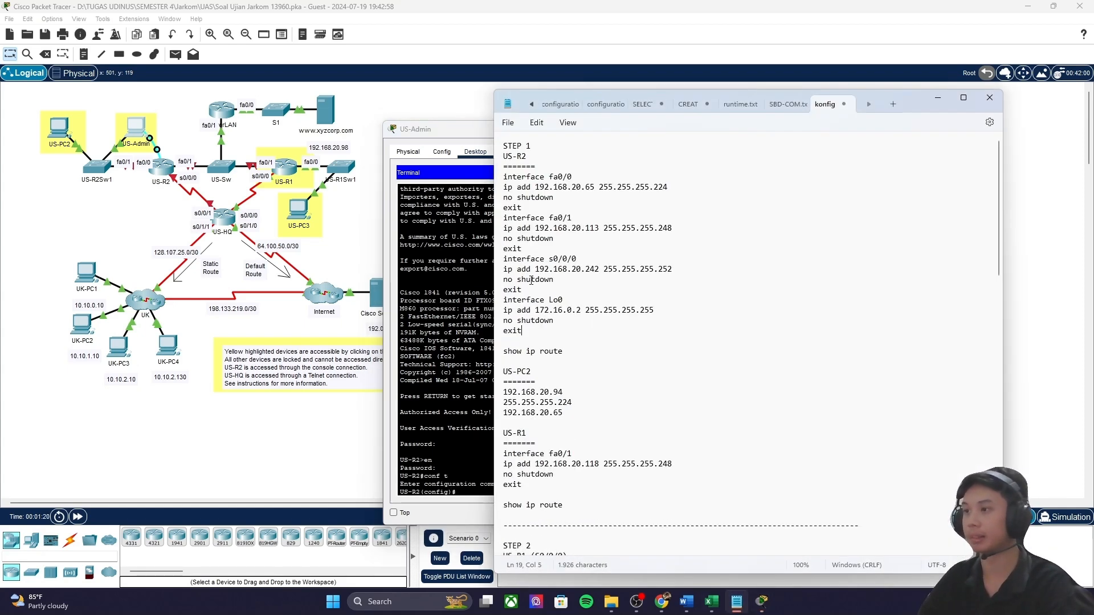
{"action": "left_click_drag", "start_coordinate": [555, 321], "coordinate": [472, 179]}
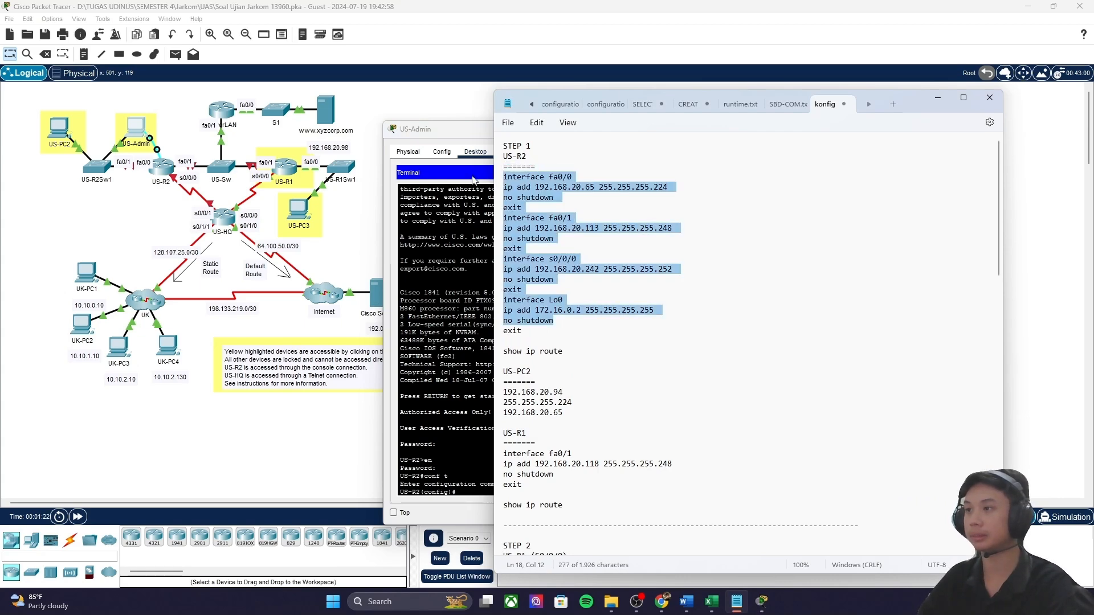
{"action": "key", "text": "ctrl+c"}
{"action": "left_click", "coordinate": [442, 441]}
{"action": "right_click", "coordinate": [465, 489]}
{"action": "left_click", "coordinate": [493, 510]}
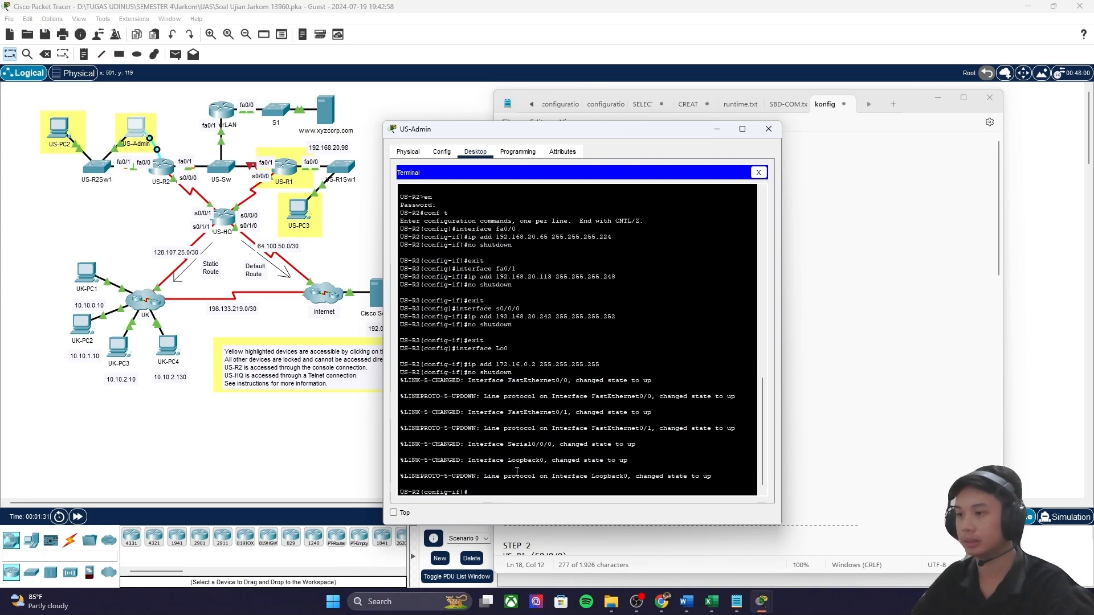
{"action": "key", "text": "Return"}
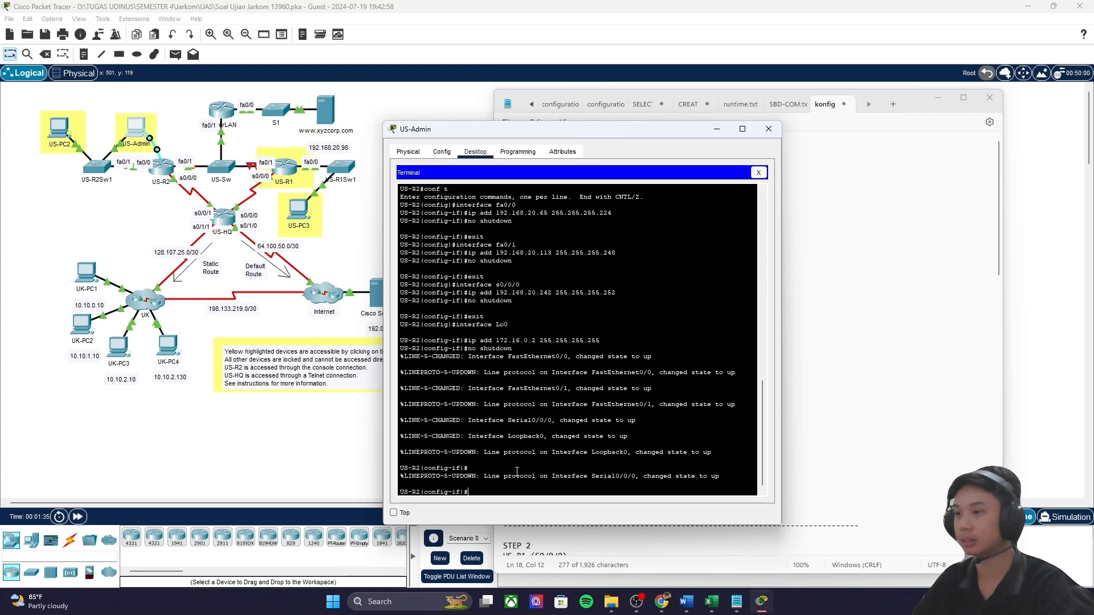
{"action": "key", "text": "Return"}
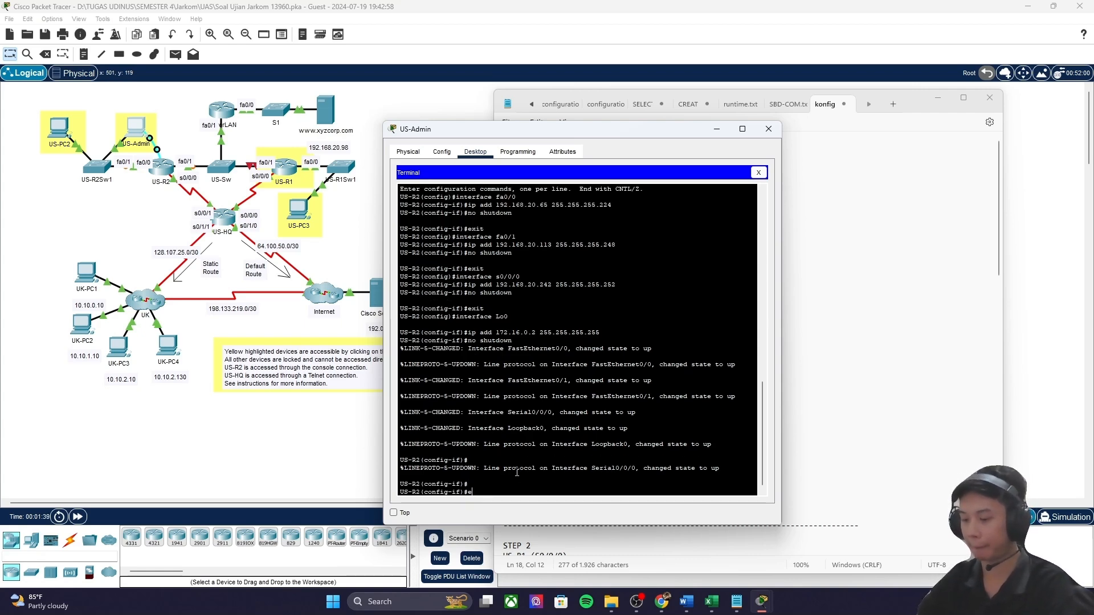
{"action": "key", "text": "Return"}
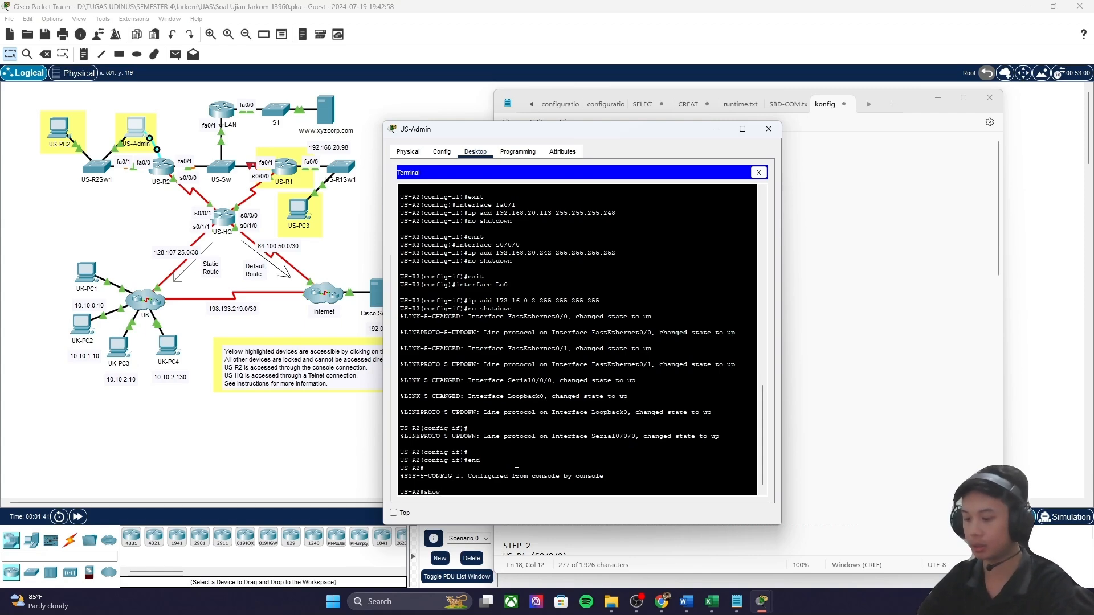
Step: Run show ip route on US-R2 to confirm the addressed interfaces are up
{"action": "type", "text": "show ip route"}
{"action": "key", "text": "Return"}
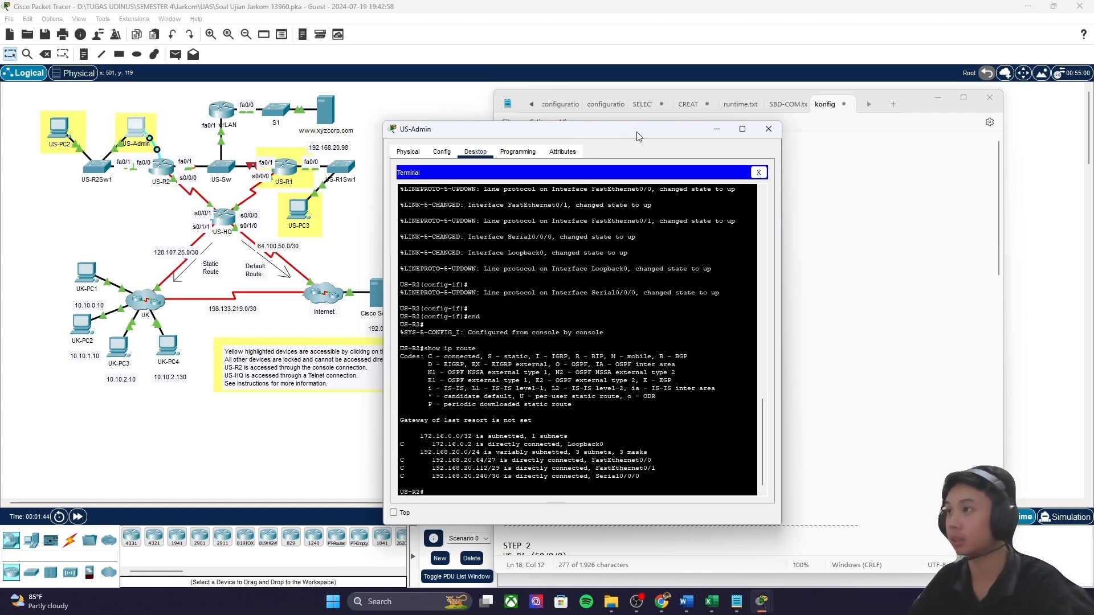
{"action": "left_click_drag", "start_coordinate": [570, 129], "coordinate": [426, 126]}
Step: Bring the activity instructions forward, scroll through them, and minimize the US-Admin window
{"action": "mouse_move", "coordinate": [761, 605]}
{"action": "left_click", "coordinate": [788, 545]}
{"action": "scroll", "coordinate": [701, 342], "scroll_direction": "down", "scroll_amount": 3}
{"action": "scroll", "coordinate": [701, 359], "scroll_direction": "up", "scroll_amount": 8}
{"action": "scroll", "coordinate": [701, 359], "scroll_direction": "down", "scroll_amount": 3}
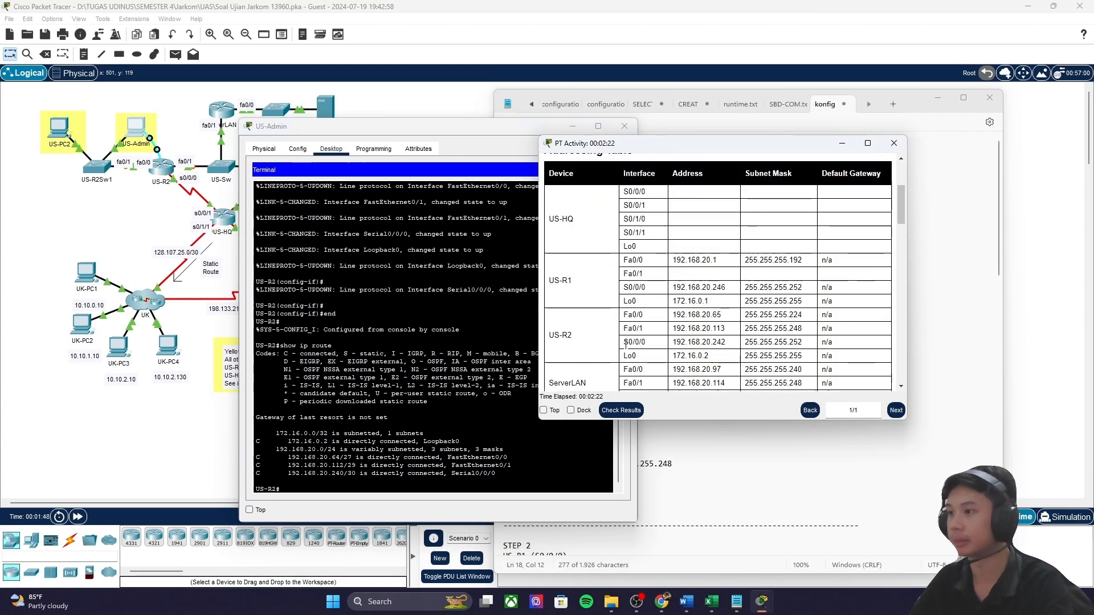
{"action": "left_click_drag", "start_coordinate": [545, 335], "coordinate": [807, 359]}
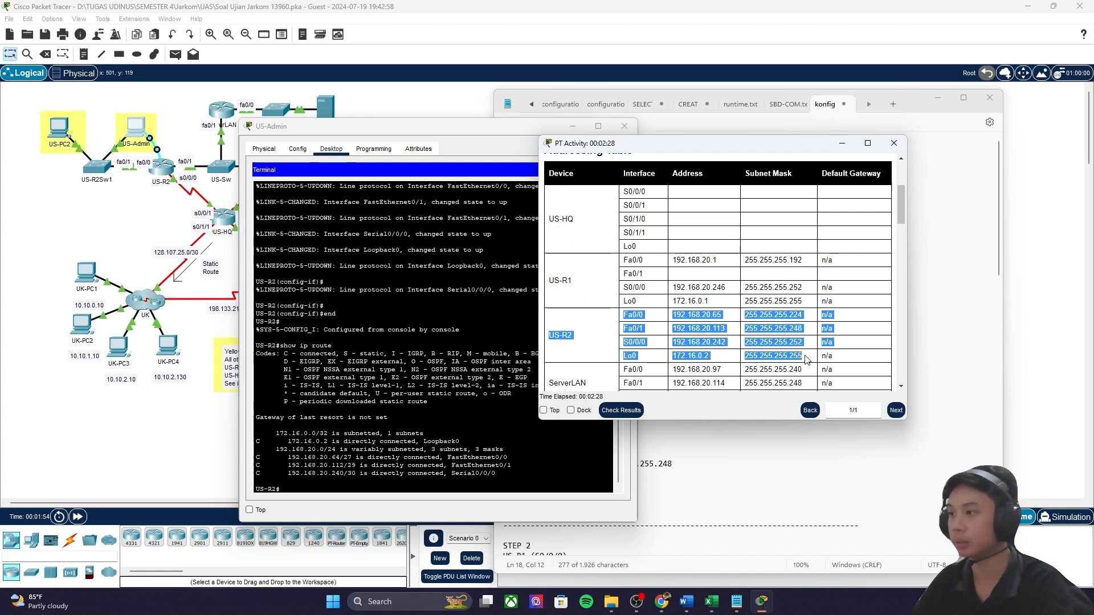
{"action": "scroll", "coordinate": [570, 330], "scroll_direction": "down", "scroll_amount": 6}
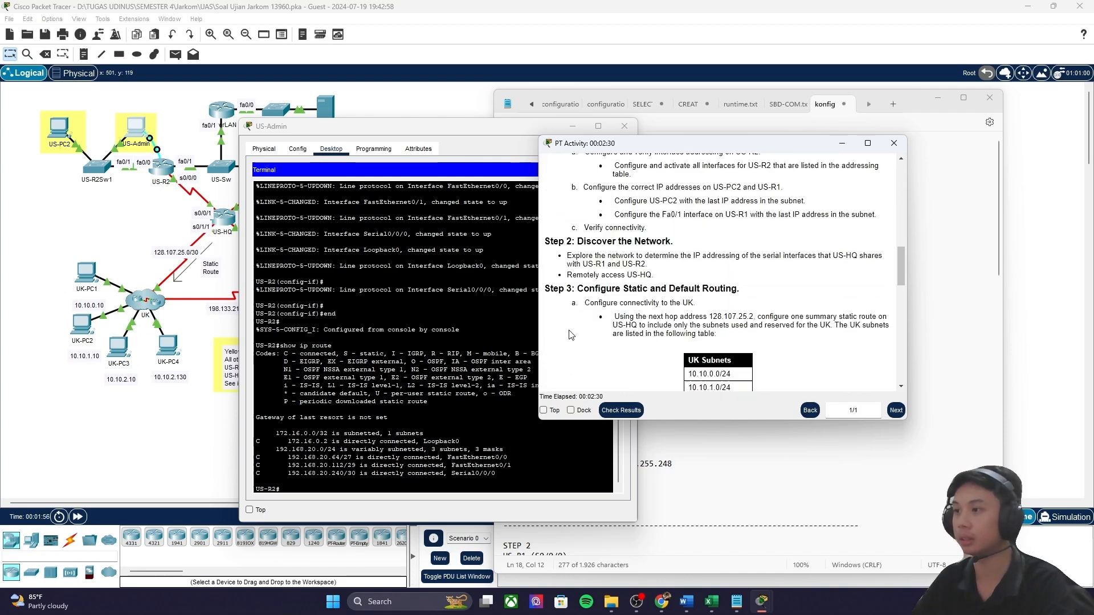
{"action": "scroll", "coordinate": [570, 330], "scroll_direction": "down", "scroll_amount": 2}
{"action": "left_click", "coordinate": [412, 388]}
{"action": "left_click", "coordinate": [573, 129]}
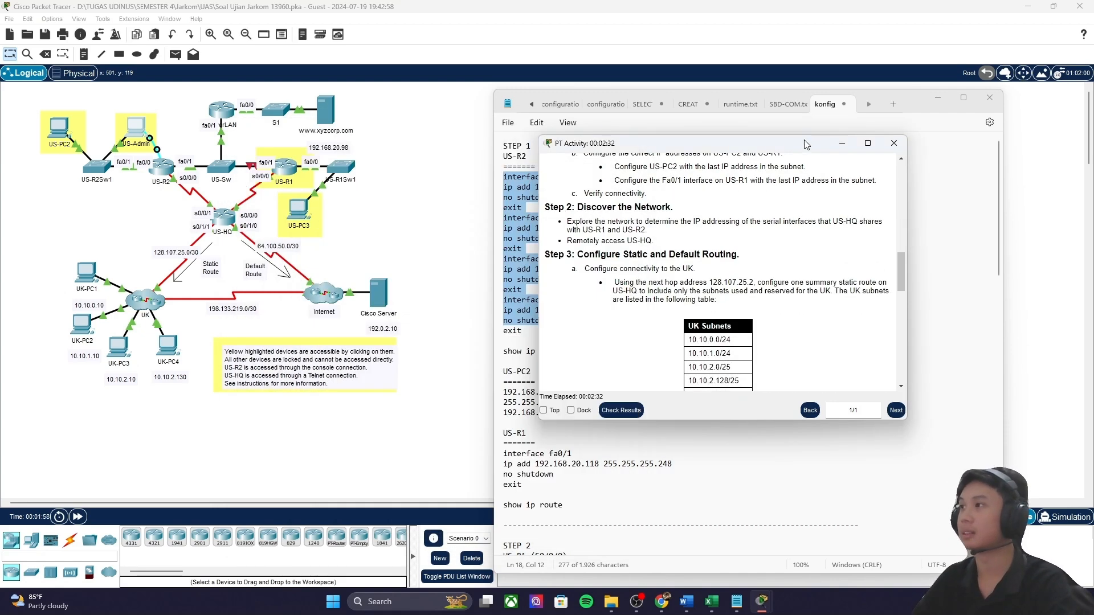
{"action": "left_click_drag", "start_coordinate": [803, 142], "coordinate": [854, 148]}
{"action": "scroll", "coordinate": [760, 258], "scroll_direction": "down", "scroll_amount": 2}
{"action": "scroll", "coordinate": [721, 281], "scroll_direction": "down", "scroll_amount": 2}
{"action": "scroll", "coordinate": [687, 315], "scroll_direction": "up", "scroll_amount": 5}
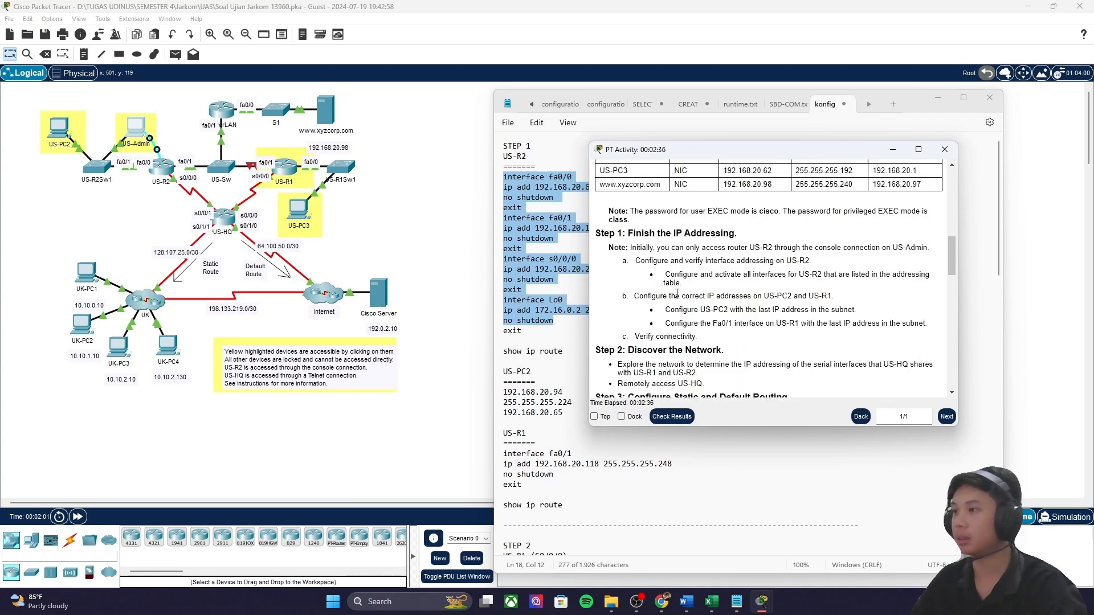
Step: Read Step 1b on fixing US-PC2 and US-R1 addresses, then reveal the topology canvas
{"action": "left_click_drag", "start_coordinate": [633, 297], "coordinate": [833, 299]}
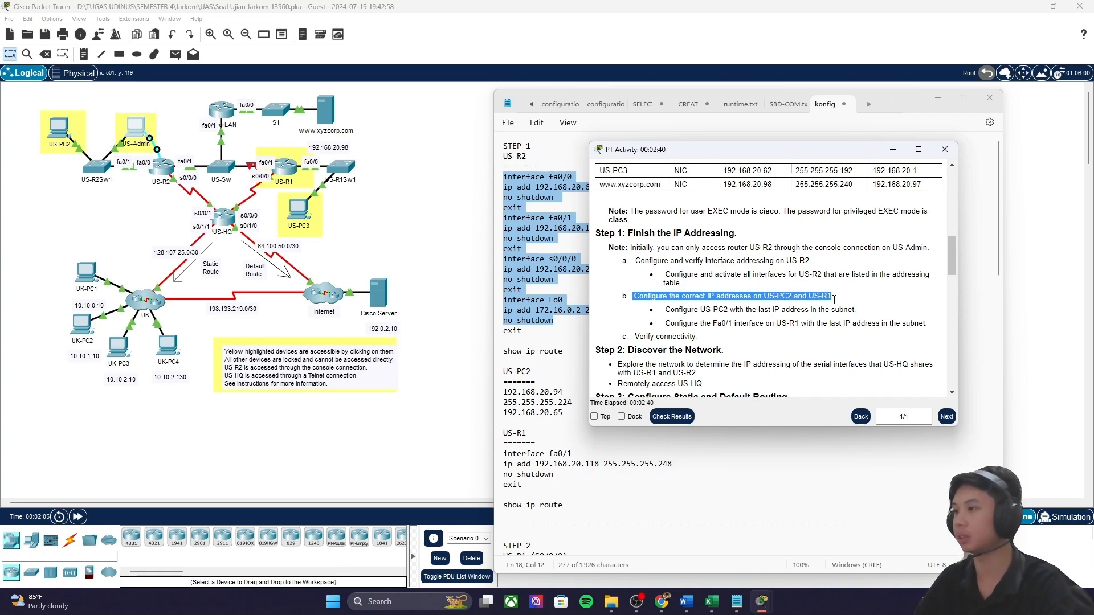
{"action": "left_click", "coordinate": [793, 322]}
{"action": "left_click_drag", "start_coordinate": [699, 309], "coordinate": [799, 323]}
{"action": "left_click", "coordinate": [832, 323]}
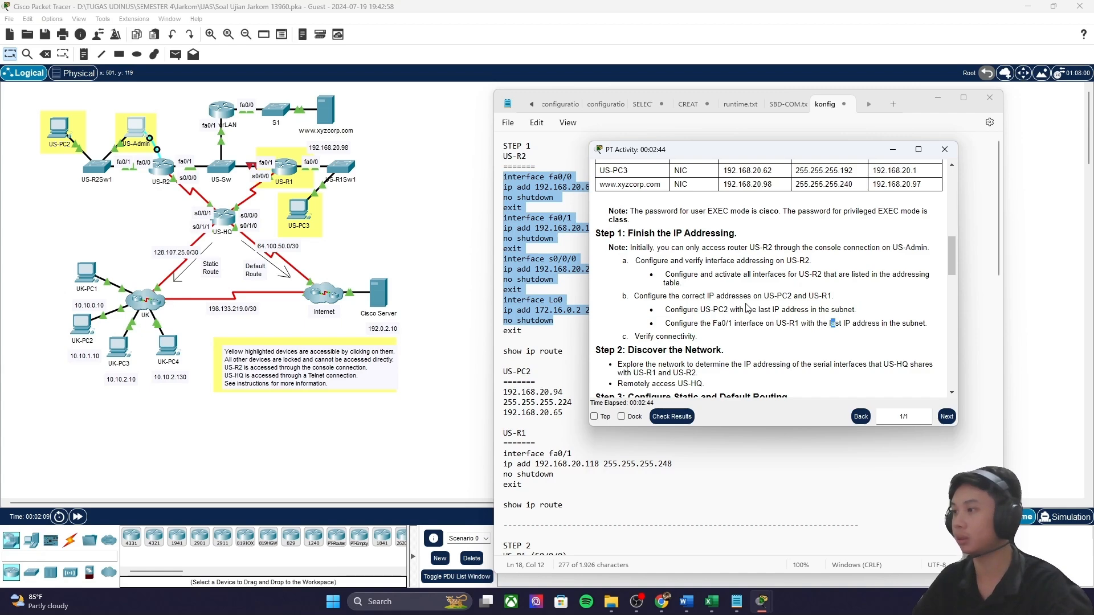
{"action": "left_click_drag", "start_coordinate": [757, 309], "coordinate": [859, 315]}
{"action": "left_click", "coordinate": [859, 315]}
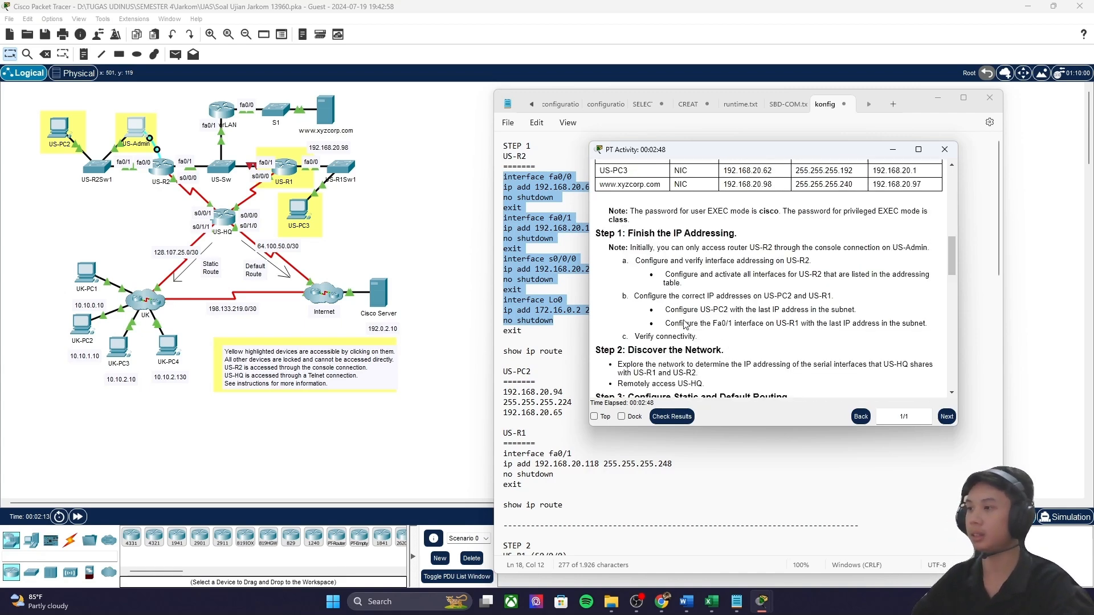
{"action": "left_click_drag", "start_coordinate": [701, 309], "coordinate": [738, 309]}
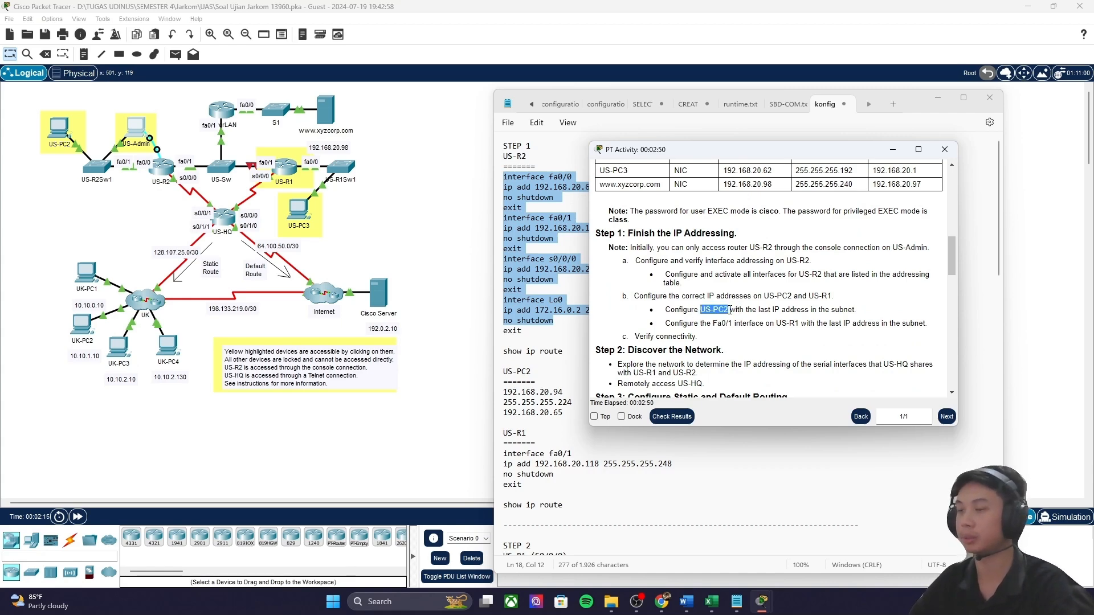
{"action": "left_click", "coordinate": [390, 238]}
{"action": "scroll", "coordinate": [168, 231], "scroll_direction": "up", "scroll_amount": 2}
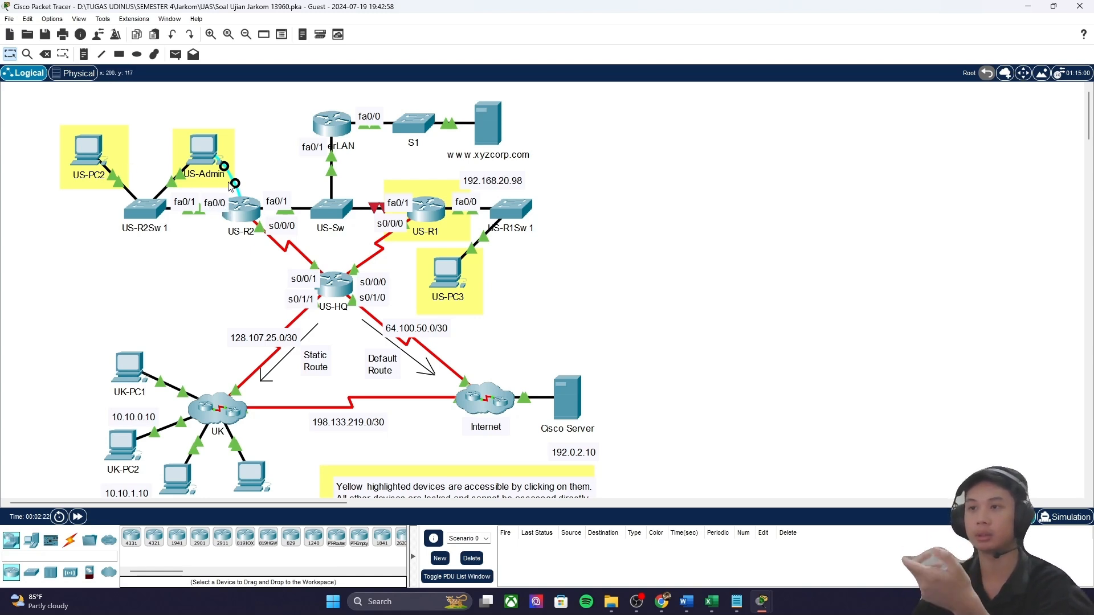
Step: Select US-R2 Fa0/0's subnet mask 255.255.255.224 in the Addressing Table, then bring up addressing_ip.xlsx
{"action": "mouse_move", "coordinate": [781, 594]}
{"action": "left_click", "coordinate": [788, 544]}
{"action": "scroll", "coordinate": [674, 370], "scroll_direction": "up", "scroll_amount": 10}
{"action": "left_click_drag", "start_coordinate": [721, 356], "coordinate": [859, 359]}
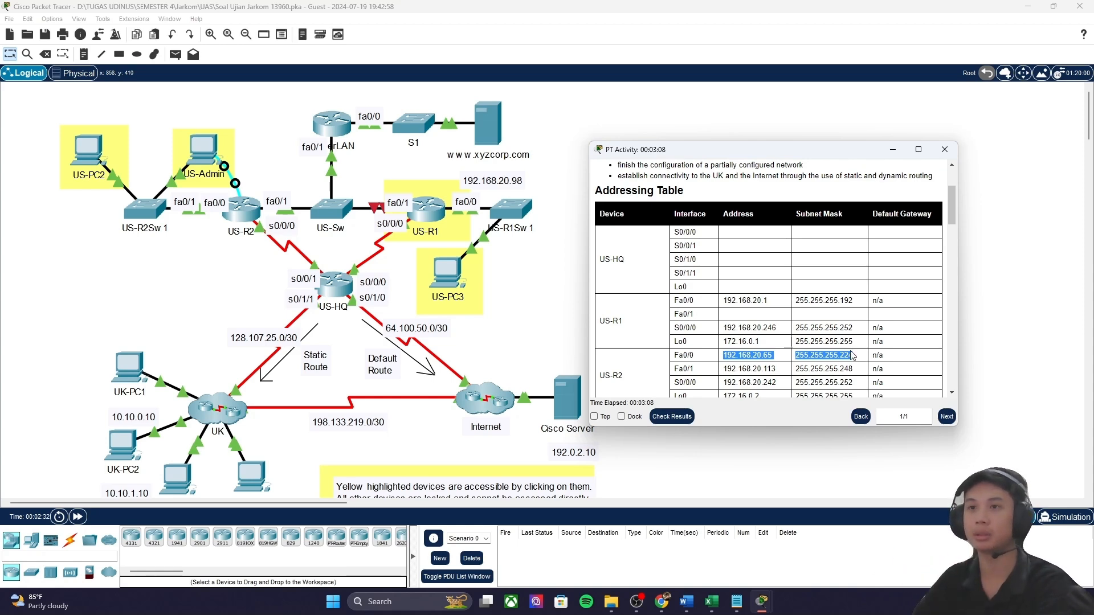
{"action": "left_click_drag", "start_coordinate": [852, 357], "coordinate": [797, 358]}
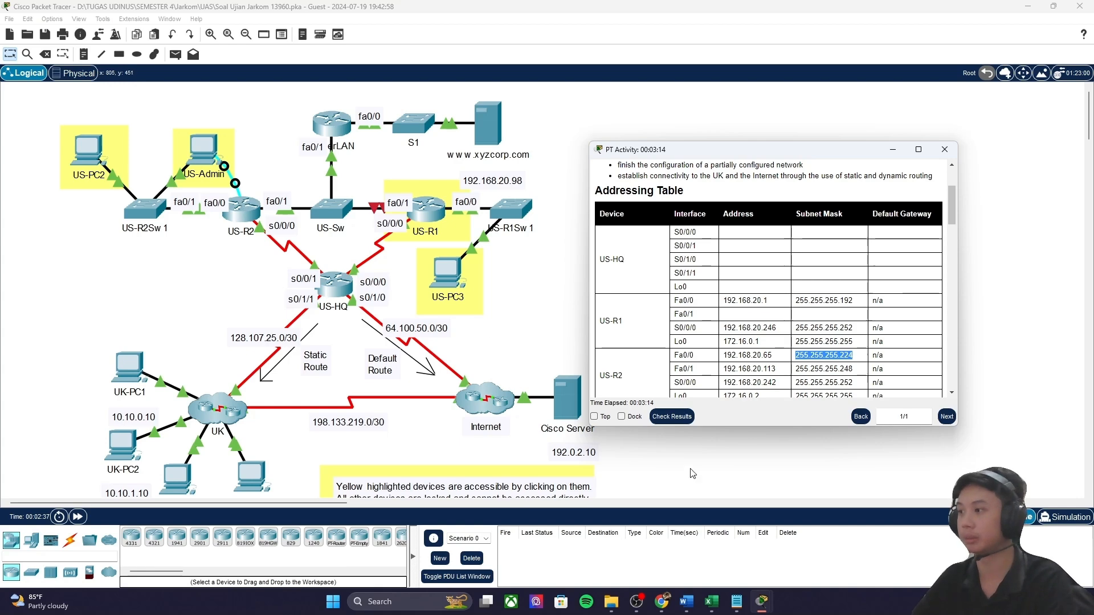
{"action": "mouse_move", "coordinate": [709, 605]}
{"action": "left_click", "coordinate": [630, 551]}
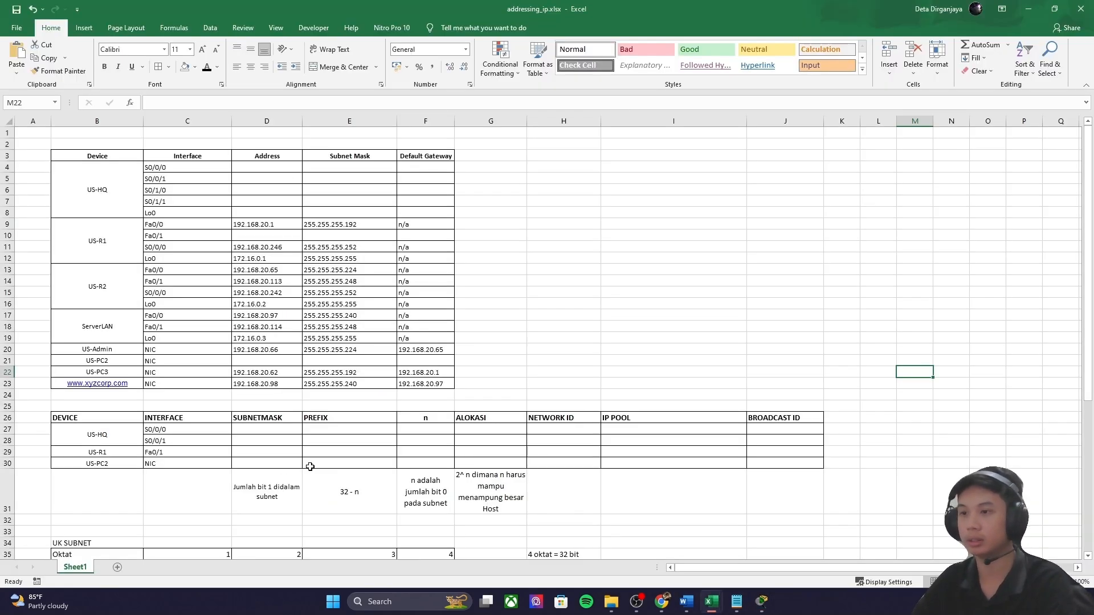
Step: Paste 255.255.255.224 into US-PC2's subnet mask cell D30 and select its 224 octet
{"action": "double_click", "coordinate": [273, 472]}
{"action": "double_click", "coordinate": [276, 464]}
{"action": "key", "text": "ctrl+v"}
{"action": "left_click", "coordinate": [316, 463]}
{"action": "double_click", "coordinate": [290, 464]}
{"action": "left_click_drag", "start_coordinate": [290, 463], "coordinate": [269, 465]}
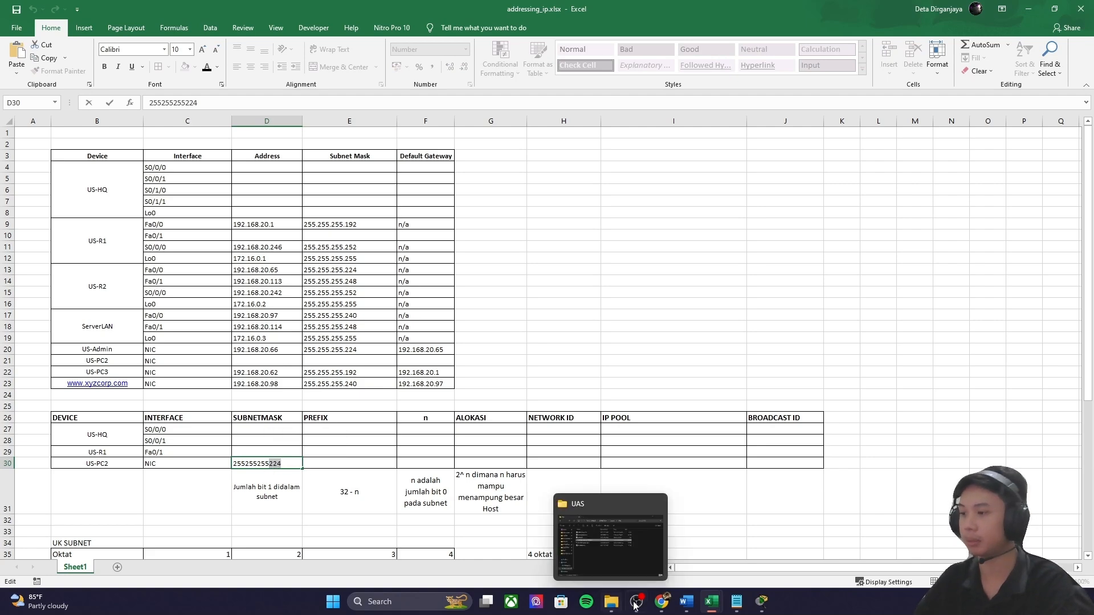
Step: Enter 224 in the binary calculator's Decimal Value field
{"action": "mouse_move", "coordinate": [688, 607]}
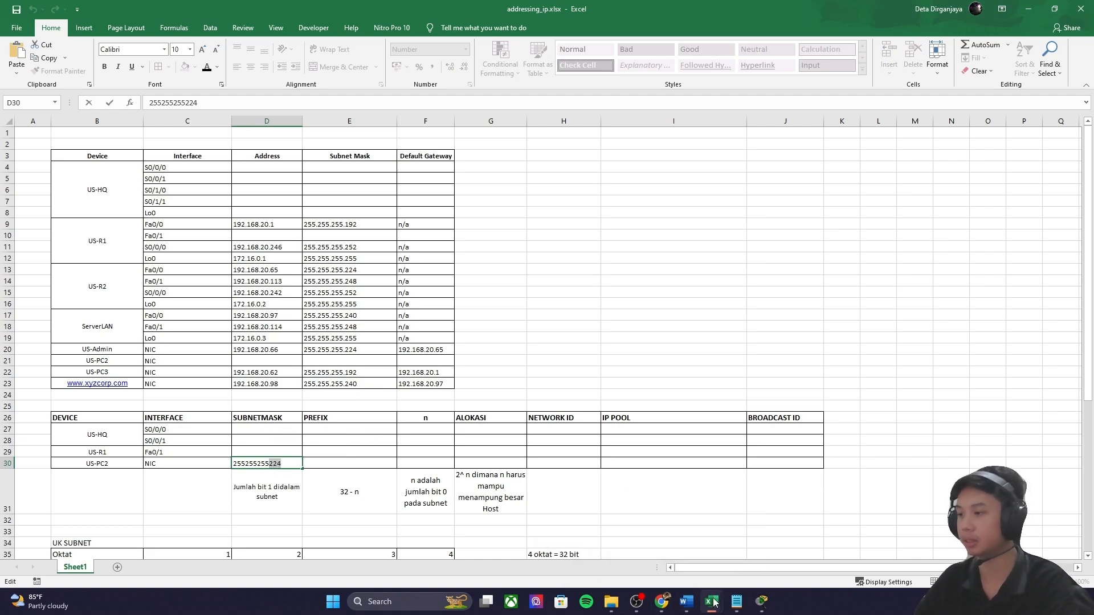
{"action": "left_click", "coordinate": [662, 604]}
{"action": "double_click", "coordinate": [403, 391]}
{"action": "key", "text": "ctrl+v"}
Step: Convert decimal 224 to binary (011100000) and select the result and input value
{"action": "left_click", "coordinate": [437, 421]}
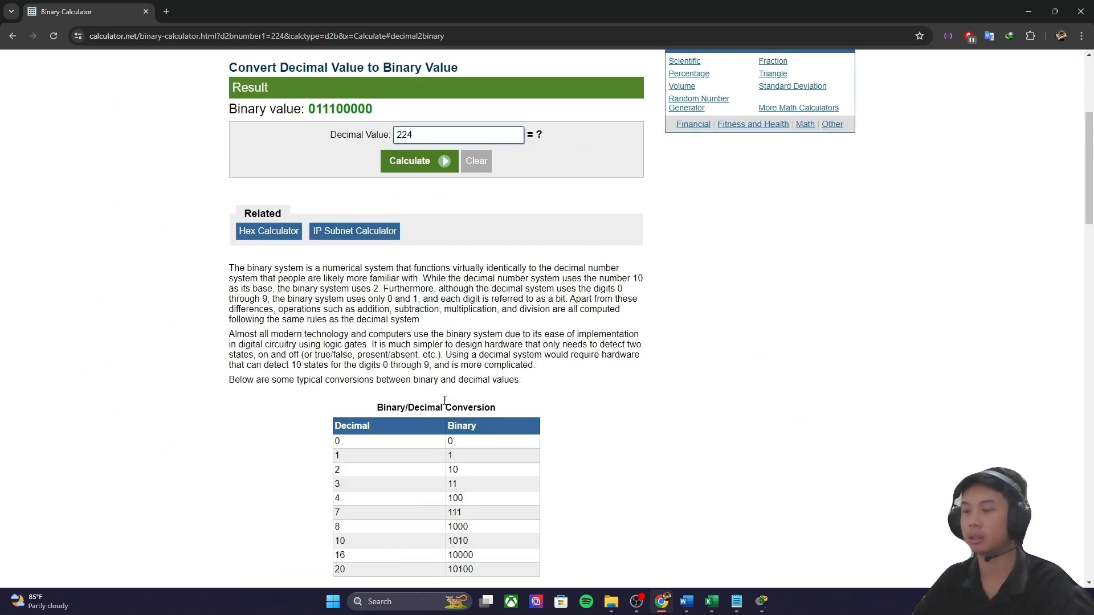
{"action": "scroll", "coordinate": [441, 291], "scroll_direction": "up", "scroll_amount": 3}
{"action": "scroll", "coordinate": [441, 290], "scroll_direction": "up", "scroll_amount": 2}
{"action": "left_click_drag", "start_coordinate": [374, 337], "coordinate": [308, 338]}
{"action": "double_click", "coordinate": [396, 363]}
Step: Back in Excel, enter n = 5 in US-PC2's cell F30
{"action": "left_click", "coordinate": [674, 427]}
{"action": "mouse_move", "coordinate": [709, 593]}
{"action": "left_click", "coordinate": [649, 536]}
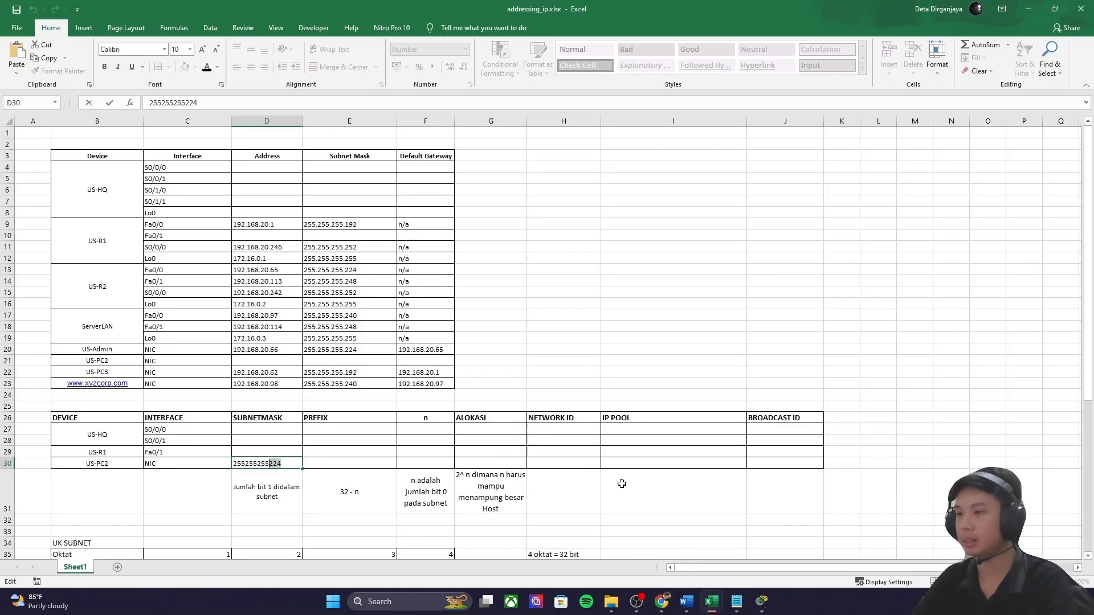
{"action": "left_click", "coordinate": [424, 451]}
{"action": "left_click", "coordinate": [433, 465]}
{"action": "type", "text": "5"}
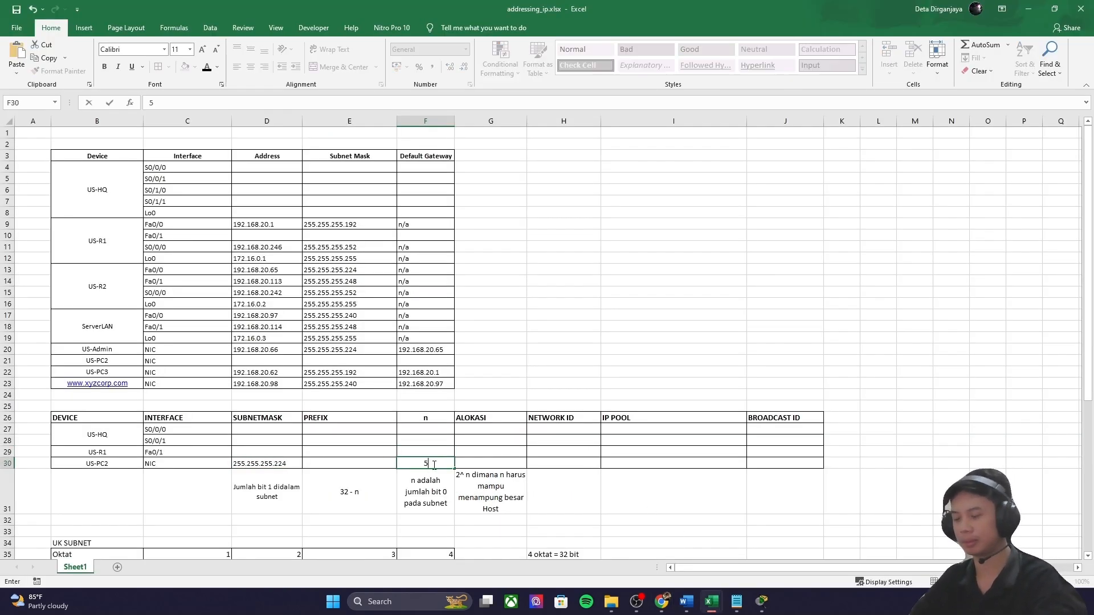
{"action": "key", "text": "Left"}
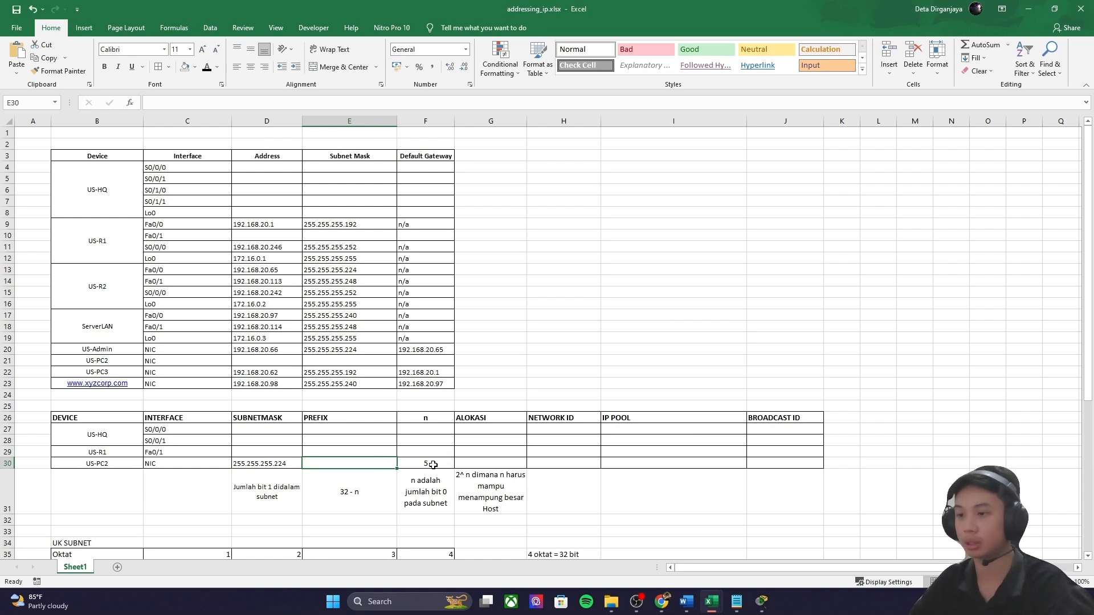
{"action": "key", "text": "slash"}
{"action": "key", "text": "2"}
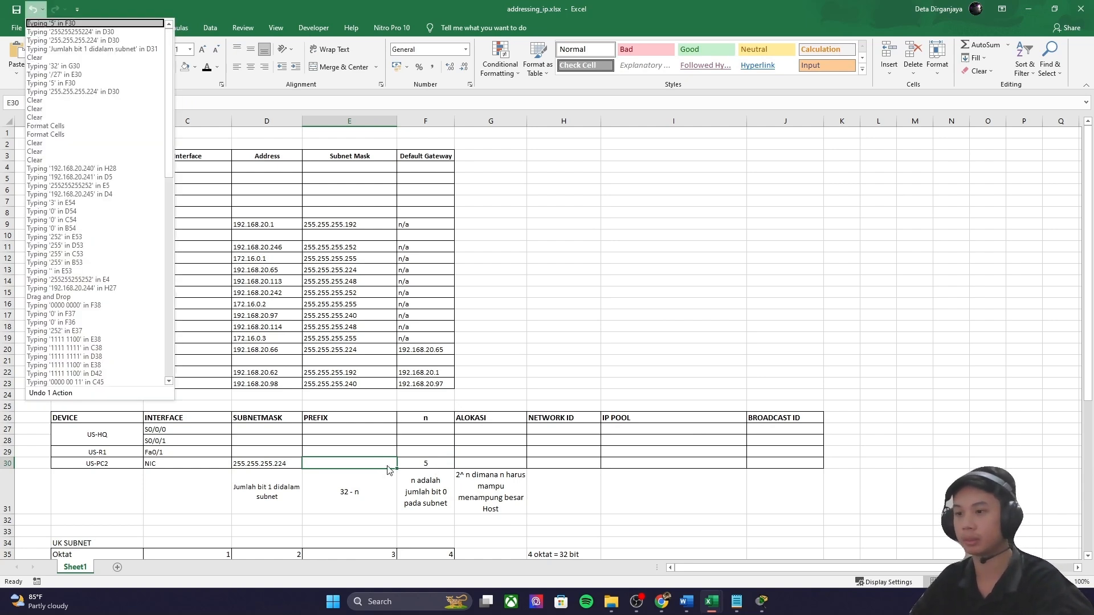
Step: Set US-PC2's prefix to /27 in E30 and its allocation to 32 in G30
{"action": "left_click", "coordinate": [385, 465]}
{"action": "double_click", "coordinate": [385, 464]}
{"action": "type", "text": "/27"}
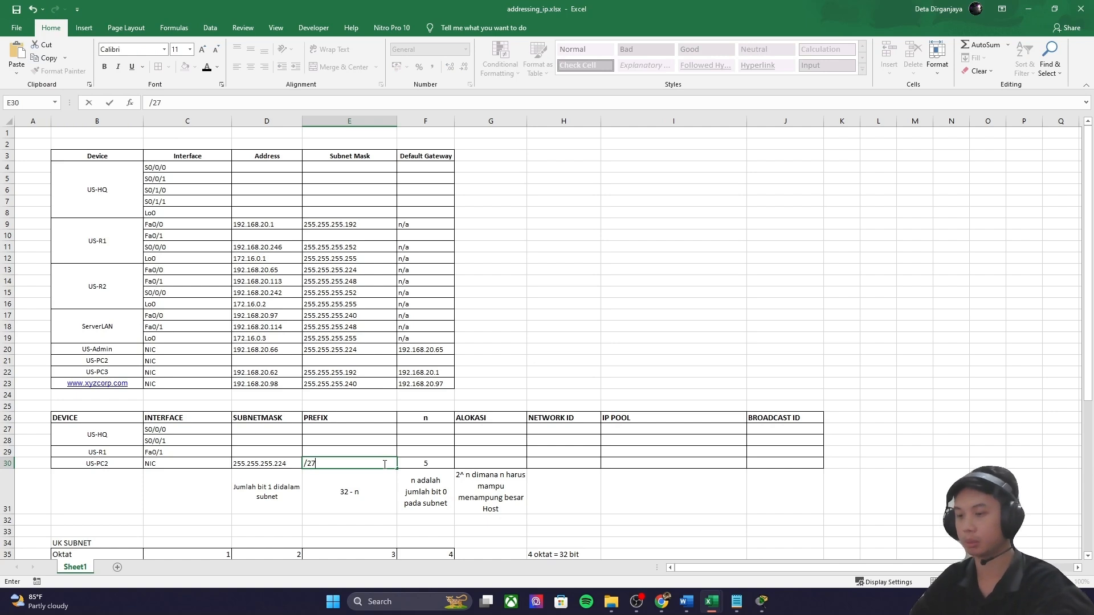
{"action": "key", "text": "Right"}
{"action": "key", "text": "Right"}
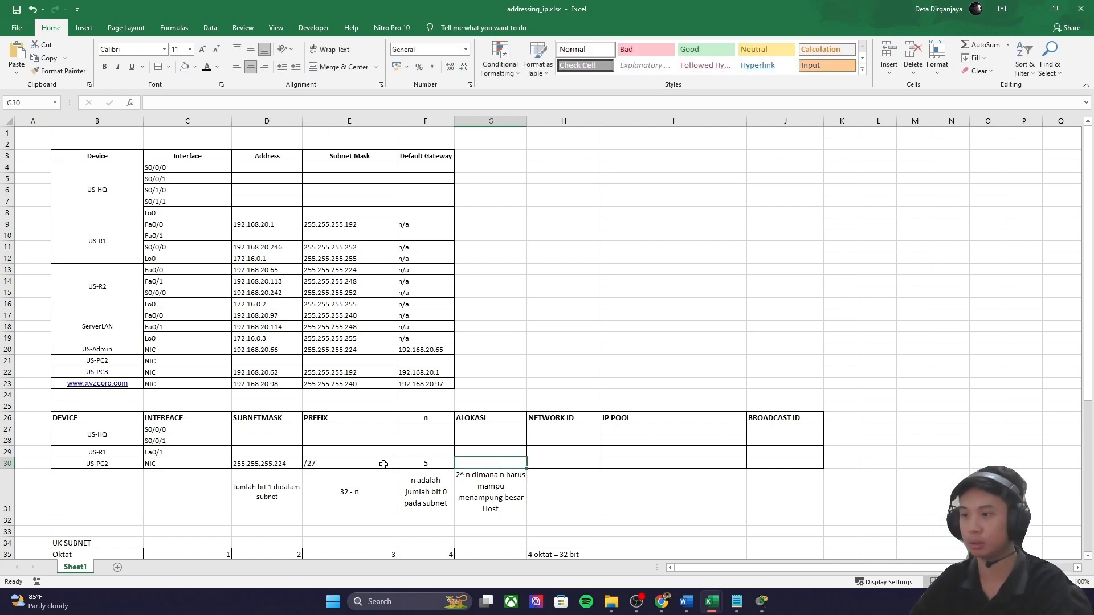
{"action": "type", "text": "32"}
{"action": "key", "text": "Right"}
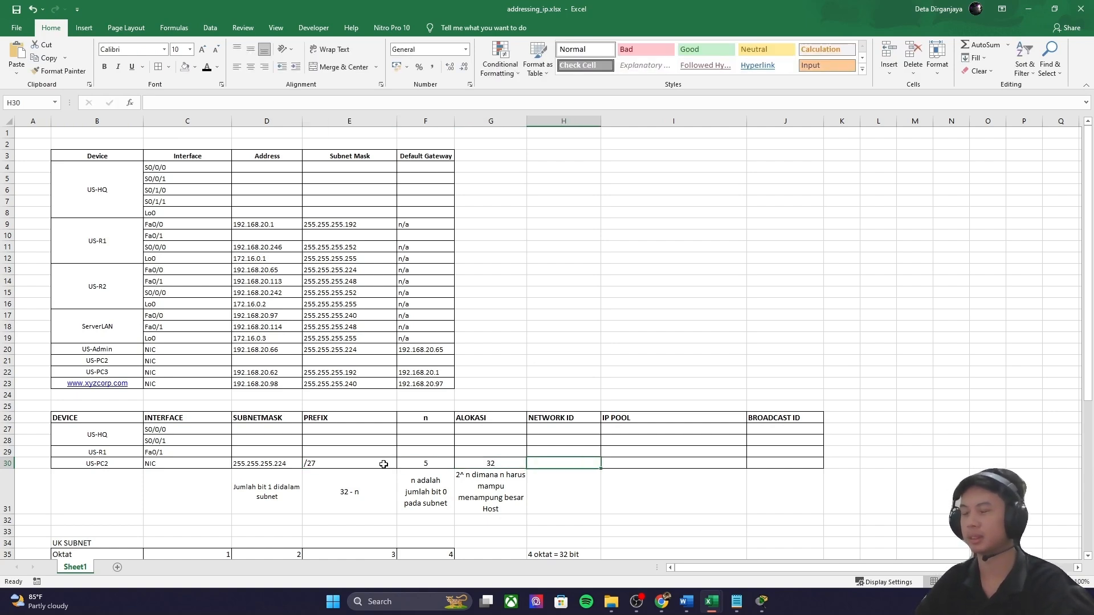
Step: Look up US-R2 Fa0/0's address 192.168.20.65, then select the calculator's old decimal value 224
{"action": "left_click", "coordinate": [761, 601]}
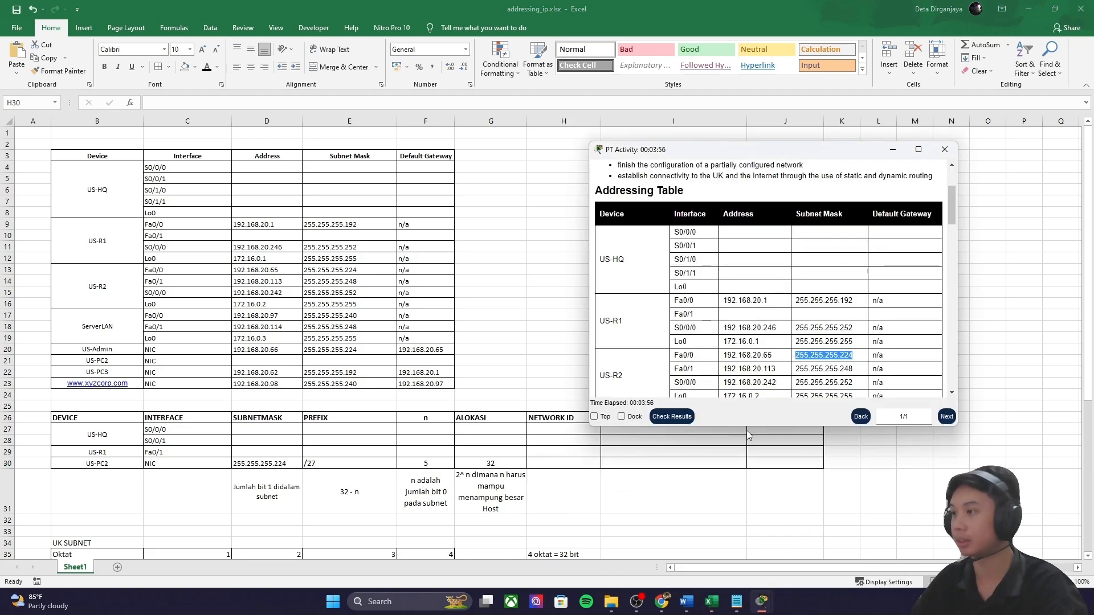
{"action": "left_click_drag", "start_coordinate": [787, 359], "coordinate": [716, 359]}
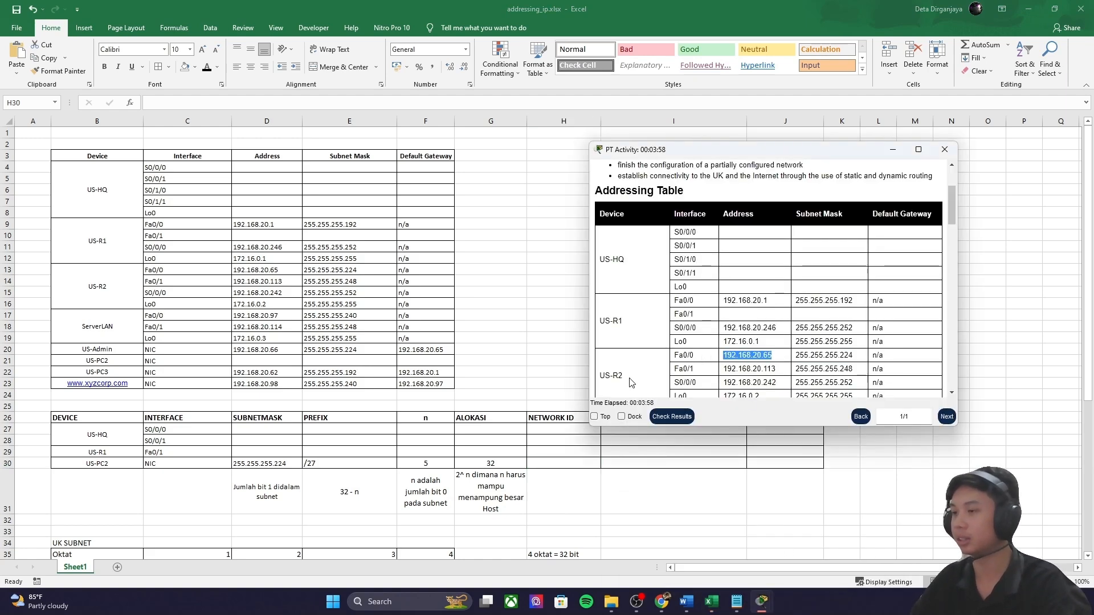
{"action": "left_click", "coordinate": [770, 355]}
{"action": "left_click", "coordinate": [767, 355]}
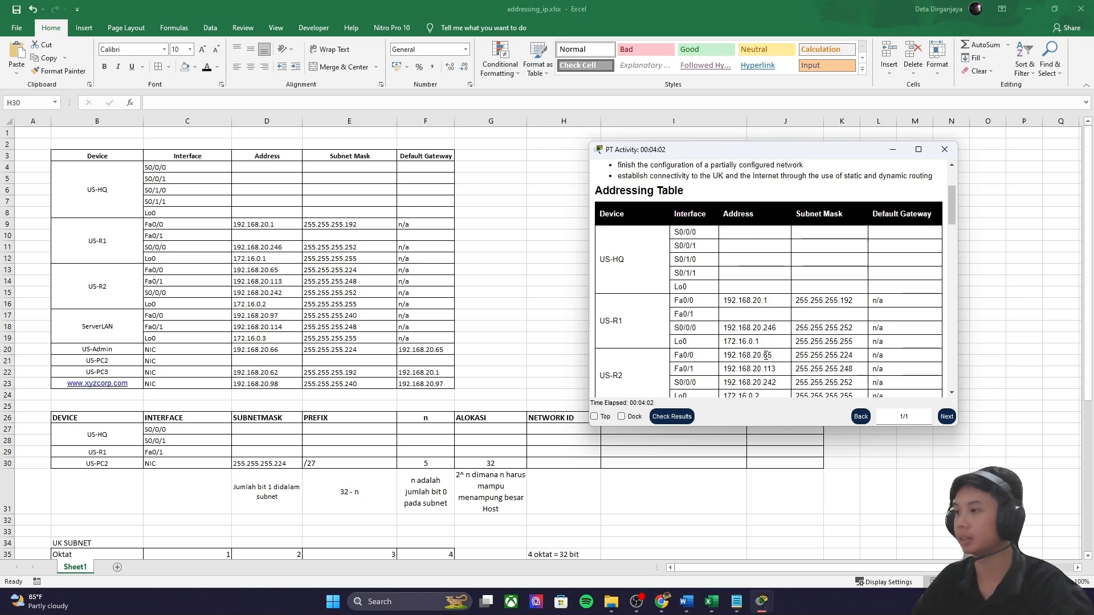
{"action": "left_click", "coordinate": [661, 601]}
{"action": "left_click_drag", "start_coordinate": [456, 362], "coordinate": [379, 364]}
Step: Convert decimal 65 to binary and copy the result 01000001
{"action": "type", "text": "65"}
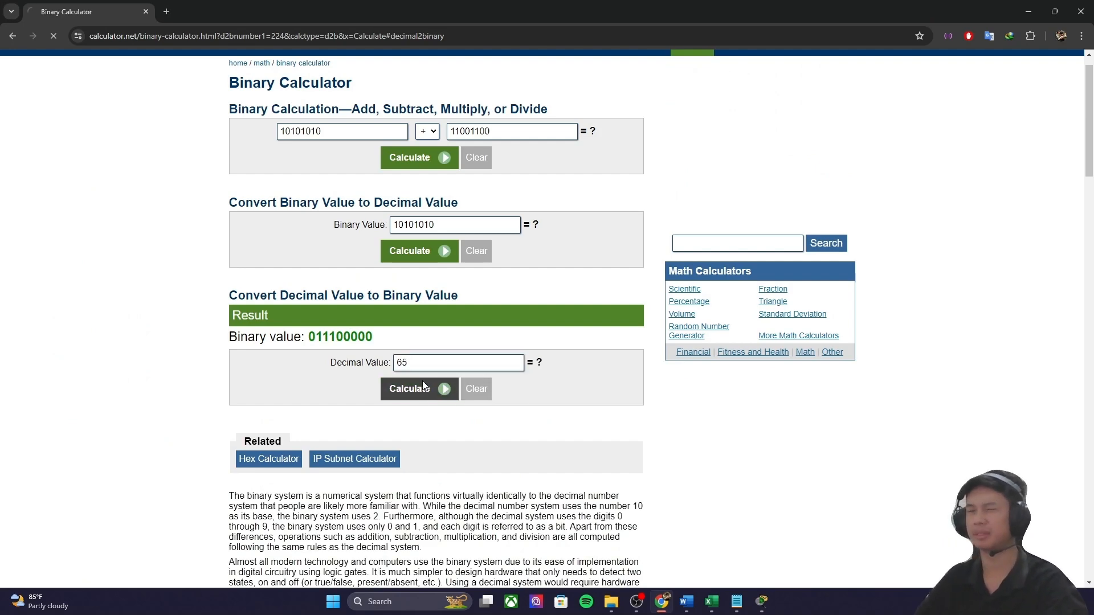
{"action": "left_click", "coordinate": [418, 388]}
{"action": "scroll", "coordinate": [399, 308], "scroll_direction": "up", "scroll_amount": 3}
{"action": "left_click_drag", "start_coordinate": [373, 283], "coordinate": [332, 280]}
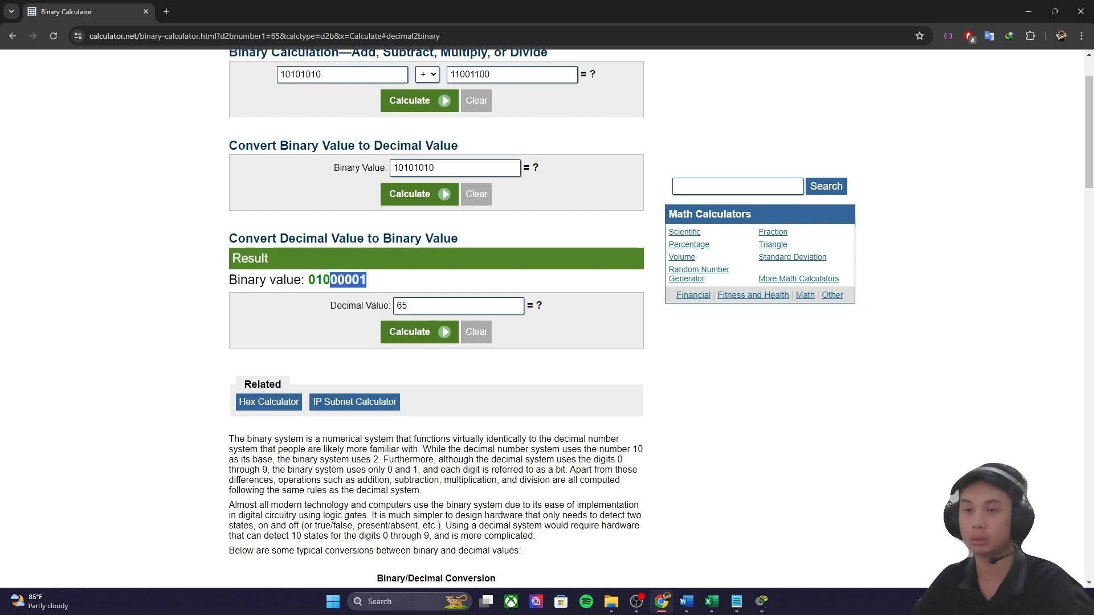
{"action": "left_click_drag", "start_coordinate": [310, 283], "coordinate": [308, 282]}
{"action": "key", "text": "ctrl+c"}
Step: Change the binary value to 01000000 and convert it to decimal 64
{"action": "double_click", "coordinate": [437, 168]}
{"action": "key", "text": "ctrl+v"}
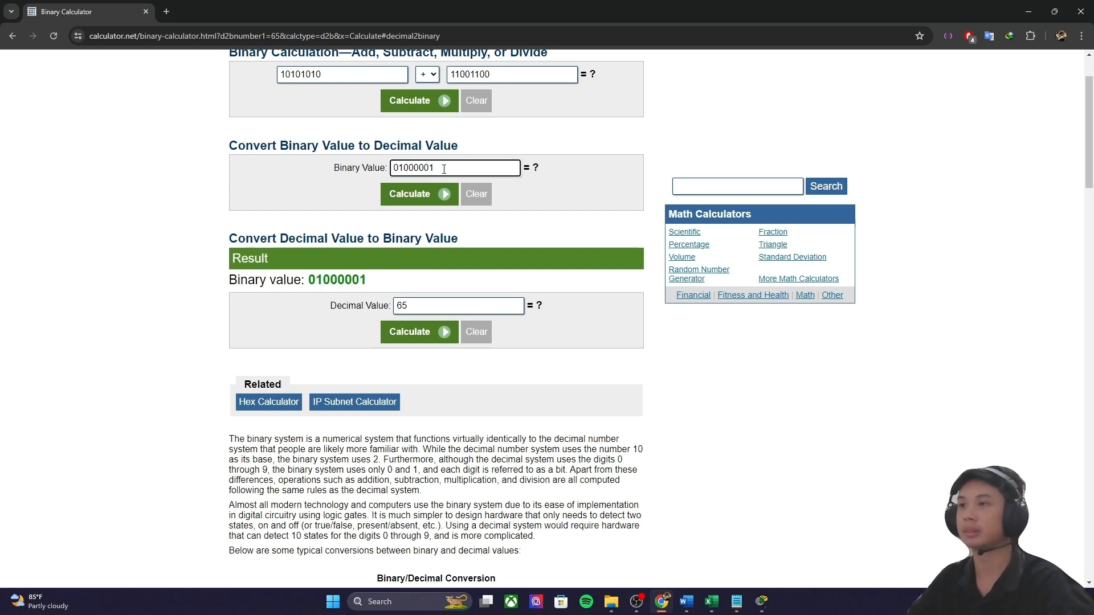
{"action": "key", "text": "BackSpace"}
{"action": "type", "text": "0"}
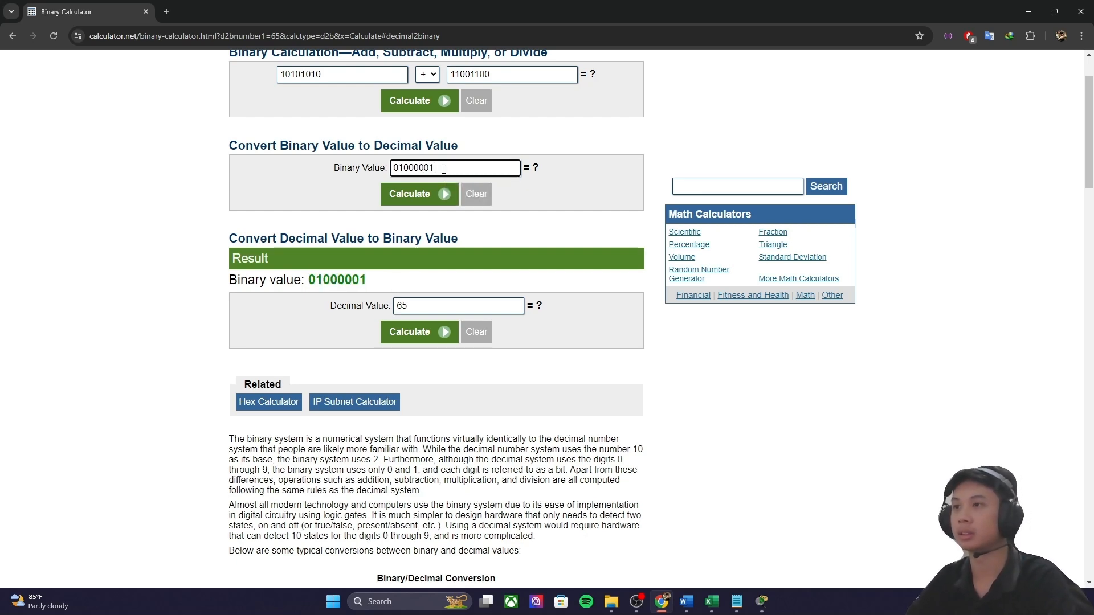
{"action": "key", "text": "BackSpace"}
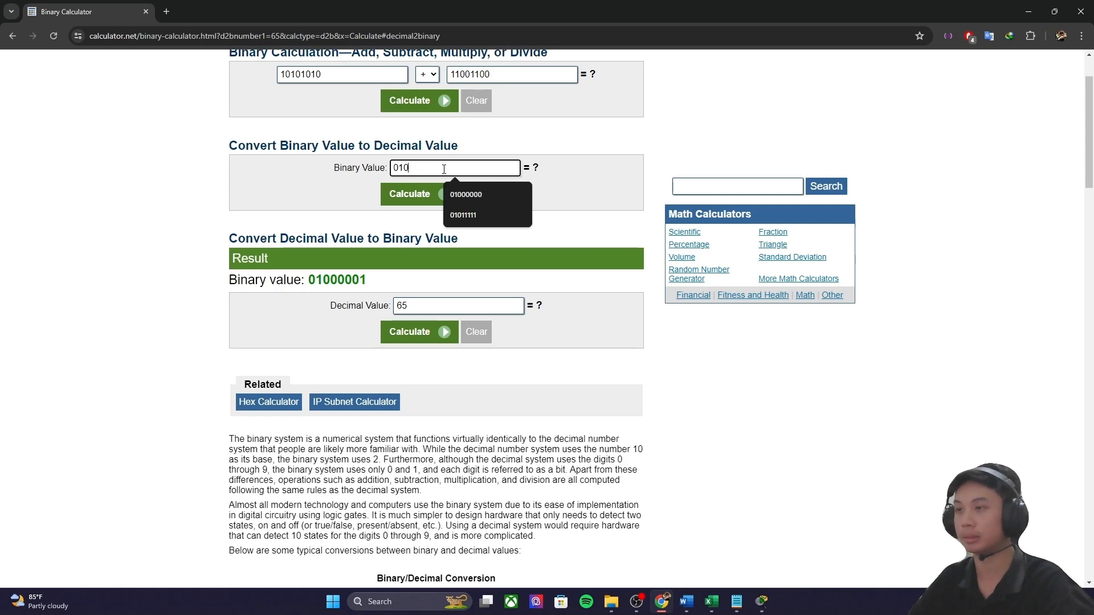
{"action": "type", "text": "0000"}
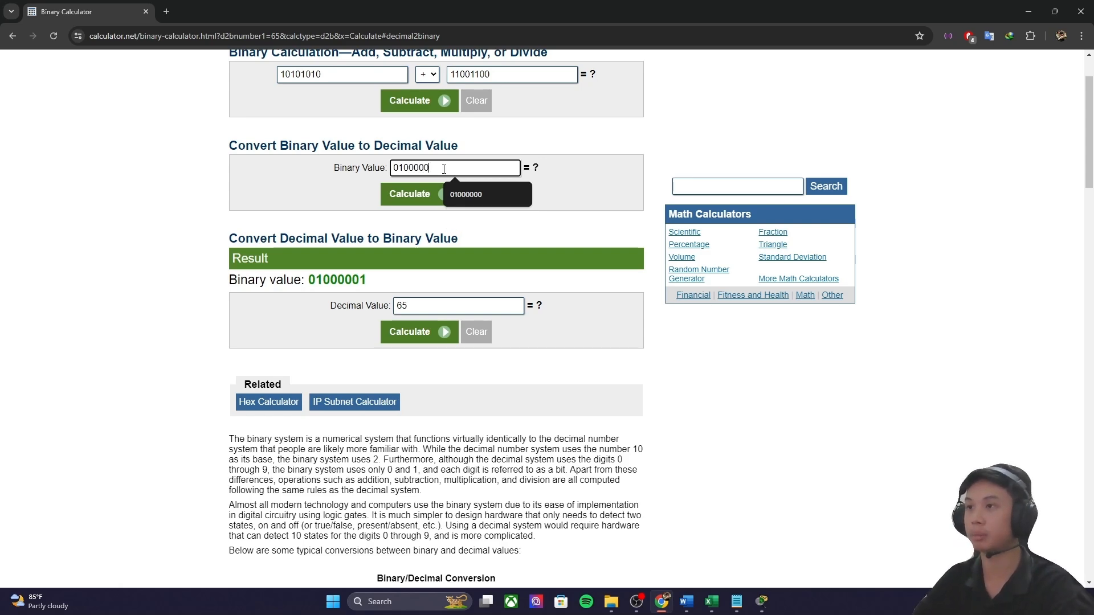
{"action": "type", "text": "0"}
{"action": "left_click", "coordinate": [411, 200]}
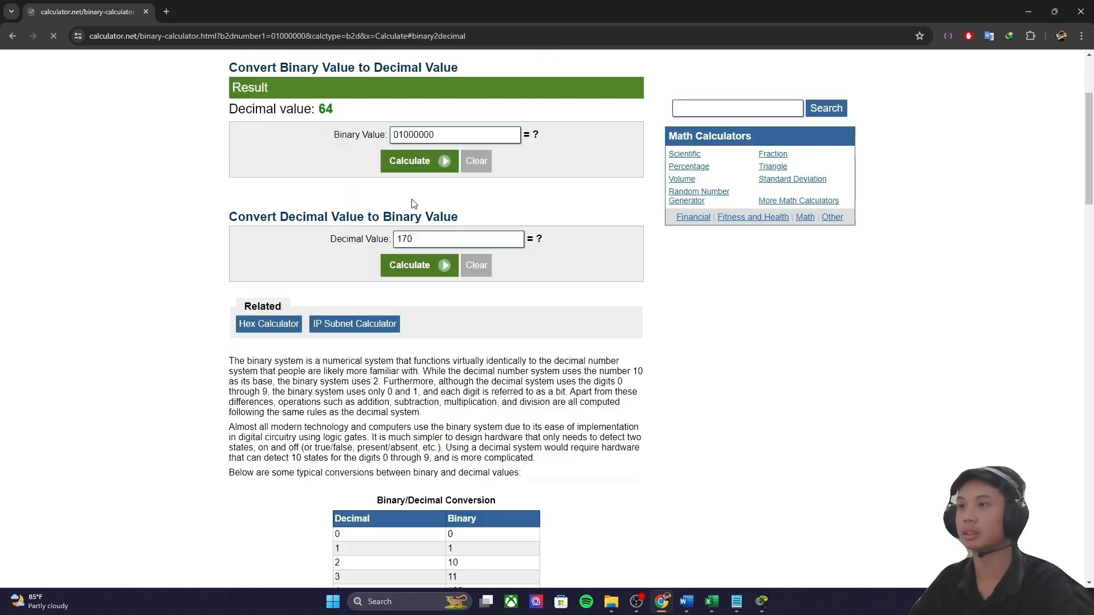
{"action": "double_click", "coordinate": [326, 109]}
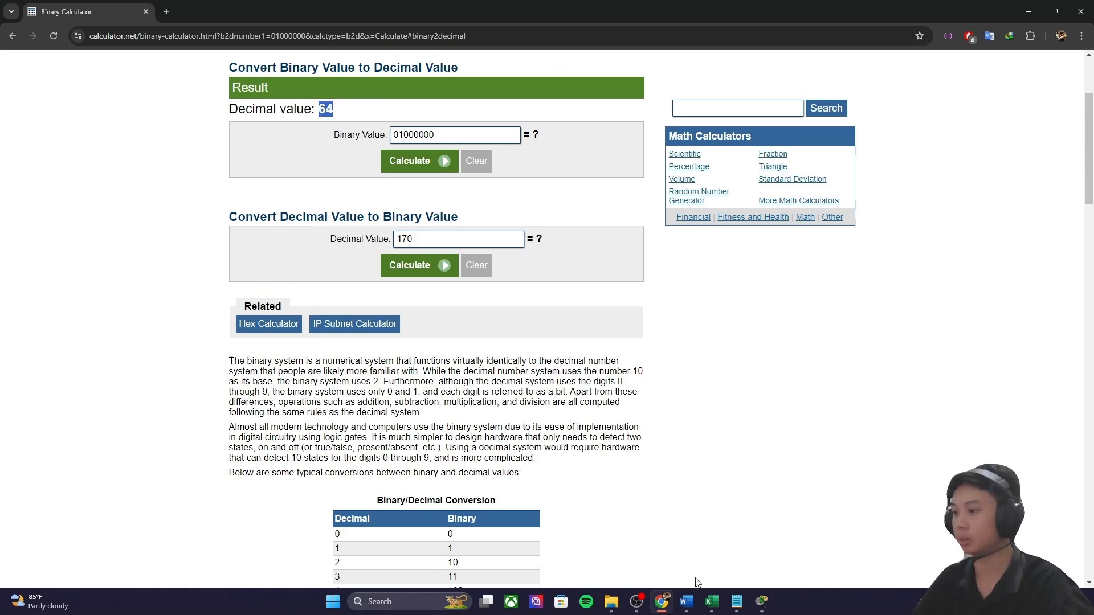
Step: Start US-PC2's network ID in Excel with 192, then return to the calculator
{"action": "mouse_move", "coordinate": [711, 602]}
{"action": "left_click", "coordinate": [644, 538]}
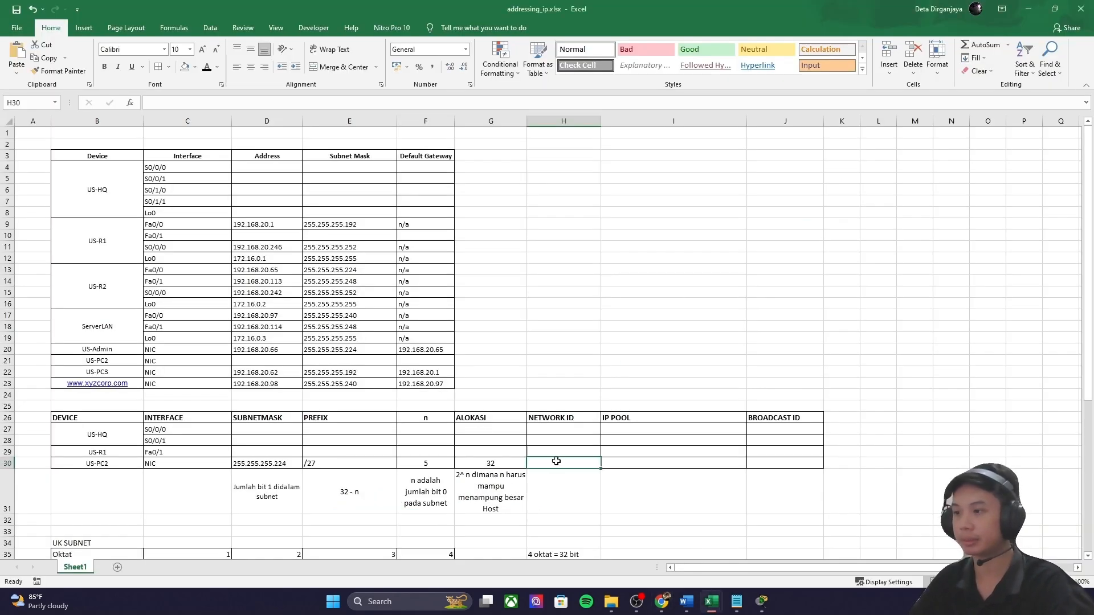
{"action": "type", "text": "192.168.20.64"}
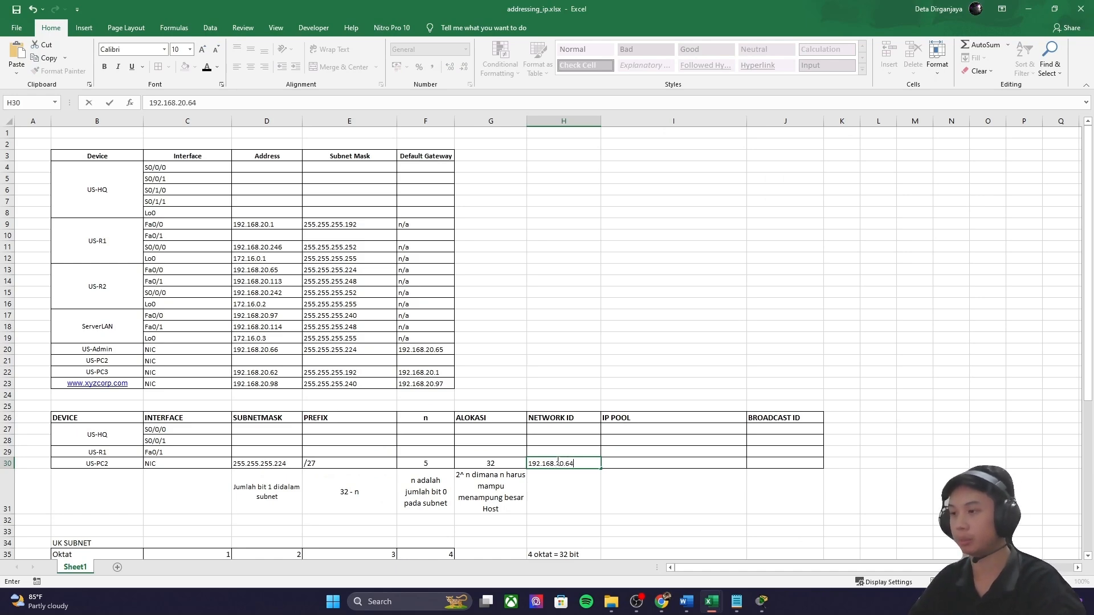
{"action": "mouse_move", "coordinate": [661, 602]}
{"action": "left_click", "coordinate": [683, 539]}
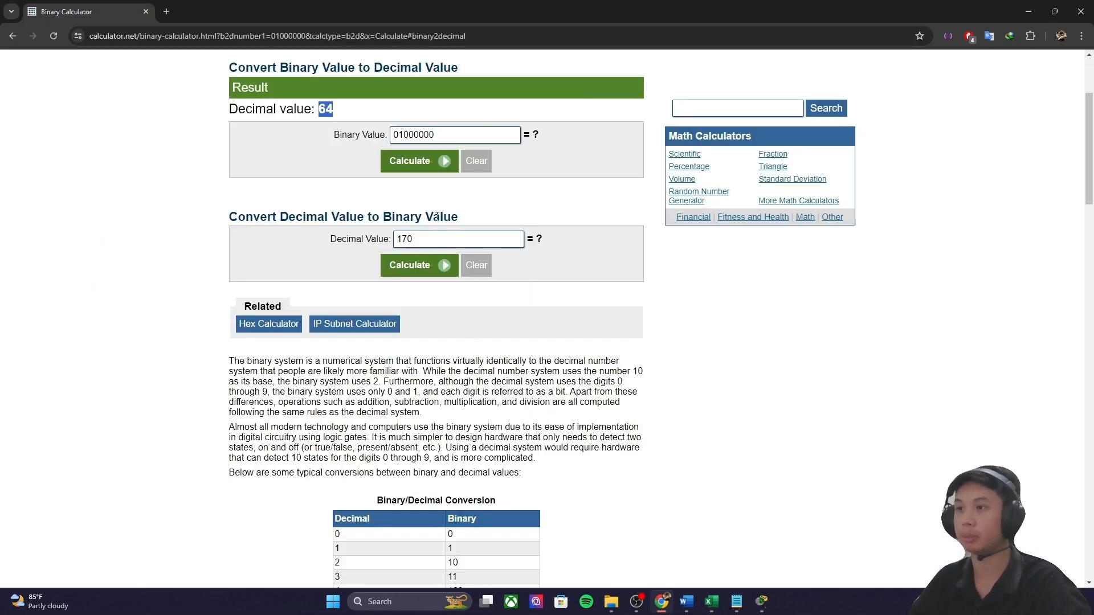
Step: Set the last five bits to 11111, convert 01011111 to decimal 95, and return to Excel
{"action": "left_click_drag", "start_coordinate": [451, 135], "coordinate": [412, 137]}
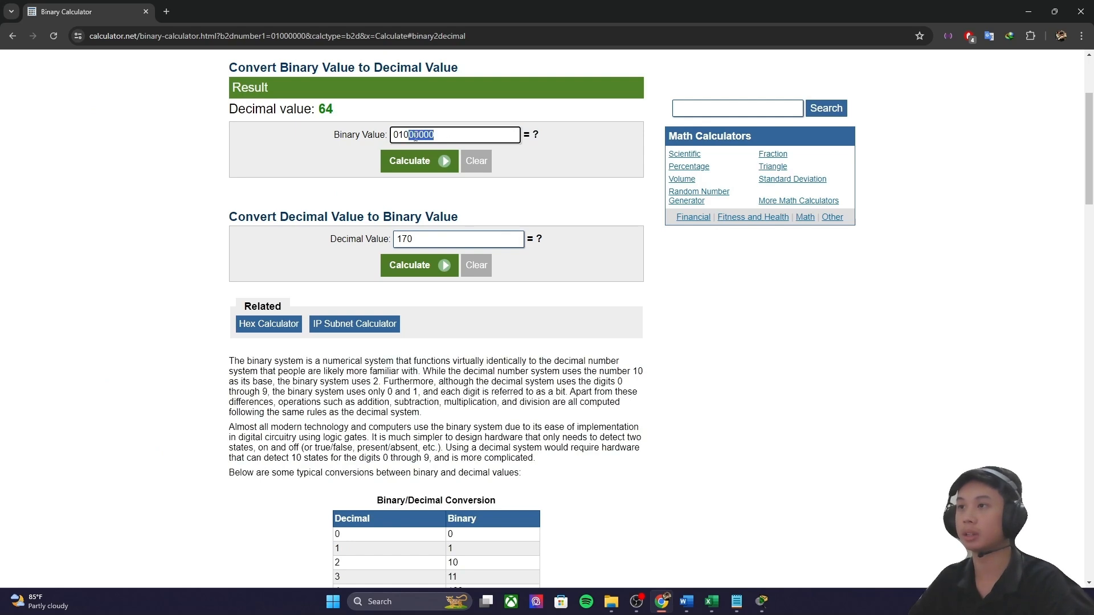
{"action": "type", "text": "11111"}
{"action": "left_click", "coordinate": [422, 161]}
{"action": "double_click", "coordinate": [322, 109]}
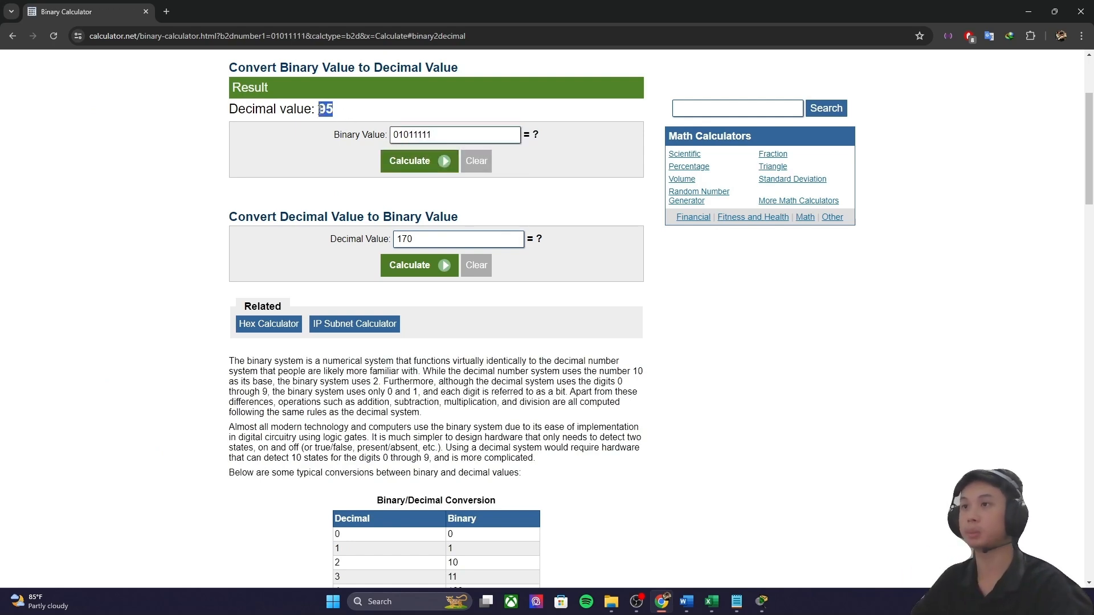
{"action": "left_click", "coordinate": [679, 599]}
{"action": "mouse_move", "coordinate": [711, 601]}
{"action": "left_click", "coordinate": [661, 527]}
Step: Enter 192.168.20.95 in US-PC2's Broadcast ID cell J30, fixing the mistyped octets
{"action": "left_click", "coordinate": [657, 466]}
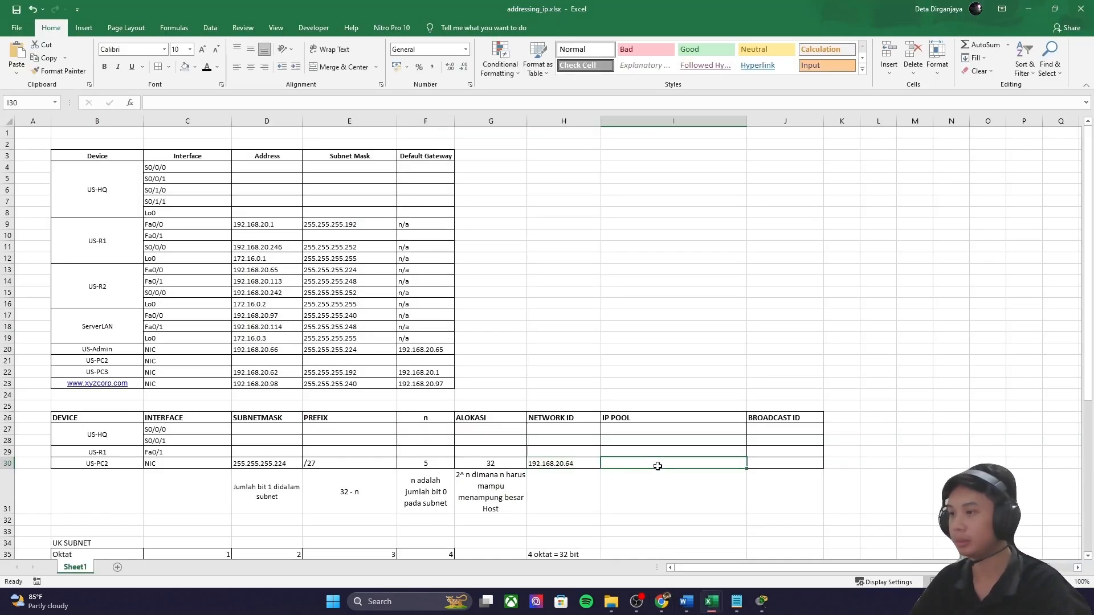
{"action": "left_click", "coordinate": [776, 464]}
{"action": "type", "text": "95"}
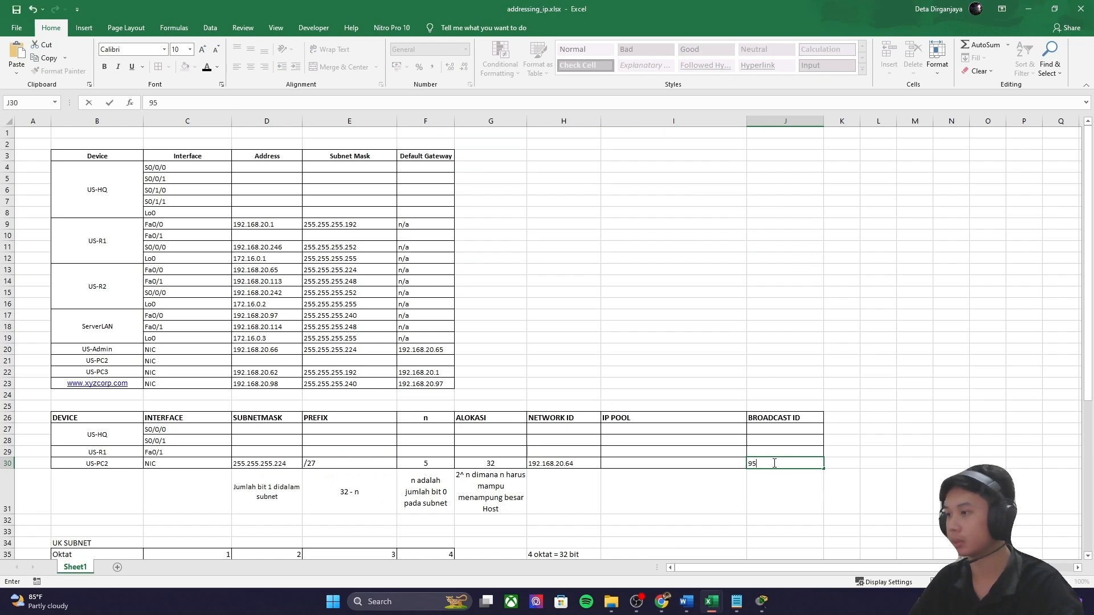
{"action": "key", "text": "Left"}
{"action": "key", "text": "Left"}
{"action": "double_click", "coordinate": [770, 464]}
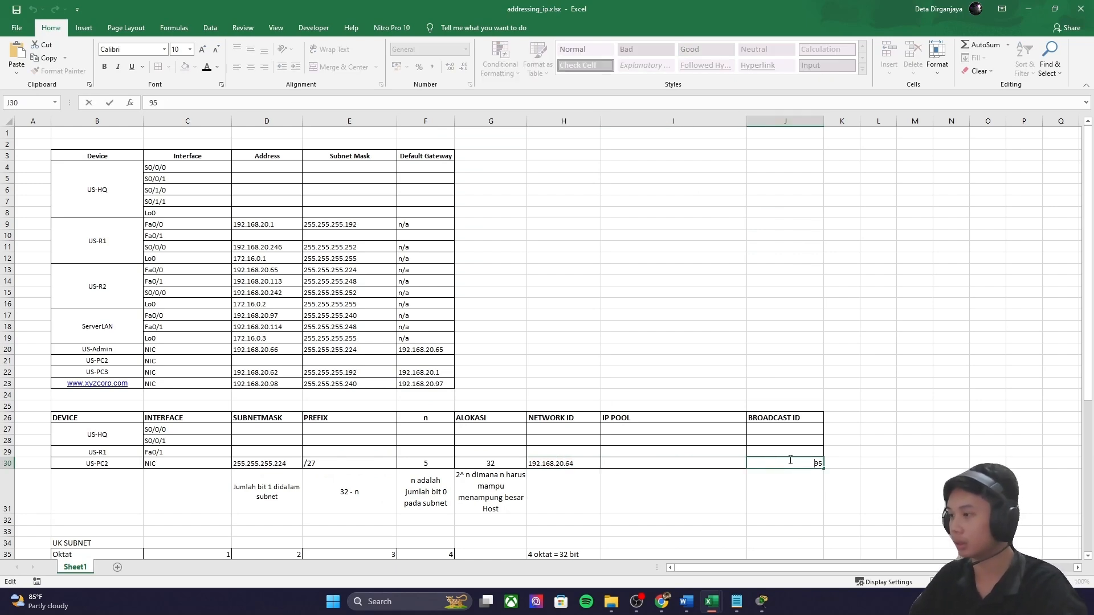
{"action": "type", "text": "192/169/20"}
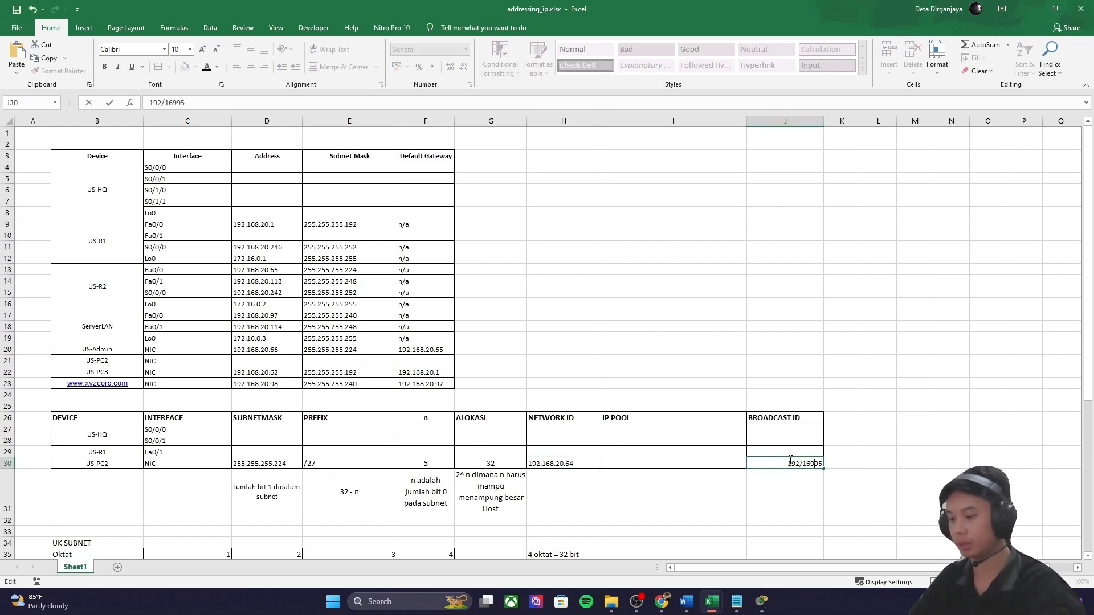
{"action": "key", "text": "BackSpace"}
{"action": "key", "text": "BackSpace"}
{"action": "key", "text": "BackSpace"}
{"action": "key", "text": "BackSpace"}
{"action": "key", "text": "BackSpace"}
{"action": "key", "text": "BackSpace"}
{"action": "key", "text": "BackSpace"}
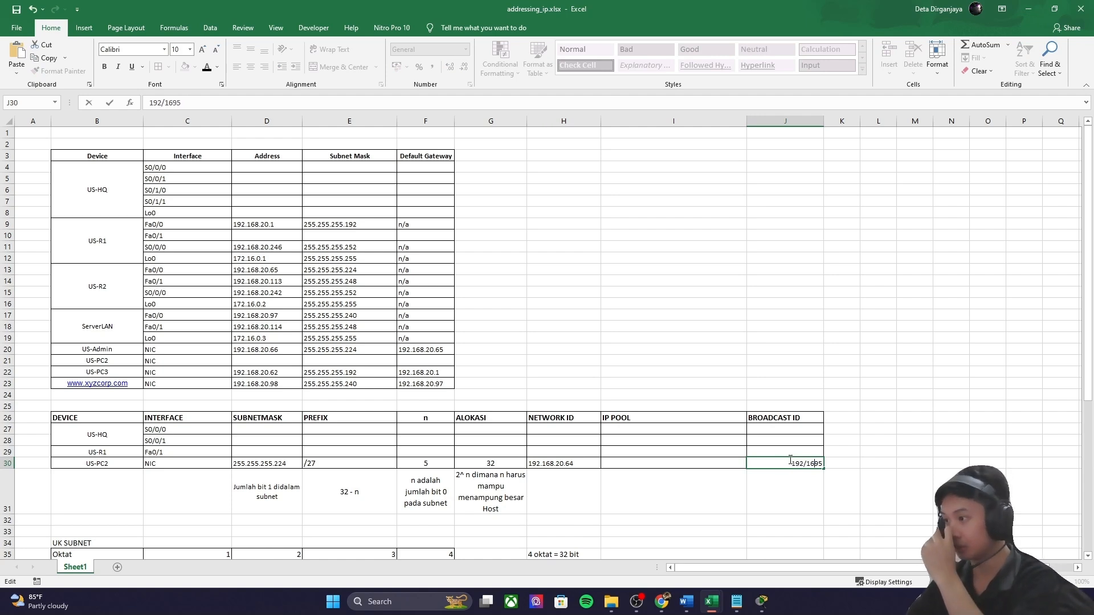
{"action": "type", "text": ".269."}
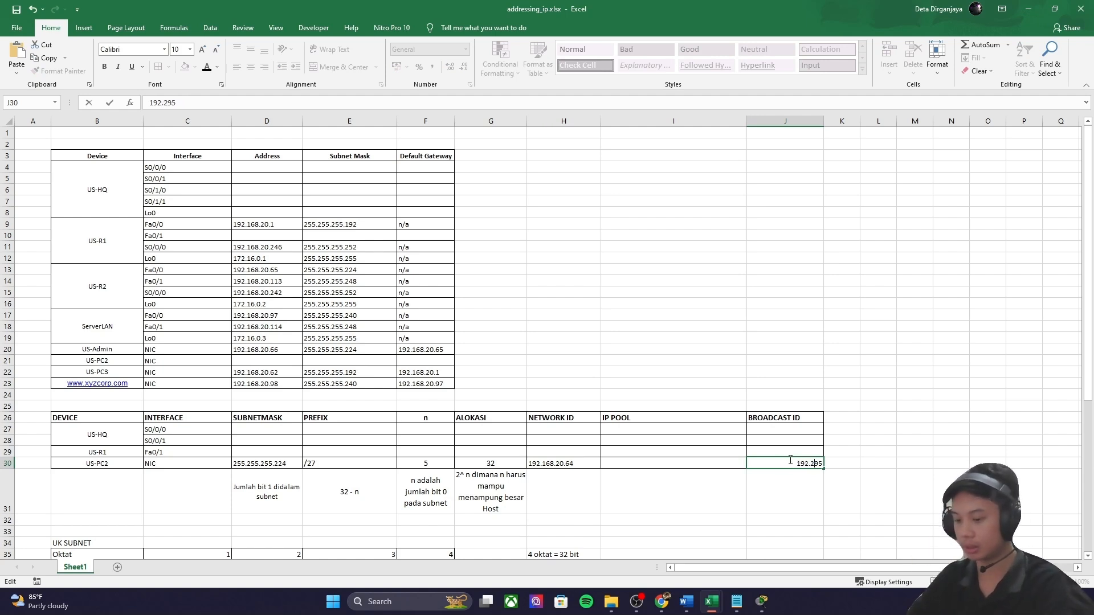
{"action": "key", "text": "BackSpace"}
{"action": "key", "text": "BackSpace"}
{"action": "key", "text": "BackSpace"}
{"action": "key", "text": "BackSpace"}
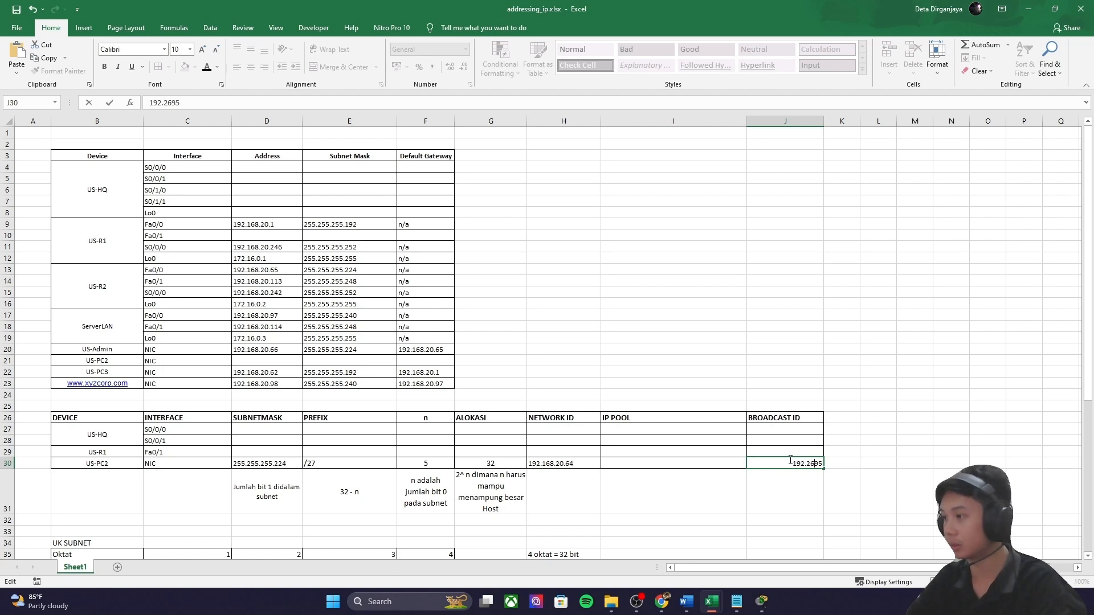
{"action": "type", "text": "168.20"}
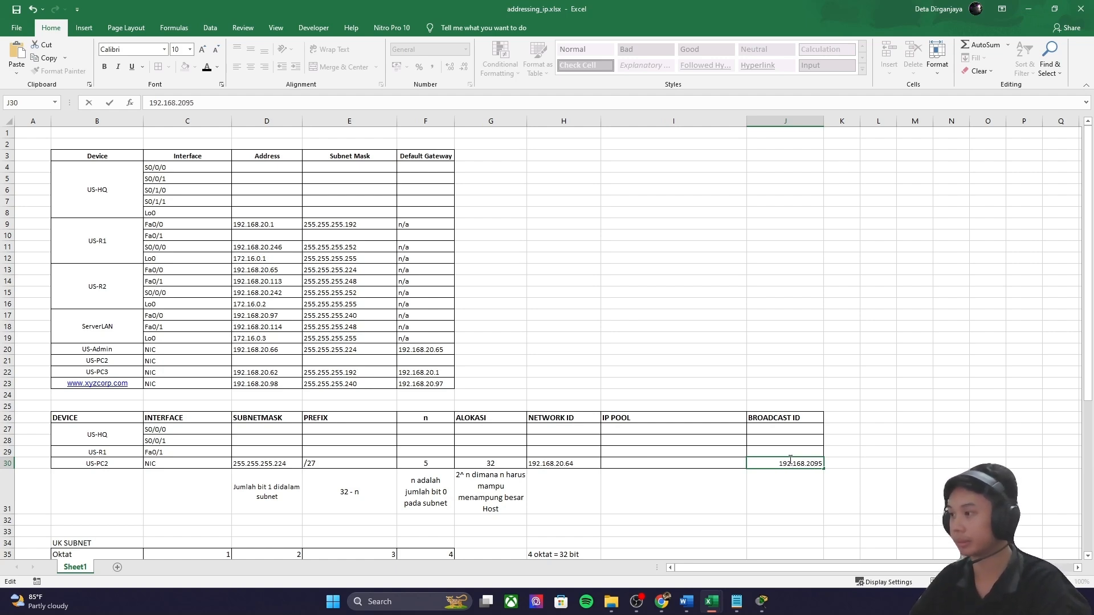
{"action": "type", "text": "."}
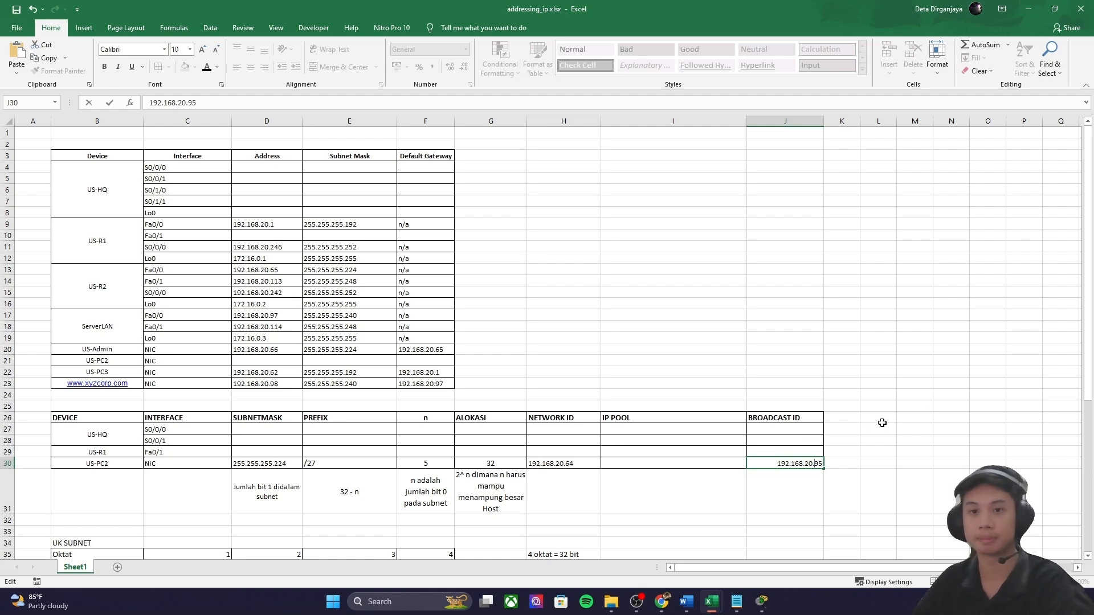
{"action": "left_click", "coordinate": [880, 421]}
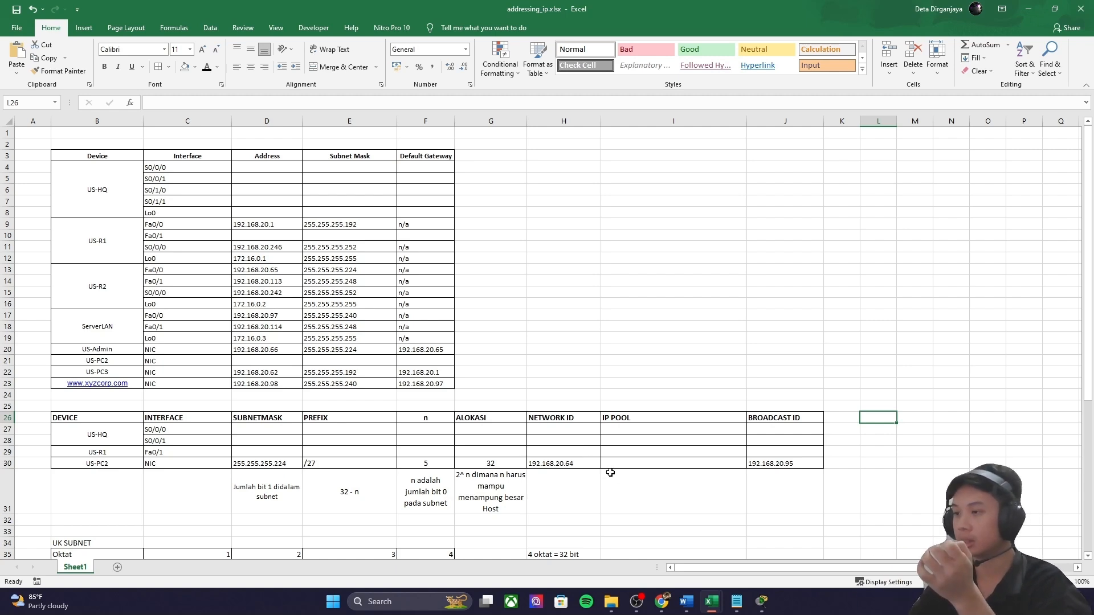
Step: Build US-PC2's IP pool in I30 from the network ID as 192.168.20.65 - 192.168.20.94
{"action": "left_click", "coordinate": [560, 466]}
{"action": "left_click", "coordinate": [783, 467]}
{"action": "double_click", "coordinate": [791, 465]}
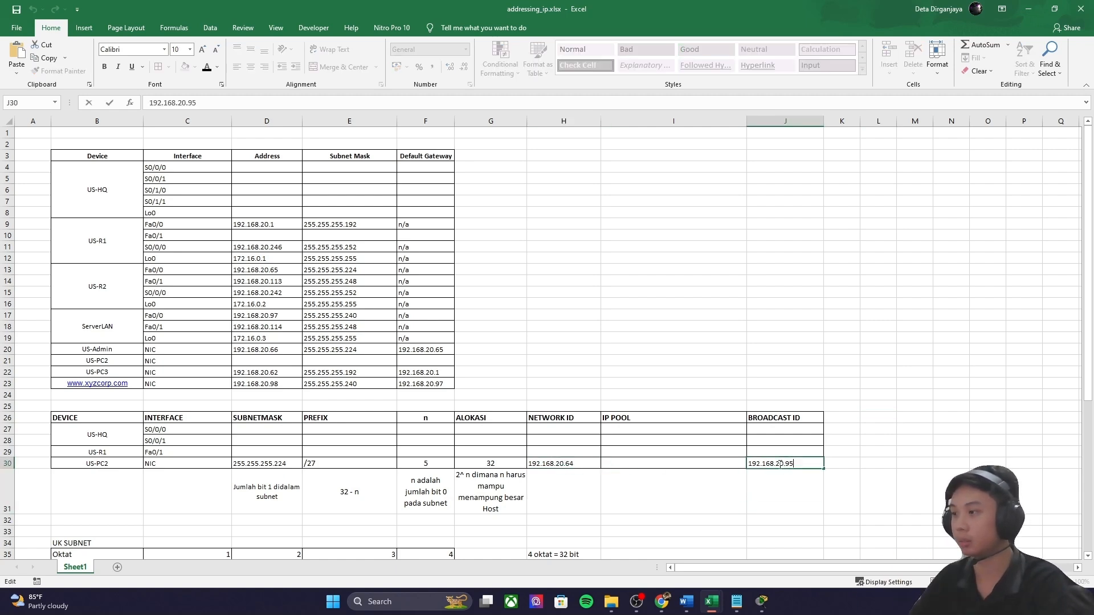
{"action": "left_click", "coordinate": [574, 466]}
{"action": "double_click", "coordinate": [570, 464]}
{"action": "left_click_drag", "start_coordinate": [570, 465], "coordinate": [528, 464]}
{"action": "key", "text": "ctrl+c"}
{"action": "left_click", "coordinate": [627, 460]}
{"action": "key", "text": "ctrl+v"}
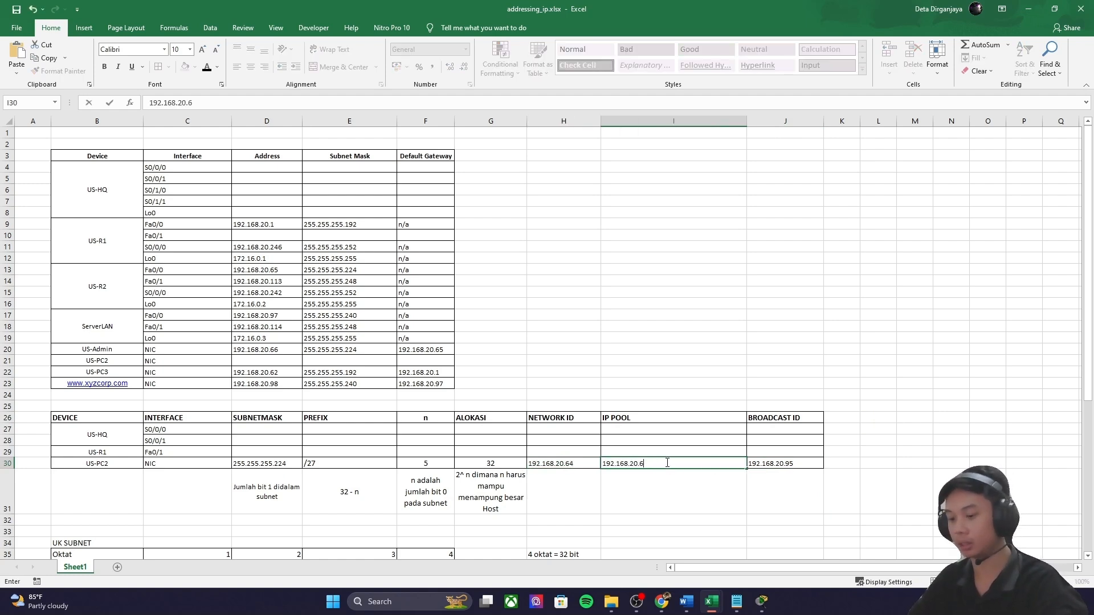
{"action": "key", "text": "ctrl+v"}
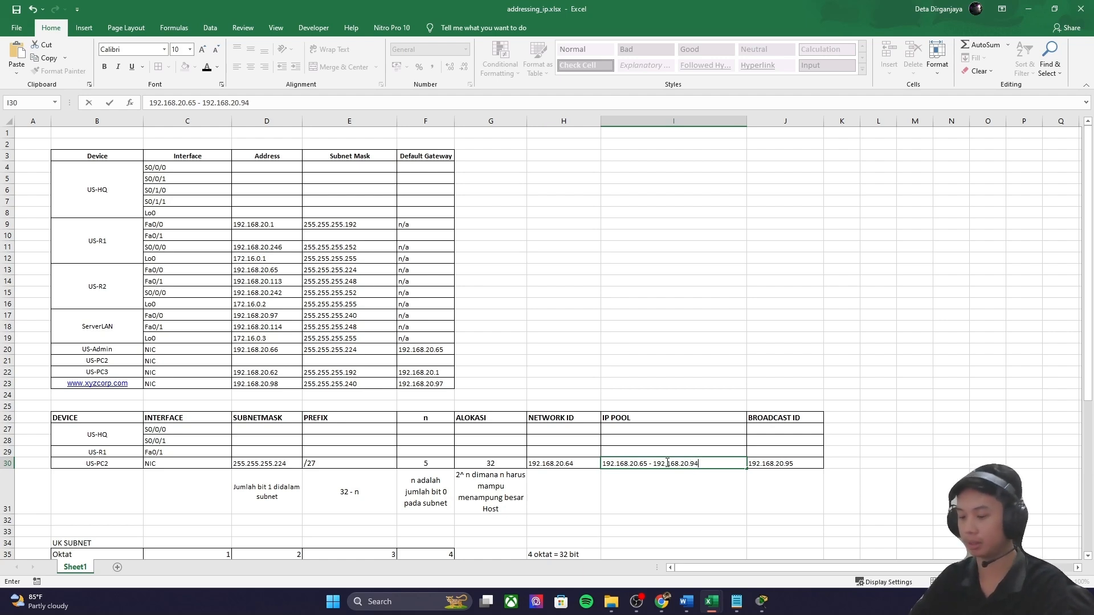
{"action": "left_click", "coordinate": [727, 505]}
Step: Color the pool's ending address 192.168.20.94 red with Font Color
{"action": "left_click", "coordinate": [715, 467]}
{"action": "double_click", "coordinate": [714, 464]}
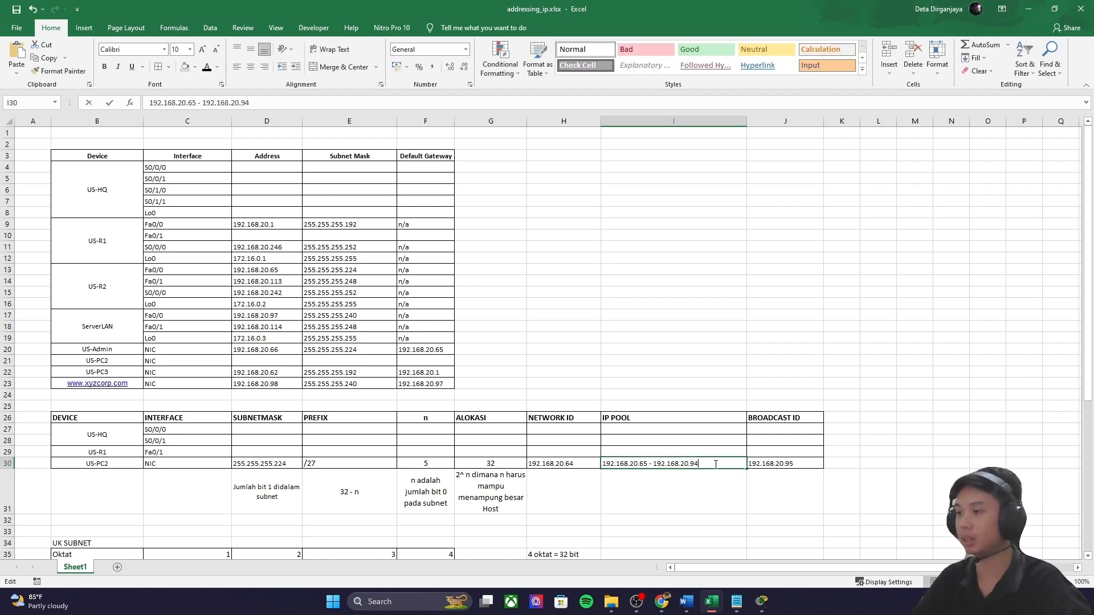
{"action": "left_click_drag", "start_coordinate": [714, 464], "coordinate": [659, 463]}
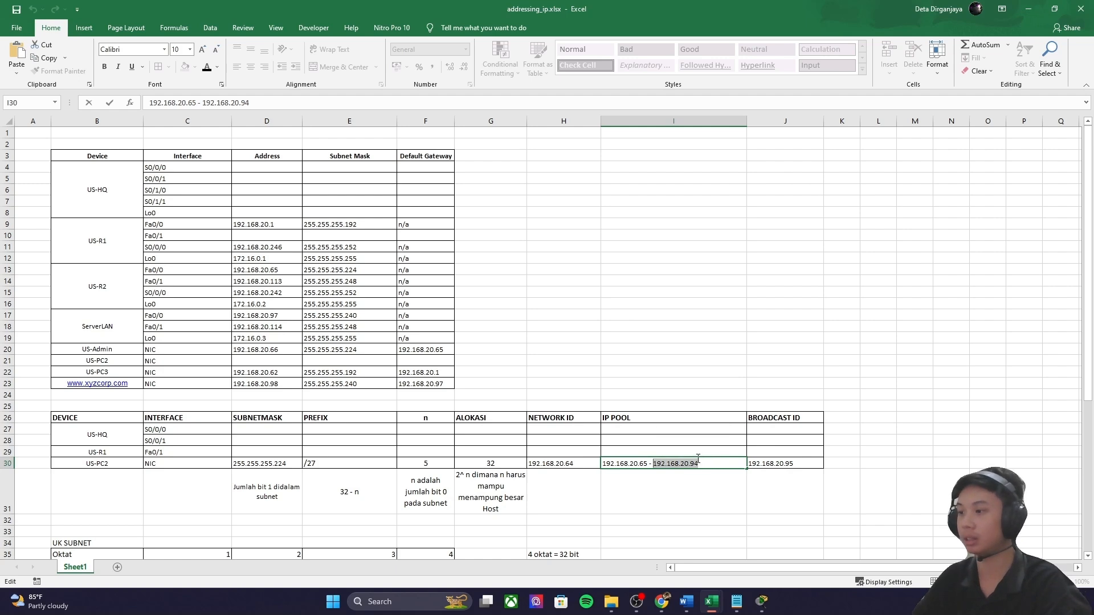
{"action": "left_click", "coordinate": [218, 68]}
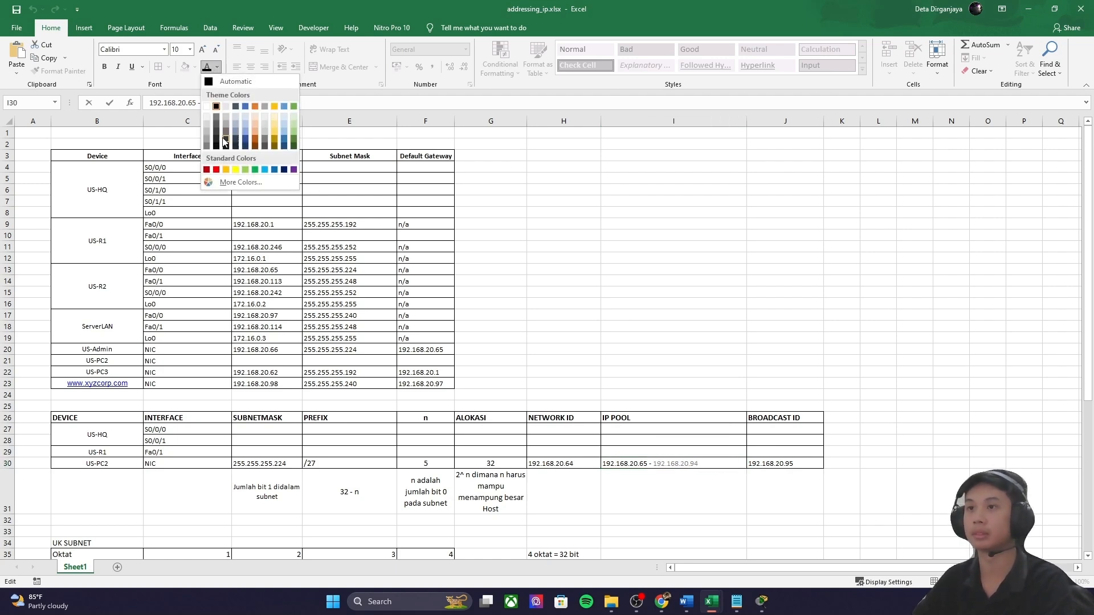
{"action": "left_click", "coordinate": [215, 169]}
{"action": "left_click", "coordinate": [436, 451]}
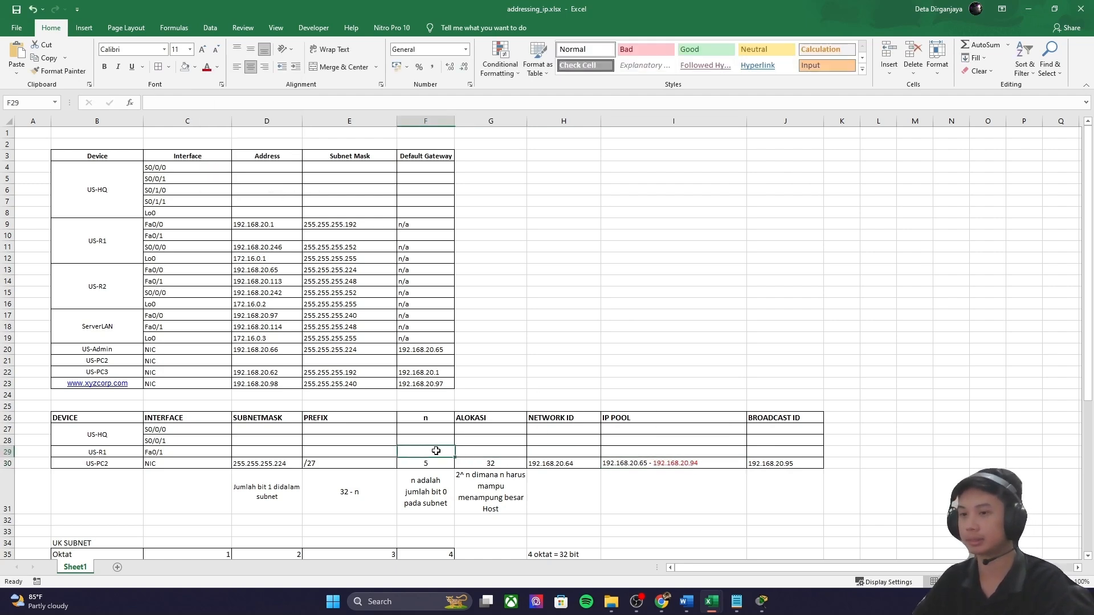
{"action": "left_click", "coordinate": [259, 453]}
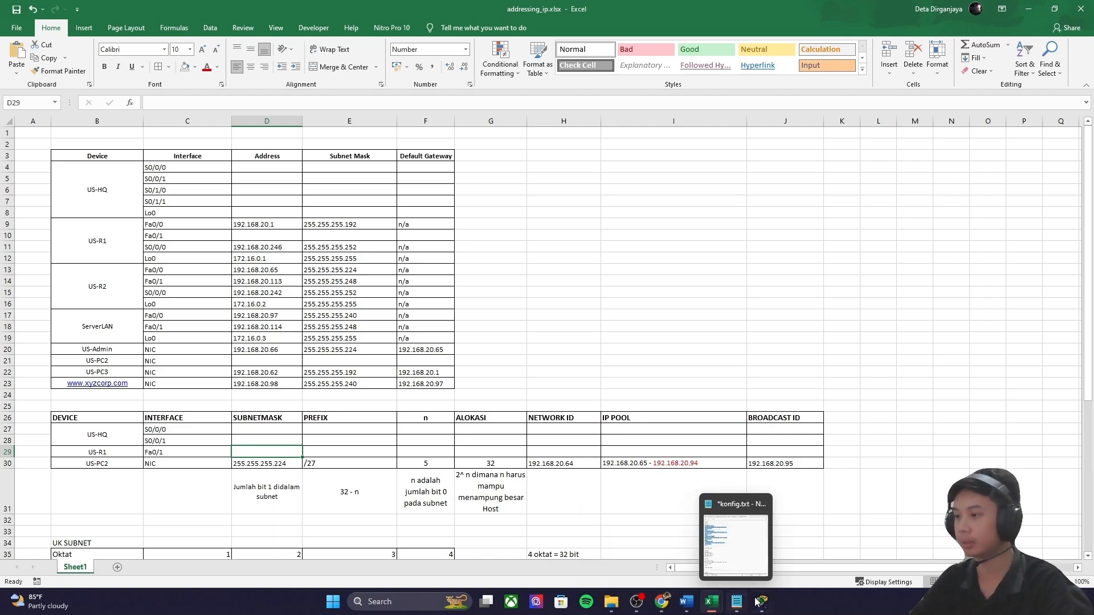
{"action": "mouse_move", "coordinate": [766, 602]}
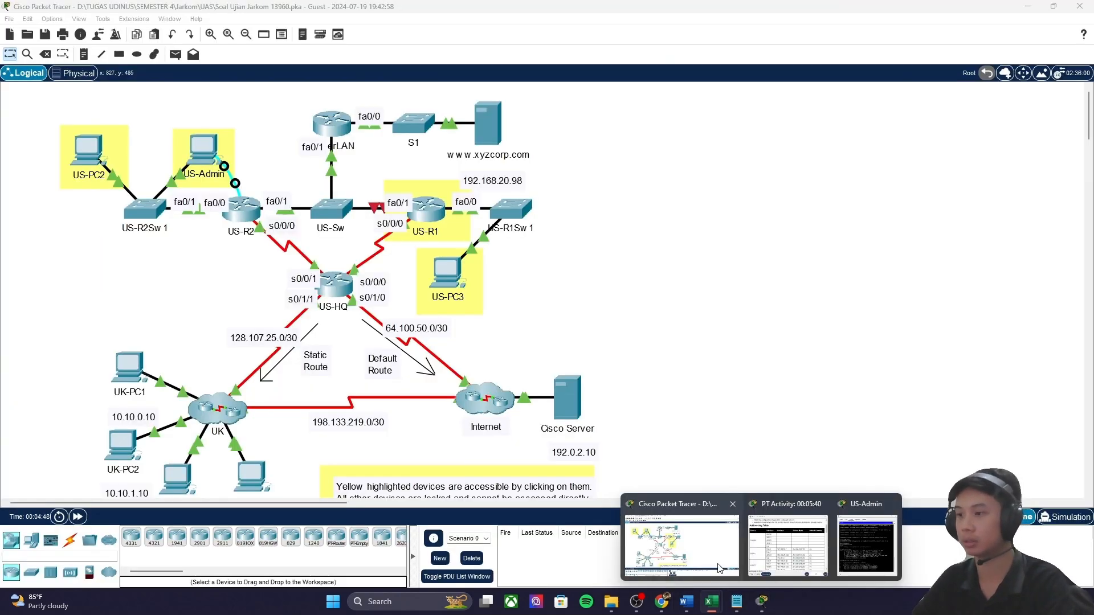
{"action": "left_click", "coordinate": [684, 504]}
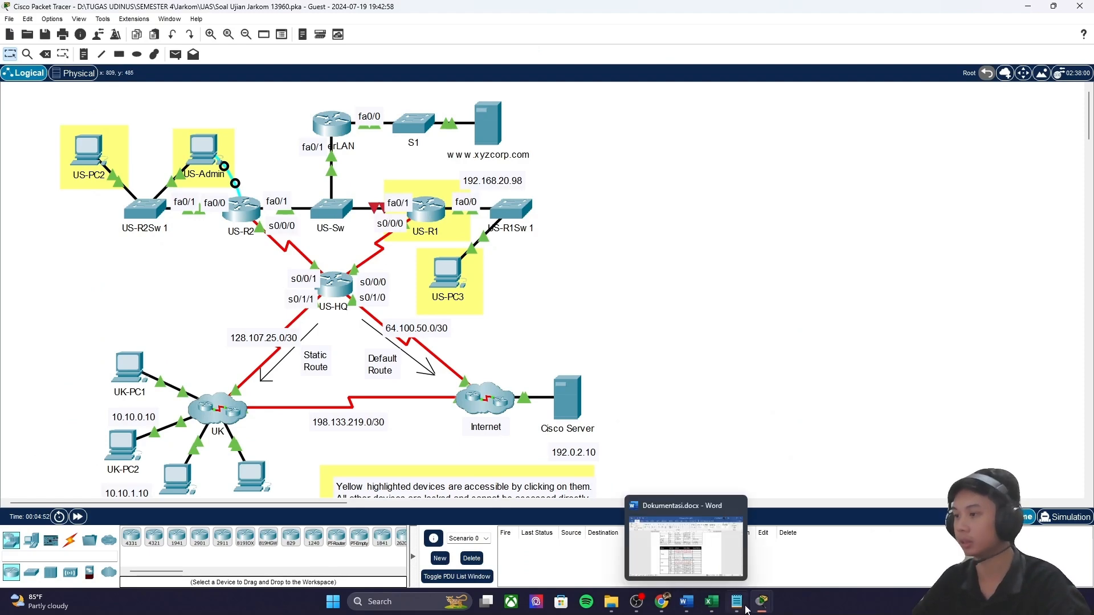
{"action": "mouse_move", "coordinate": [762, 602]}
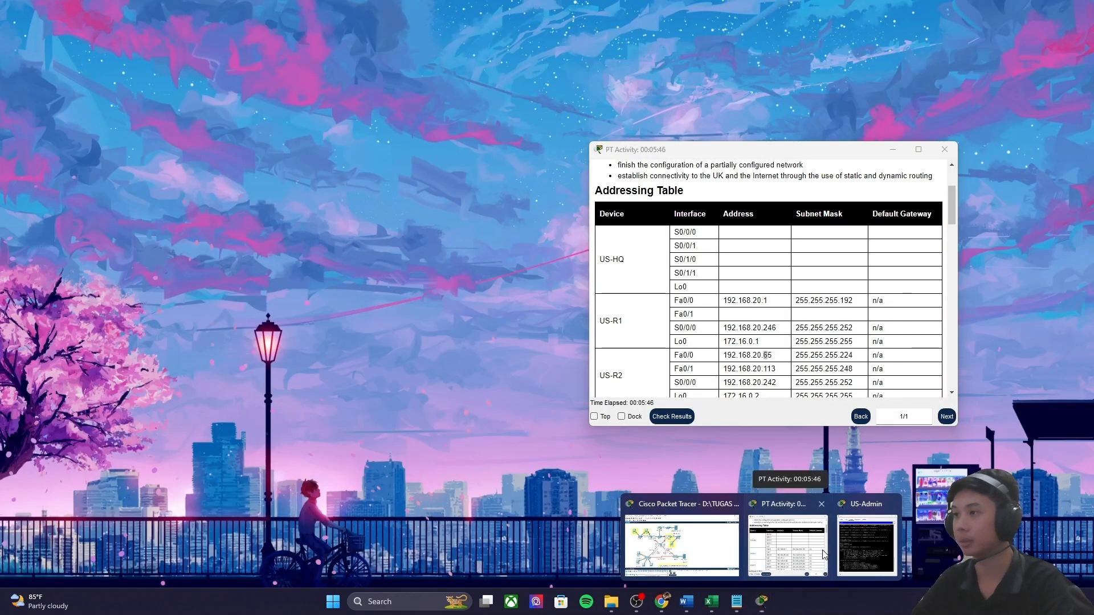
{"action": "left_click", "coordinate": [823, 555]}
{"action": "double_click", "coordinate": [699, 315]}
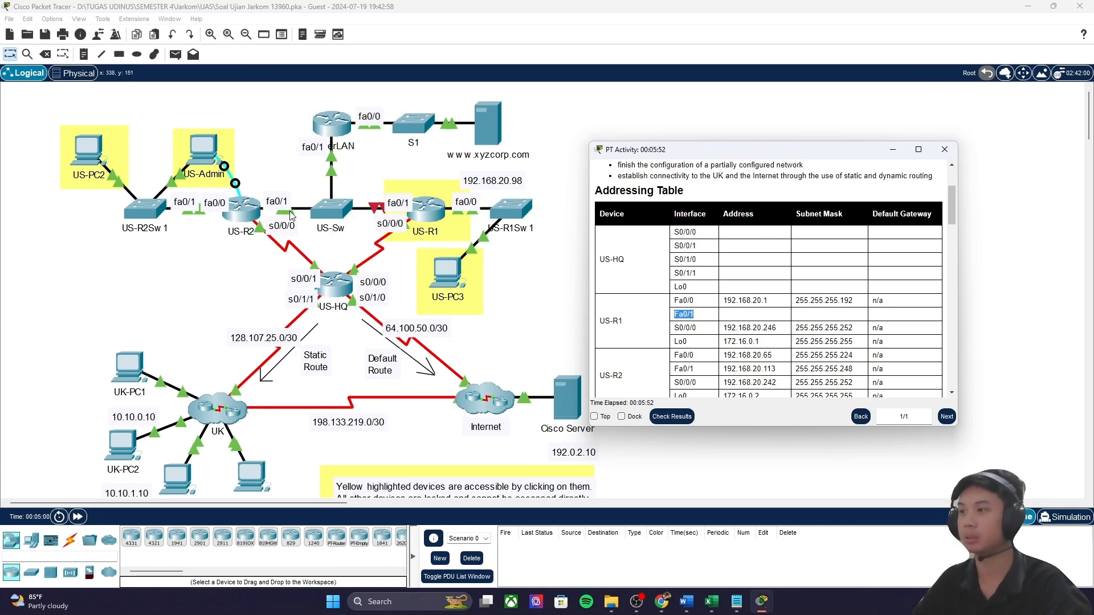
{"action": "scroll", "coordinate": [685, 334], "scroll_direction": "down", "scroll_amount": 1}
{"action": "left_click_drag", "start_coordinate": [678, 335], "coordinate": [864, 340]}
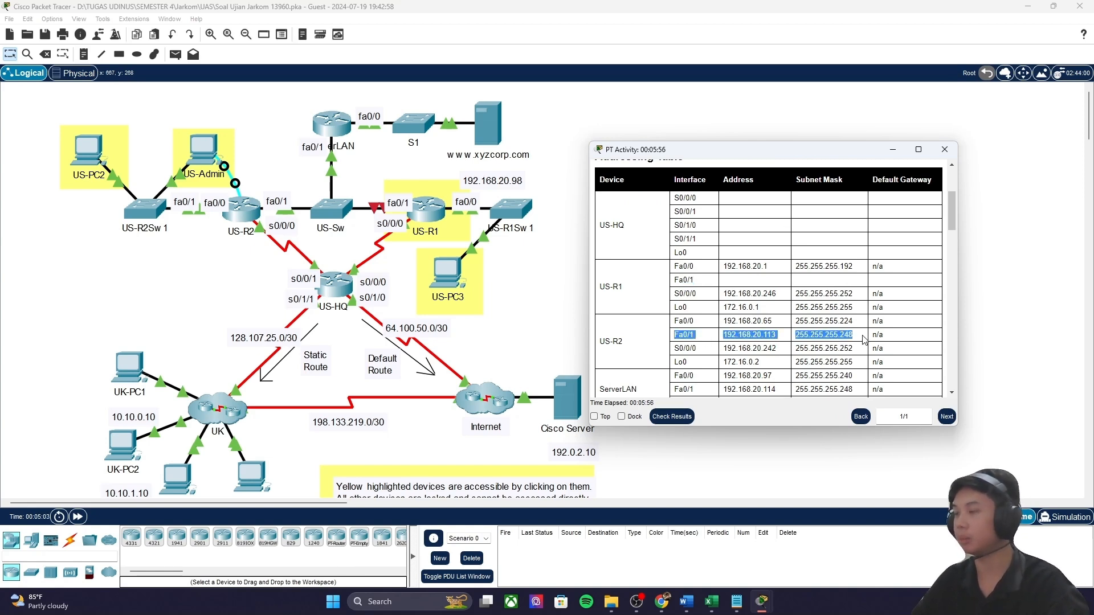
{"action": "left_click", "coordinate": [864, 340]}
{"action": "double_click", "coordinate": [853, 336]}
{"action": "double_click", "coordinate": [763, 336]}
{"action": "left_click_drag", "start_coordinate": [796, 337], "coordinate": [874, 337]}
{"action": "key", "text": "ctrl+c"}
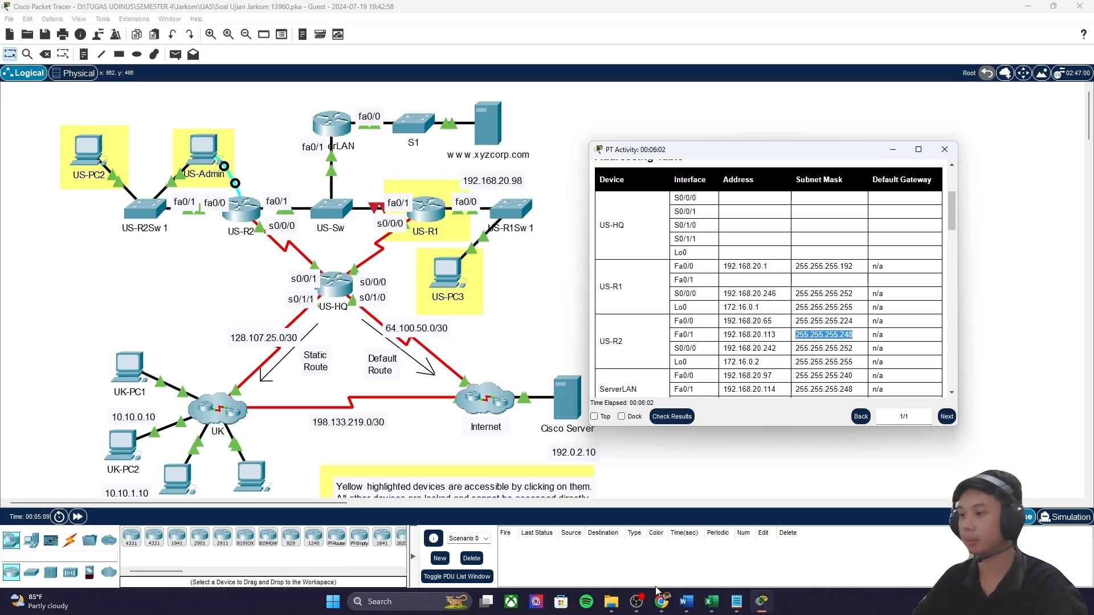
{"action": "left_click", "coordinate": [711, 602]}
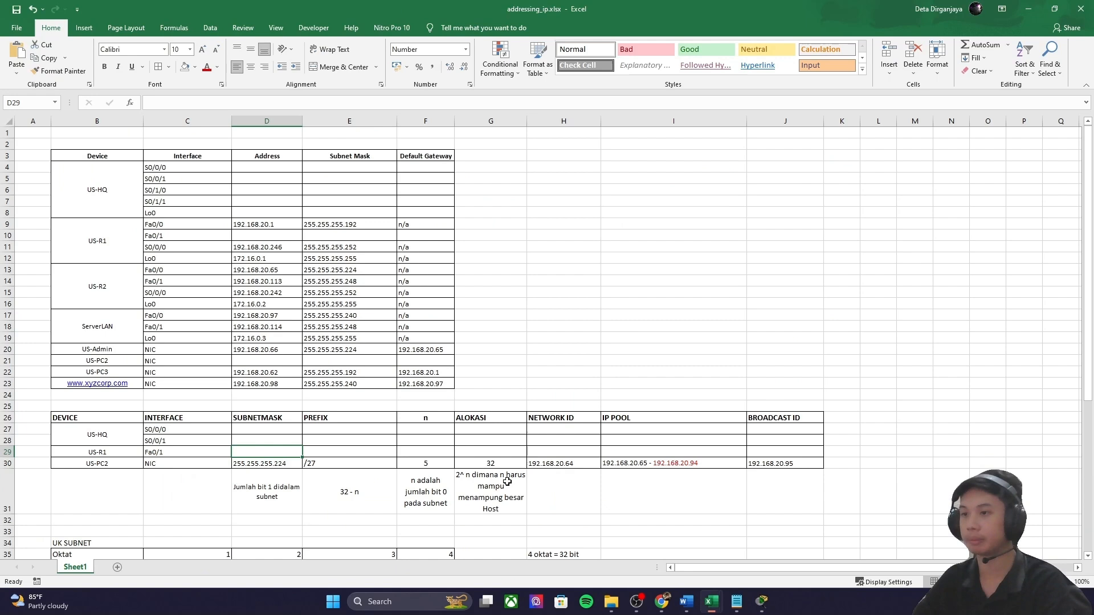
Step: Paste 255.255.255.248 into US-R1 Fa0/1's subnet mask cell D29, without the trailing line break
{"action": "double_click", "coordinate": [270, 450]}
{"action": "key", "text": "ctrl+v"}
{"action": "double_click", "coordinate": [373, 446]}
{"action": "key", "text": "Escape"}
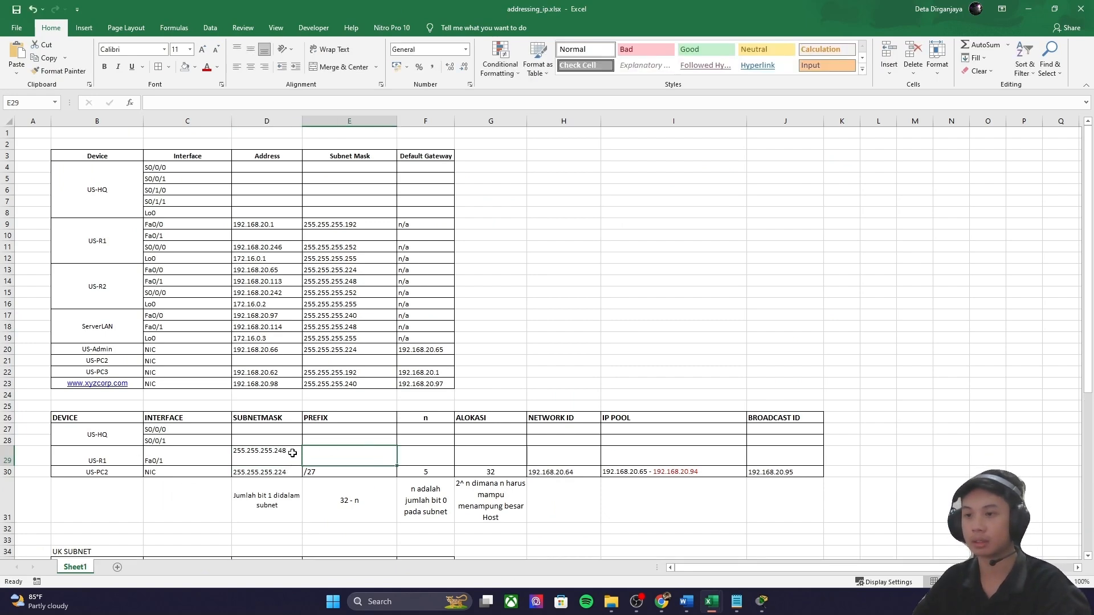
{"action": "key", "text": "ctrl+z"}
{"action": "double_click", "coordinate": [290, 454]}
{"action": "right_click", "coordinate": [290, 454]}
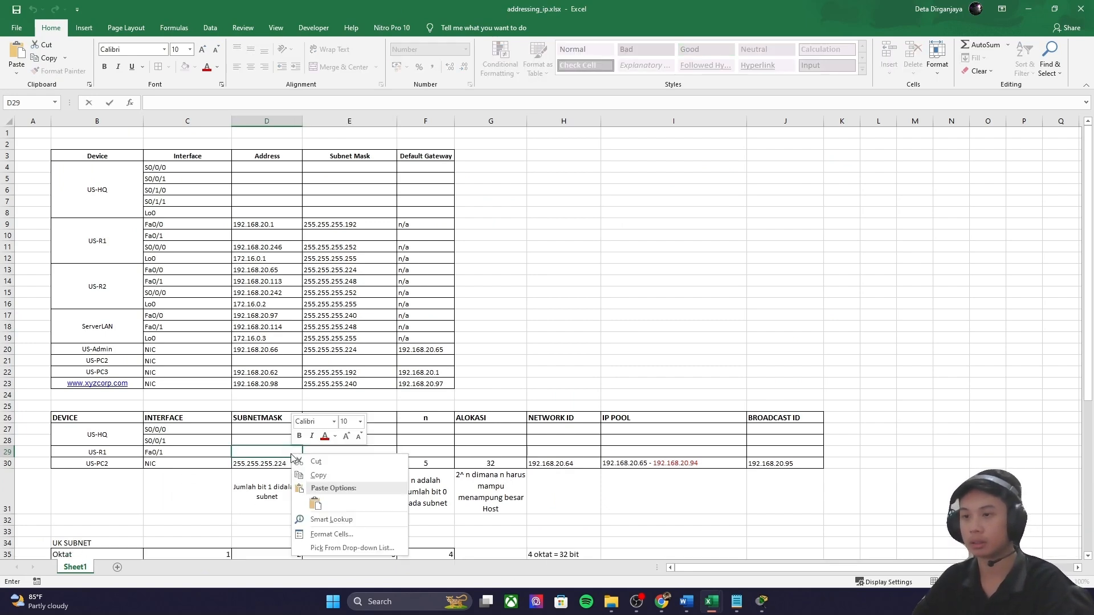
{"action": "left_click", "coordinate": [317, 497]}
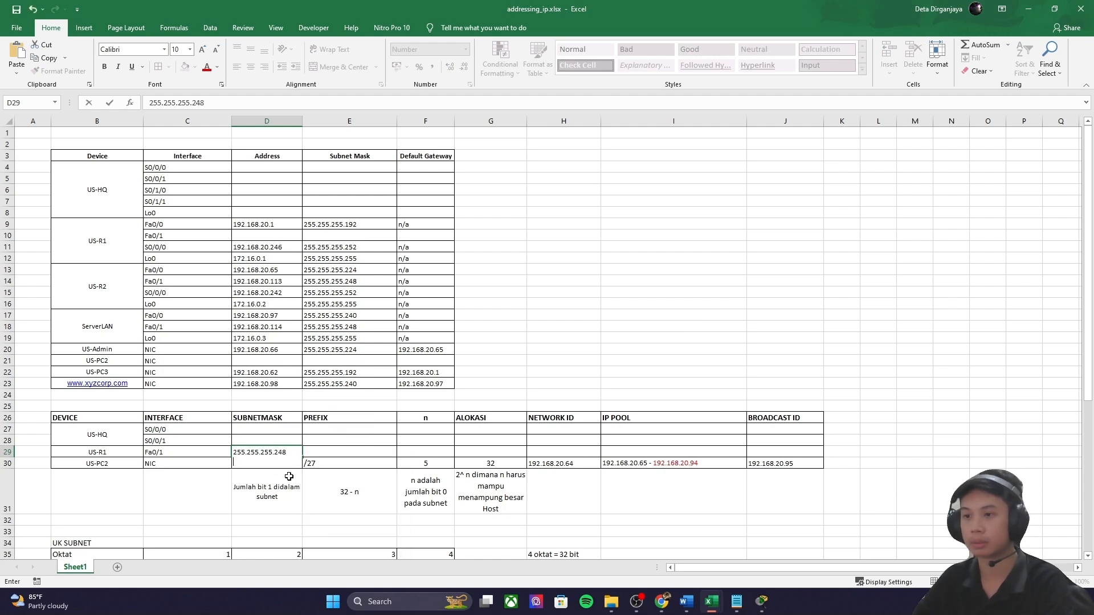
{"action": "key", "text": "BackSpace"}
{"action": "left_click", "coordinate": [316, 457]}
{"action": "double_click", "coordinate": [287, 451]}
{"action": "left_click", "coordinate": [361, 450]}
{"action": "left_click", "coordinate": [661, 602]}
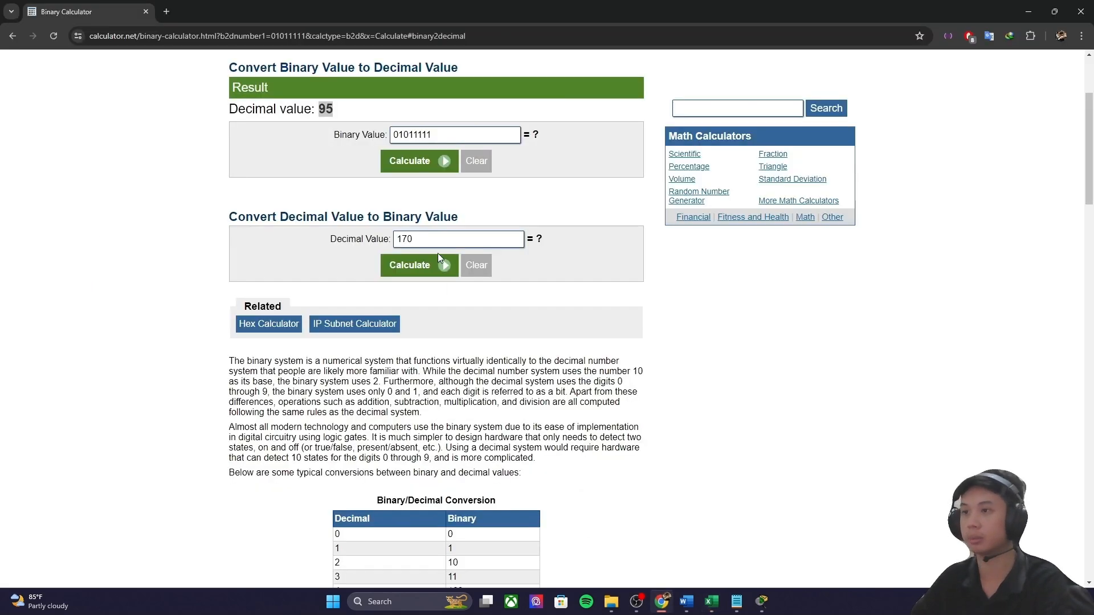
Step: Convert decimal 248 to binary 011111000 and highlight its three trailing zero bits
{"action": "double_click", "coordinate": [404, 239]}
{"action": "type", "text": "248"}
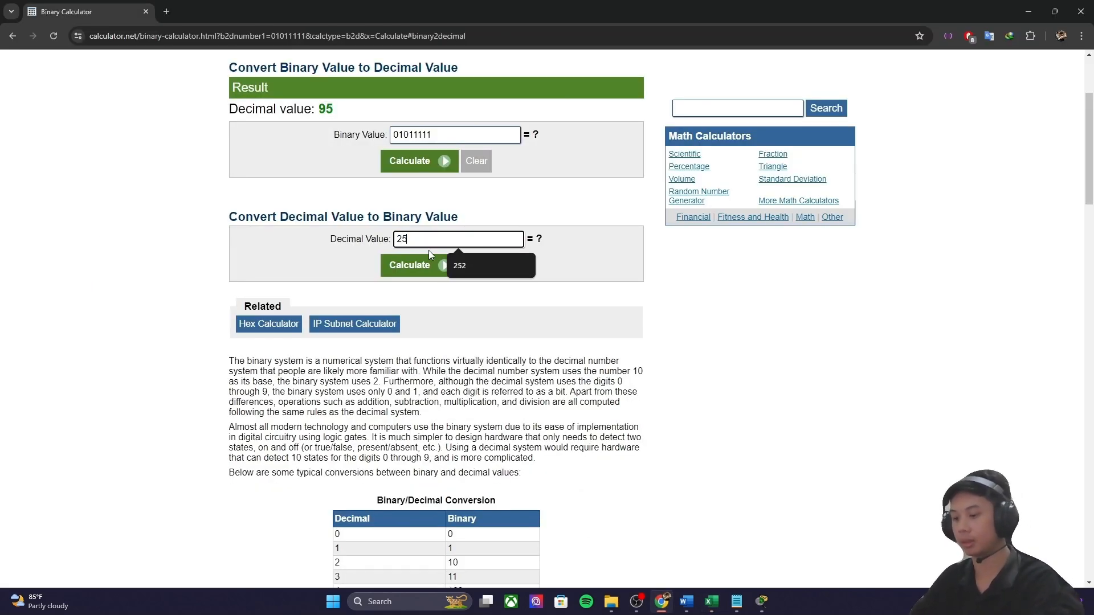
{"action": "key", "text": "Return"}
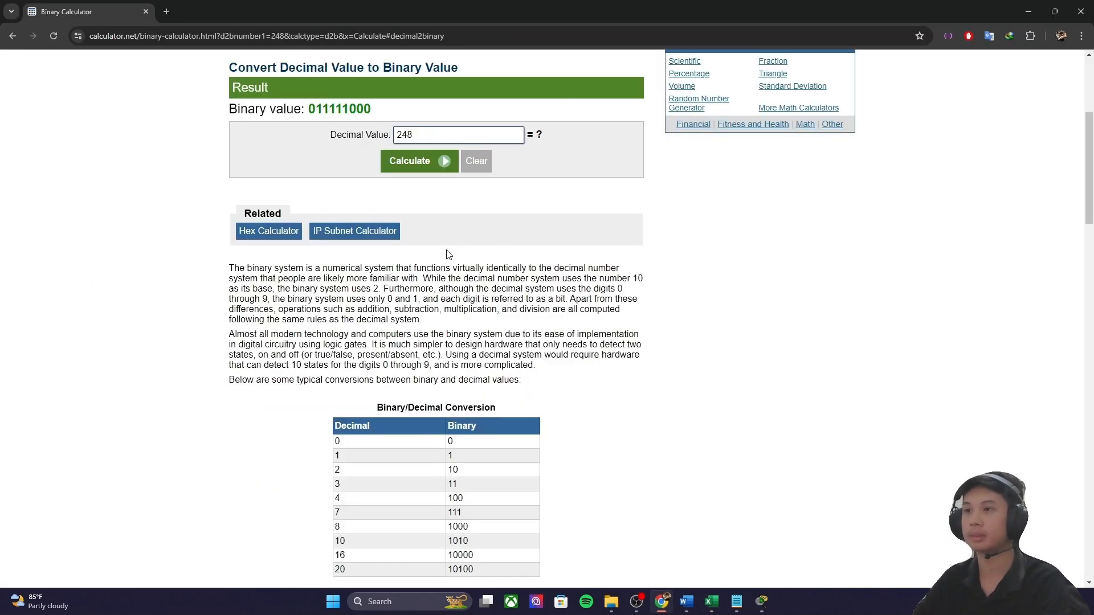
{"action": "scroll", "coordinate": [387, 197], "scroll_direction": "up", "scroll_amount": 1}
{"action": "left_click_drag", "start_coordinate": [374, 169], "coordinate": [352, 169]}
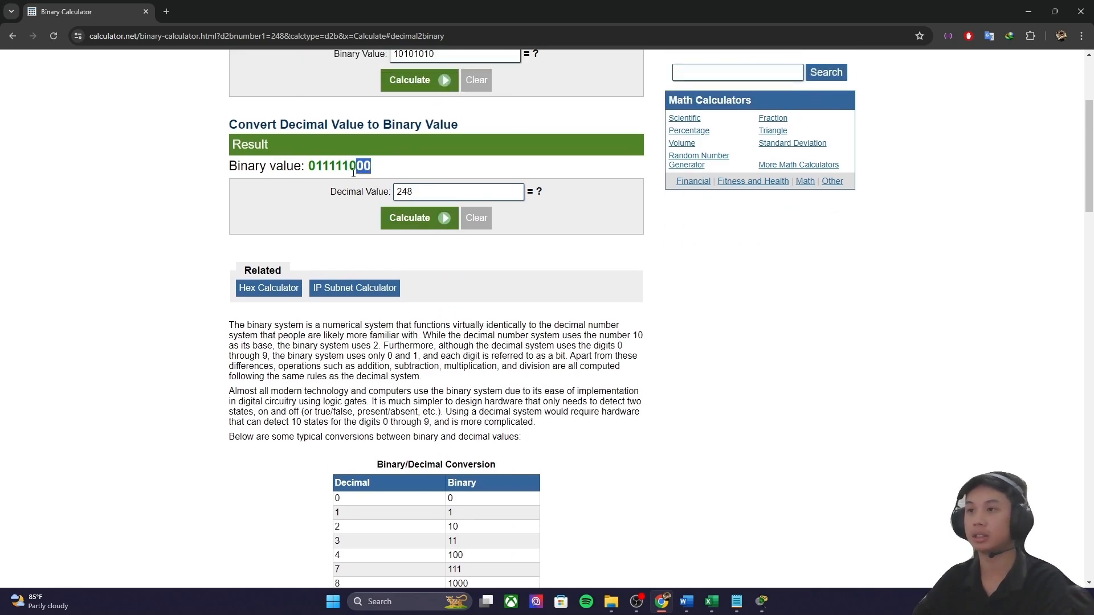
{"action": "mouse_move", "coordinate": [712, 603]}
{"action": "left_click", "coordinate": [707, 541]}
Step: Enter n = 3, prefix /29 and allocation 8 in US-R1 Fa0/1's row
{"action": "left_click", "coordinate": [432, 452]}
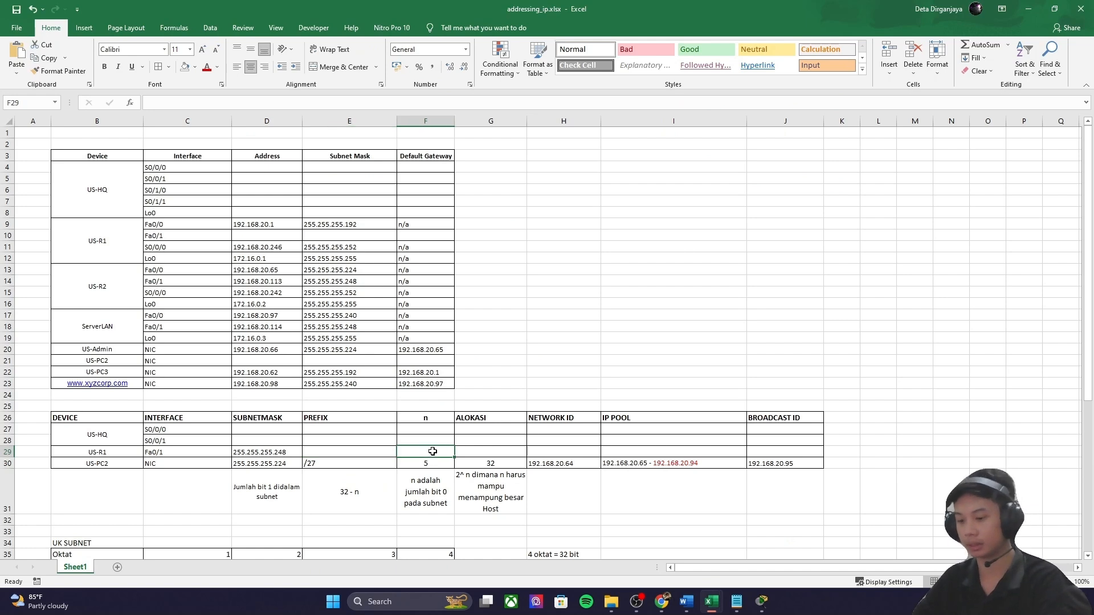
{"action": "type", "text": "3"}
{"action": "key", "text": "Left"}
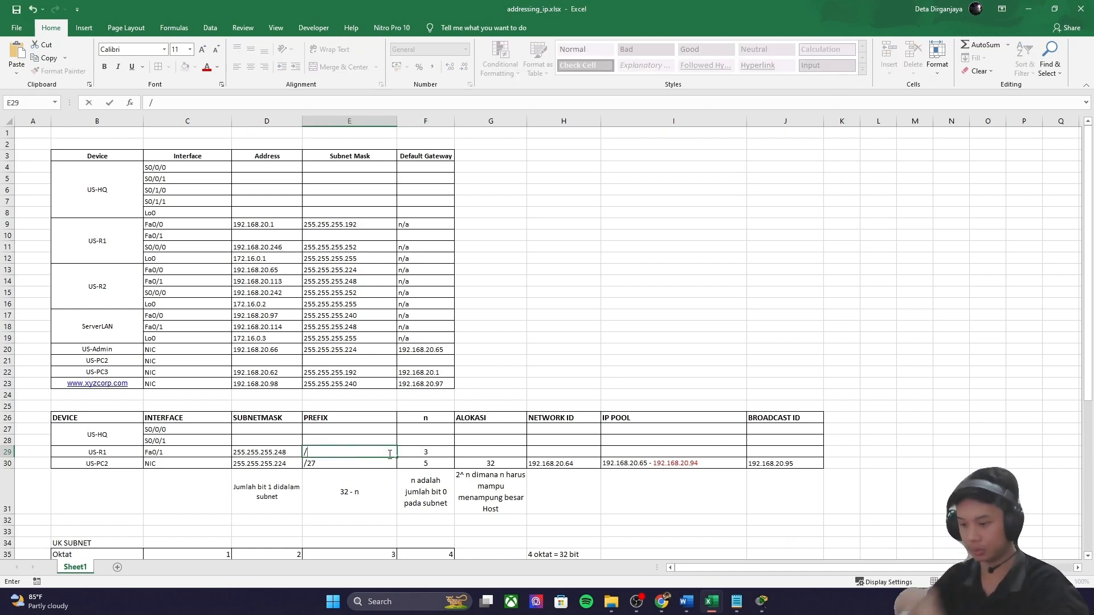
{"action": "key", "text": "Right"}
{"action": "key", "text": "Right"}
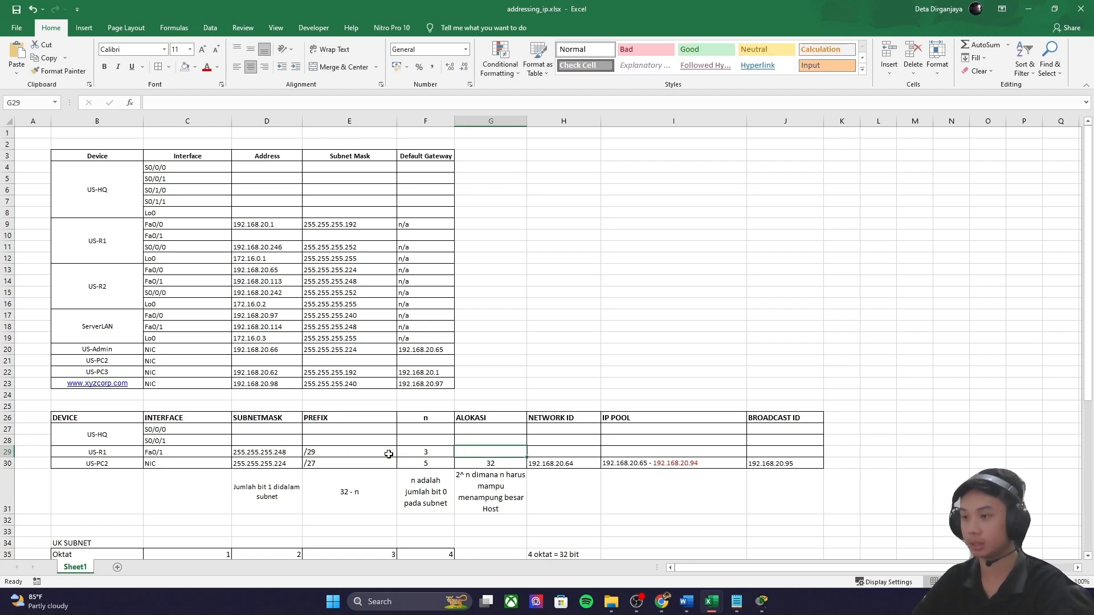
{"action": "type", "text": "8"}
{"action": "key", "text": "Right"}
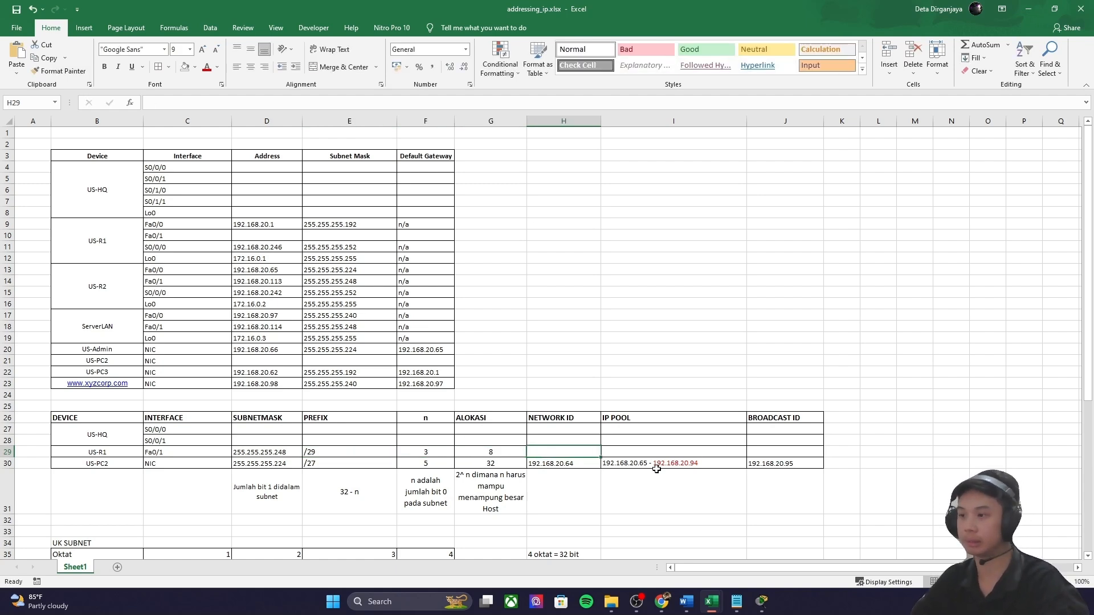
{"action": "mouse_move", "coordinate": [718, 611]}
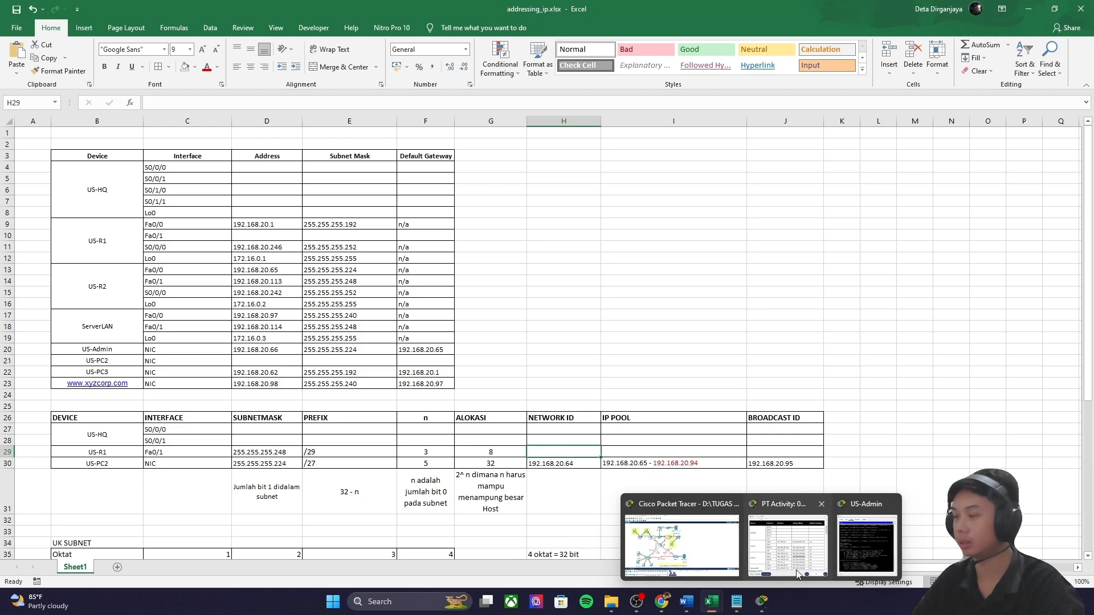
{"action": "left_click", "coordinate": [809, 541]}
Step: Look up 192.168.20.113 in the task table and convert 113 to binary 01110001
{"action": "left_click", "coordinate": [773, 335]}
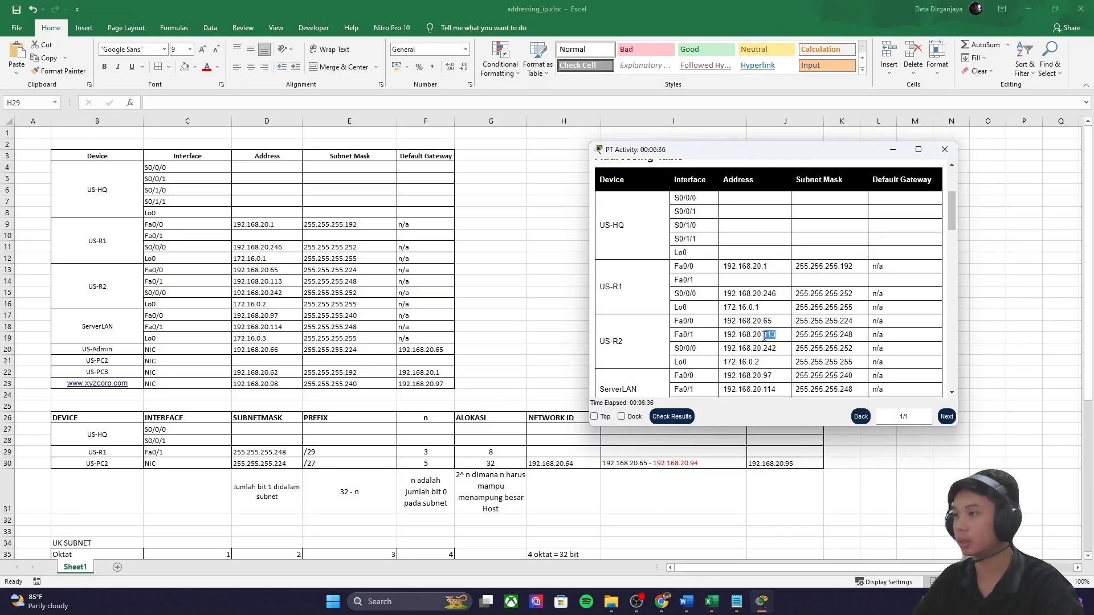
{"action": "left_click", "coordinate": [661, 602]}
{"action": "left_click_drag", "start_coordinate": [448, 192], "coordinate": [400, 192]}
{"action": "type", "text": "113"}
{"action": "left_click", "coordinate": [419, 216]}
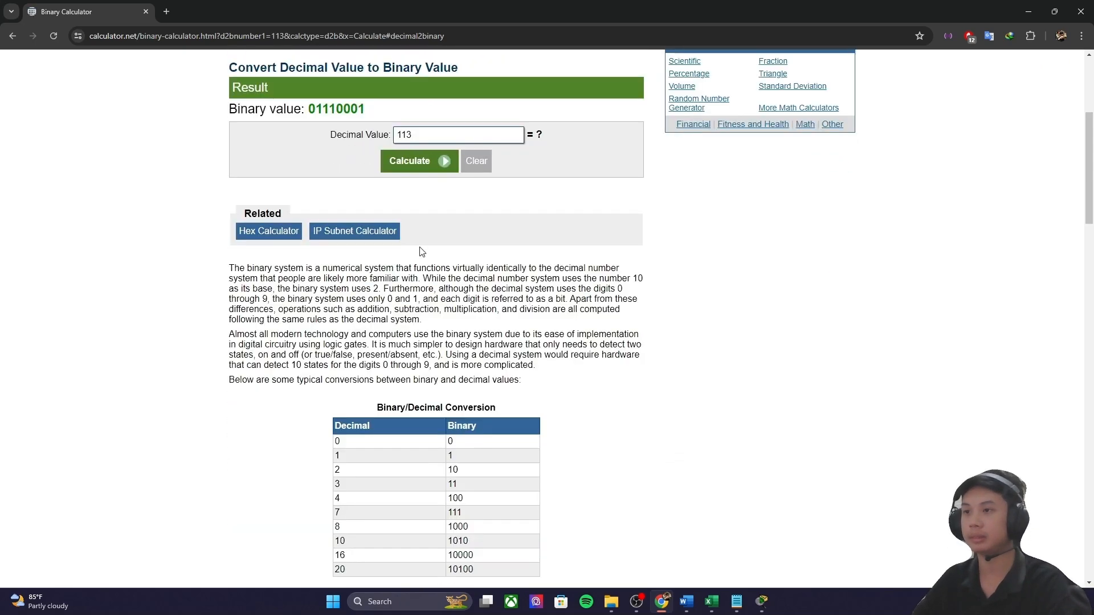
{"action": "left_click_drag", "start_coordinate": [368, 224], "coordinate": [307, 224]}
{"action": "key", "text": "ctrl+c"}
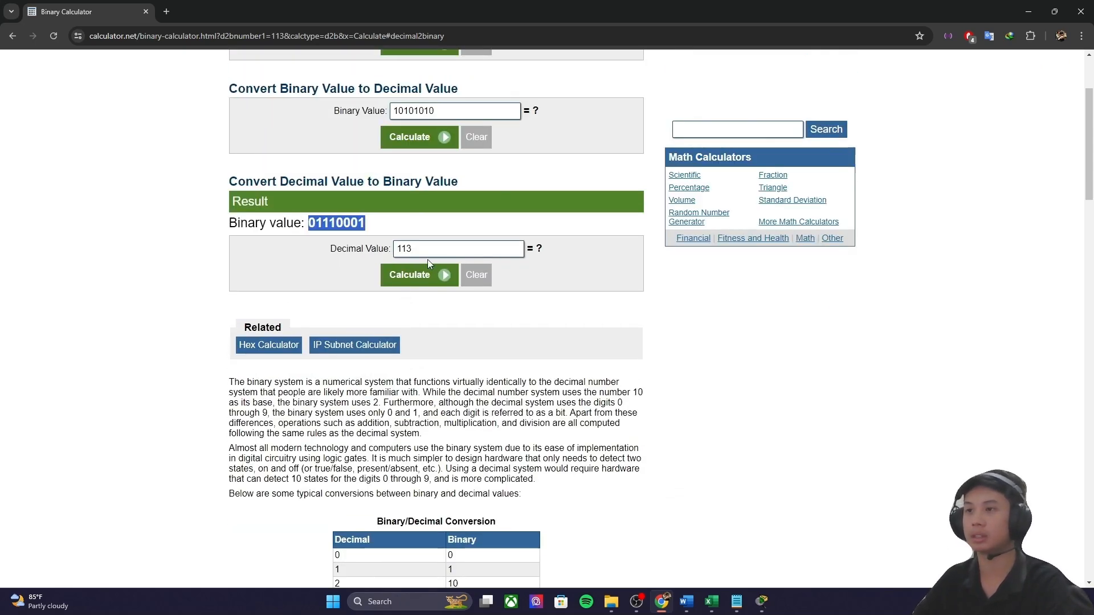
Step: Convert 01110000 back to decimal, giving the network value 112
{"action": "scroll", "coordinate": [418, 254], "scroll_direction": "up", "scroll_amount": 3}
{"action": "left_click", "coordinate": [441, 251]}
{"action": "double_click", "coordinate": [443, 254]}
{"action": "key", "text": "ctrl+v"}
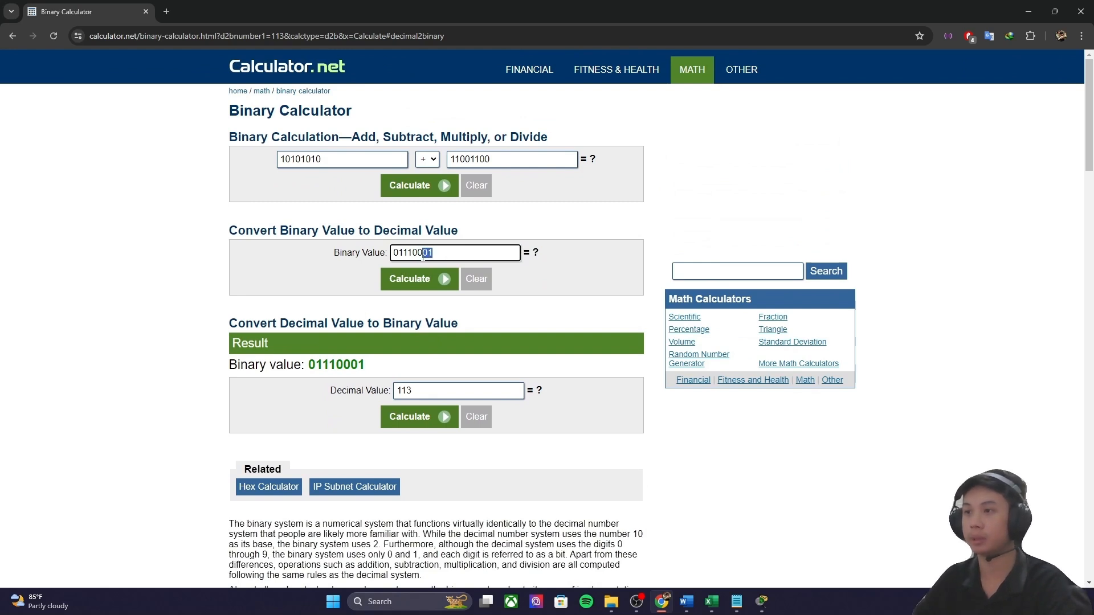
{"action": "type", "text": "000"}
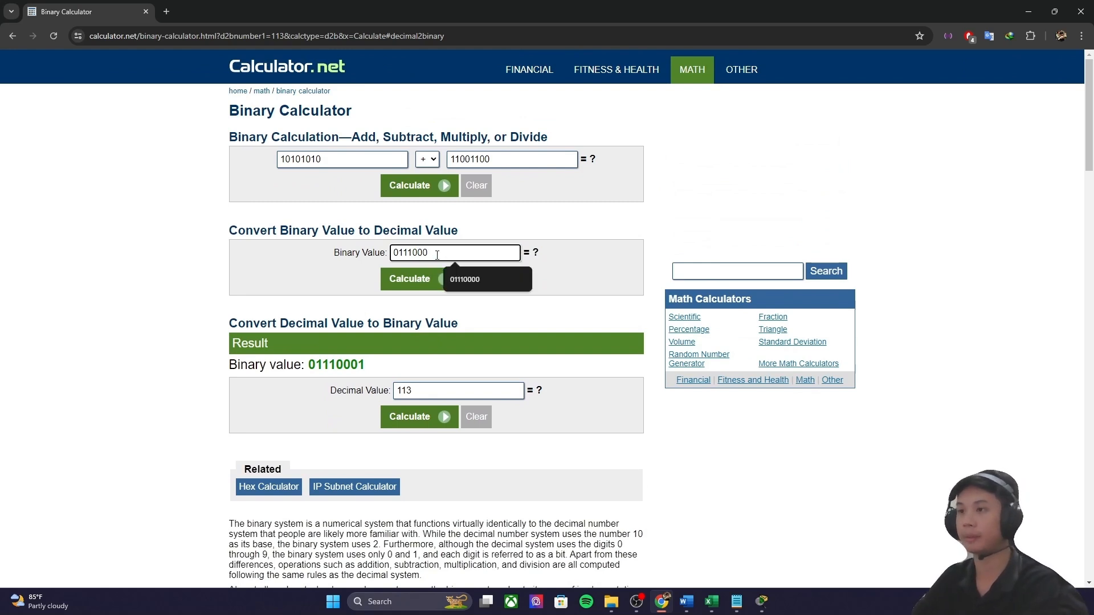
{"action": "left_click", "coordinate": [455, 287]}
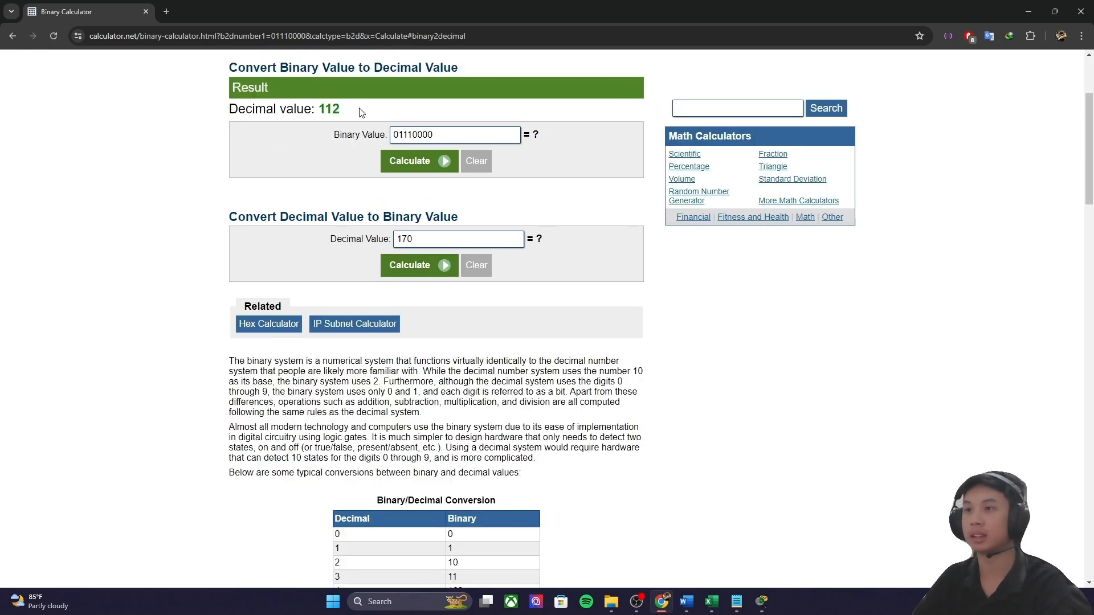
{"action": "left_click_drag", "start_coordinate": [342, 109], "coordinate": [322, 109]}
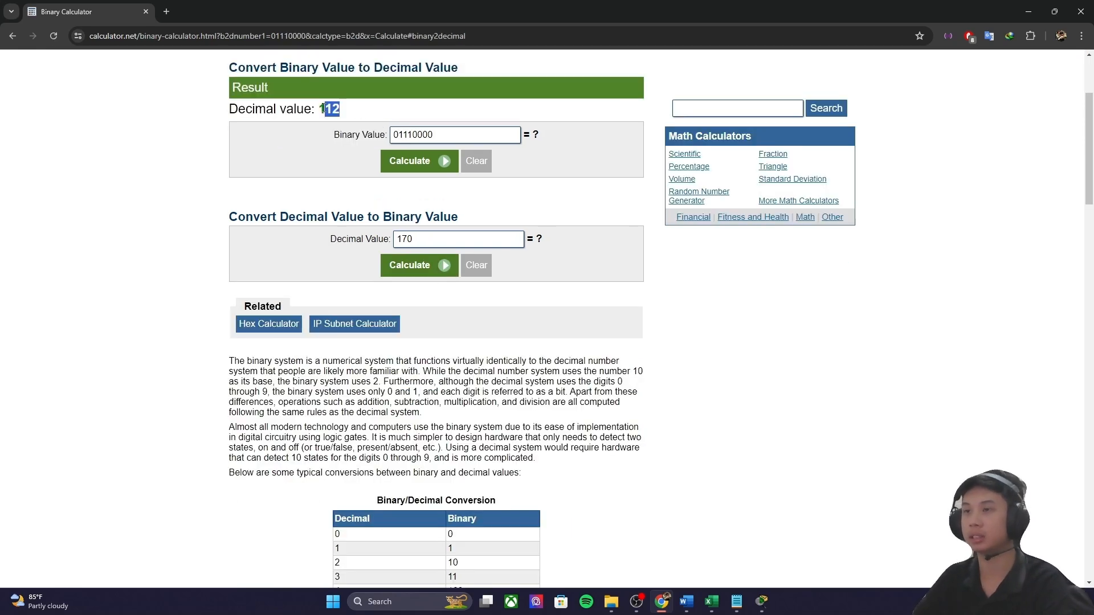
Step: Copy 192.168.20.64 from H30 into H29 as the base for US-R1's network ID
{"action": "mouse_move", "coordinate": [711, 602]}
{"action": "left_click", "coordinate": [655, 541]}
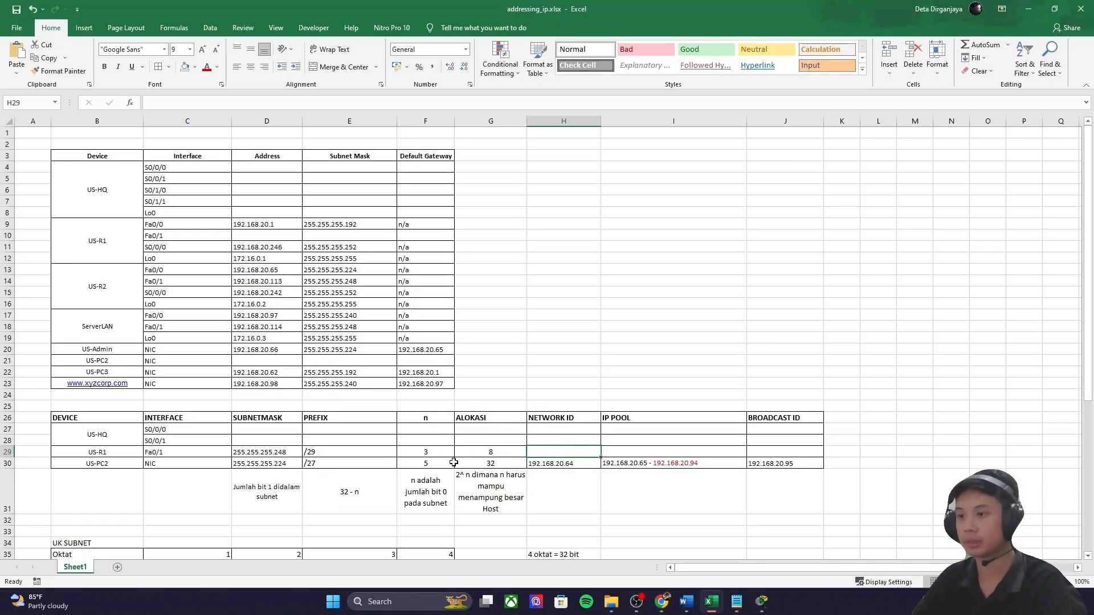
{"action": "double_click", "coordinate": [561, 451]}
{"action": "key", "text": "Escape"}
{"action": "double_click", "coordinate": [576, 463]}
{"action": "left_click_drag", "start_coordinate": [575, 463], "coordinate": [529, 463]}
{"action": "key", "text": "ctrl+c"}
{"action": "key", "text": "Escape"}
{"action": "double_click", "coordinate": [549, 454]}
{"action": "key", "text": "ctrl+v"}
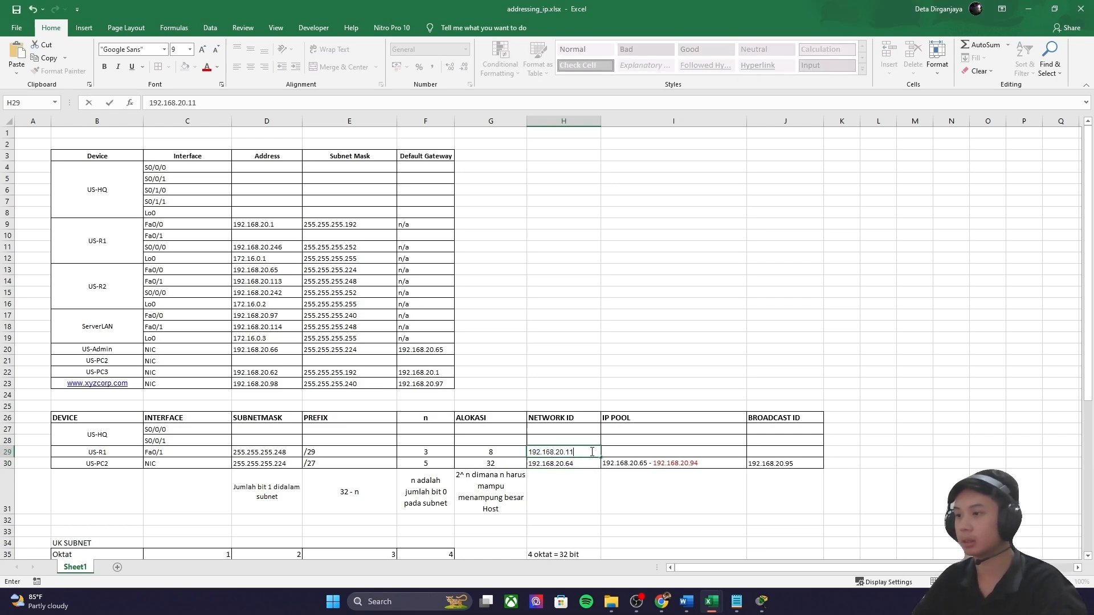
Step: Convert binary 01110111 to decimal, giving the broadcast value 119
{"action": "left_click", "coordinate": [661, 602]}
{"action": "left_click_drag", "start_coordinate": [433, 135], "coordinate": [419, 135]}
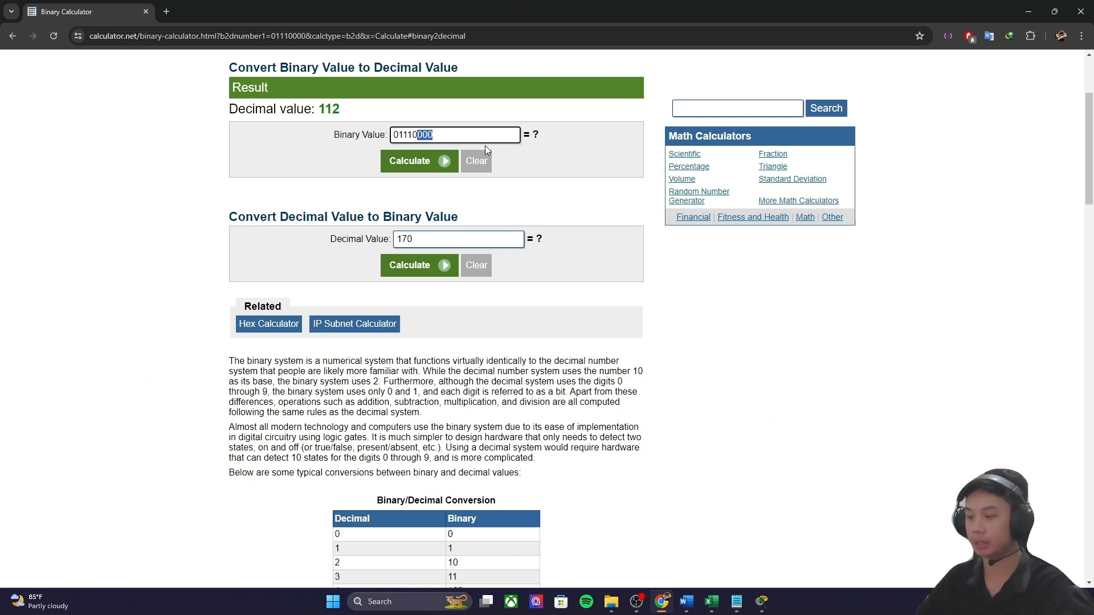
{"action": "type", "text": "111"}
{"action": "left_click", "coordinate": [432, 161]}
{"action": "left_click_drag", "start_coordinate": [342, 109], "coordinate": [332, 109]}
{"action": "mouse_move", "coordinate": [710, 605]}
{"action": "left_click", "coordinate": [650, 544]}
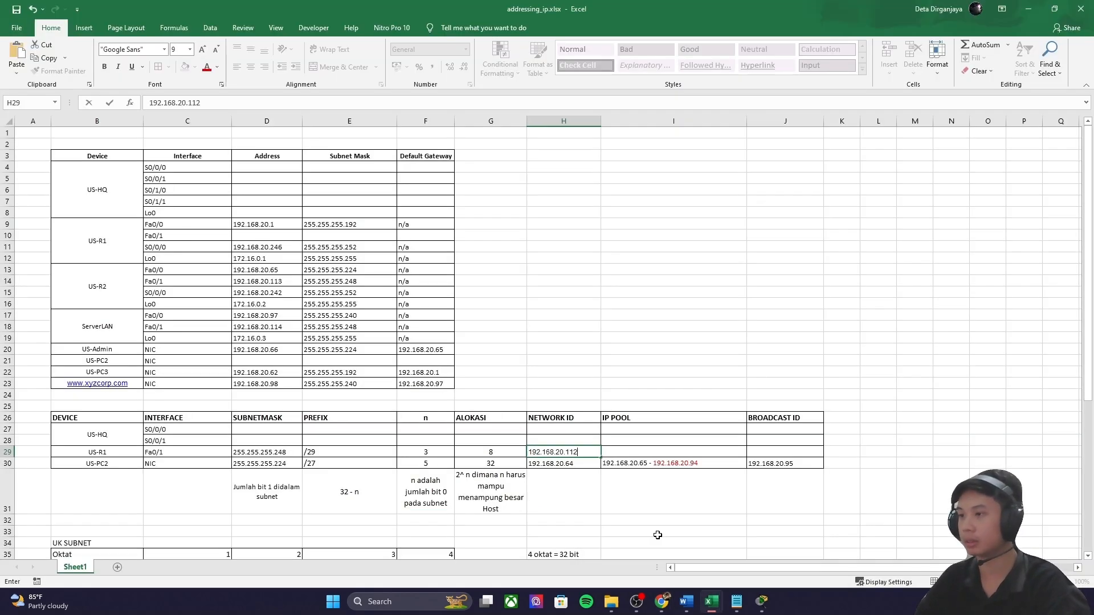
Step: Set network ID 192.168.20.112 in H29 and broadcast ID 192.168.20.119 in J29
{"action": "left_click_drag", "start_coordinate": [578, 453], "coordinate": [518, 456]}
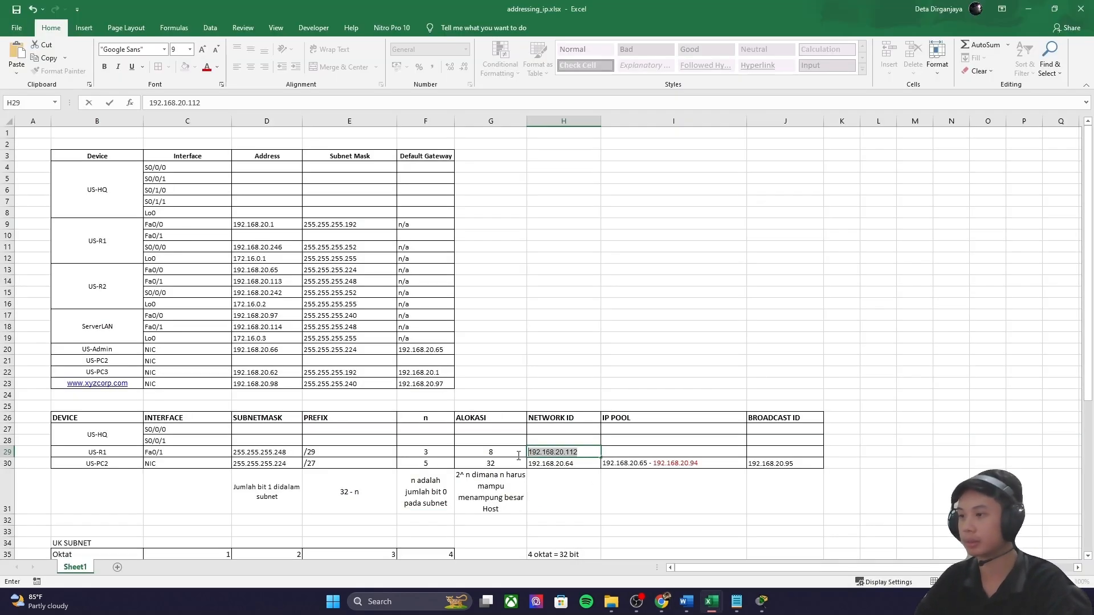
{"action": "key", "text": "ctrl+c"}
{"action": "left_click", "coordinate": [800, 456]}
{"action": "key", "text": "ctrl+v"}
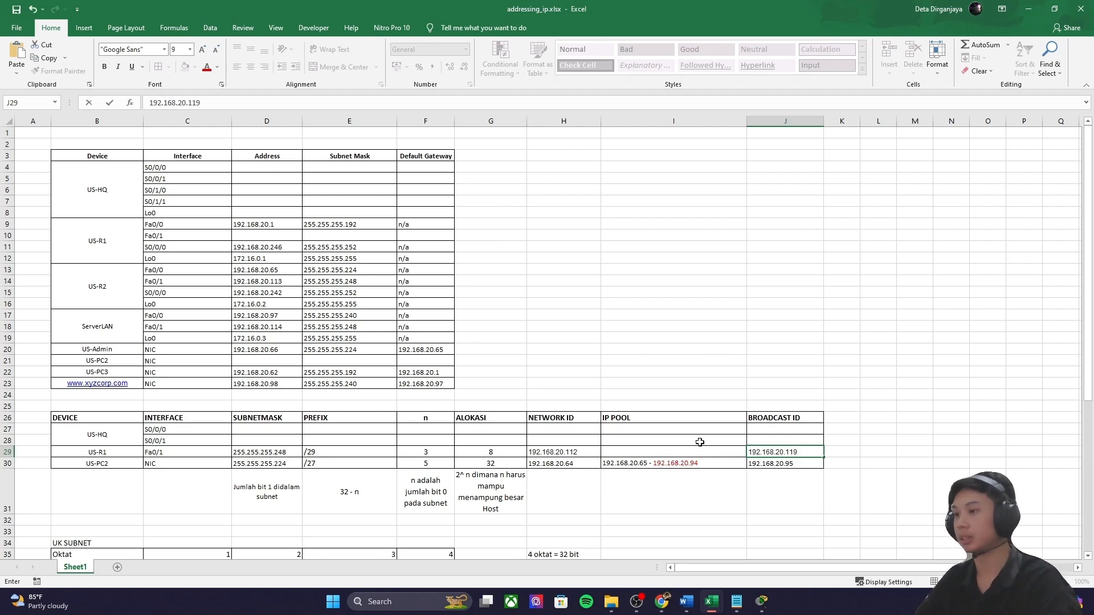
{"action": "left_click", "coordinate": [707, 440]}
Step: Enter the pool 192.168.20.113 - 192.168.20.118 in I29 with the end address in red
{"action": "double_click", "coordinate": [580, 453]}
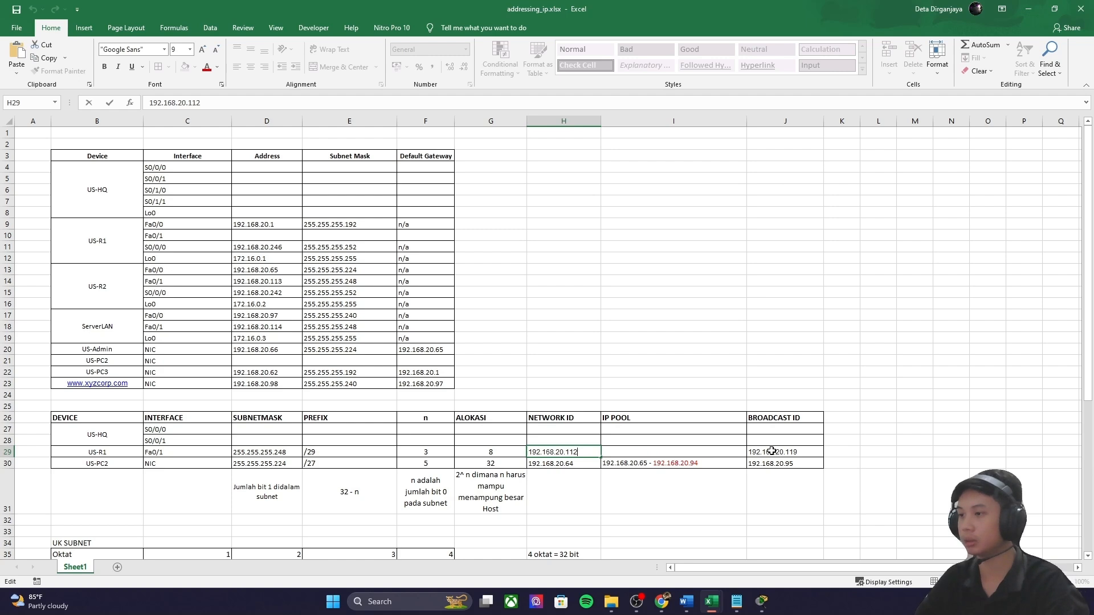
{"action": "left_click", "coordinate": [660, 450]}
{"action": "key", "text": "ctrl+v"}
{"action": "type", "text": "-"}
{"action": "key", "text": "ctrl+v"}
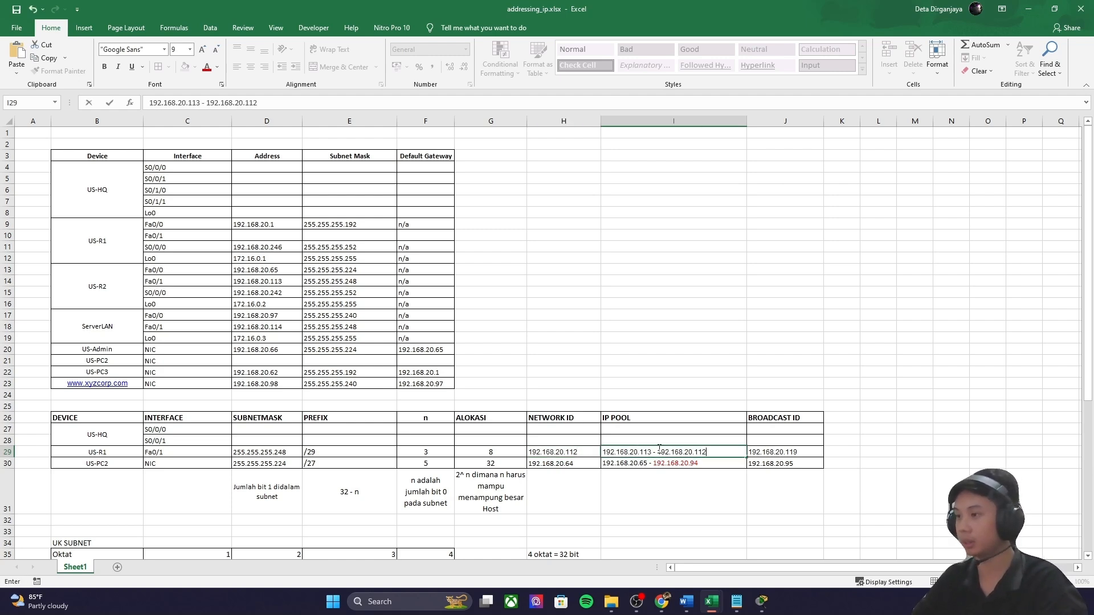
{"action": "type", "text": "8"}
{"action": "left_click_drag", "start_coordinate": [719, 451], "coordinate": [659, 453]}
{"action": "left_click", "coordinate": [207, 66]}
{"action": "left_click", "coordinate": [720, 453]}
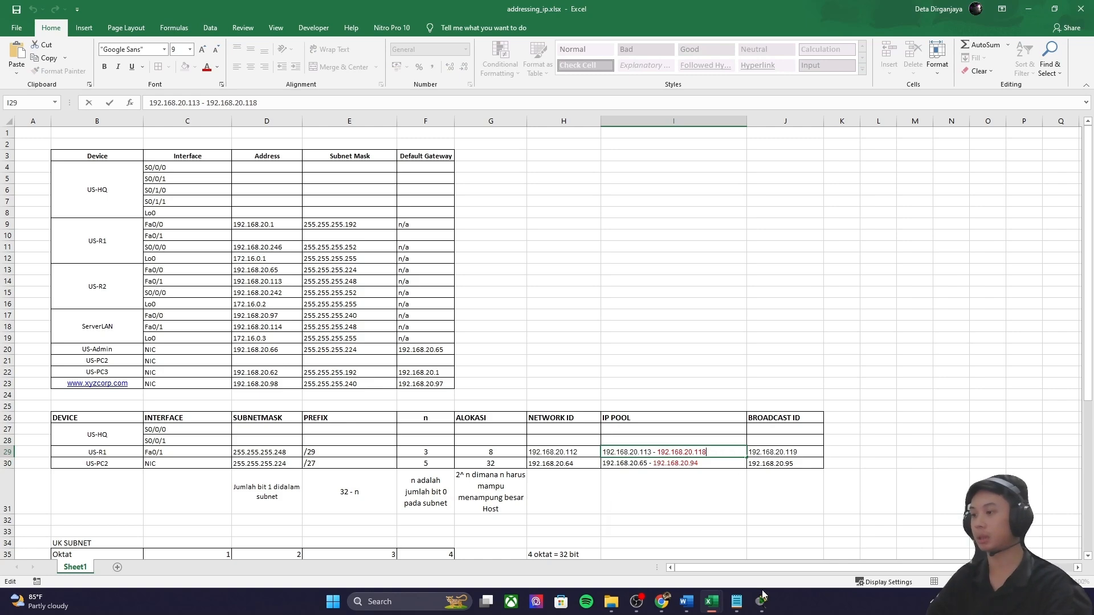
{"action": "mouse_move", "coordinate": [762, 601]}
{"action": "left_click", "coordinate": [709, 564]}
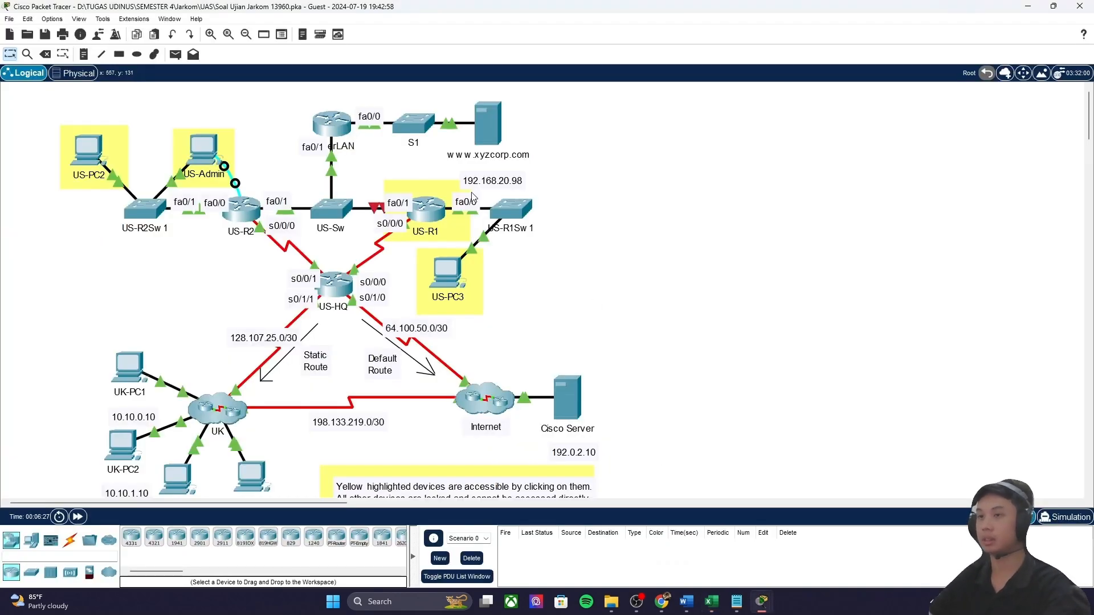
Step: Open the IP Configuration page on US-PC2's Desktop
{"action": "left_click", "coordinate": [94, 158]}
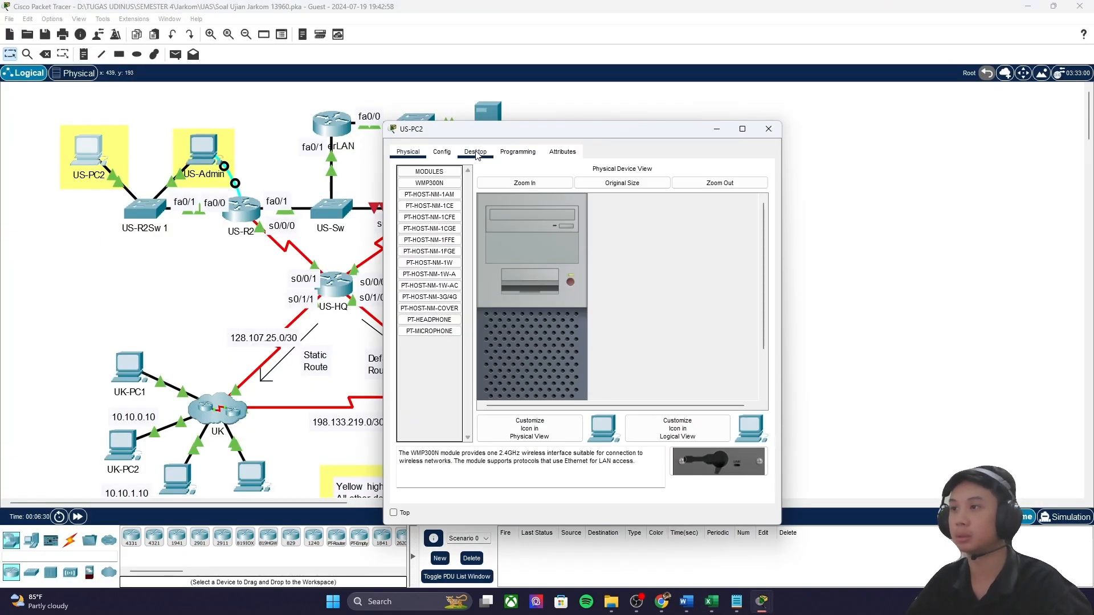
{"action": "left_click", "coordinate": [518, 152]}
{"action": "left_click", "coordinate": [475, 152]}
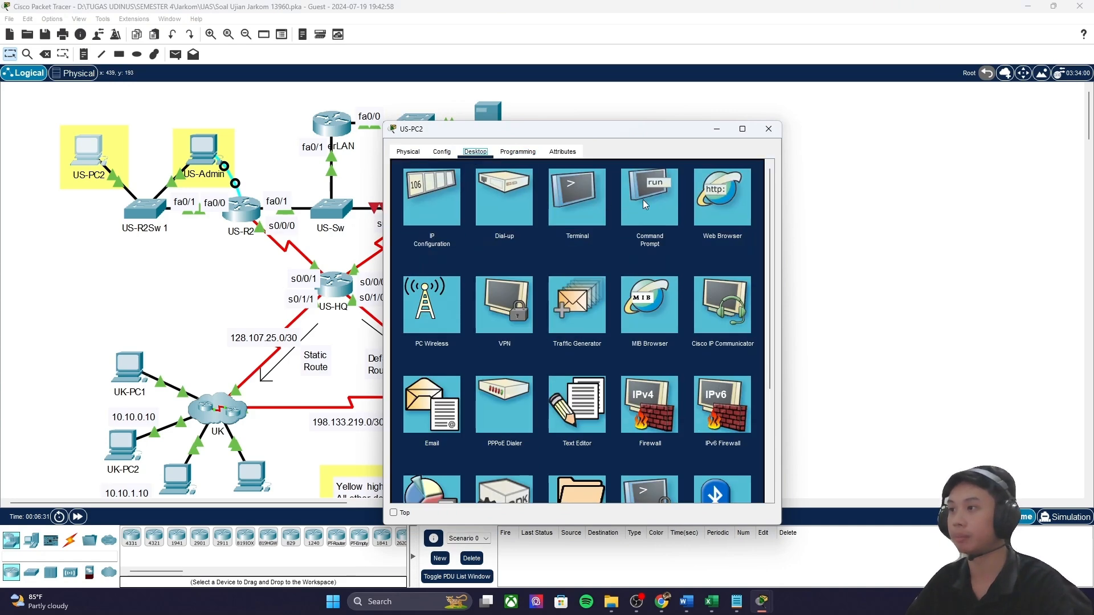
{"action": "left_click", "coordinate": [446, 191]}
{"action": "key", "text": "alt+Tab"}
{"action": "left_click_drag", "start_coordinate": [628, 133], "coordinate": [288, 273]}
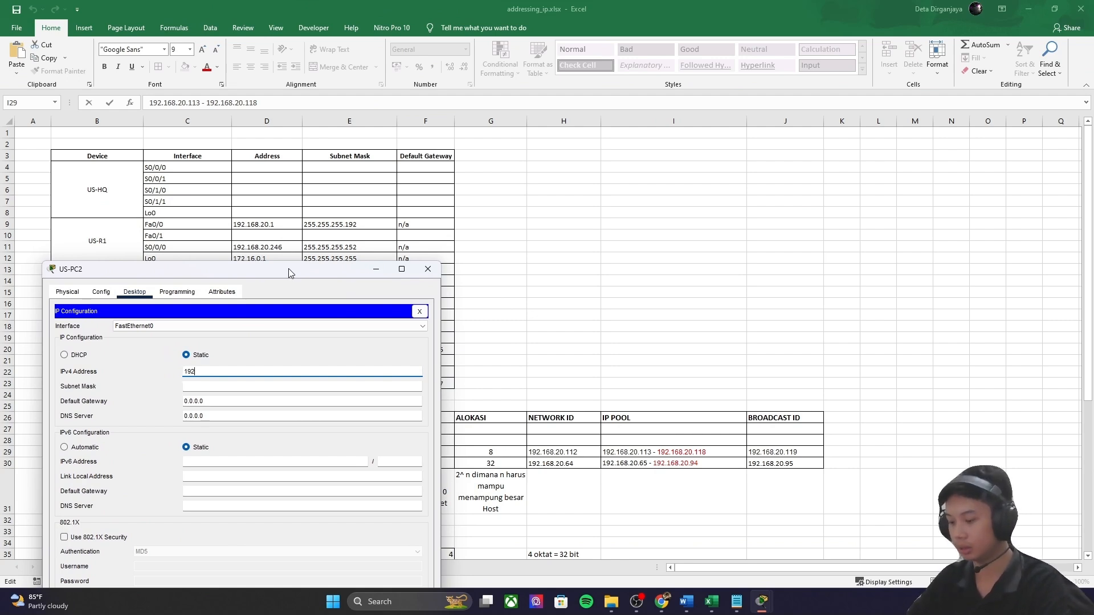
Step: Set US-PC2's IPv4 address to 192.168.20.94 with mask 255.255.255.224
{"action": "type", "text": "192.168.20.94"}
{"action": "key", "text": "Tab"}
{"action": "key", "text": "End"}
{"action": "key", "text": "BackSpace"}
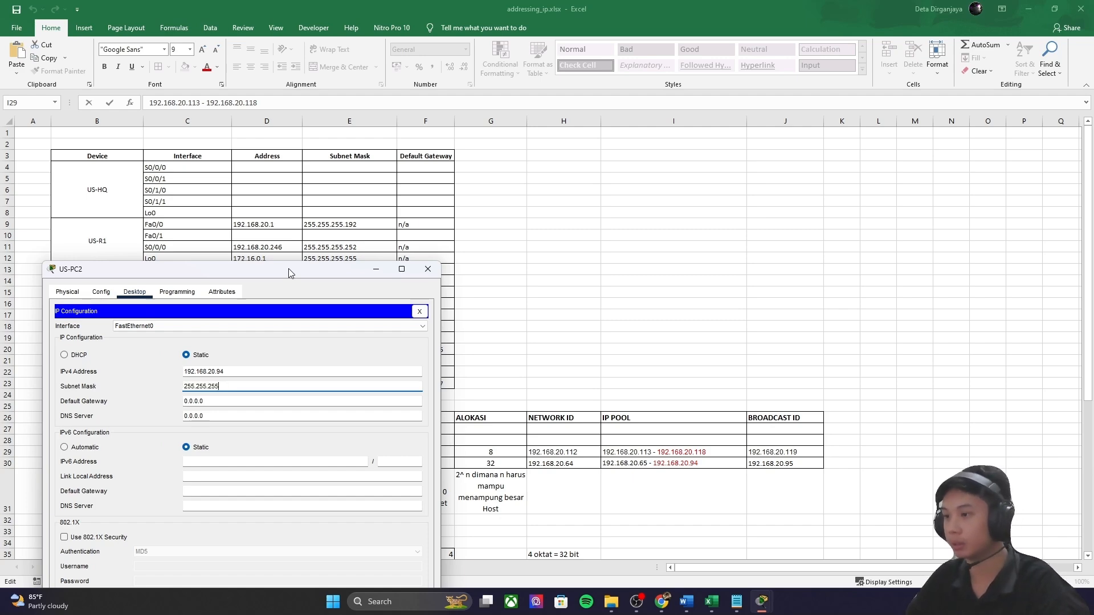
{"action": "left_click_drag", "start_coordinate": [265, 271], "coordinate": [813, 237]}
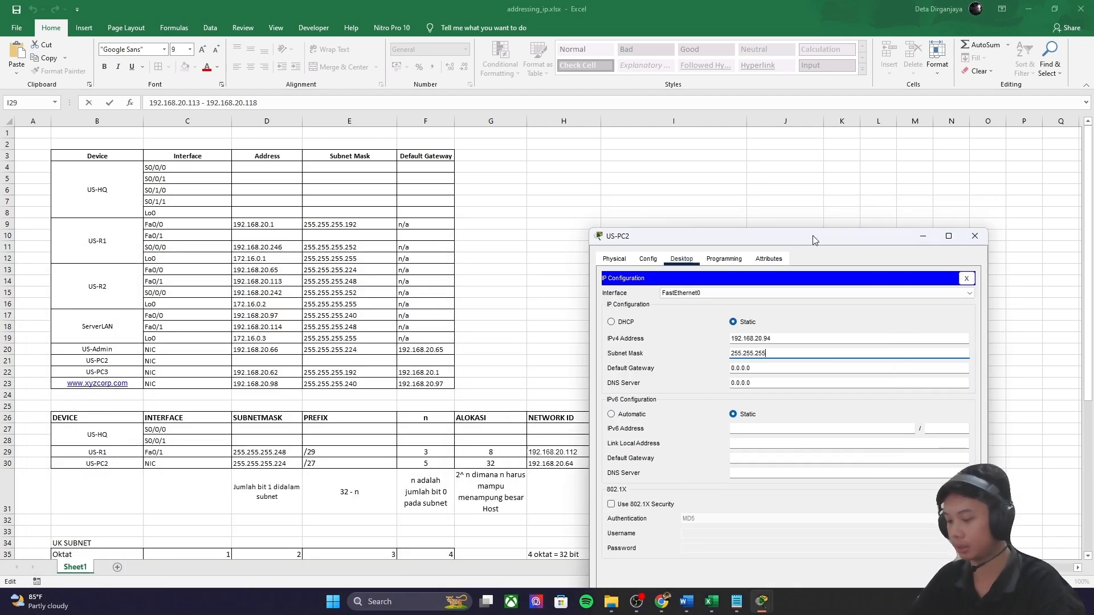
{"action": "type", "text": ".224"}
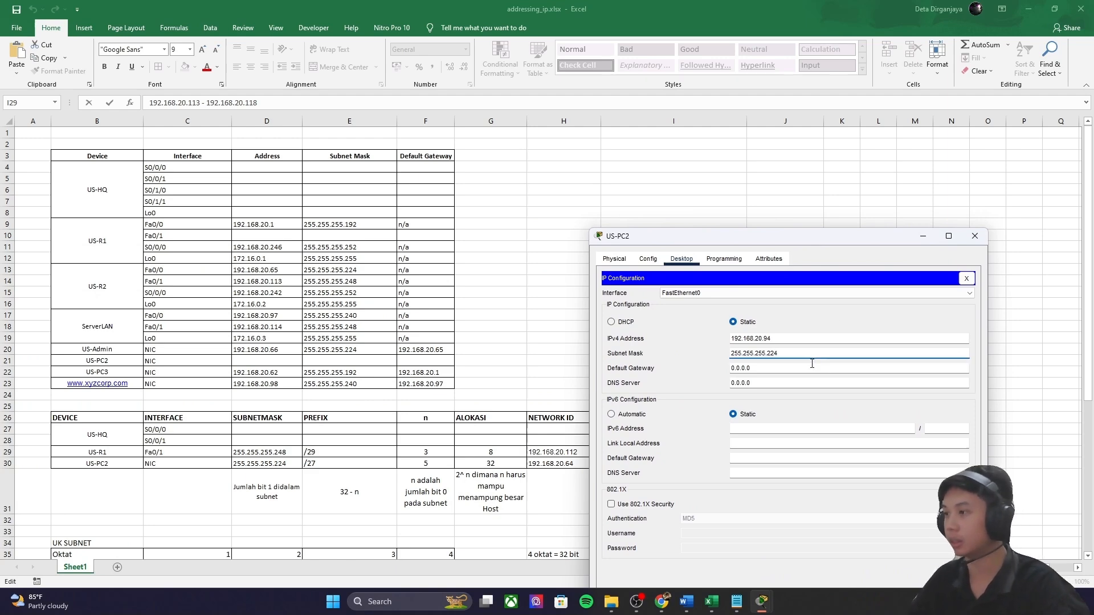
{"action": "mouse_move", "coordinate": [762, 602]}
{"action": "left_click", "coordinate": [639, 564]}
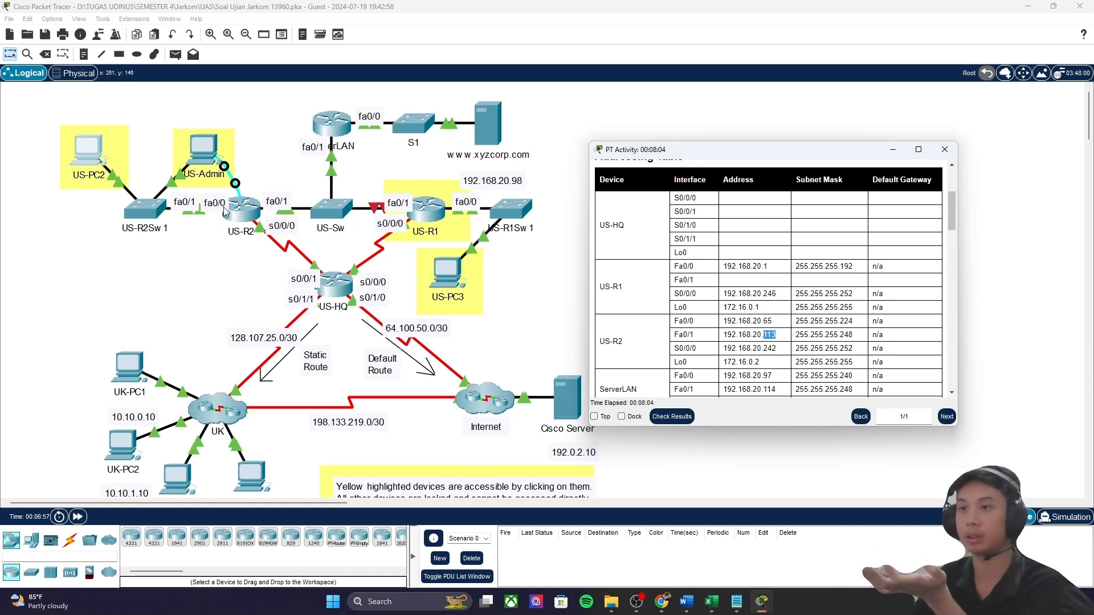
Step: Set US-PC2's default gateway to US-R2 Fa0/0's address 192.168.20.65
{"action": "left_click", "coordinate": [704, 323]}
{"action": "left_click_drag", "start_coordinate": [724, 320], "coordinate": [785, 325]}
{"action": "mouse_move", "coordinate": [762, 602]}
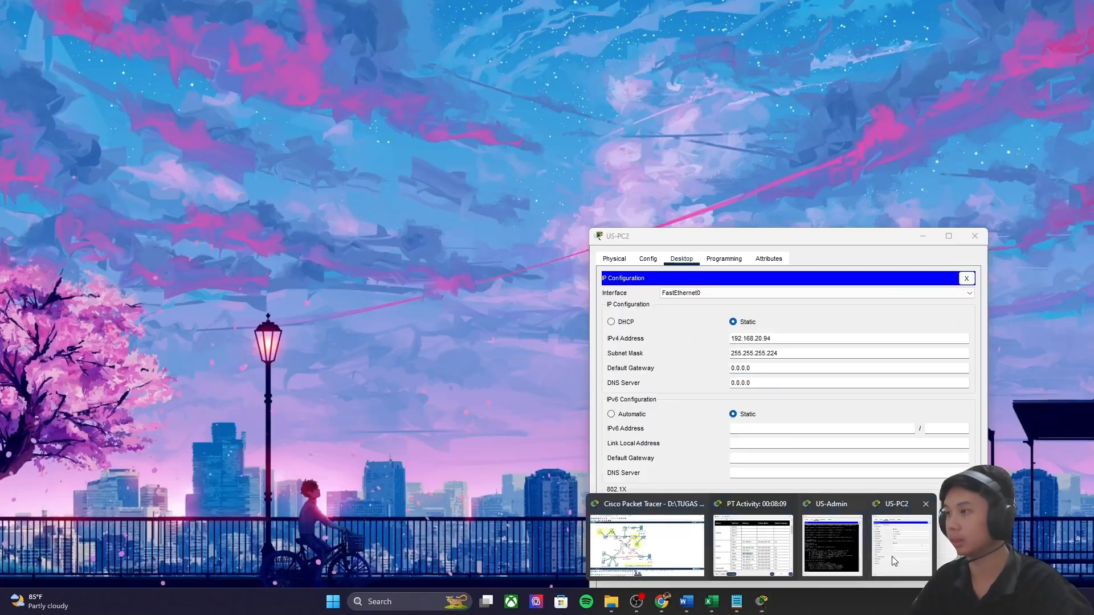
{"action": "left_click", "coordinate": [908, 544]}
{"action": "left_click_drag", "start_coordinate": [790, 240], "coordinate": [320, 211]}
{"action": "left_click_drag", "start_coordinate": [308, 339], "coordinate": [231, 341]}
{"action": "type", "text": "192.168.20.65"}
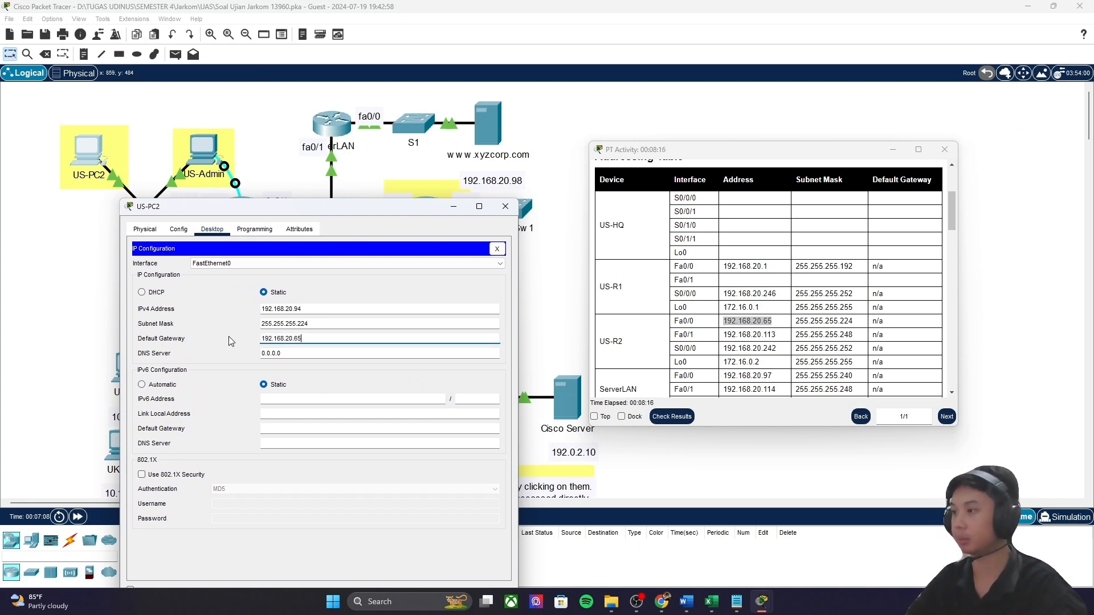
{"action": "left_click", "coordinate": [358, 291]}
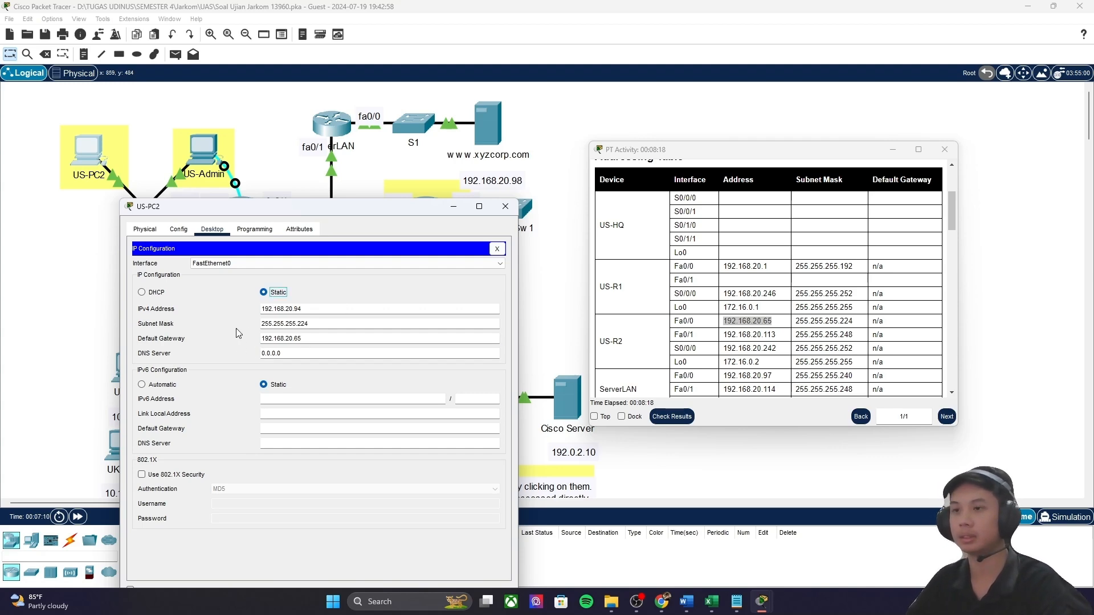
Step: Close US-PC2's IP configuration and open the US-R1 router's window
{"action": "left_click", "coordinate": [506, 206]}
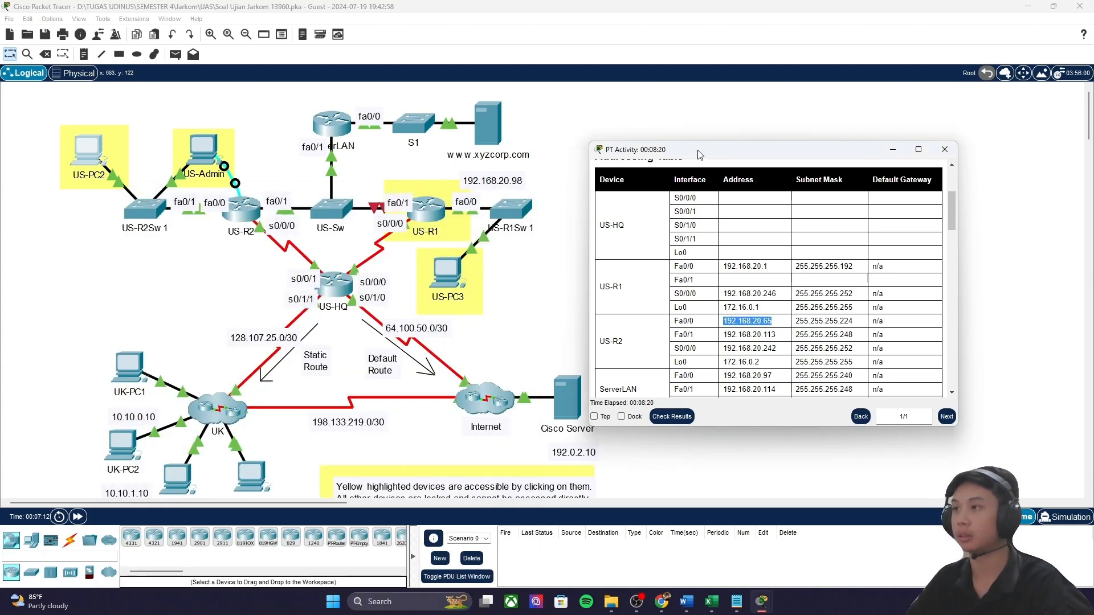
{"action": "left_click_drag", "start_coordinate": [699, 155], "coordinate": [610, 134]}
{"action": "left_click", "coordinate": [427, 210]}
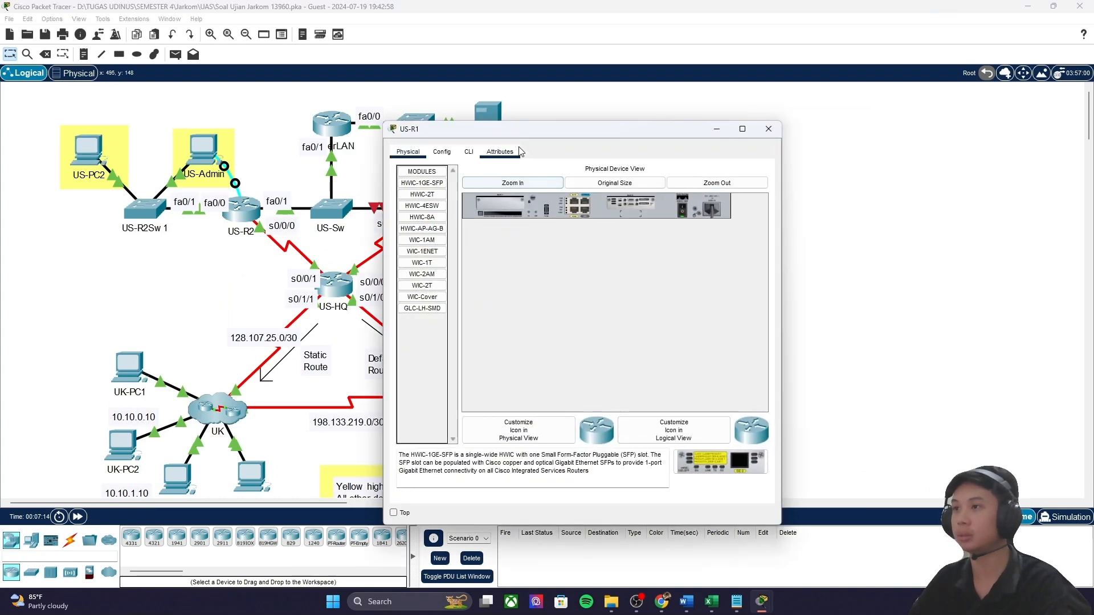
Step: Log into US-R1's CLI, enable privileged mode and enter global configuration mode
{"action": "left_click", "coordinate": [469, 152]}
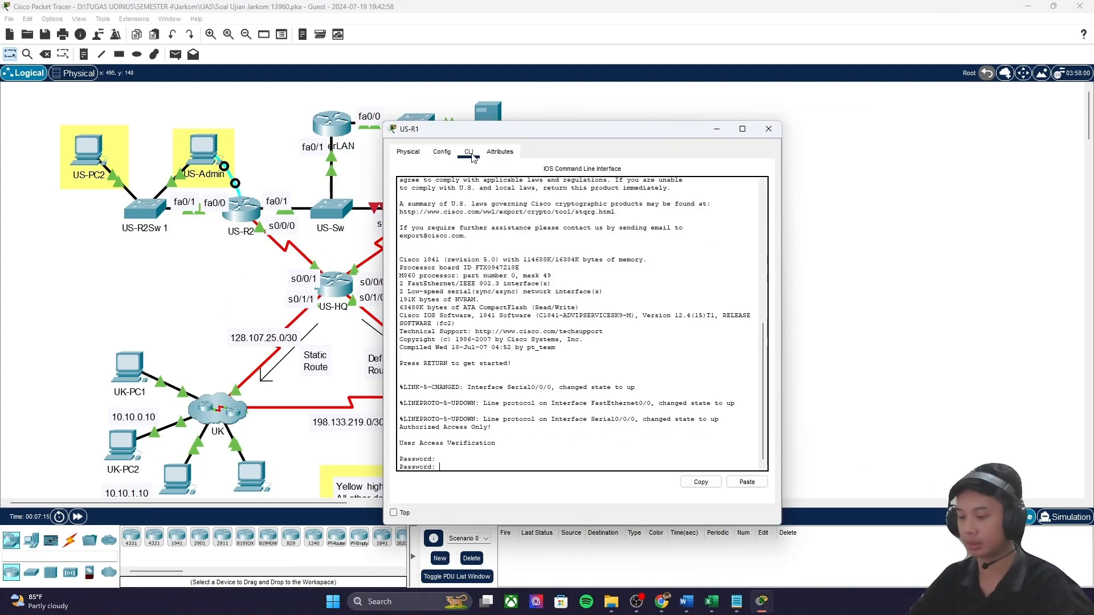
{"action": "key", "text": "Return"}
{"action": "type", "text": "en"}
{"action": "key", "text": "Return"}
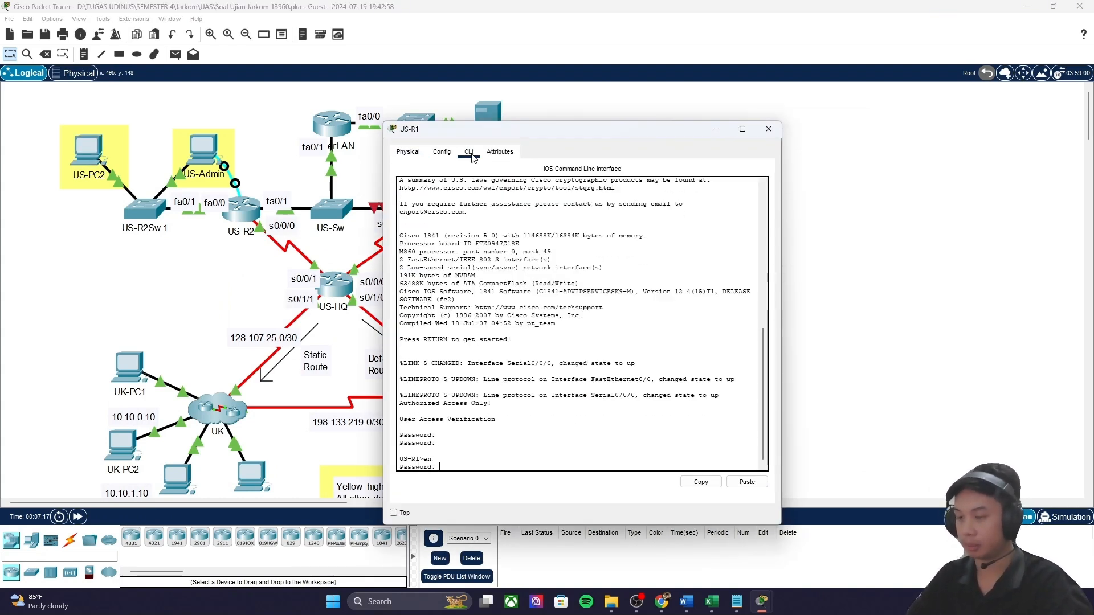
{"action": "key", "text": "Return"}
{"action": "key", "text": "Return"}
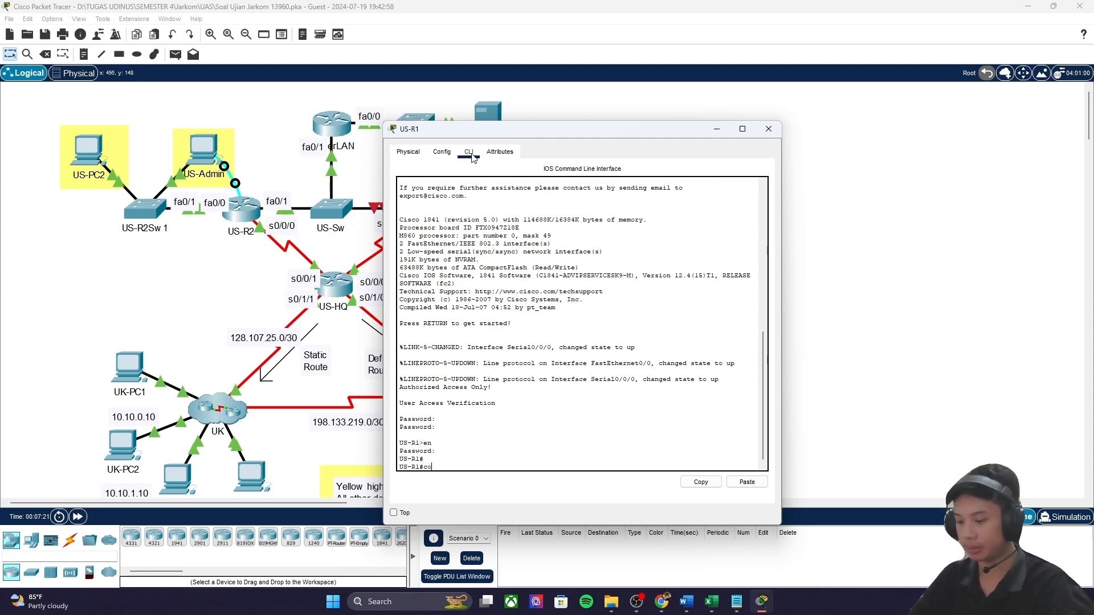
{"action": "type", "text": "conf t"}
{"action": "key", "text": "Return"}
Step: Paste the Fa0/1 config from the notes (192.168.20.118 255.255.255.248, no shutdown) and end
{"action": "left_click", "coordinate": [738, 602]}
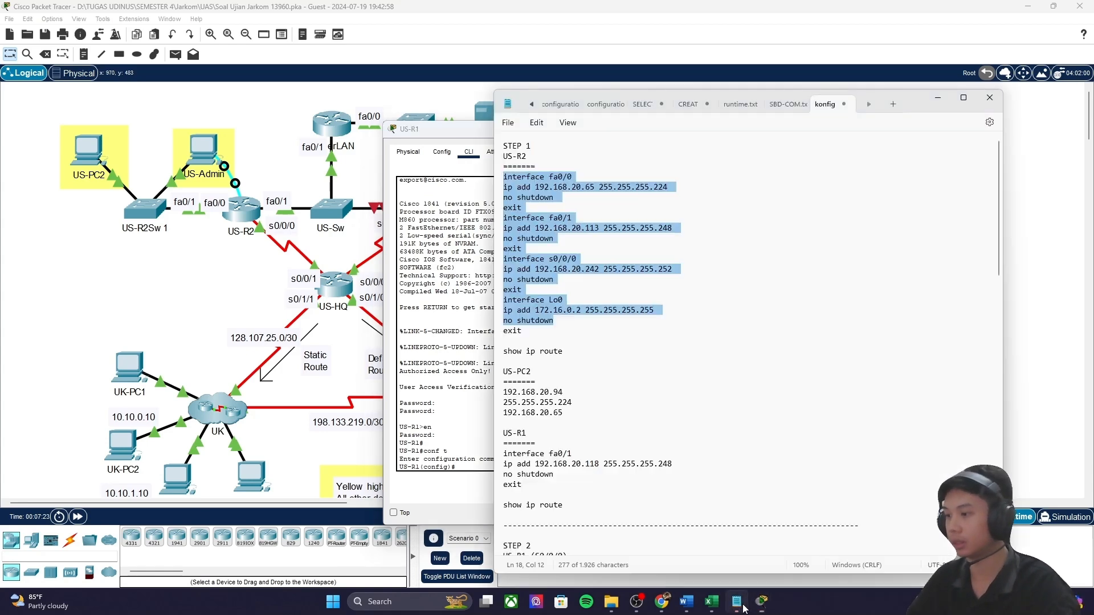
{"action": "scroll", "coordinate": [585, 276], "scroll_direction": "down", "scroll_amount": 3}
{"action": "left_click_drag", "start_coordinate": [506, 374], "coordinate": [562, 398]}
{"action": "key", "text": "ctrl+c"}
{"action": "left_click", "coordinate": [571, 397]}
{"action": "left_click", "coordinate": [476, 467]}
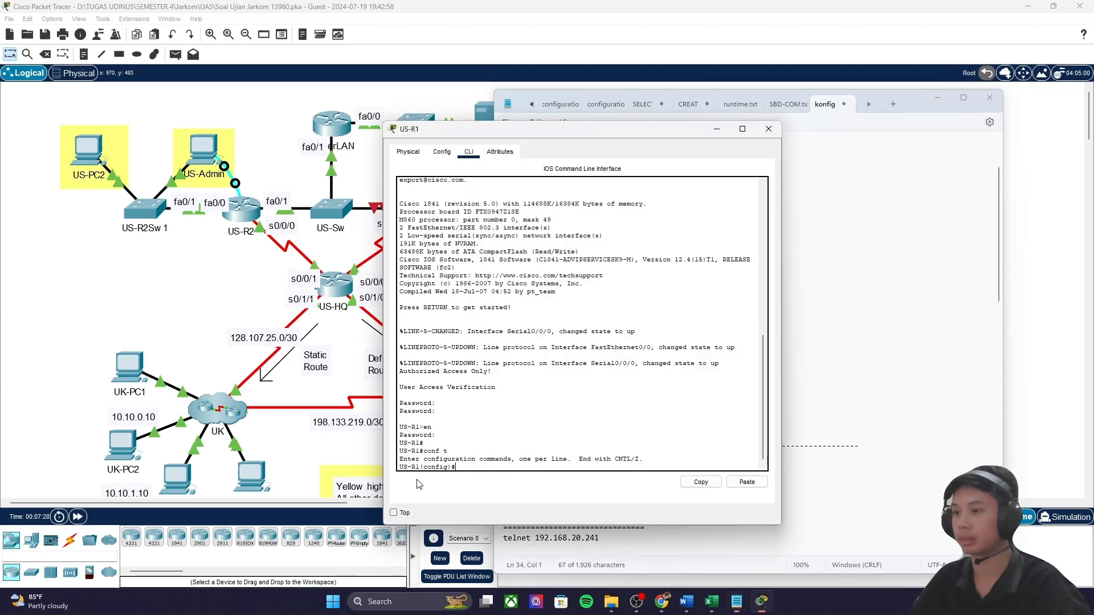
{"action": "key", "text": "ctrl+v"}
{"action": "key", "text": "Return"}
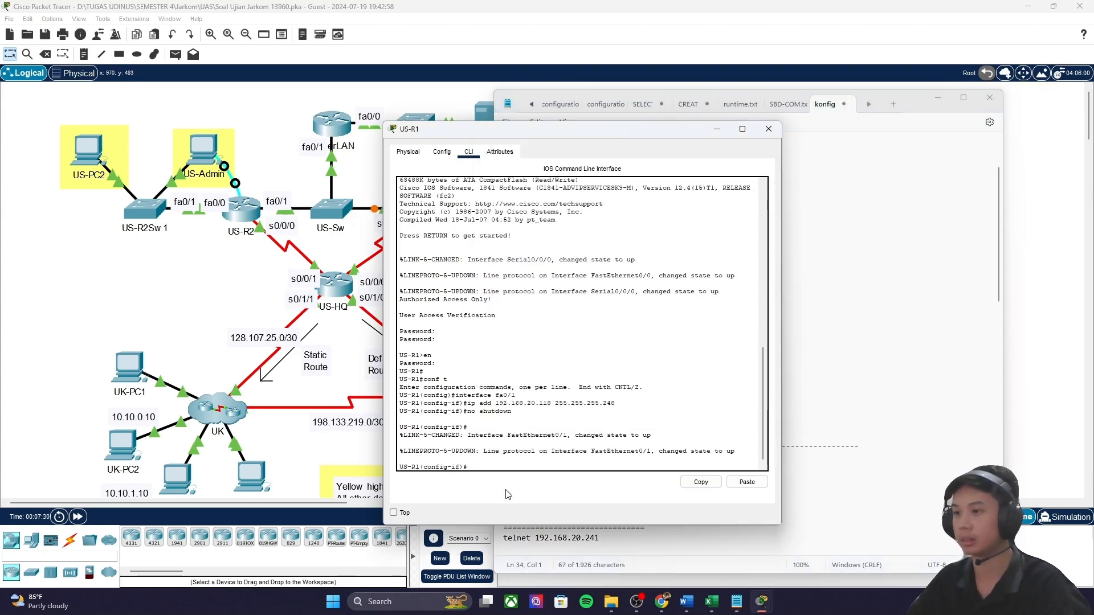
{"action": "key", "text": "Return"}
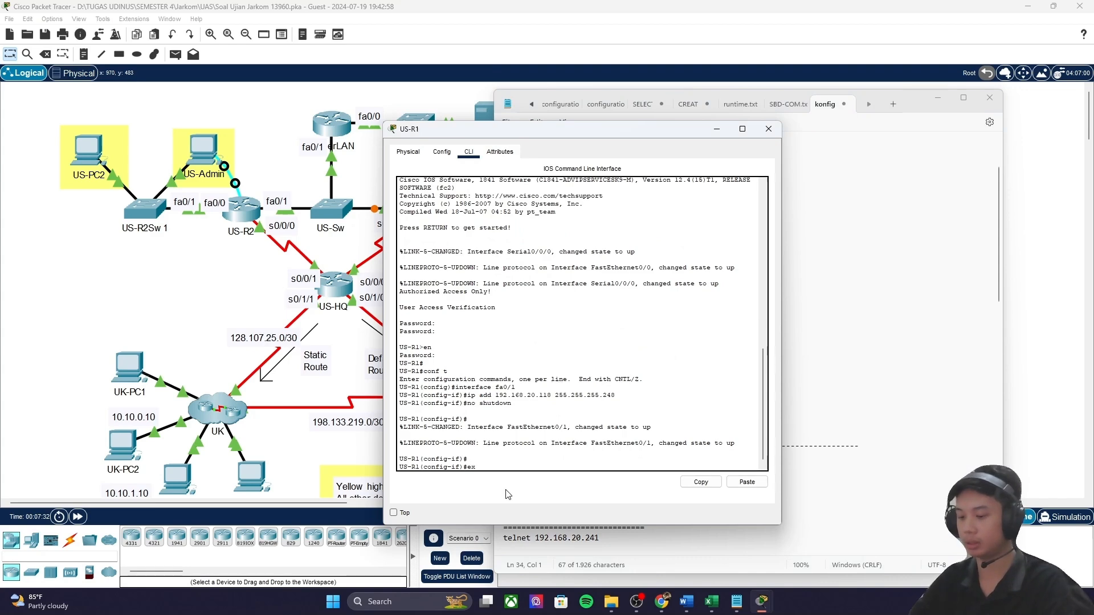
{"action": "type", "text": "end"}
{"action": "key", "text": "Return"}
Step: Run show ip route and confirm 192.168.20.112/29 is directly connected
{"action": "type", "text": "show ip route"}
{"action": "key", "text": "Return"}
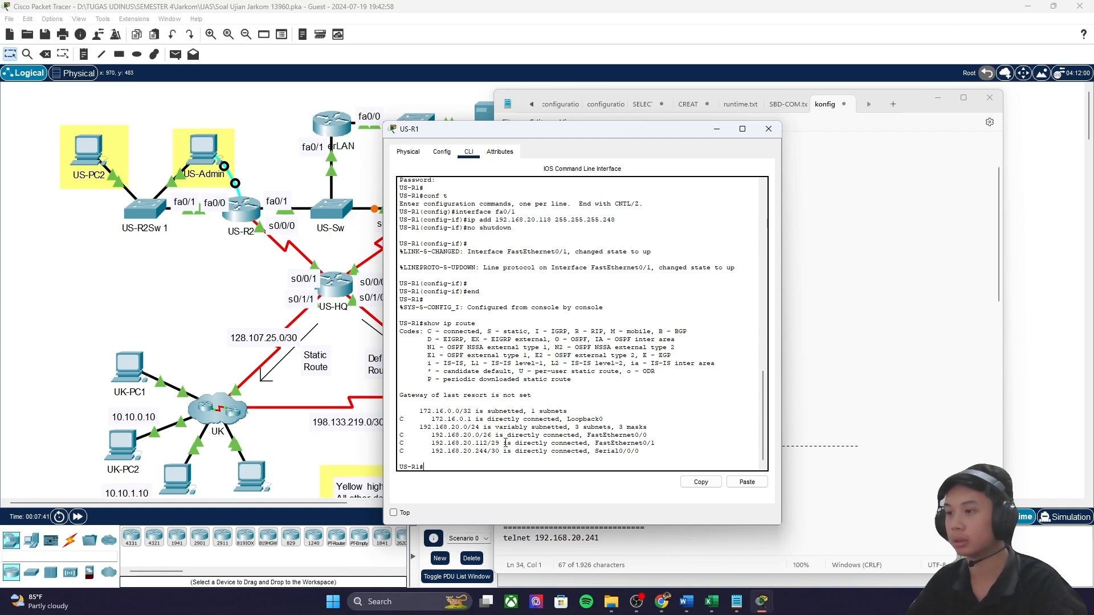
{"action": "left_click_drag", "start_coordinate": [661, 443], "coordinate": [419, 443]}
{"action": "left_click", "coordinate": [520, 317]}
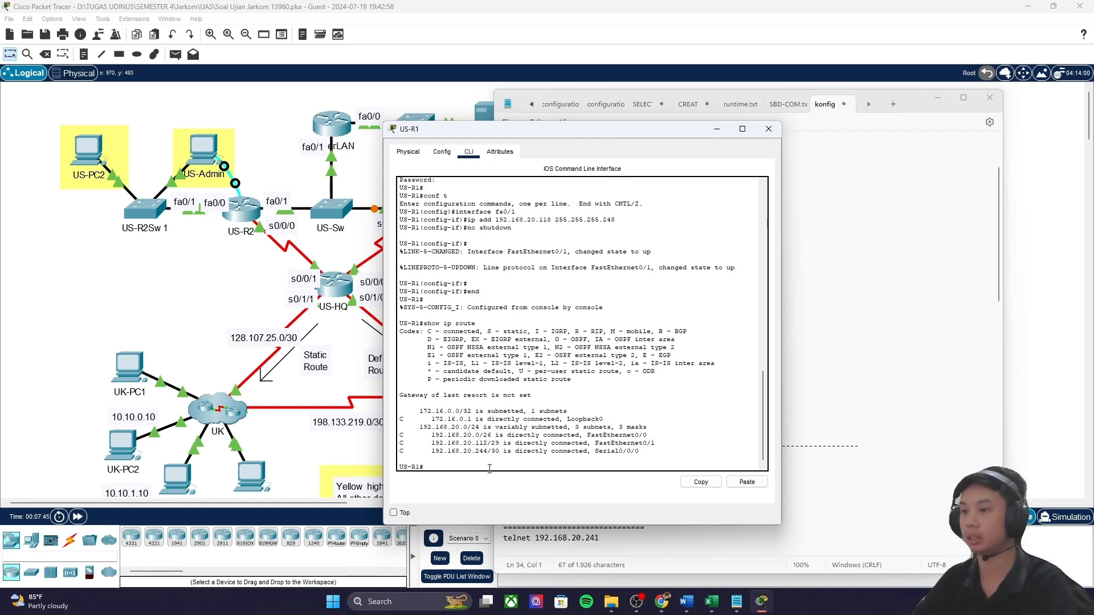
{"action": "left_click_drag", "start_coordinate": [690, 133], "coordinate": [808, 91]}
{"action": "left_click", "coordinate": [929, 104]}
{"action": "left_click", "coordinate": [937, 98]}
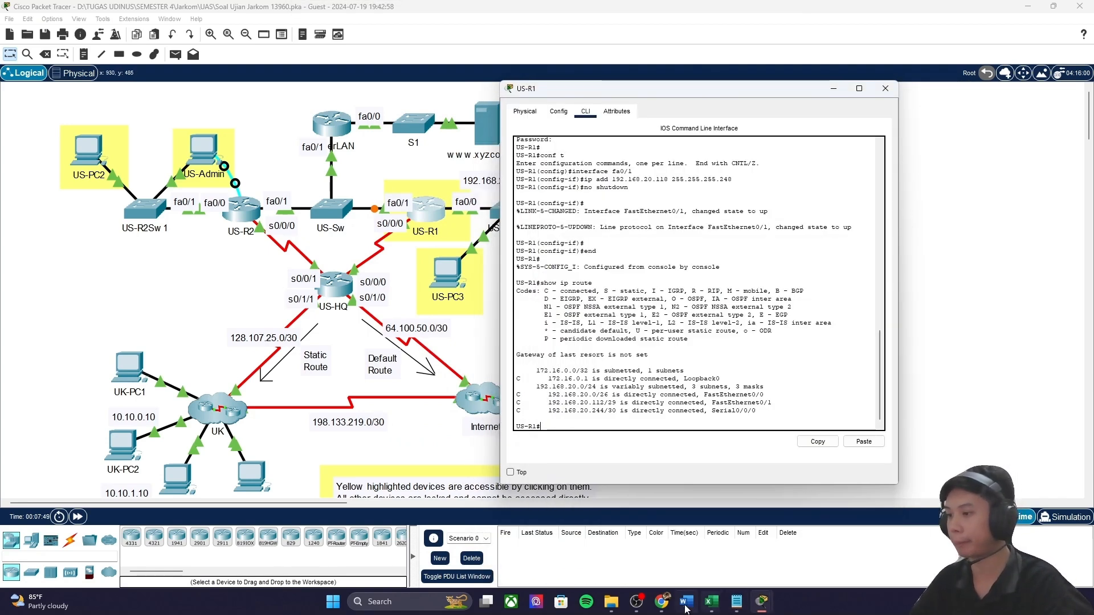
Step: Bring the activity instructions forward and scroll down to review Step 3
{"action": "mouse_move", "coordinate": [762, 602]}
{"action": "left_click", "coordinate": [725, 513]}
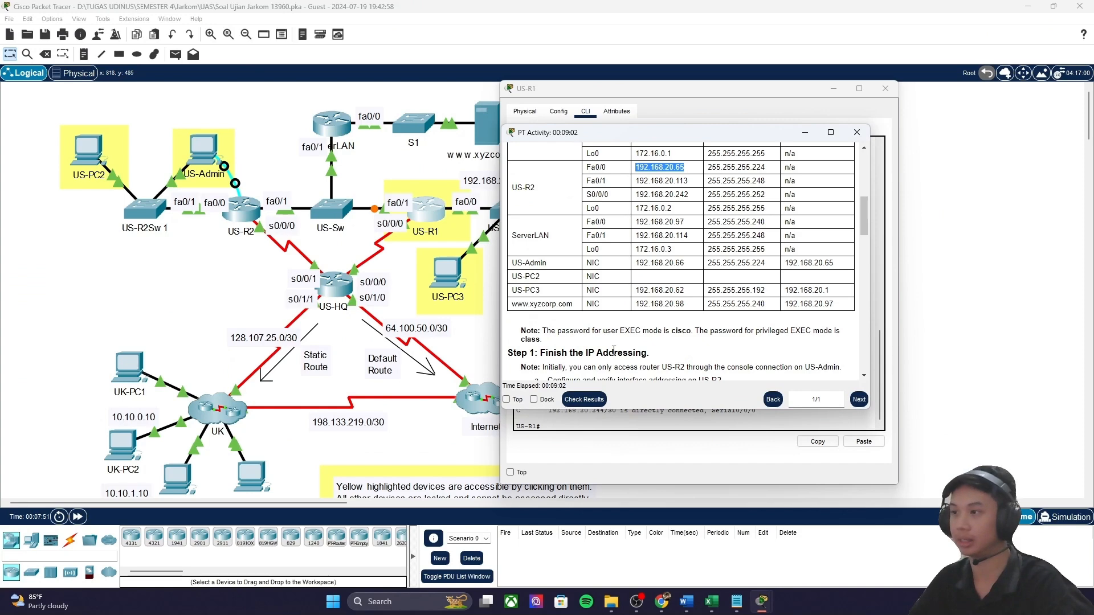
{"action": "scroll", "coordinate": [603, 359], "scroll_direction": "down", "scroll_amount": 3}
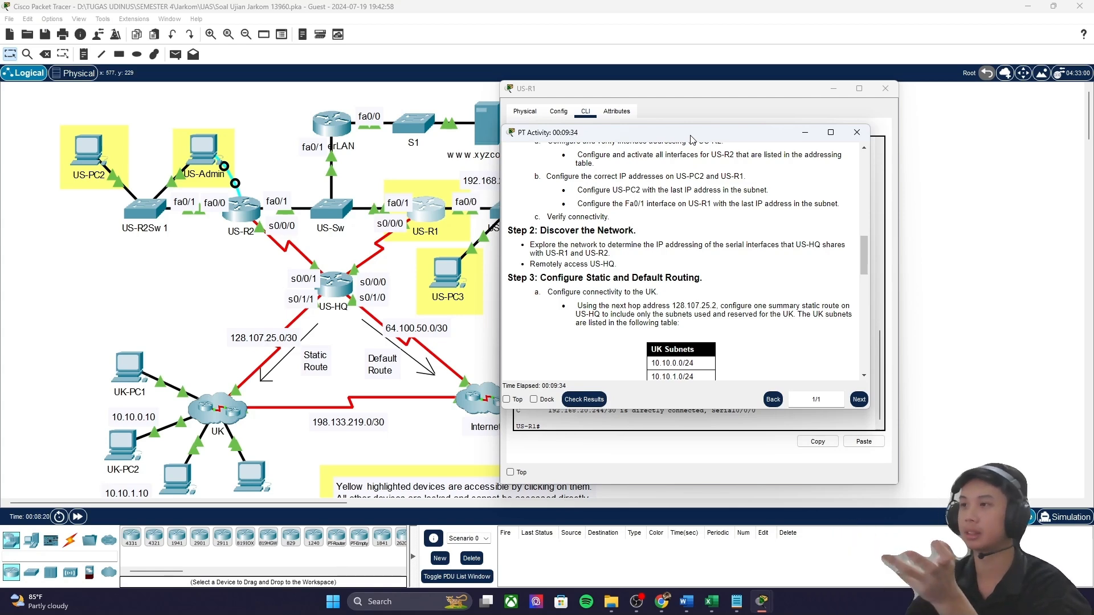
{"action": "scroll", "coordinate": [782, 264], "scroll_direction": "up", "scroll_amount": 10}
Step: Highlight the US-HQ S0/0/0 entry and US-R1 S0/0/0's mask 255.255.255.252 in the Addressing Table
{"action": "left_click_drag", "start_coordinate": [661, 252], "coordinate": [748, 253]}
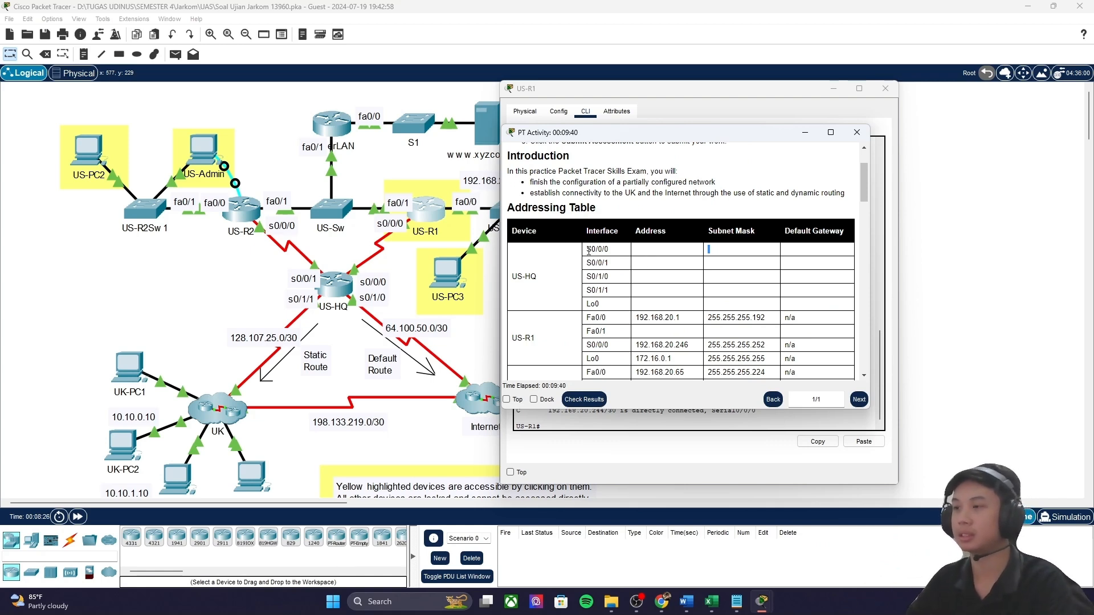
{"action": "left_click_drag", "start_coordinate": [588, 251], "coordinate": [613, 257]}
{"action": "left_click_drag", "start_coordinate": [514, 278], "coordinate": [548, 281]}
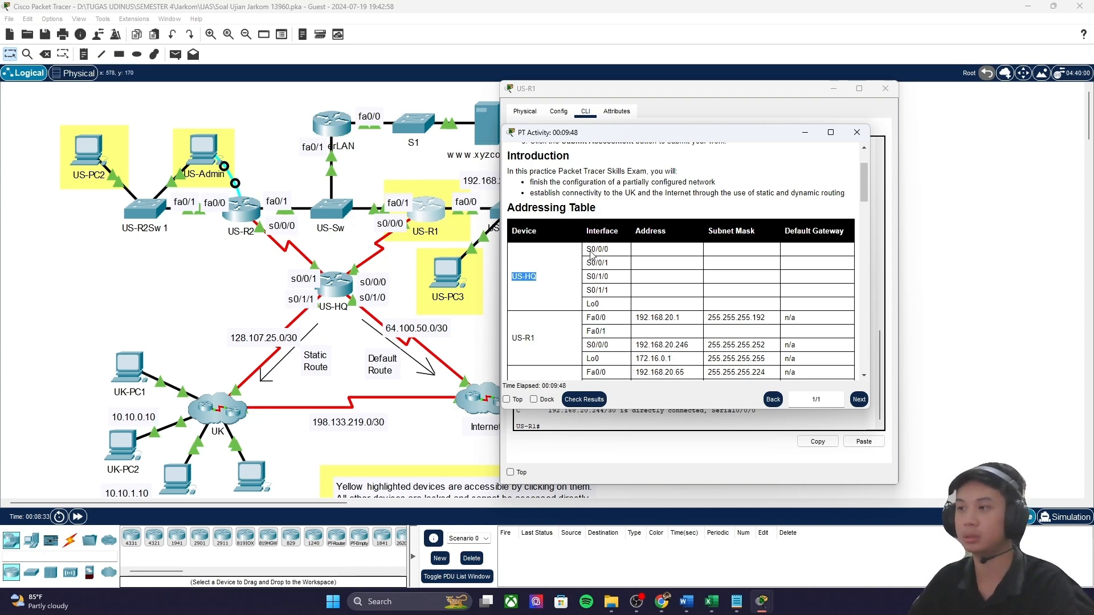
{"action": "scroll", "coordinate": [533, 236], "scroll_direction": "down", "scroll_amount": 2}
{"action": "left_click_drag", "start_coordinate": [587, 276], "coordinate": [779, 274]}
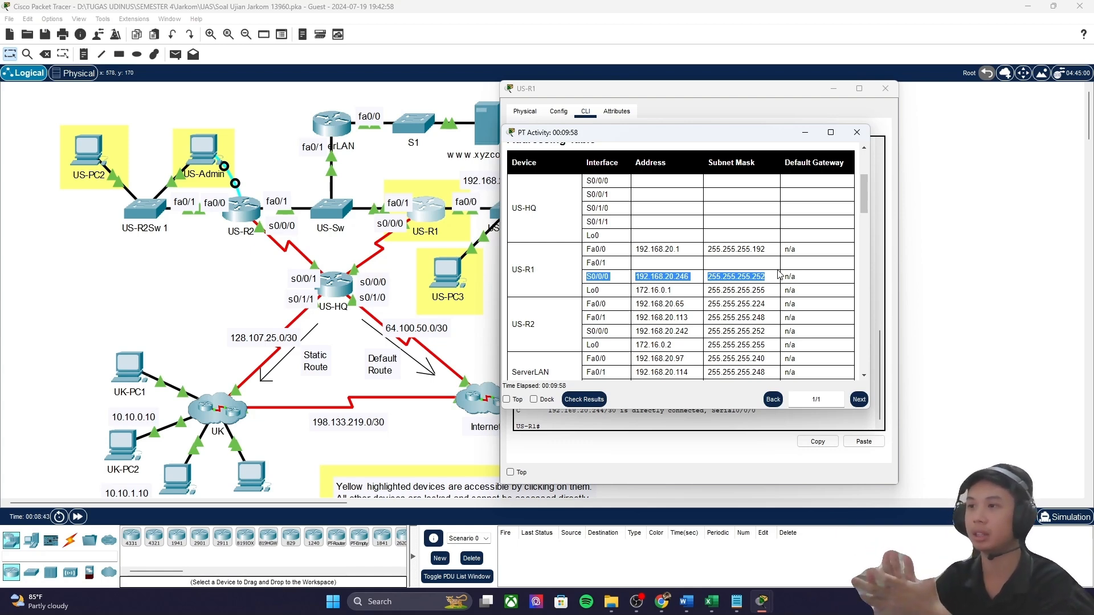
{"action": "left_click_drag", "start_coordinate": [768, 277], "coordinate": [707, 277]}
{"action": "key", "text": "ctrl+c"}
Step: Paste the mask 255.255.255.252 into D27 of the addressing_ip spreadsheet
{"action": "mouse_move", "coordinate": [729, 599]}
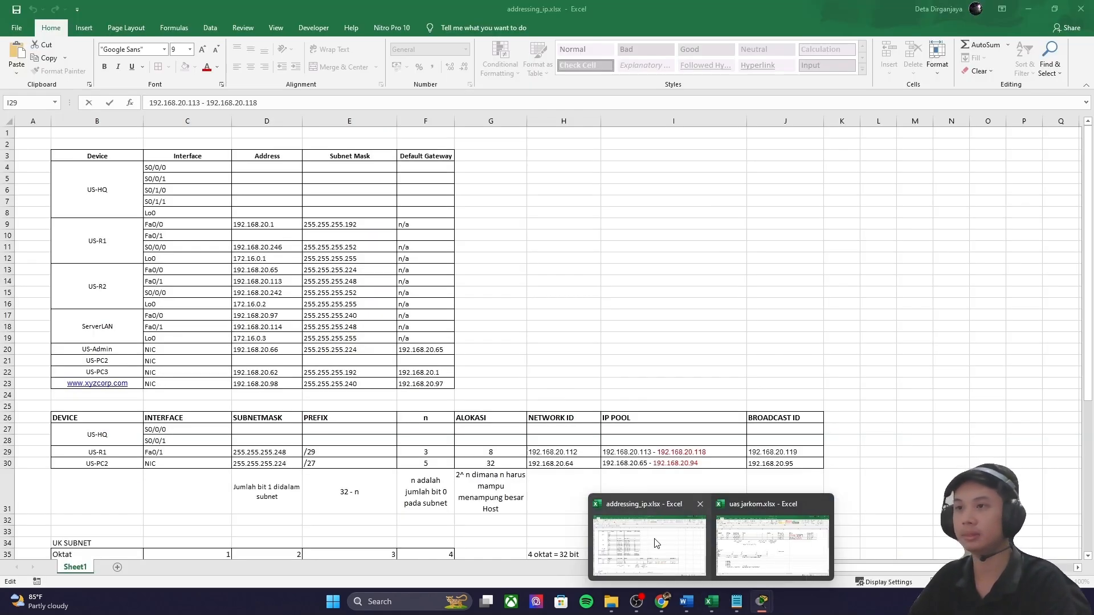
{"action": "left_click", "coordinate": [657, 543]}
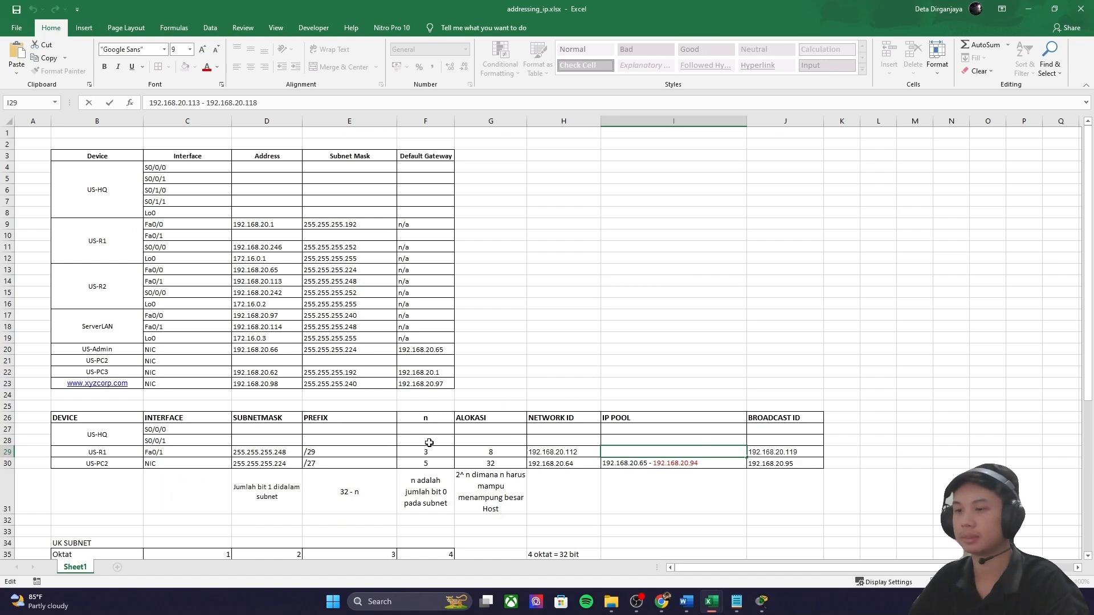
{"action": "left_click", "coordinate": [277, 430]}
{"action": "key", "text": "ctrl+v"}
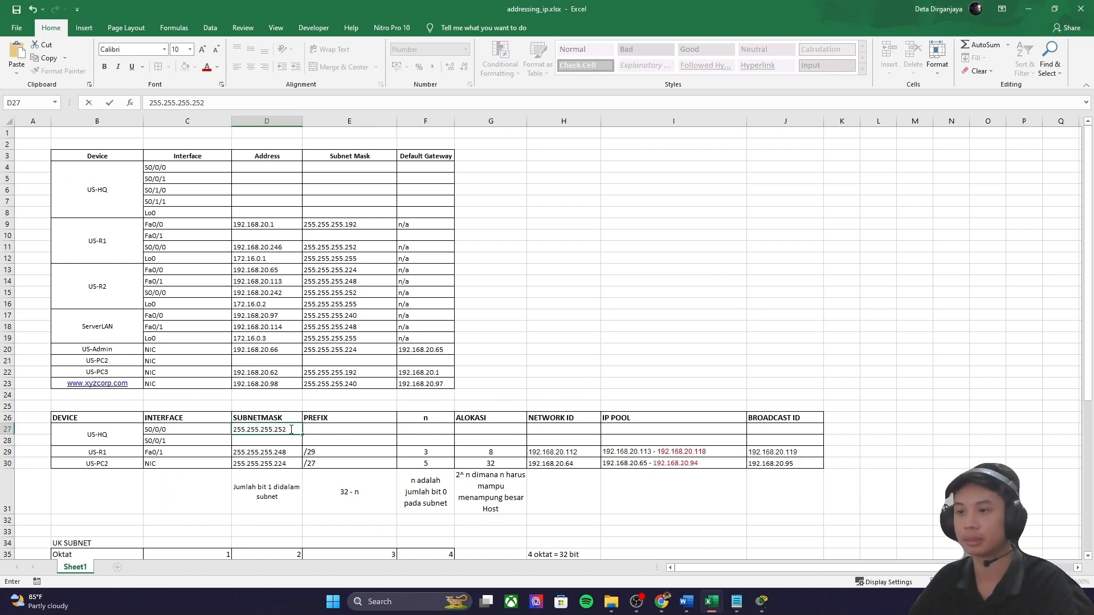
{"action": "left_click_drag", "start_coordinate": [276, 431], "coordinate": [274, 431]}
{"action": "key", "text": "ctrl+c"}
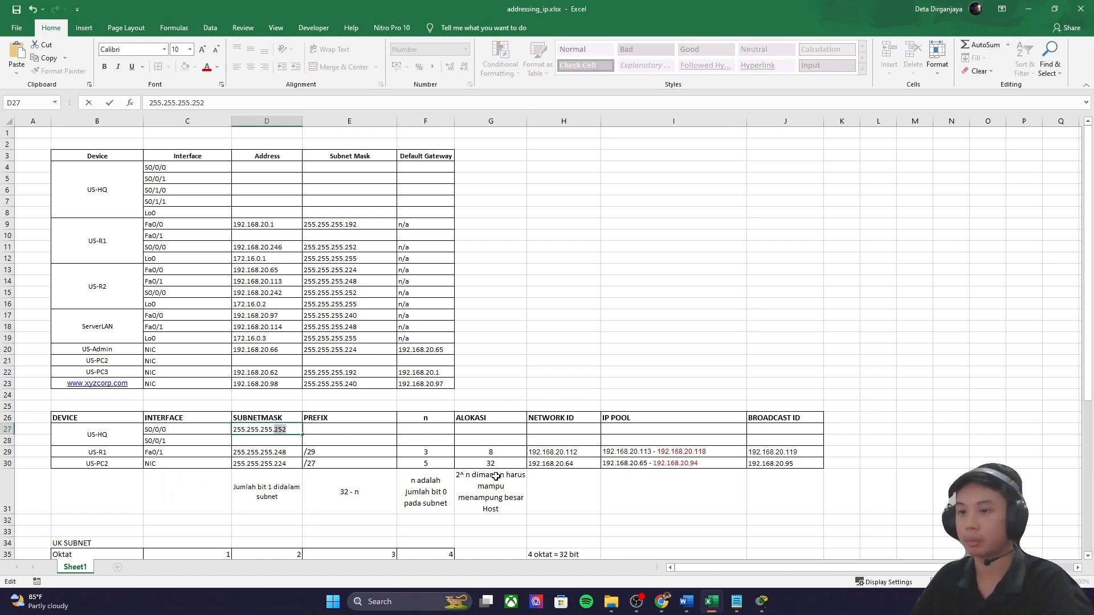
Step: Convert 252 to binary in the calculator and note its trailing zero bits
{"action": "left_click", "coordinate": [646, 587]}
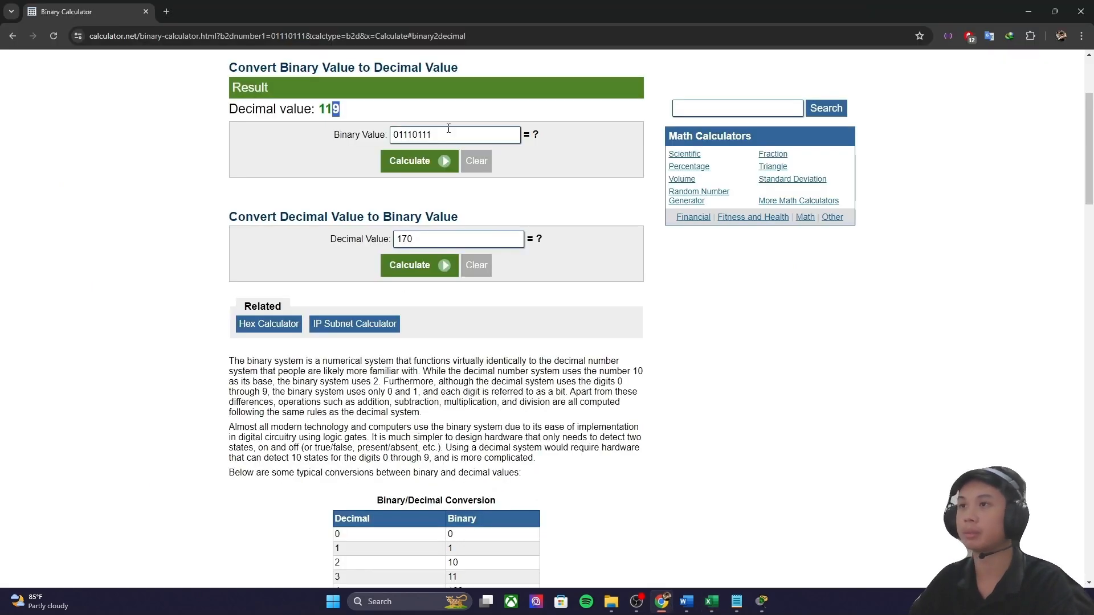
{"action": "left_click_drag", "start_coordinate": [447, 135], "coordinate": [385, 133]}
{"action": "left_click_drag", "start_coordinate": [440, 243], "coordinate": [379, 239]}
{"action": "key", "text": "ctrl+v"}
{"action": "left_click", "coordinate": [422, 262]}
{"action": "left_click_drag", "start_coordinate": [371, 109], "coordinate": [356, 109]}
Step: Enter n of 2, allocation 4 in G27 and prefix /30 in E27
{"action": "mouse_move", "coordinate": [704, 605]}
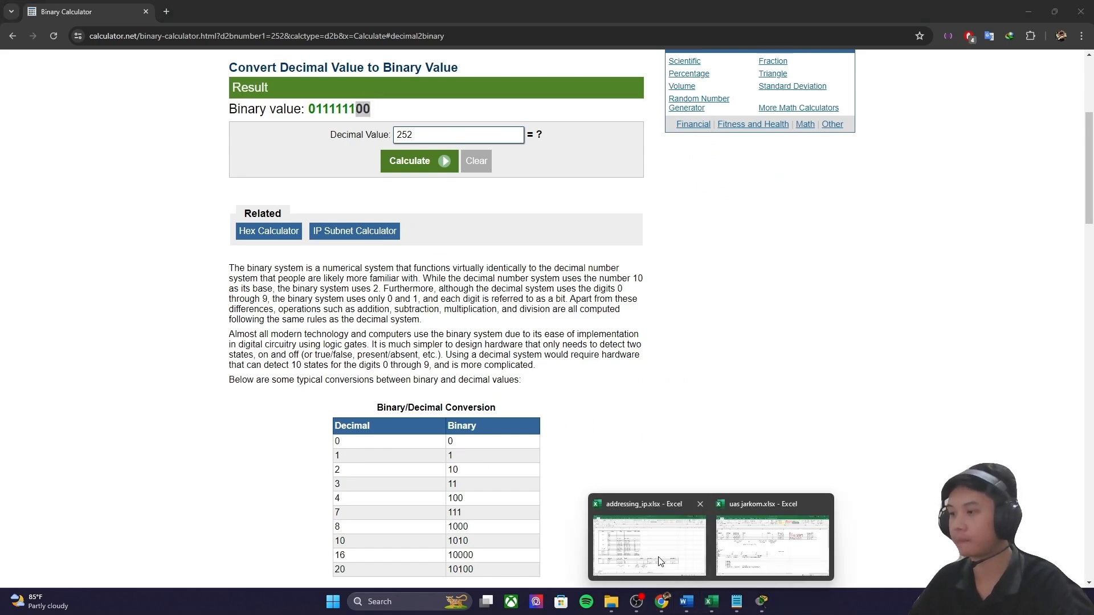
{"action": "left_click", "coordinate": [684, 547]}
{"action": "type", "text": "2"}
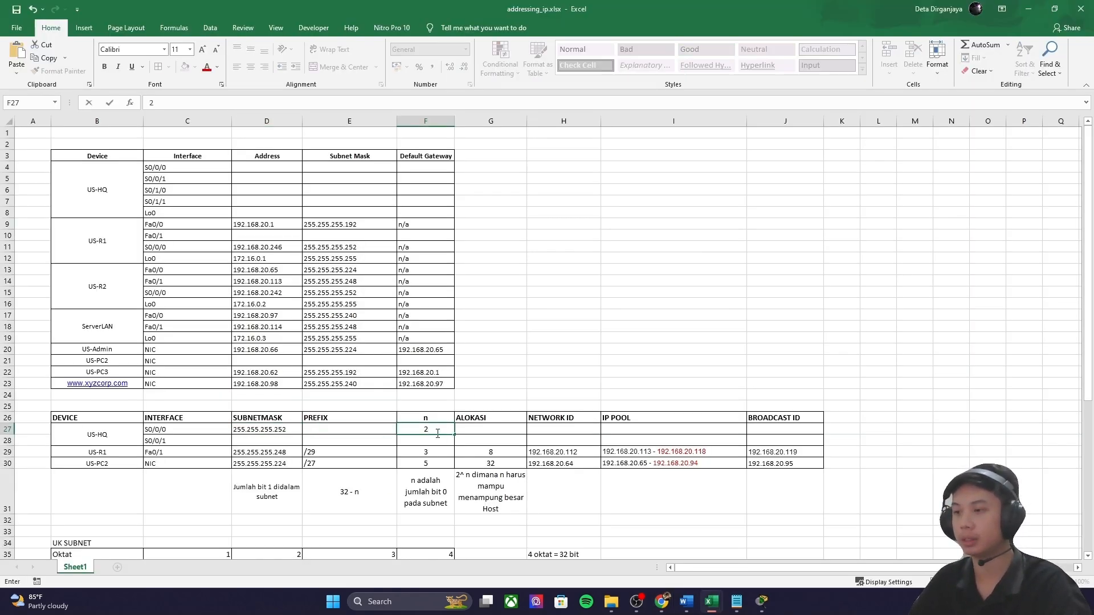
{"action": "left_click", "coordinate": [482, 428]}
{"action": "type", "text": "4"}
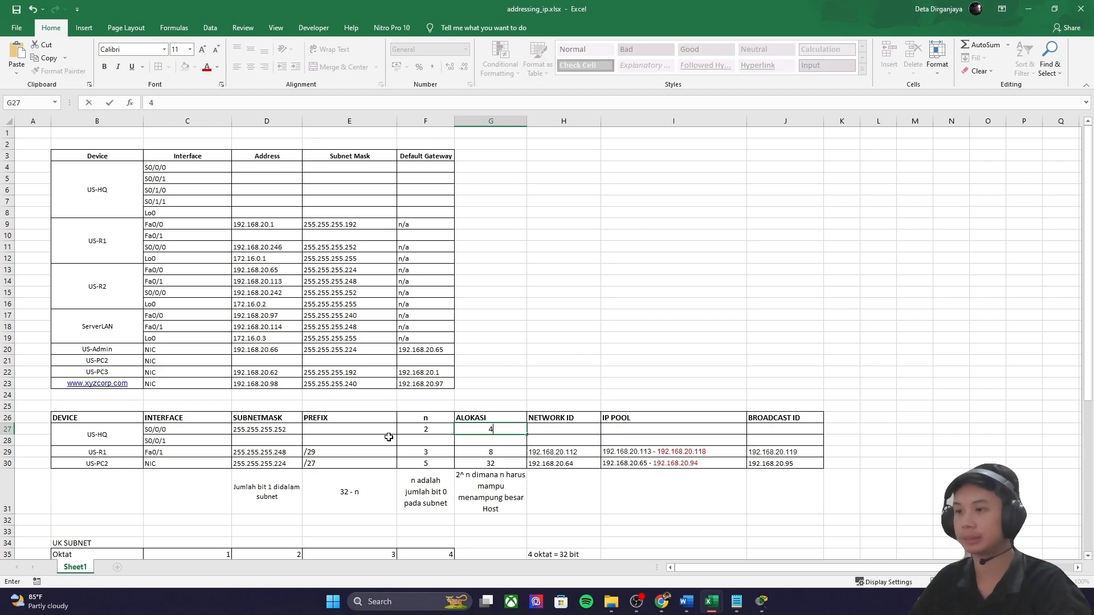
{"action": "left_click", "coordinate": [364, 432]}
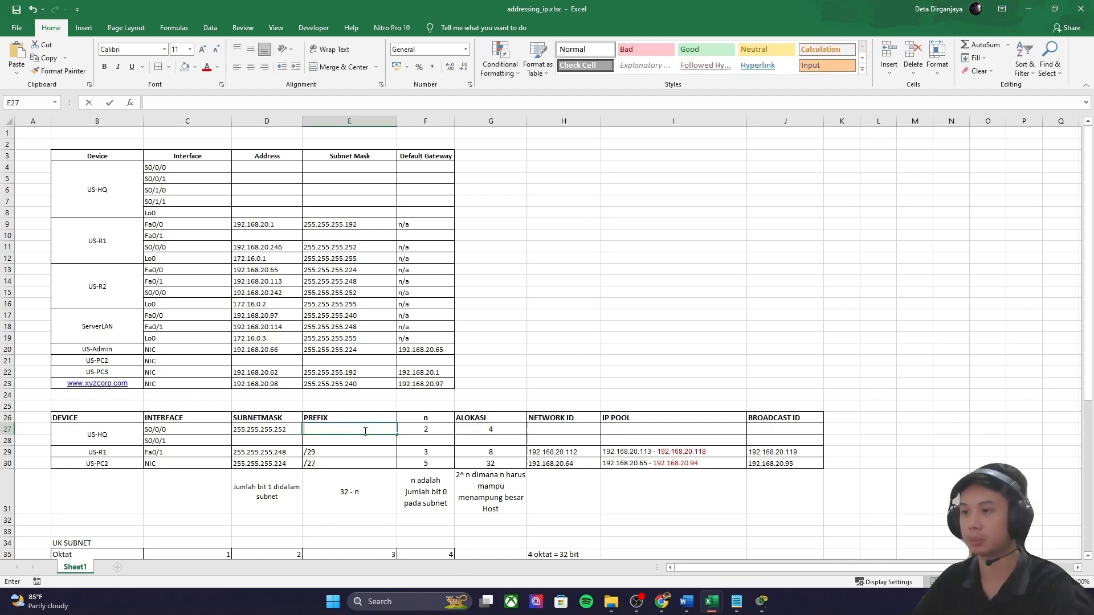
{"action": "type", "text": "/"}
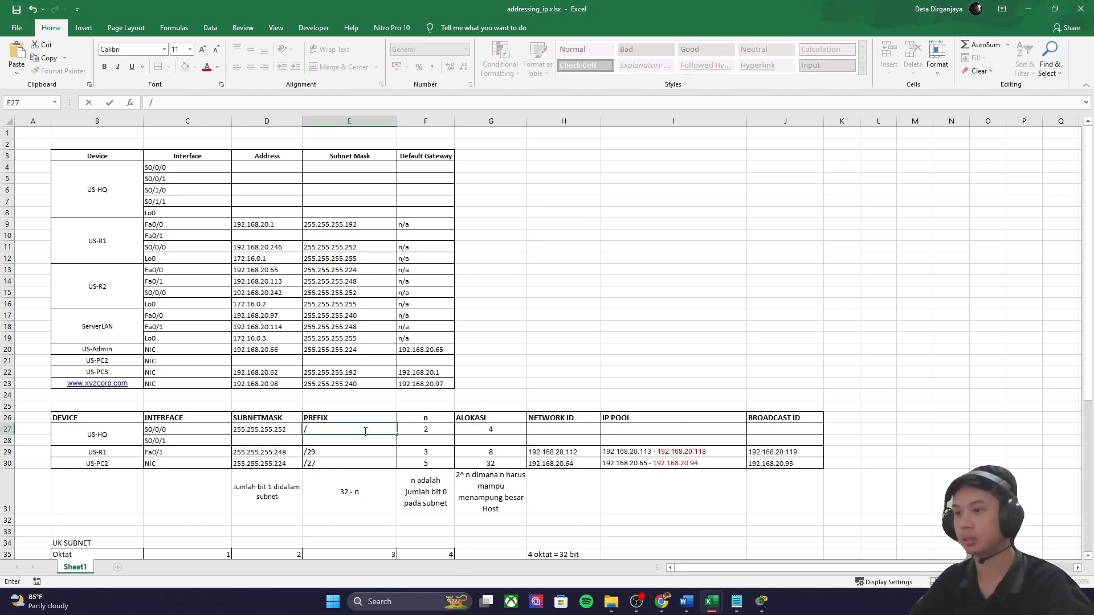
{"action": "type", "text": "30"}
{"action": "key", "text": "Tab"}
{"action": "key", "text": "Tab"}
{"action": "key", "text": "Tab"}
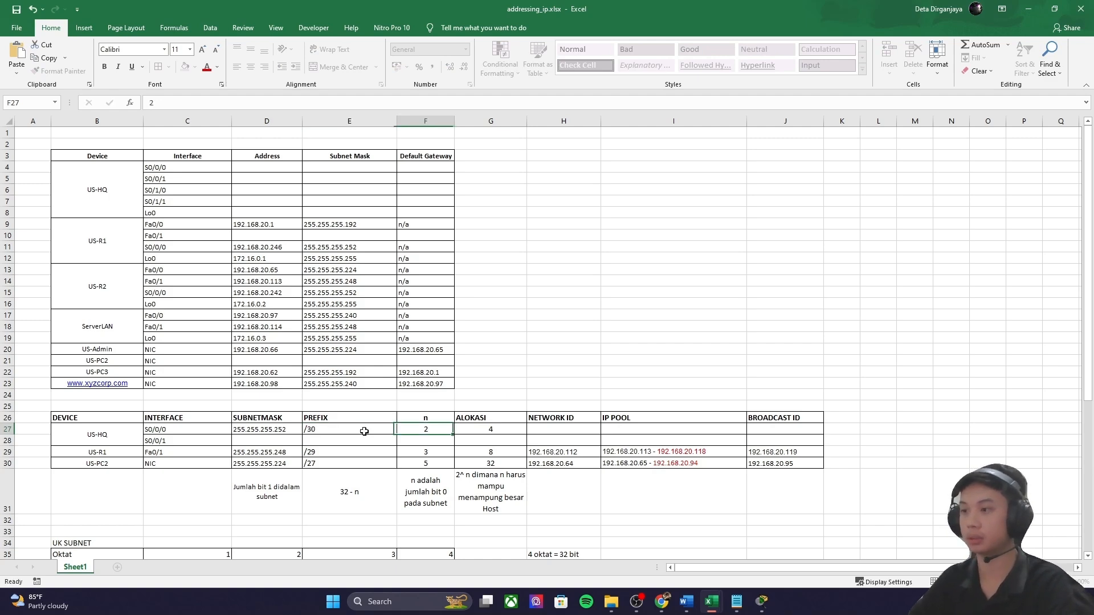
Step: Hide the US-R1 window and check US-R1 S0/0/0's last octet 246 in the addressing table
{"action": "mouse_move", "coordinate": [760, 604]}
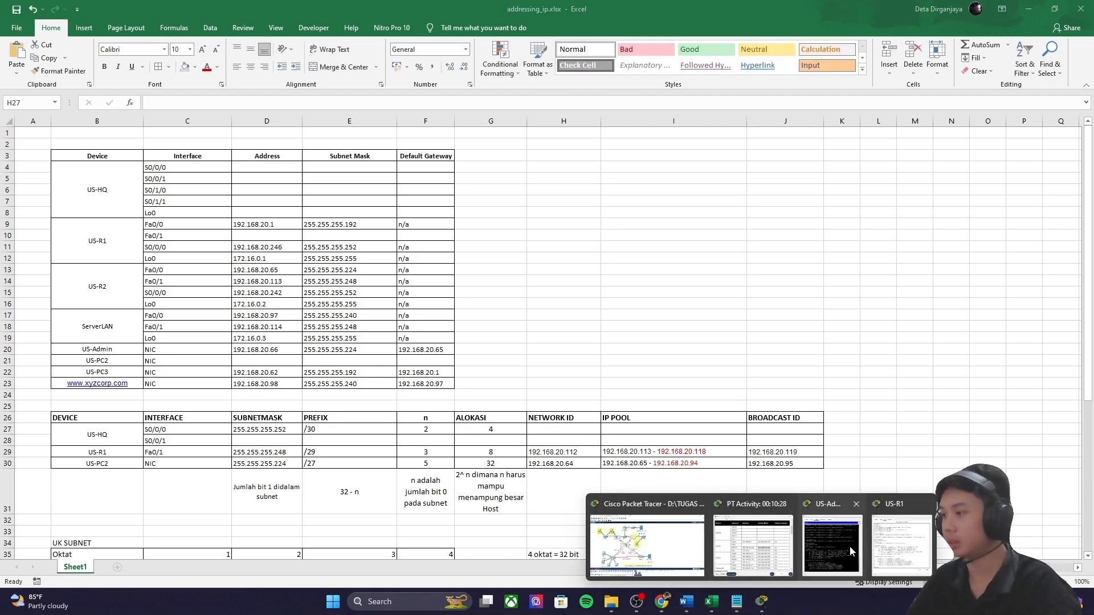
{"action": "left_click", "coordinate": [878, 547]}
{"action": "left_click", "coordinate": [833, 88]}
{"action": "left_click", "coordinate": [666, 511]}
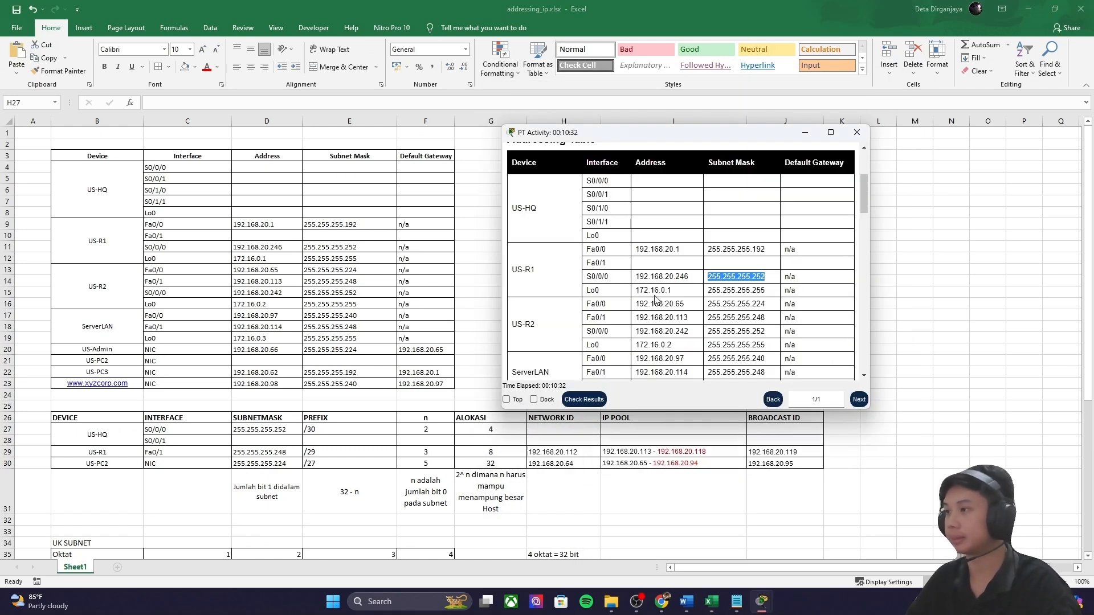
{"action": "left_click_drag", "start_coordinate": [689, 277], "coordinate": [676, 277]}
Step: Convert decimal 246 to binary 011110110 in the Binary Calculator
{"action": "left_click", "coordinate": [662, 601]}
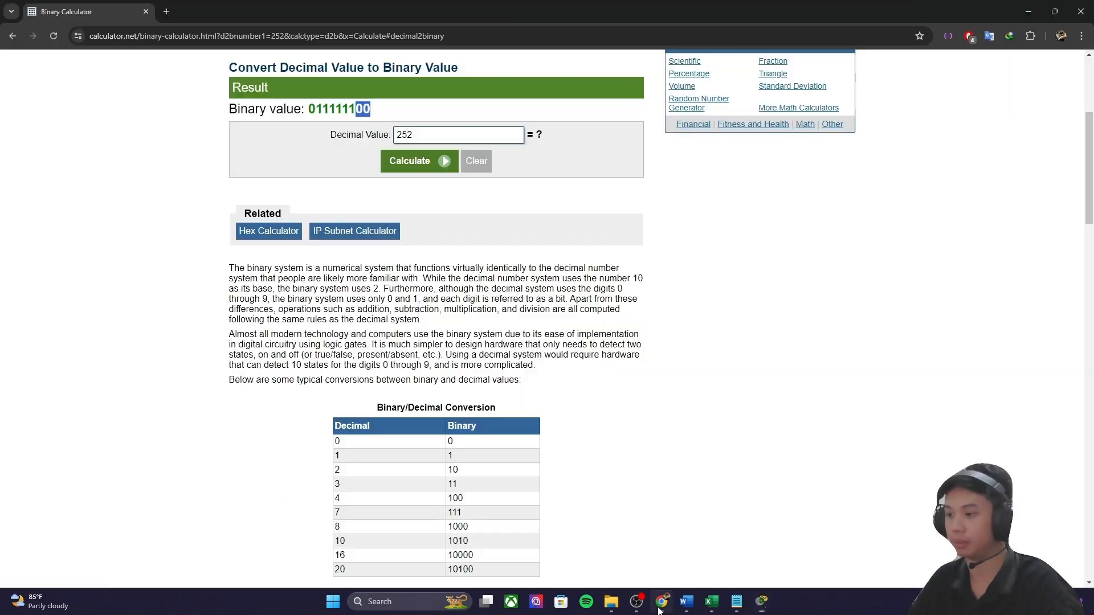
{"action": "left_click_drag", "start_coordinate": [420, 136], "coordinate": [371, 137]}
{"action": "type", "text": "246"}
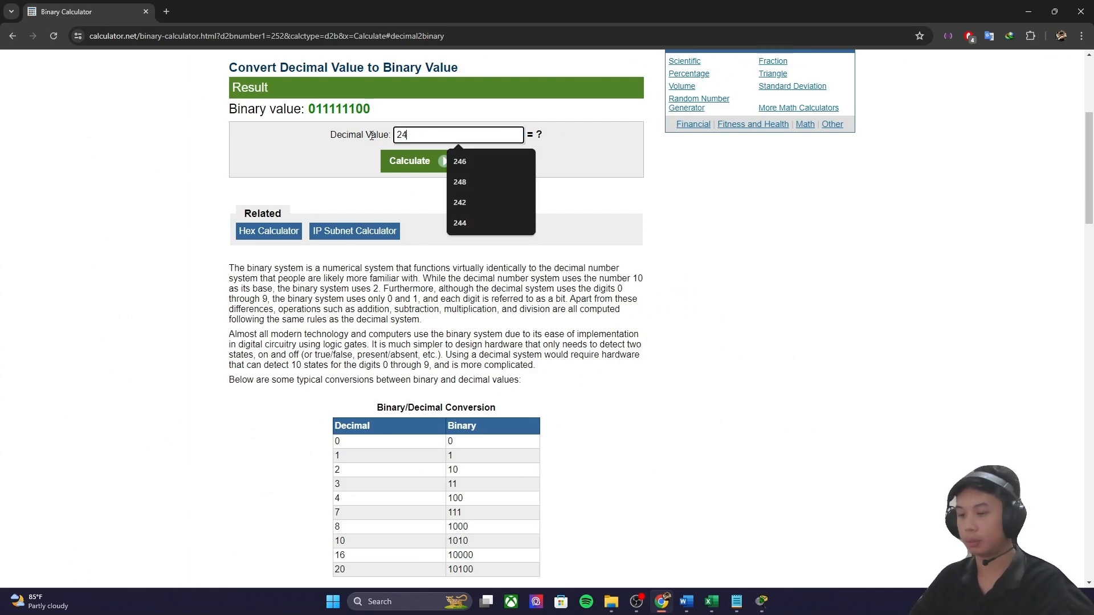
{"action": "left_click", "coordinate": [398, 162]}
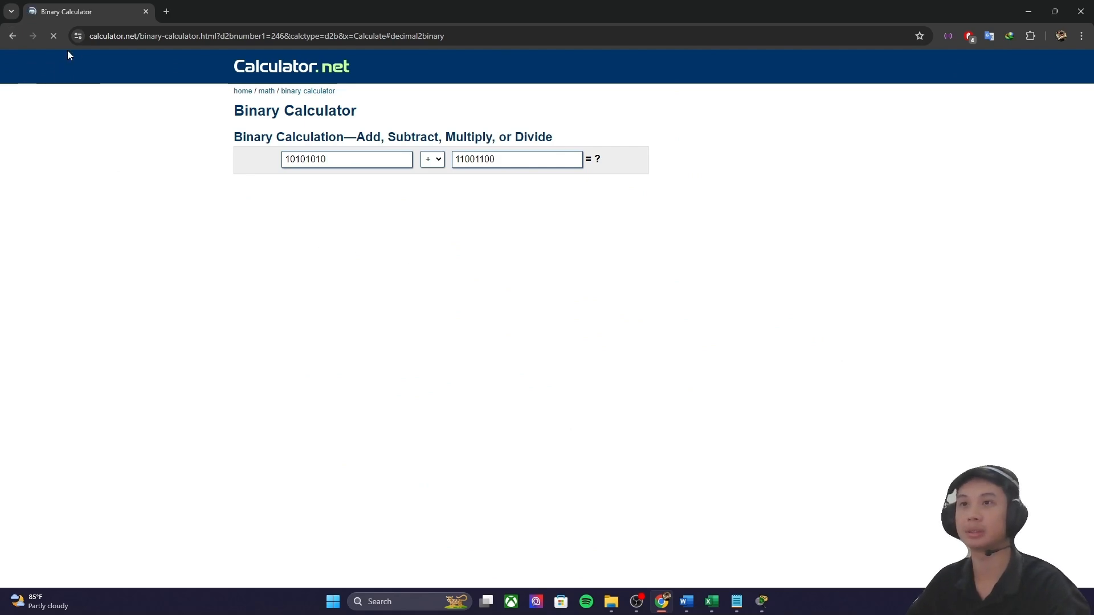
{"action": "scroll", "coordinate": [423, 159], "scroll_direction": "up", "scroll_amount": 4}
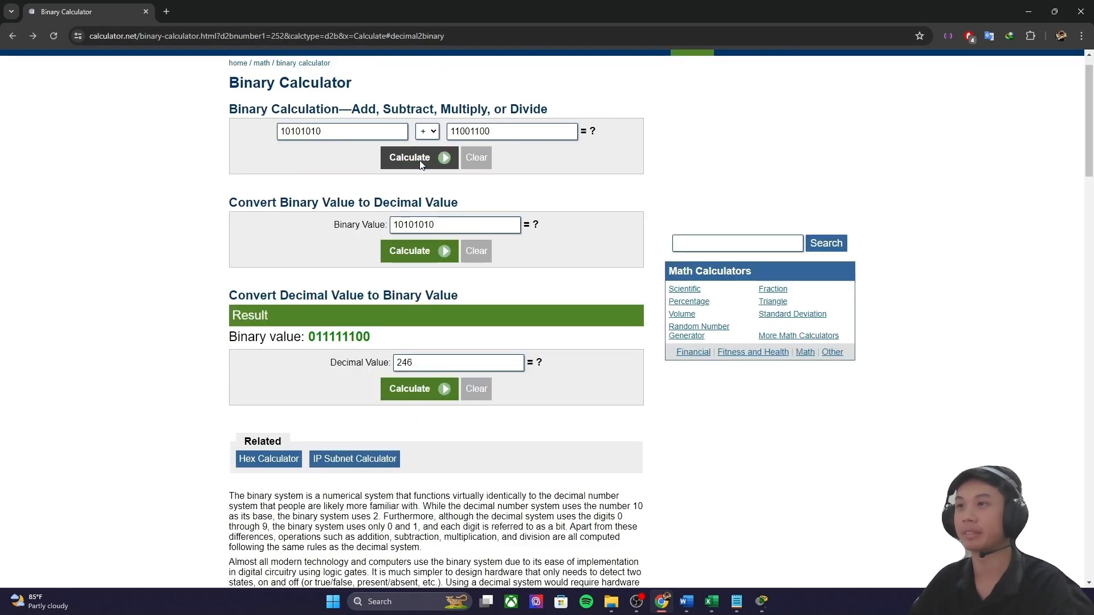
{"action": "left_click", "coordinate": [419, 388]}
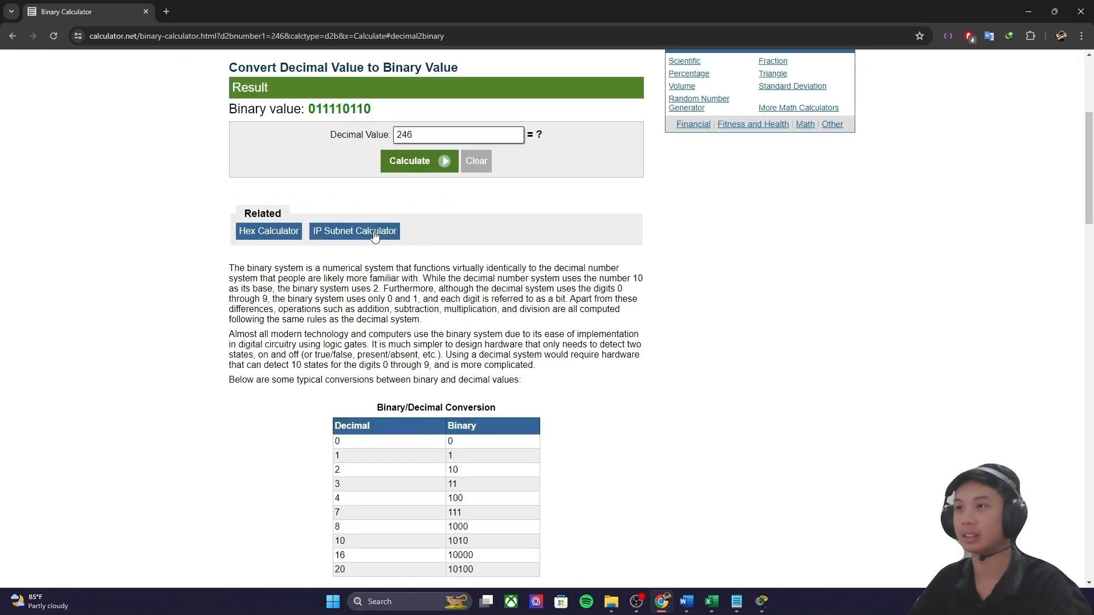
Step: Convert binary 011110100 back to decimal, getting network value 244
{"action": "scroll", "coordinate": [415, 379], "scroll_direction": "up", "scroll_amount": 2}
{"action": "left_click_drag", "start_coordinate": [386, 227], "coordinate": [306, 223]}
{"action": "key", "text": "ctrl+c"}
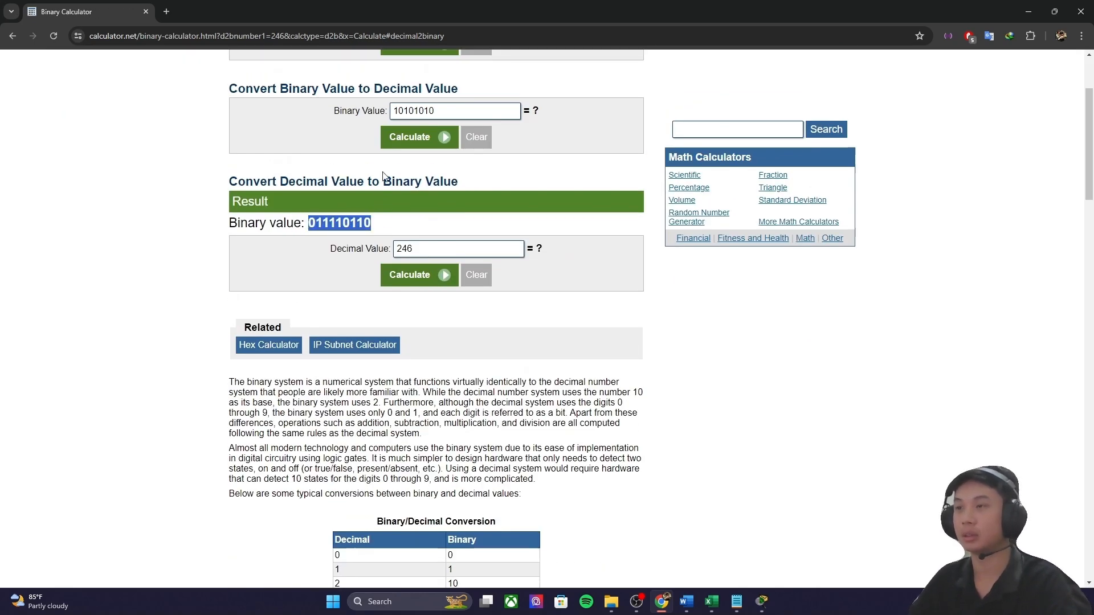
{"action": "double_click", "coordinate": [449, 110]}
{"action": "key", "text": "ctrl+v"}
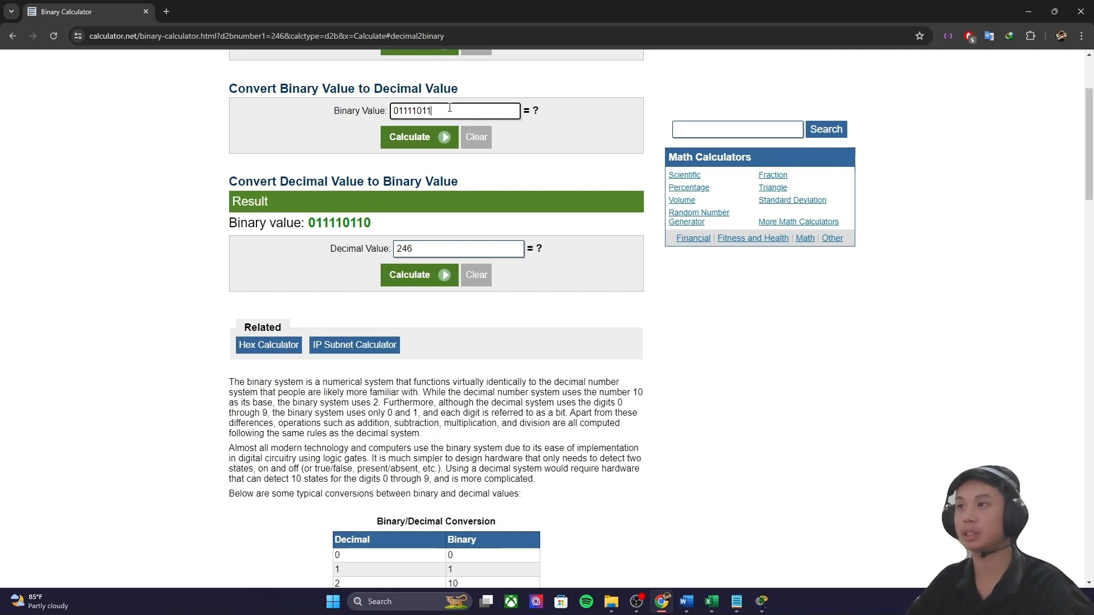
{"action": "left_click", "coordinate": [428, 137]}
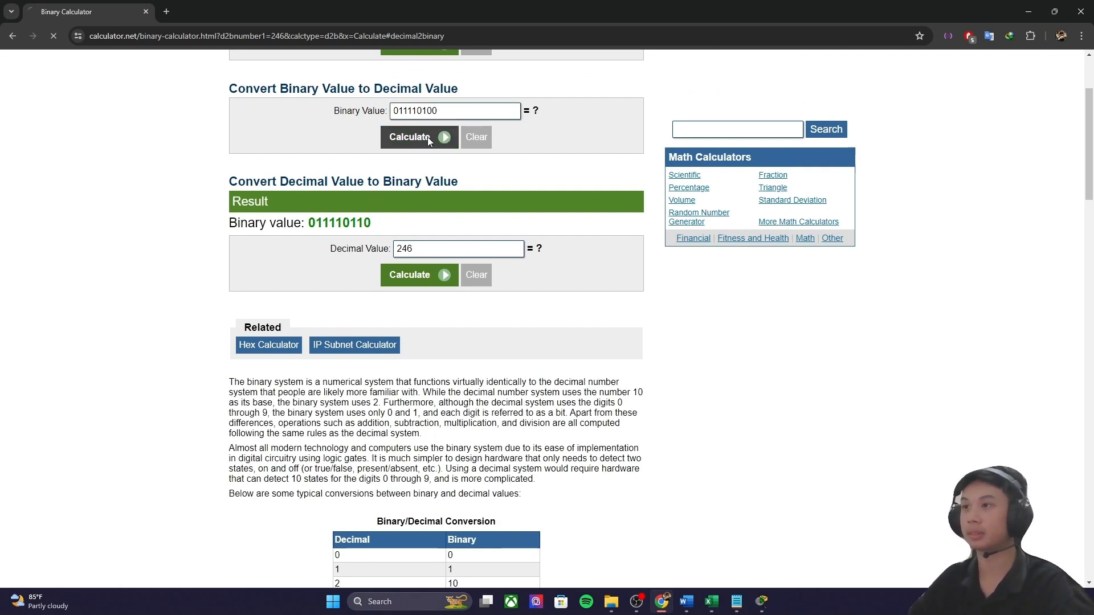
{"action": "mouse_move", "coordinate": [711, 601]}
{"action": "left_click", "coordinate": [644, 538]}
Step: Paste a network address into H27 as the US-HQ S0/0/0 network ID
{"action": "double_click", "coordinate": [562, 451]}
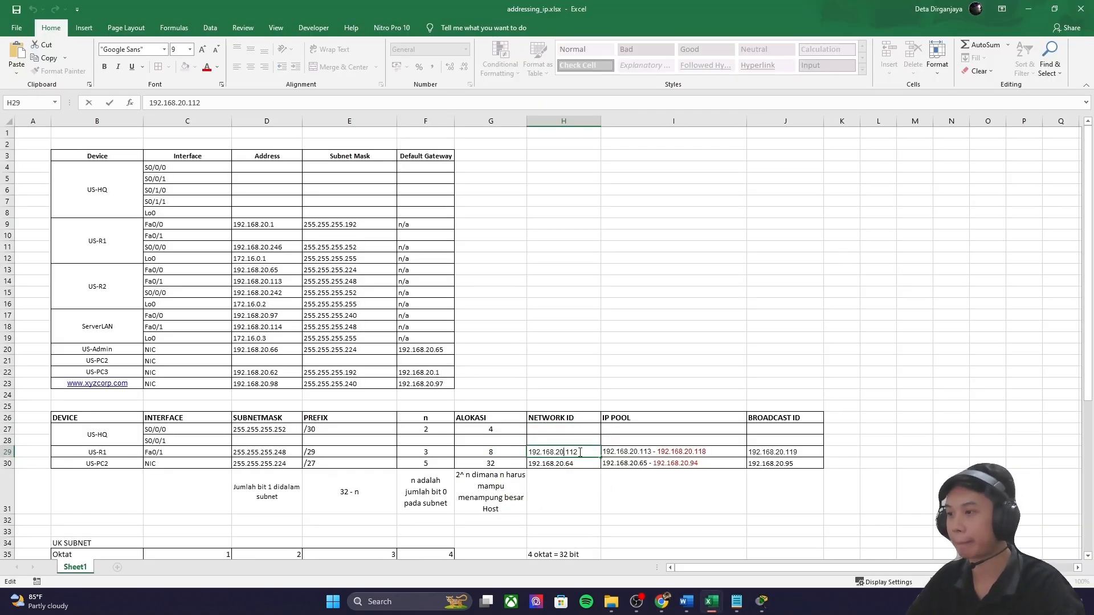
{"action": "left_click_drag", "start_coordinate": [577, 451], "coordinate": [528, 452]}
{"action": "key", "text": "ctrl+c"}
{"action": "left_click", "coordinate": [552, 430]}
{"action": "key", "text": "ctrl+v"}
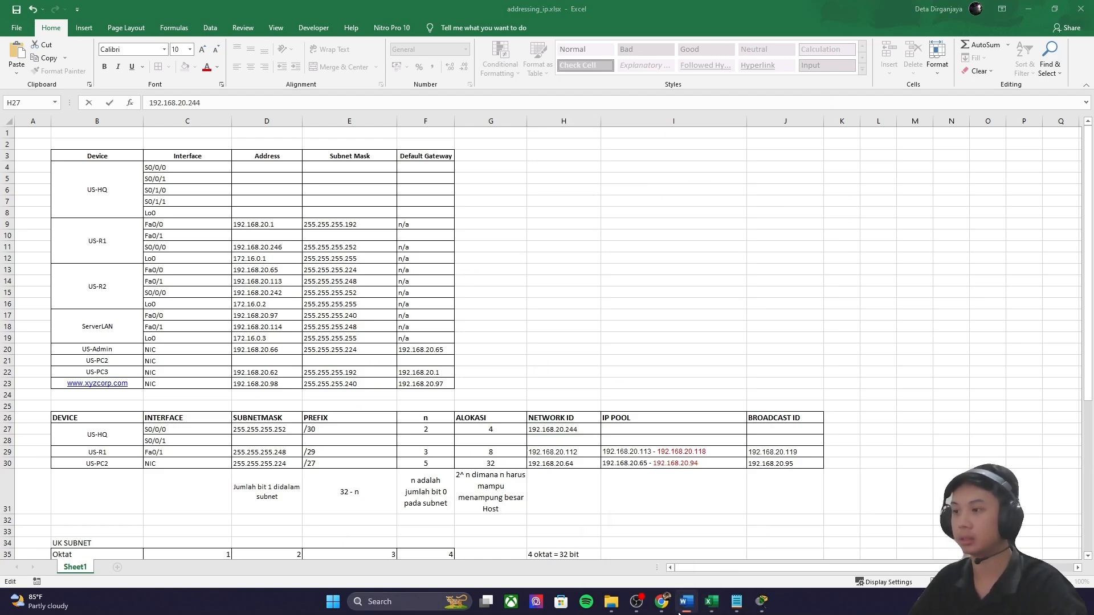
Step: Change the binary to 011110111 and convert it to decimal 247 for the broadcast
{"action": "left_click", "coordinate": [661, 602]}
{"action": "left_click", "coordinate": [439, 140]}
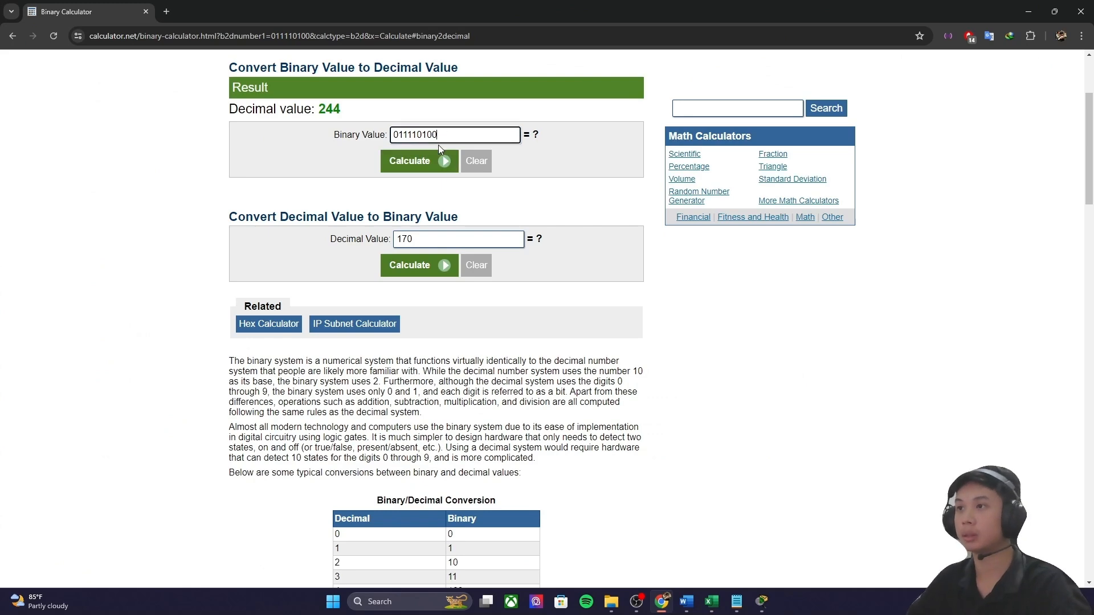
{"action": "type", "text": "1"}
{"action": "left_click", "coordinate": [393, 160]}
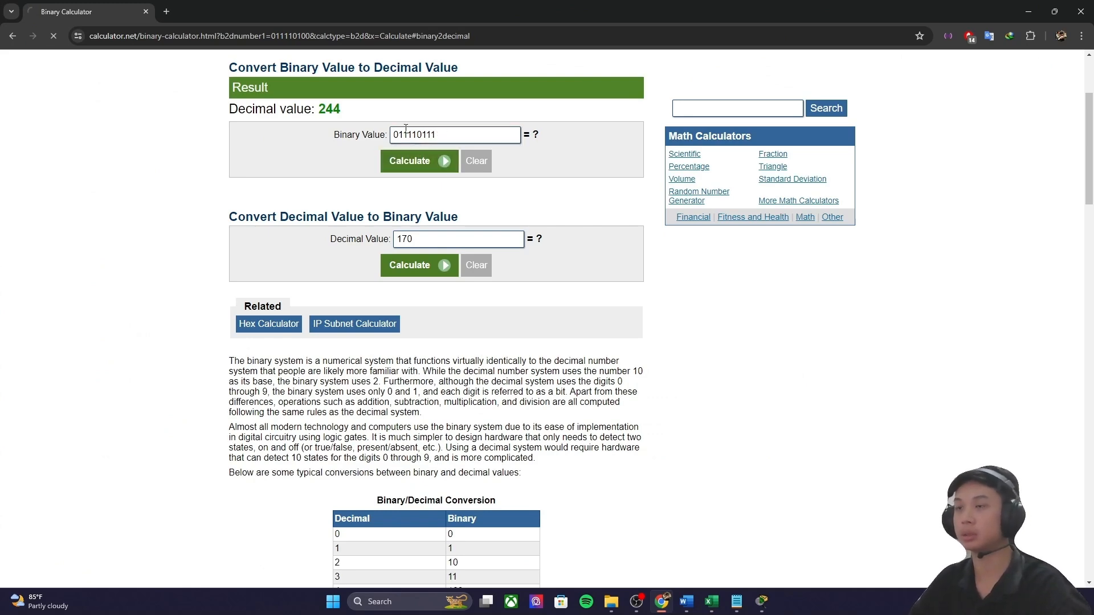
Step: Enter the broadcast ID in J27 and select H27's network address for editing
{"action": "left_click", "coordinate": [662, 601]}
{"action": "left_click", "coordinate": [795, 429]}
{"action": "type", "text": "192.168.20.112"}
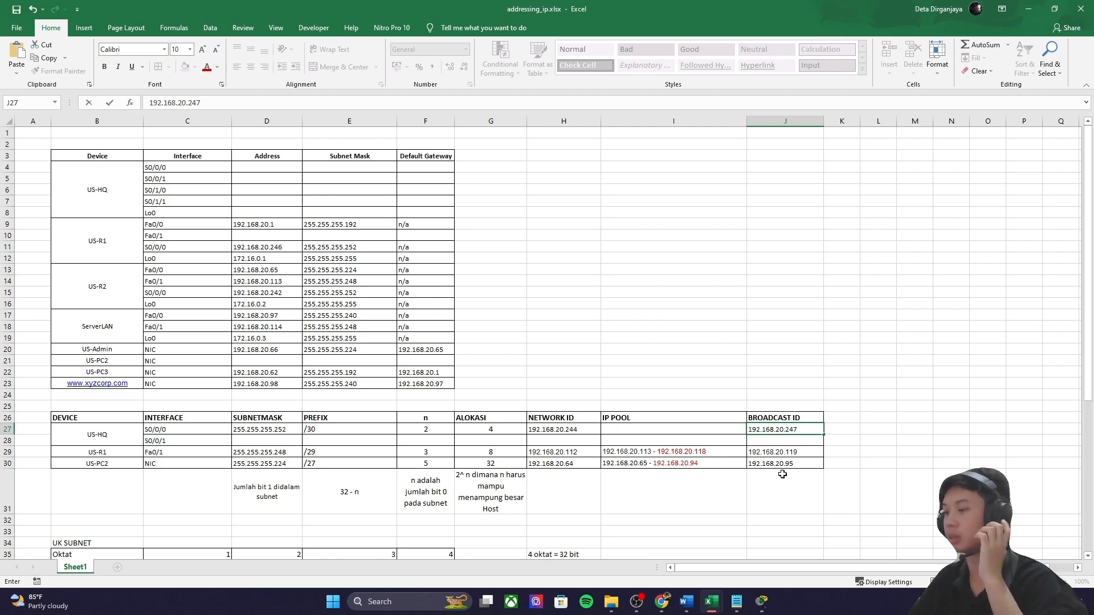
{"action": "double_click", "coordinate": [666, 429]}
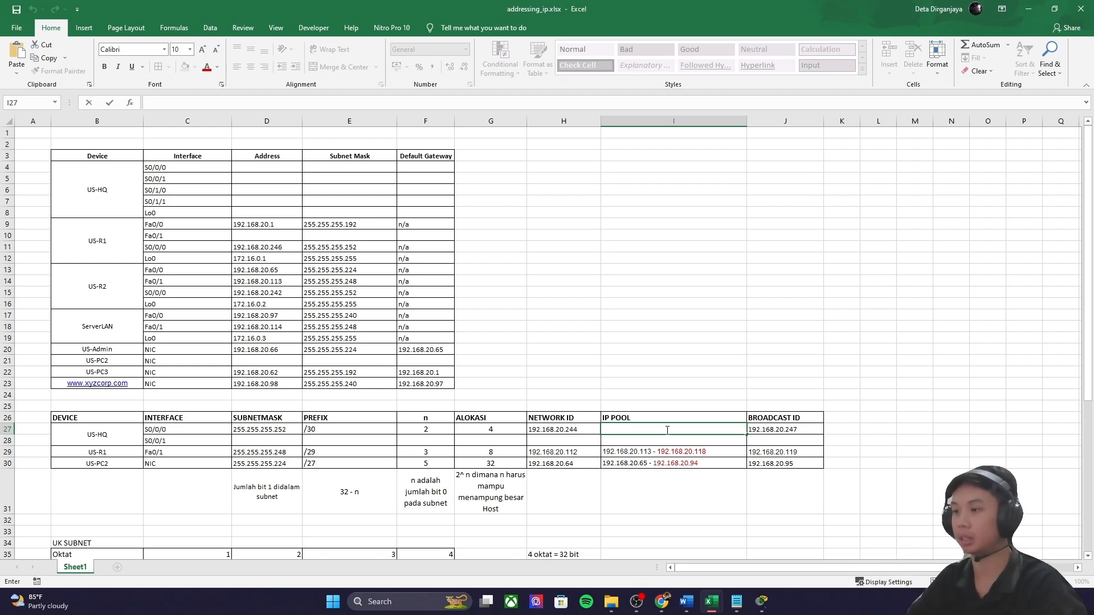
{"action": "double_click", "coordinate": [574, 433]}
{"action": "left_click_drag", "start_coordinate": [581, 431], "coordinate": [528, 430]}
{"action": "key", "text": "ctrl+c"}
{"action": "double_click", "coordinate": [661, 427]}
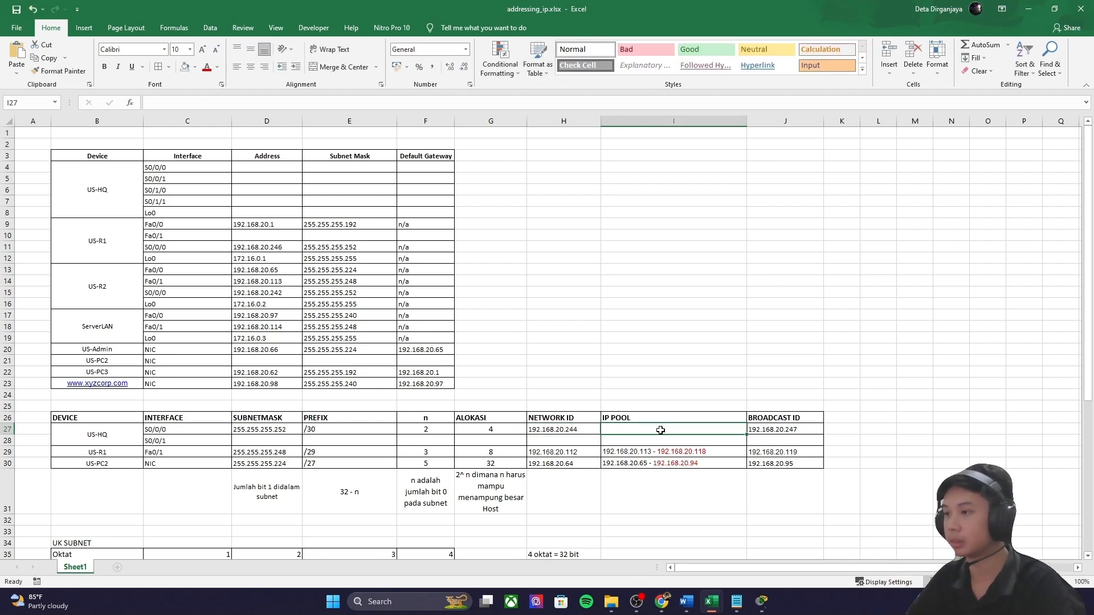
{"action": "key", "text": "ctrl+v"}
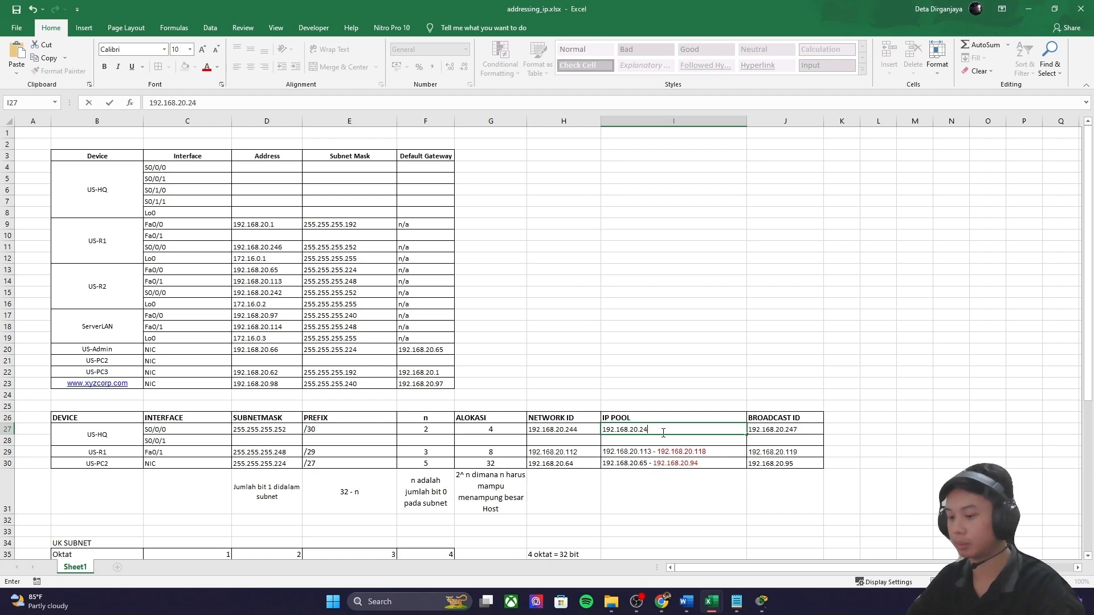
{"action": "key", "text": "ctrl+v"}
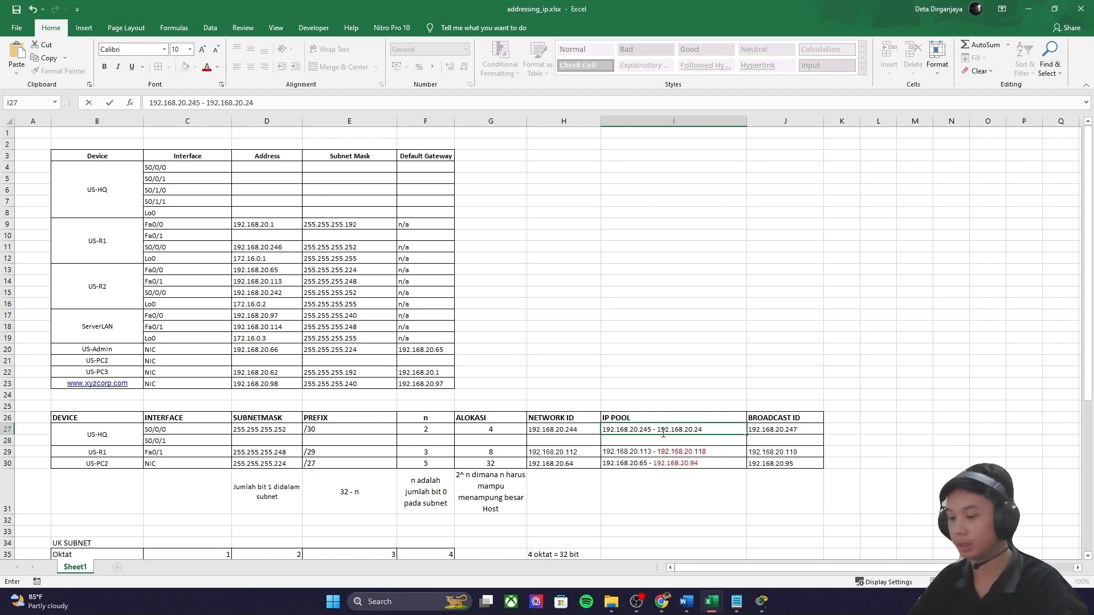
{"action": "left_click", "coordinate": [701, 397]}
{"action": "left_click", "coordinate": [688, 431]}
{"action": "left_click", "coordinate": [690, 436]}
{"action": "double_click", "coordinate": [711, 430]}
{"action": "mouse_move", "coordinate": [716, 429]}
{"action": "left_mouse_down"}
{"action": "mouse_move", "coordinate": [677, 431]}
{"action": "mouse_move", "coordinate": [698, 432]}
{"action": "left_mouse_up"}
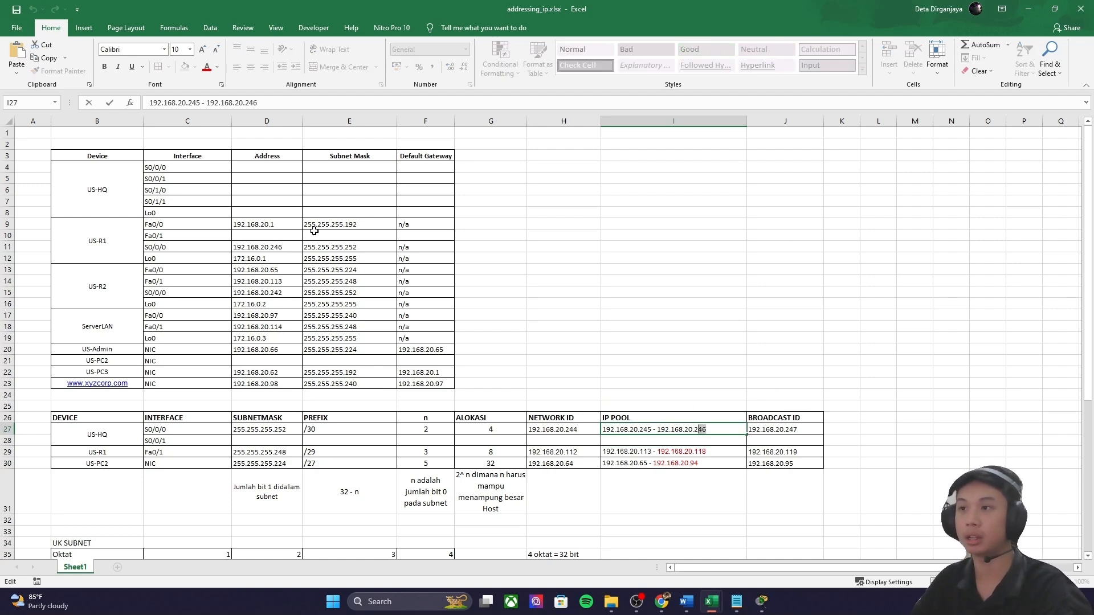
{"action": "left_click", "coordinate": [294, 250]}
{"action": "double_click", "coordinate": [294, 250]}
{"action": "left_click_drag", "start_coordinate": [283, 247], "coordinate": [273, 247]}
{"action": "left_click", "coordinate": [541, 371]}
{"action": "double_click", "coordinate": [636, 430]}
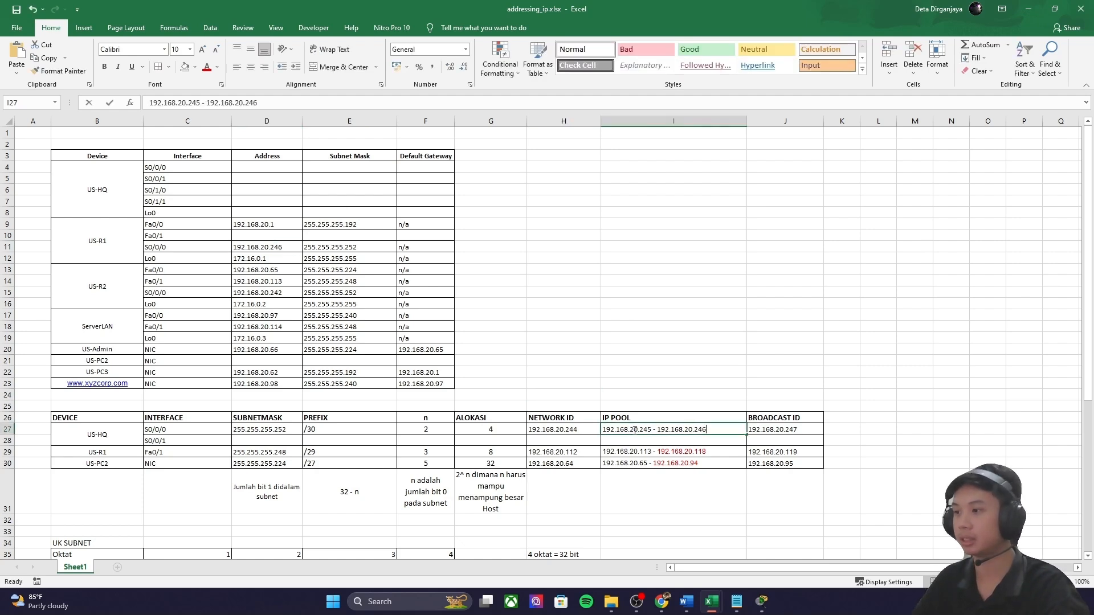
{"action": "double_click", "coordinate": [648, 429]}
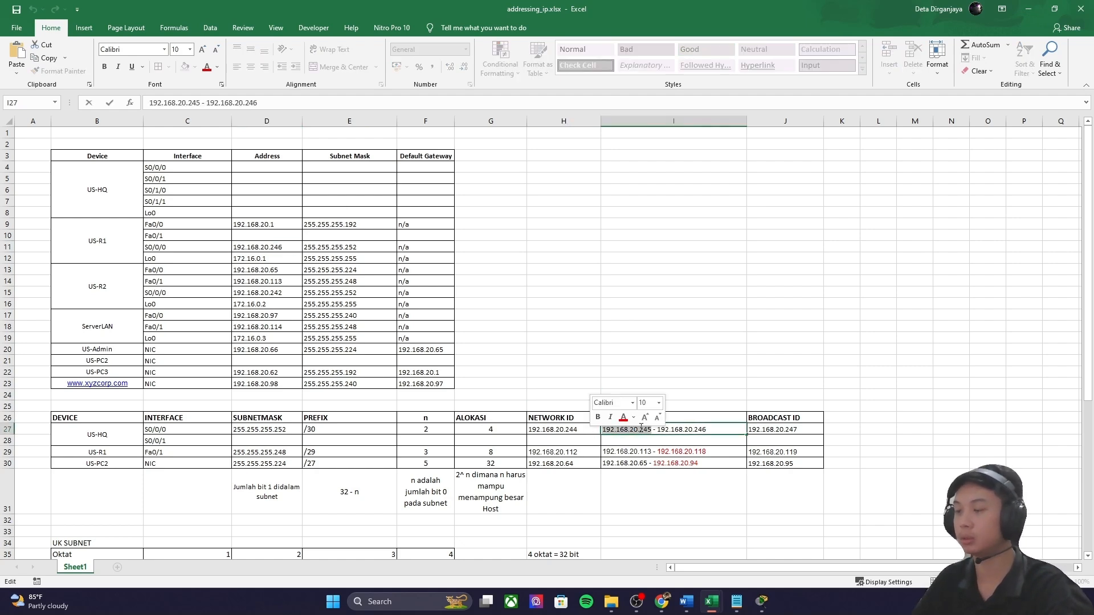
{"action": "left_click", "coordinate": [623, 417]}
{"action": "left_click", "coordinate": [649, 440]}
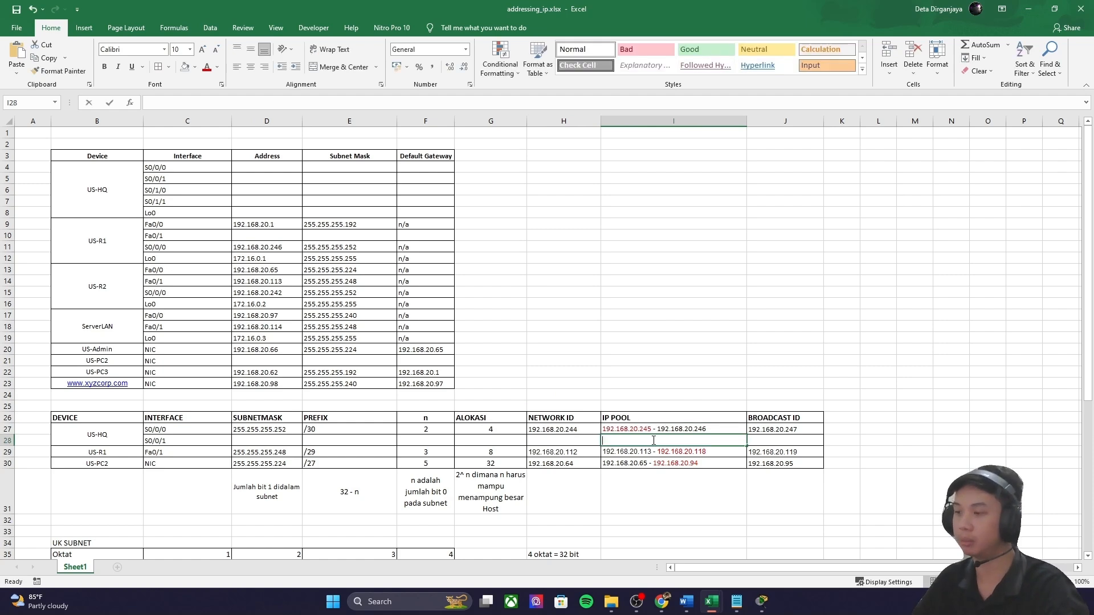
{"action": "left_click", "coordinate": [651, 432]}
{"action": "left_click", "coordinate": [195, 438]}
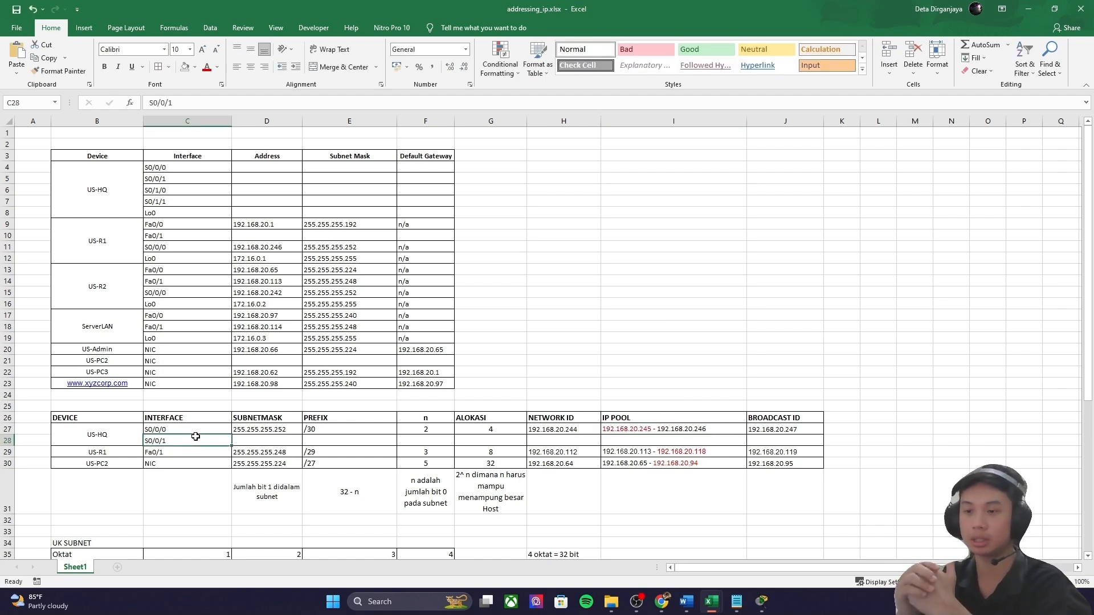
{"action": "left_click", "coordinate": [173, 431]}
{"action": "left_click", "coordinate": [170, 442]}
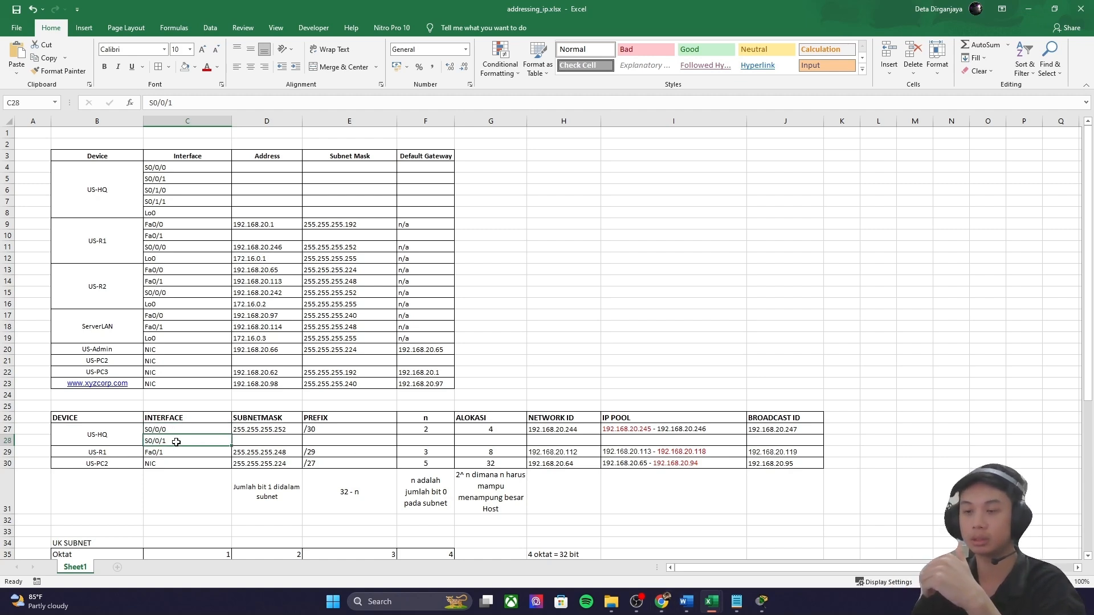
{"action": "left_click", "coordinate": [170, 428]}
{"action": "left_click_drag", "start_coordinate": [218, 427], "coordinate": [732, 435]}
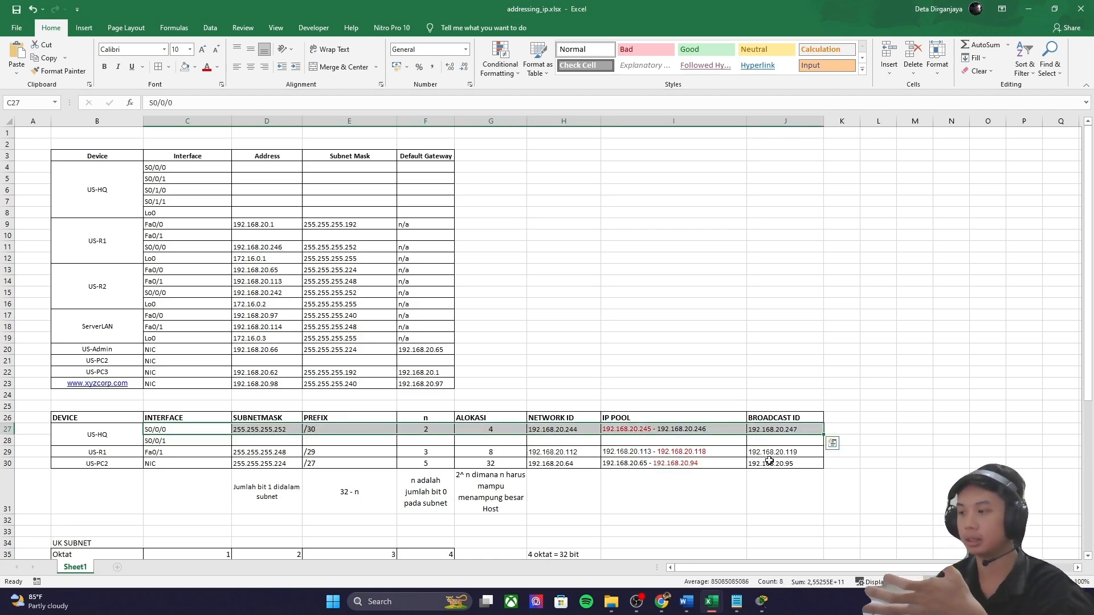
Step: Locate US-R1 and US-HQ on the topology and check US-Admin's terminal to US-R2
{"action": "mouse_move", "coordinate": [762, 602]}
{"action": "left_click", "coordinate": [668, 543]}
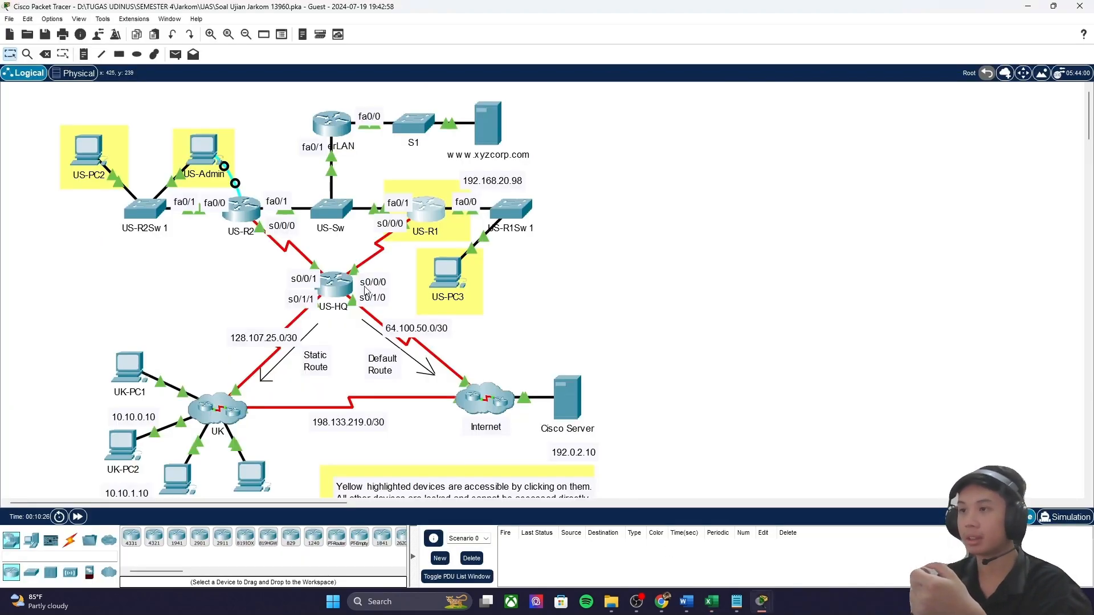
{"action": "left_click", "coordinate": [393, 181]}
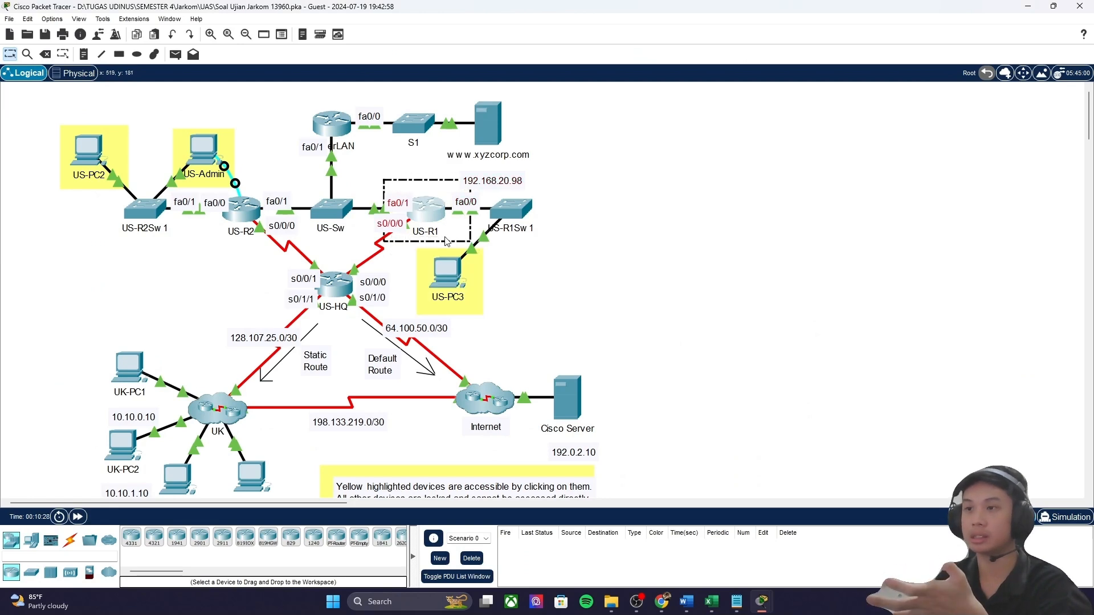
{"action": "left_click_drag", "start_coordinate": [259, 252], "coordinate": [224, 261]}
{"action": "left_click", "coordinate": [203, 150]}
{"action": "scroll", "coordinate": [436, 474], "scroll_direction": "down", "scroll_amount": 10}
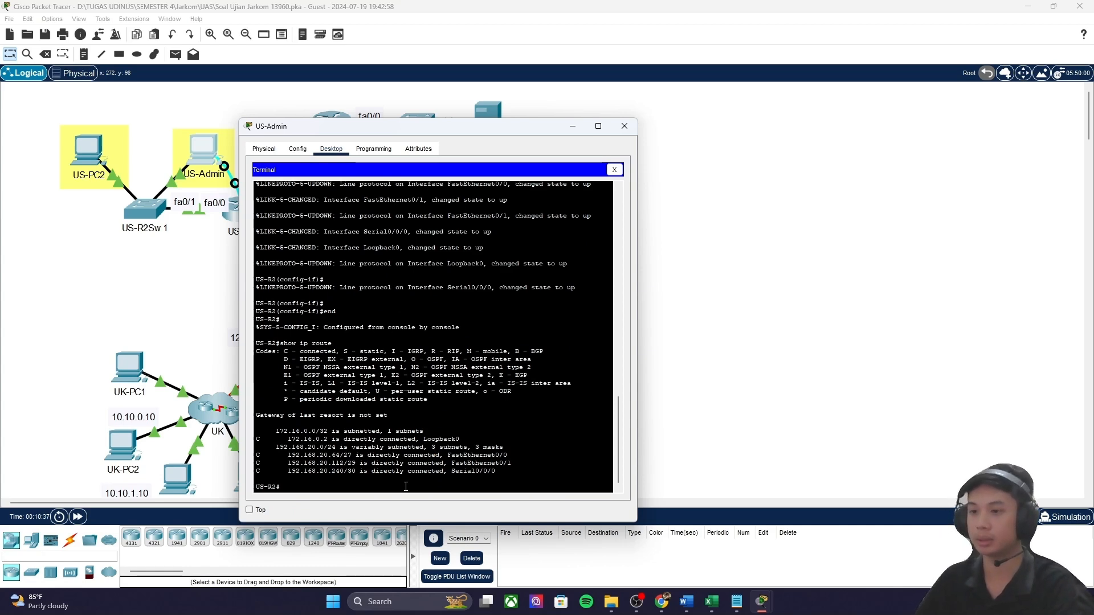
{"action": "left_click", "coordinate": [572, 127]}
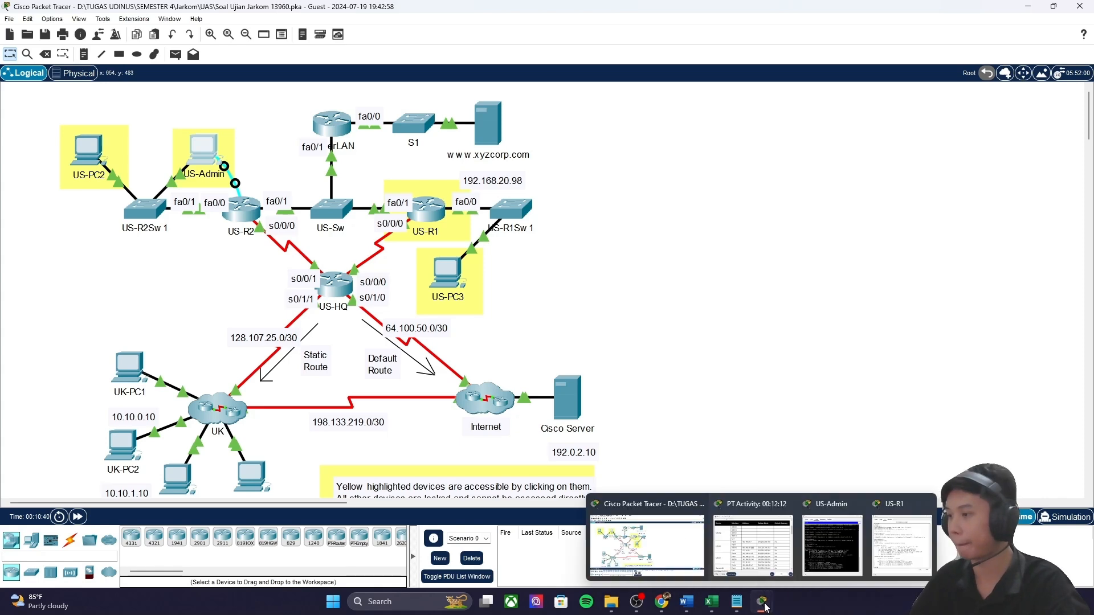
Step: Look up US-R2's S0/0/0 address and subnet mask in the activity's addressing table
{"action": "mouse_move", "coordinate": [761, 602]}
{"action": "left_click", "coordinate": [756, 561]}
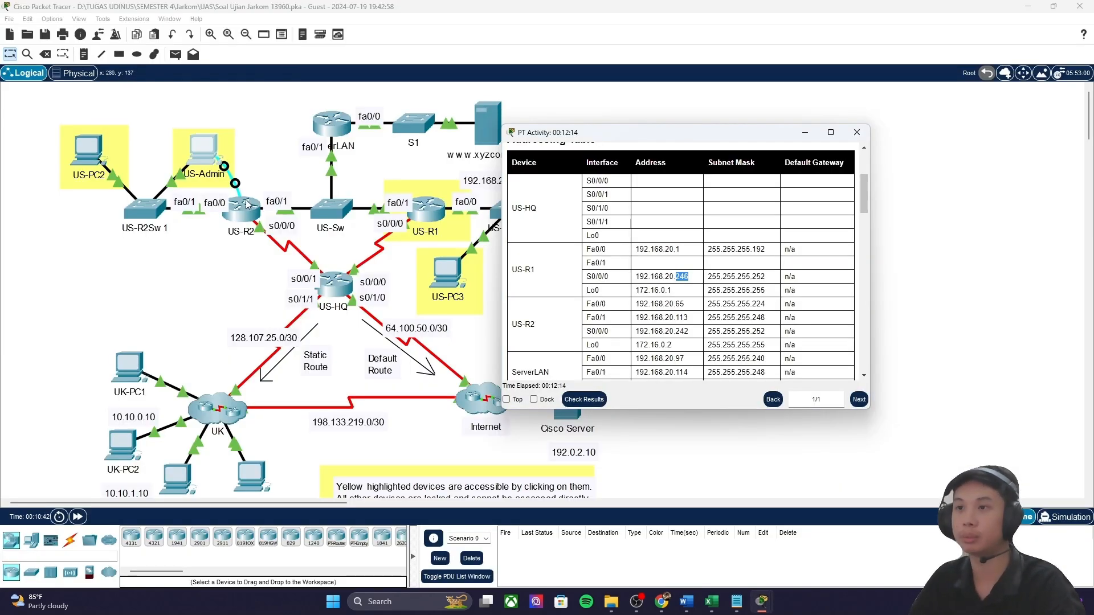
{"action": "left_click_drag", "start_coordinate": [630, 334], "coordinate": [767, 332]}
Step: Copy row 27's mask 255.255.255.252, /30, n 2 and allocation 4 into the S0/0/1 row
{"action": "mouse_move", "coordinate": [762, 601]}
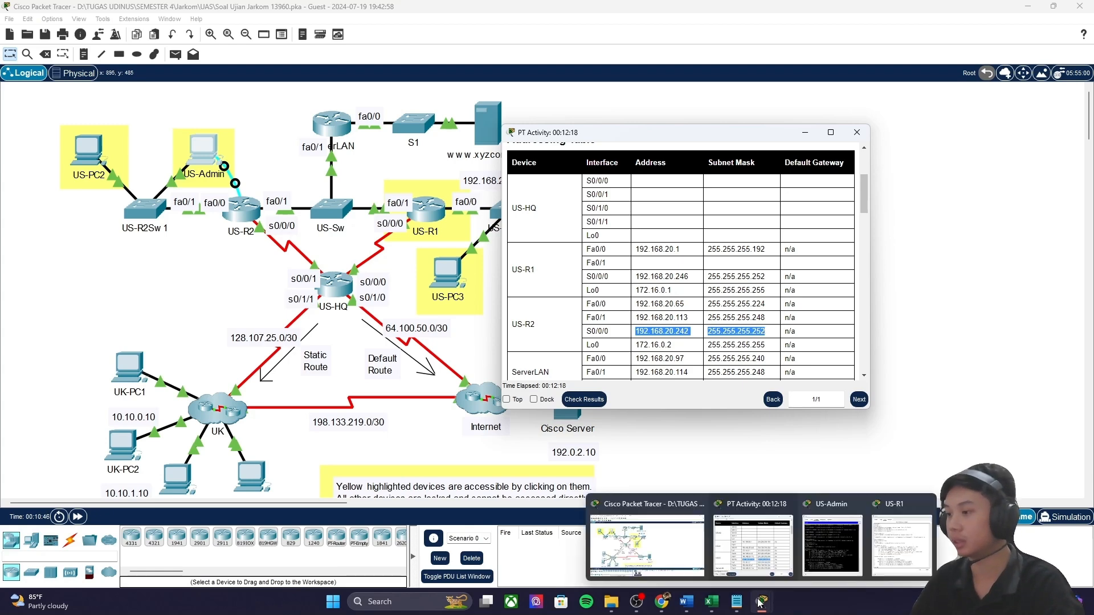
{"action": "left_click", "coordinate": [712, 601]}
{"action": "left_click", "coordinate": [631, 553]}
{"action": "left_click", "coordinate": [276, 426]}
{"action": "left_click_drag", "start_coordinate": [276, 426], "coordinate": [490, 430]}
{"action": "key", "text": "ctrl+c"}
{"action": "left_click", "coordinate": [284, 438]}
{"action": "key", "text": "ctrl+v"}
Step: Recheck US-R2's S0/0/0 address in the activity's addressing table
{"action": "left_click", "coordinate": [570, 430]}
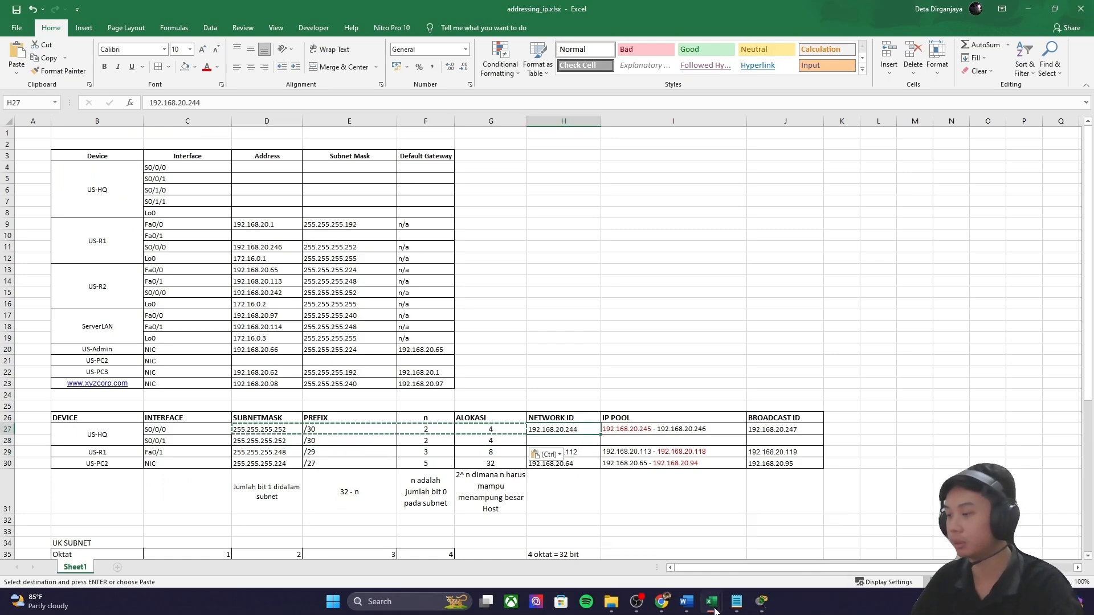
{"action": "left_click", "coordinate": [741, 536]}
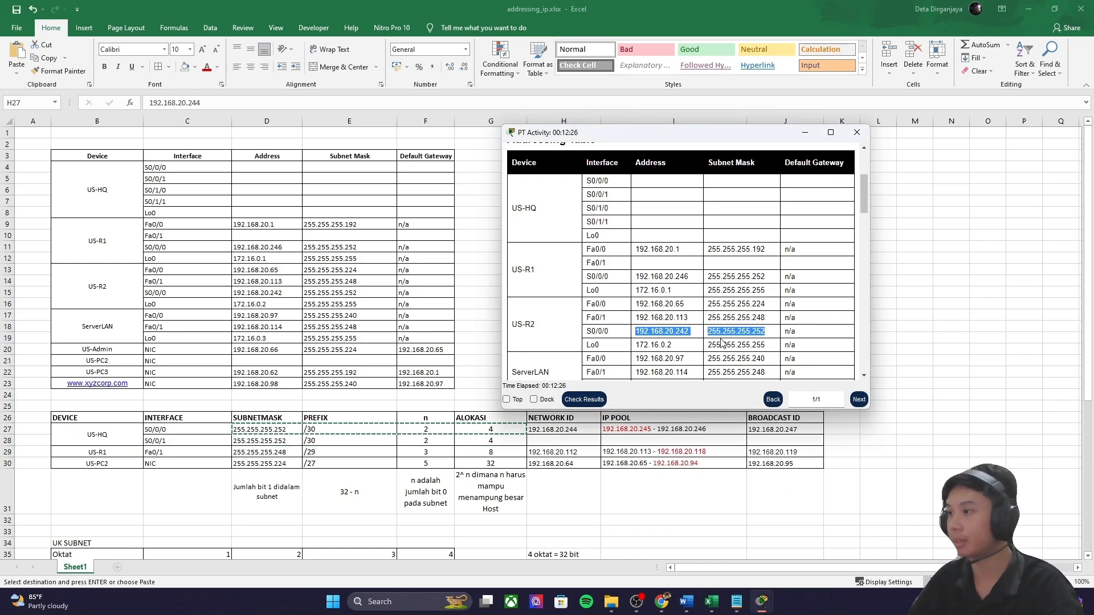
{"action": "double_click", "coordinate": [682, 330]}
{"action": "left_click", "coordinate": [693, 331]}
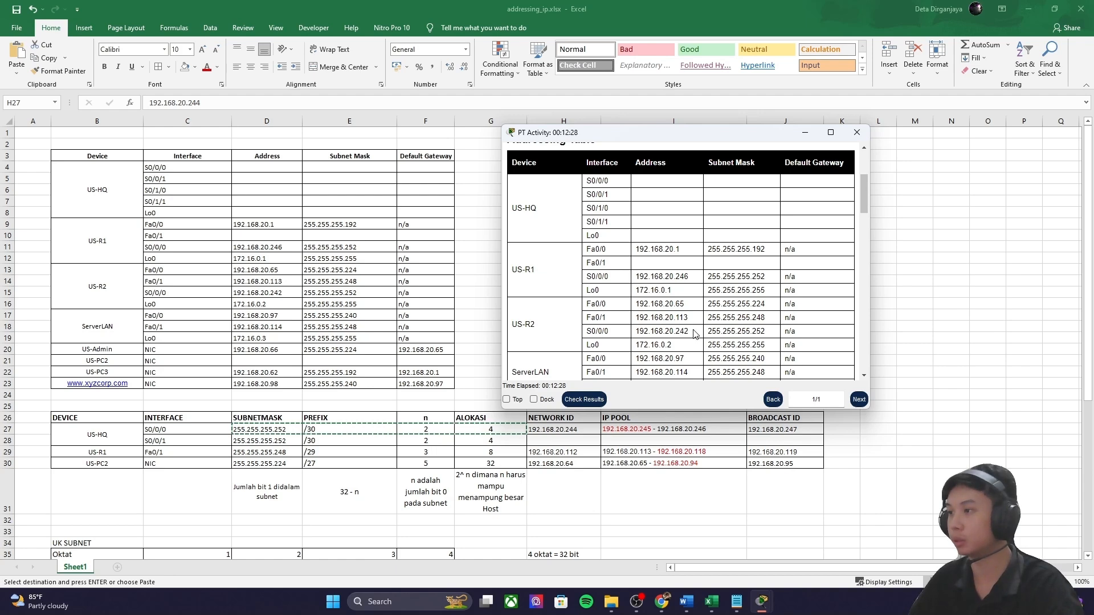
{"action": "left_click", "coordinate": [660, 603]}
Step: Convert decimal 242 to binary 011110010
{"action": "left_click_drag", "start_coordinate": [418, 239], "coordinate": [376, 238]}
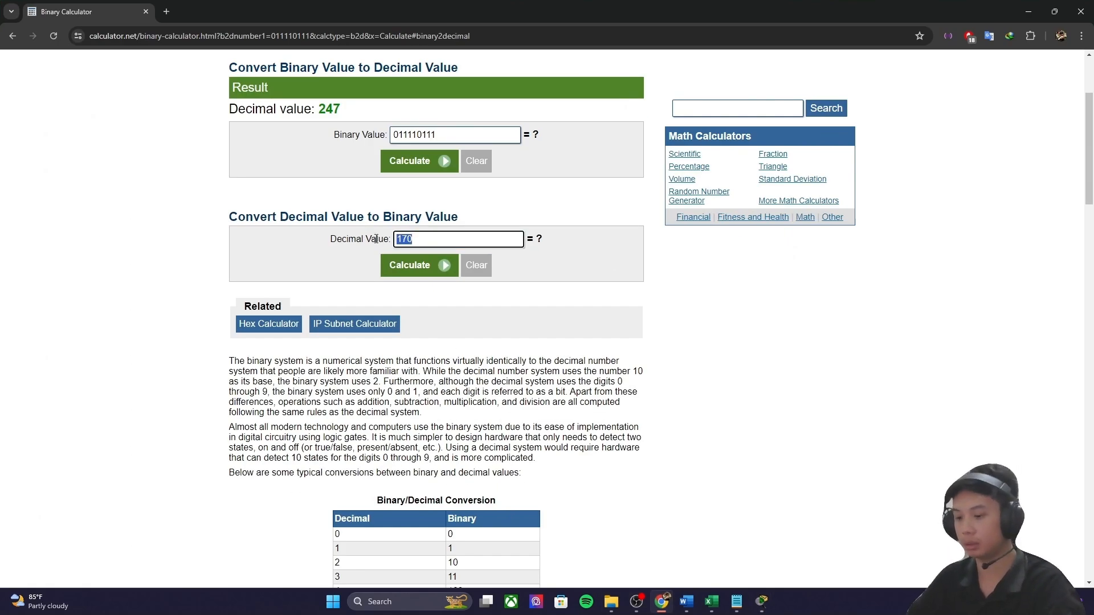
{"action": "type", "text": "242"}
{"action": "left_click", "coordinate": [412, 265]}
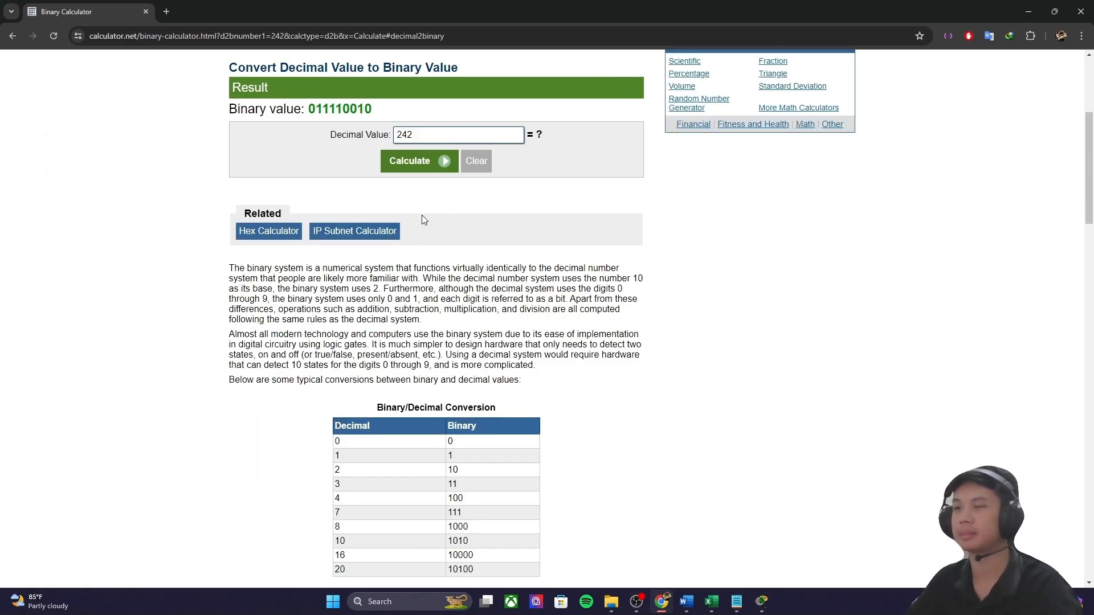
{"action": "left_click_drag", "start_coordinate": [376, 114], "coordinate": [306, 110]}
{"action": "scroll", "coordinate": [388, 162], "scroll_direction": "up", "scroll_amount": 4}
Step: Replace the last two bits with 00 and convert 011110000 to decimal 240
{"action": "left_click_drag", "start_coordinate": [470, 223], "coordinate": [378, 224]}
{"action": "key", "text": "ctrl+v"}
{"action": "key", "text": "BackSpace"}
{"action": "key", "text": "BackSpace"}
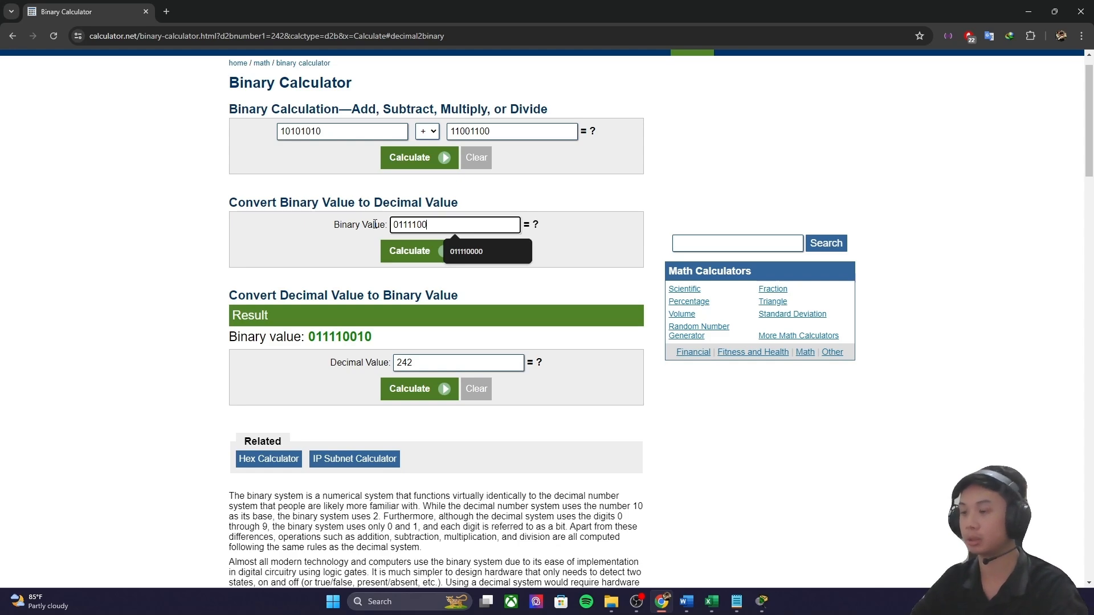
{"action": "type", "text": "00"}
{"action": "left_click", "coordinate": [425, 249]}
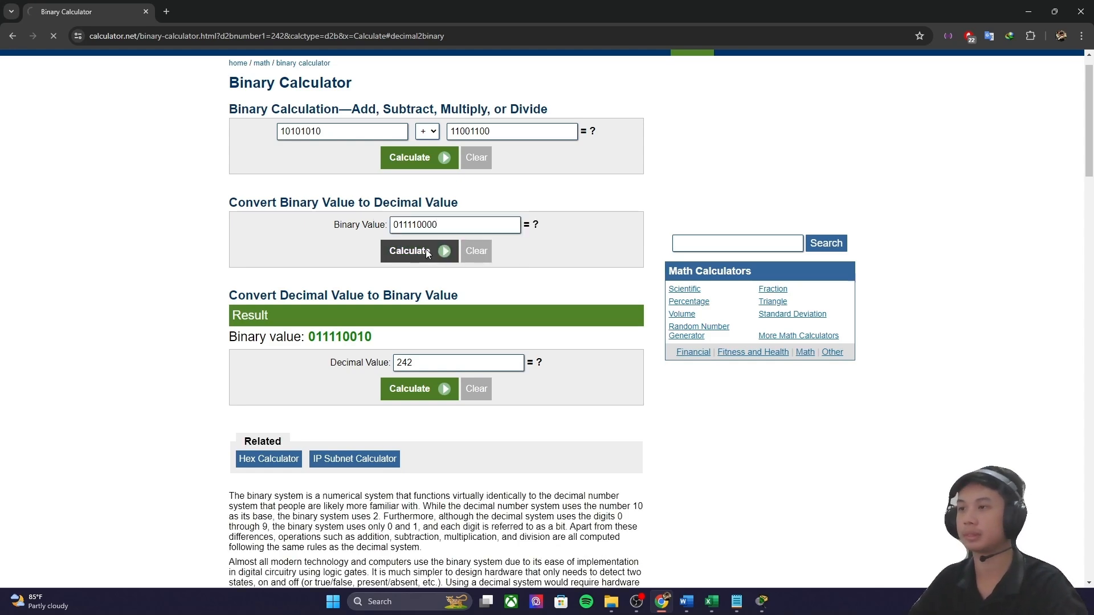
Step: Copy row 27's network ID text in the addressing_ip workbook
{"action": "mouse_move", "coordinate": [711, 602]}
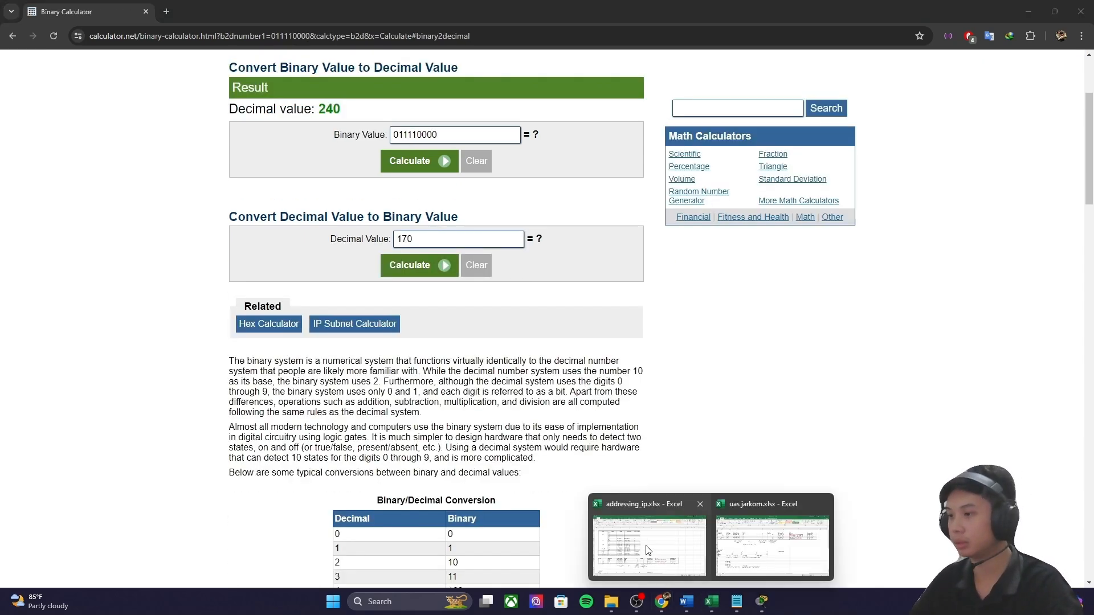
{"action": "left_click", "coordinate": [646, 535]}
{"action": "double_click", "coordinate": [570, 432]}
{"action": "left_click_drag", "start_coordinate": [581, 432], "coordinate": [525, 429]}
{"action": "key", "text": "ctrl+c"}
Step: Enter network ID 192.168.20.240 in the US-HQ S0/0/1 row
{"action": "double_click", "coordinate": [548, 440]}
{"action": "key", "text": "ctrl+v"}
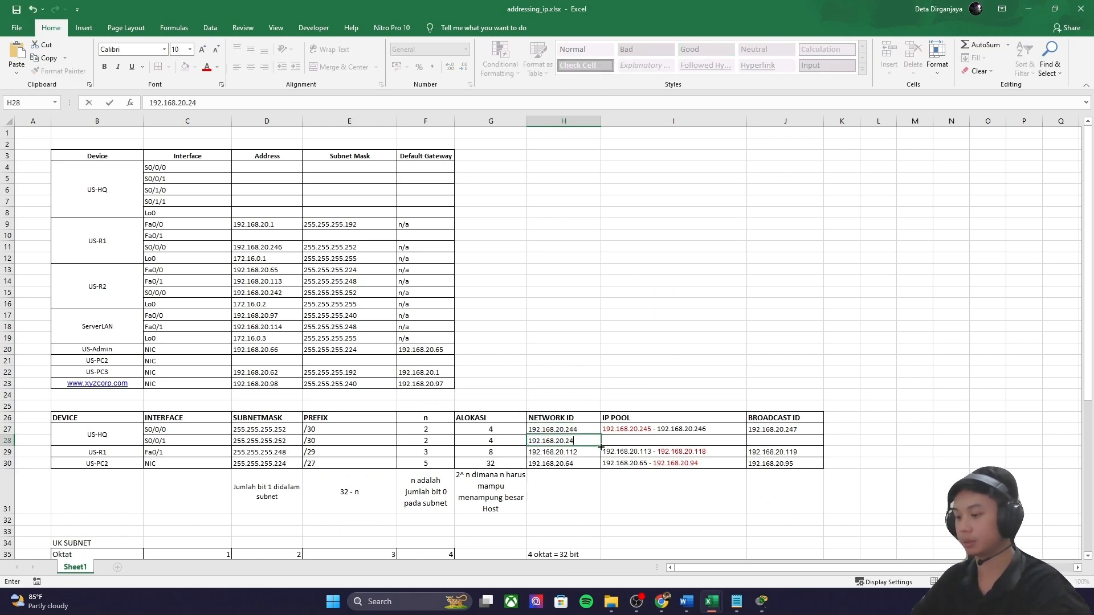
{"action": "left_click", "coordinate": [797, 431]}
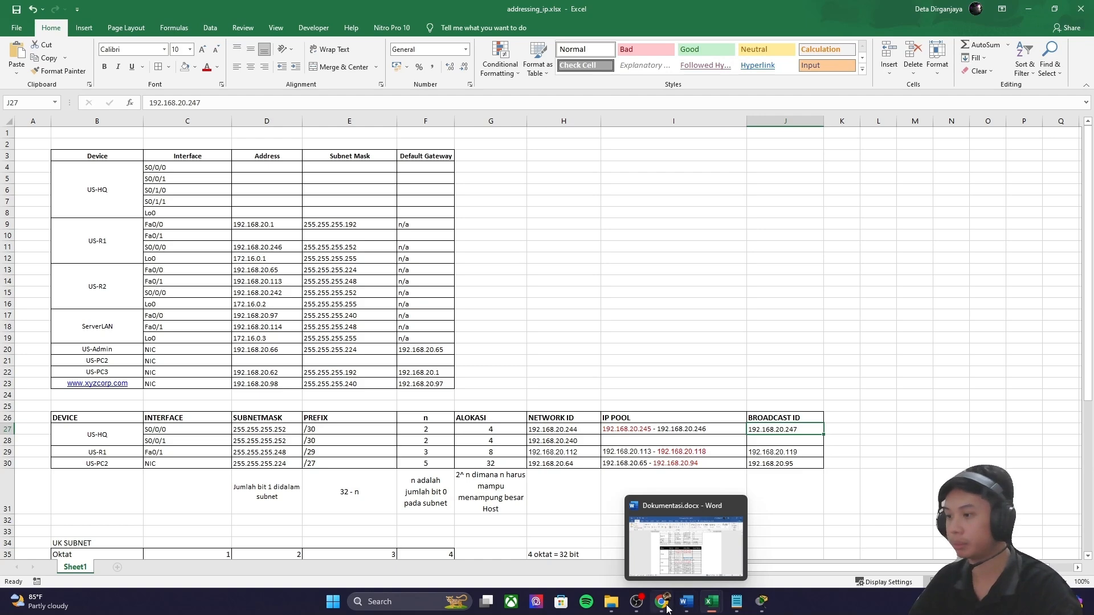
Step: Convert binary 011110011 to decimal in the binary calculator to confirm the broadcast value
{"action": "left_click", "coordinate": [667, 608]}
{"action": "left_click", "coordinate": [431, 132]}
{"action": "key", "text": "BackSpace"}
{"action": "key", "text": "BackSpace"}
{"action": "type", "text": "11"}
{"action": "left_click", "coordinate": [439, 161]}
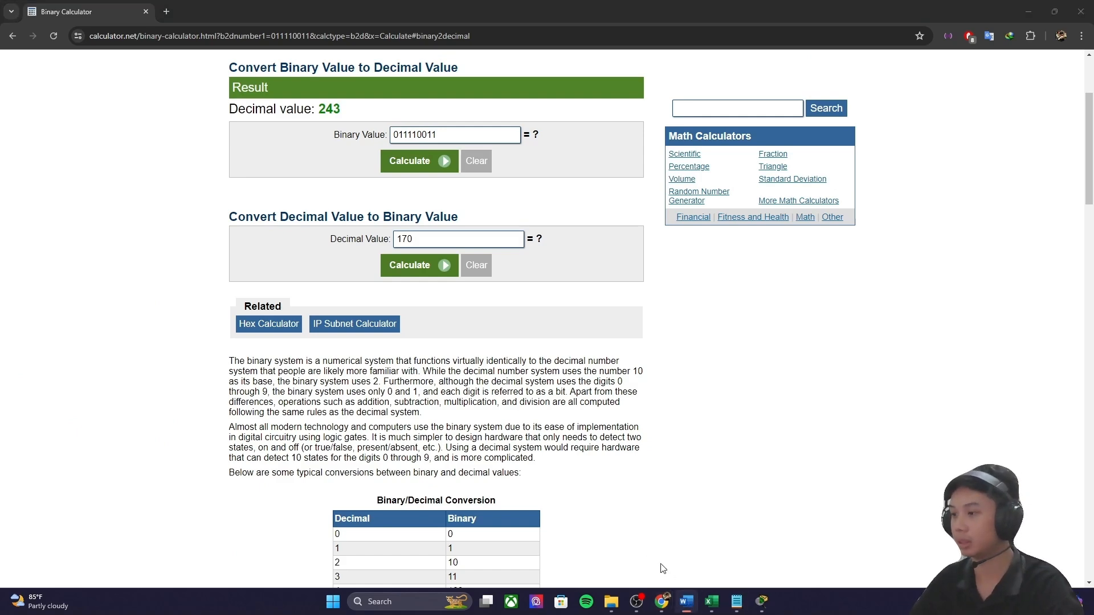
{"action": "mouse_move", "coordinate": [712, 601]}
{"action": "left_click", "coordinate": [683, 533]}
Step: Copy row 27's broadcast ID into the S0/0/1 row and make it 192.168.20.243
{"action": "left_click", "coordinate": [781, 440]}
{"action": "double_click", "coordinate": [808, 431]}
{"action": "left_click_drag", "start_coordinate": [799, 431], "coordinate": [749, 432]}
{"action": "key", "text": "ctrl+c"}
{"action": "double_click", "coordinate": [772, 441]}
{"action": "key", "text": "ctrl+v"}
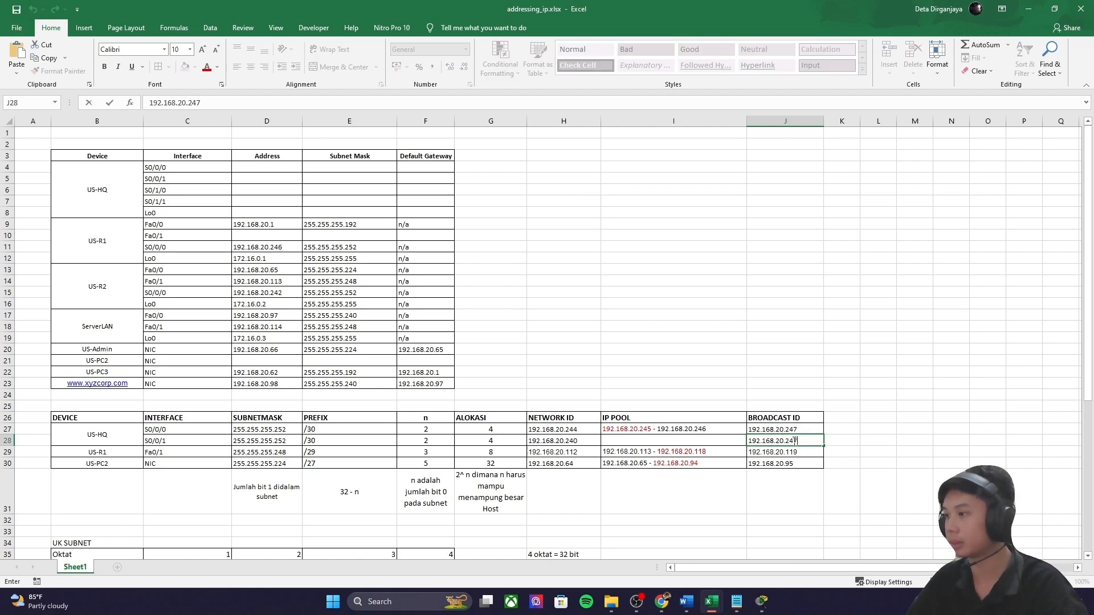
{"action": "left_click", "coordinate": [719, 441]}
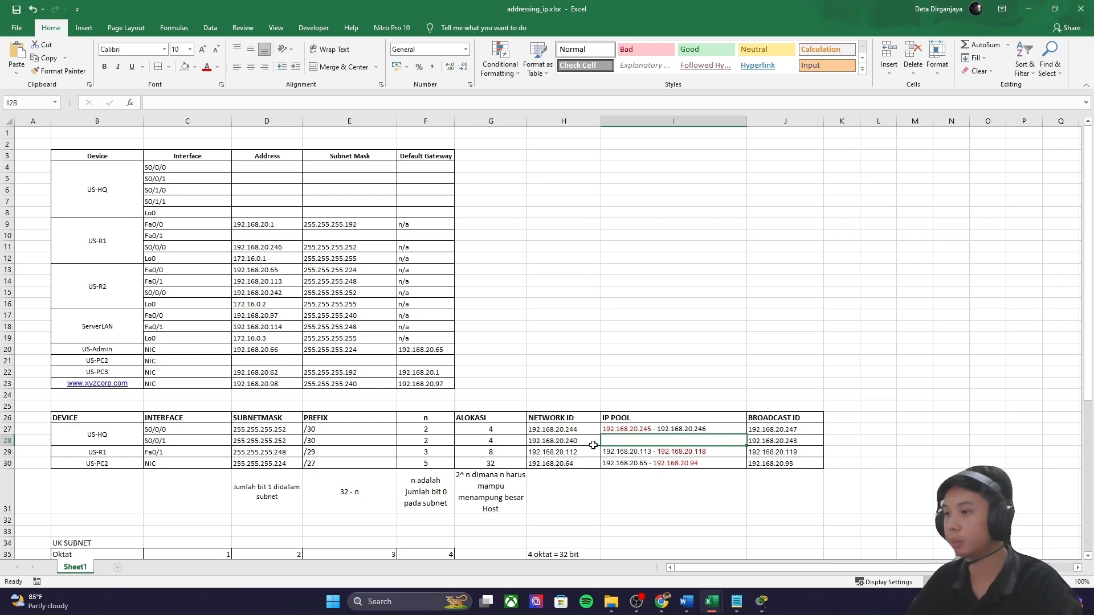
Step: Fill the S0/0/1 IP pool with 192.168.20.241 - 192.168.20.242, checking US-R2's S0/0/0 address
{"action": "double_click", "coordinate": [706, 429]}
{"action": "left_click_drag", "start_coordinate": [706, 429], "coordinate": [602, 429]}
{"action": "key", "text": "ctrl+c"}
{"action": "double_click", "coordinate": [628, 440]}
{"action": "key", "text": "ctrl+v"}
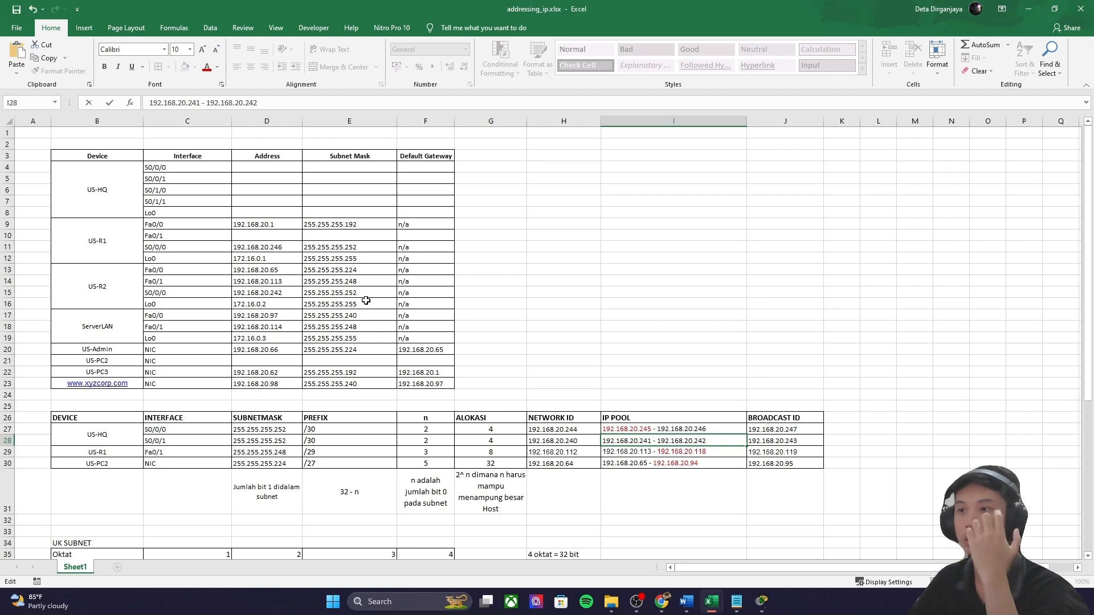
{"action": "left_click", "coordinate": [368, 280]}
{"action": "left_click", "coordinate": [285, 295]}
{"action": "double_click", "coordinate": [282, 292]}
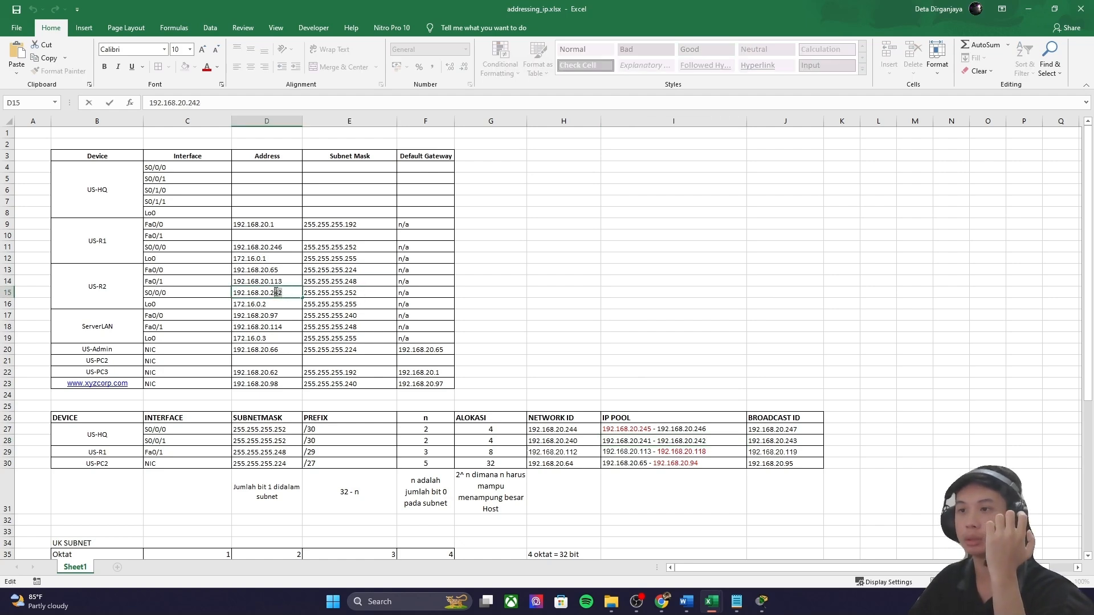
Step: Colour the first pool address 192.168.20.241 red
{"action": "double_click", "coordinate": [653, 441]}
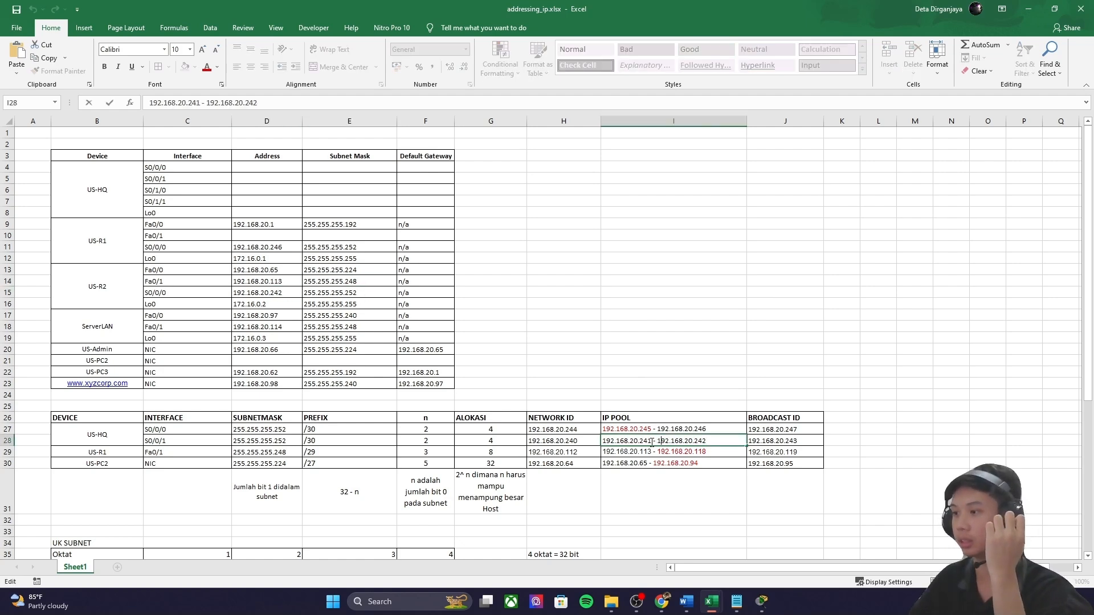
{"action": "left_click_drag", "start_coordinate": [651, 439], "coordinate": [567, 438]}
{"action": "left_click", "coordinate": [207, 66]}
{"action": "left_click", "coordinate": [612, 418]}
{"action": "mouse_move", "coordinate": [761, 602]}
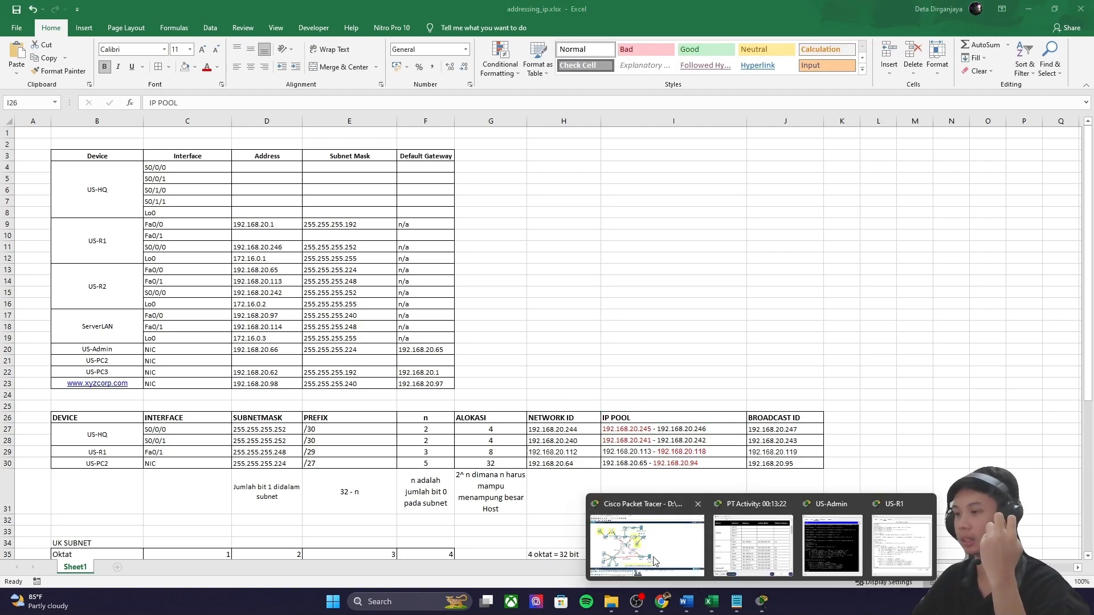
{"action": "left_click", "coordinate": [653, 561]}
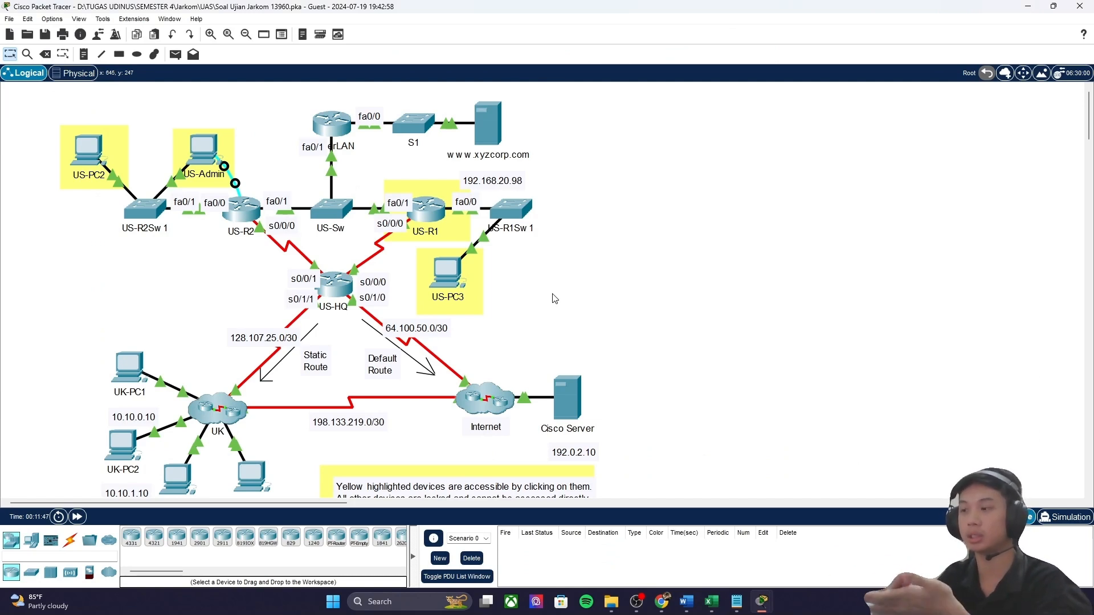
Step: In US-R1's command line, start the command 'telnet 192.168.20.' at a fresh prompt
{"action": "mouse_move", "coordinate": [762, 602]}
{"action": "left_click", "coordinate": [841, 547]}
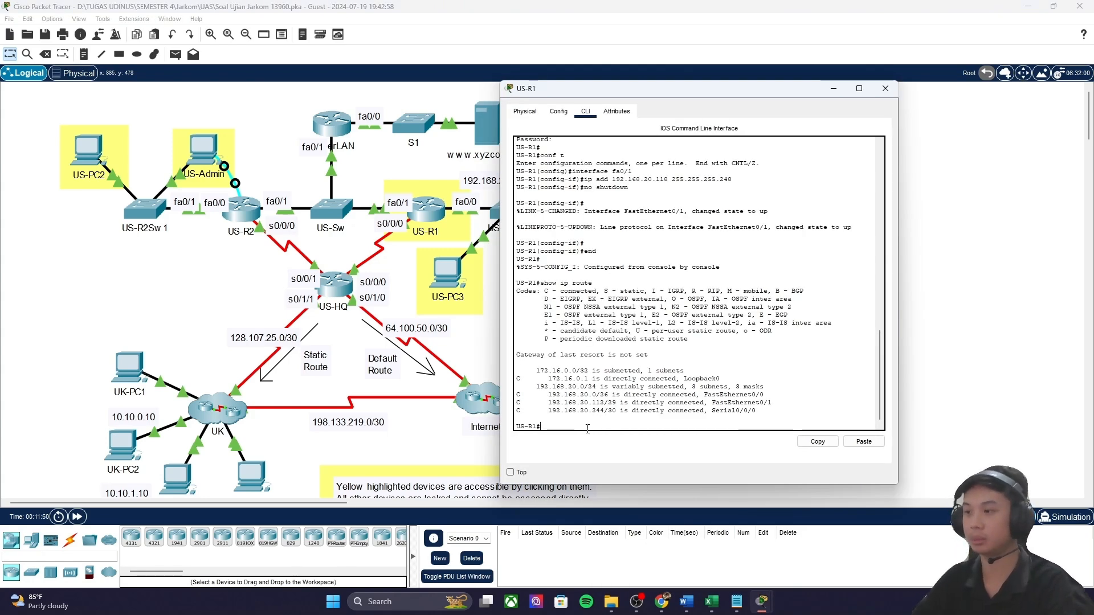
{"action": "key", "text": "Return"}
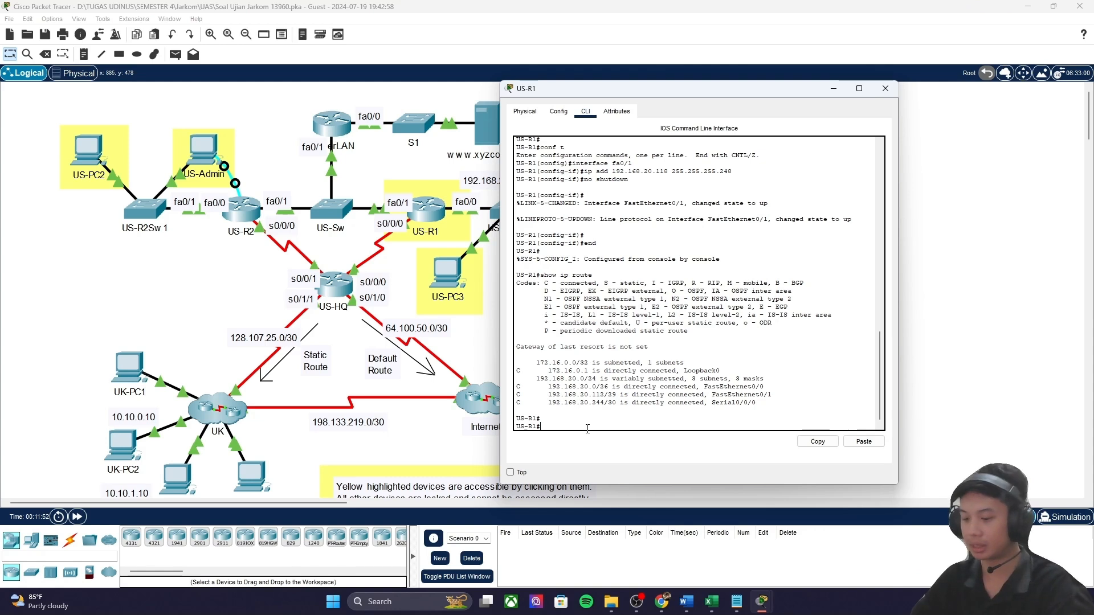
{"action": "type", "text": "telne"}
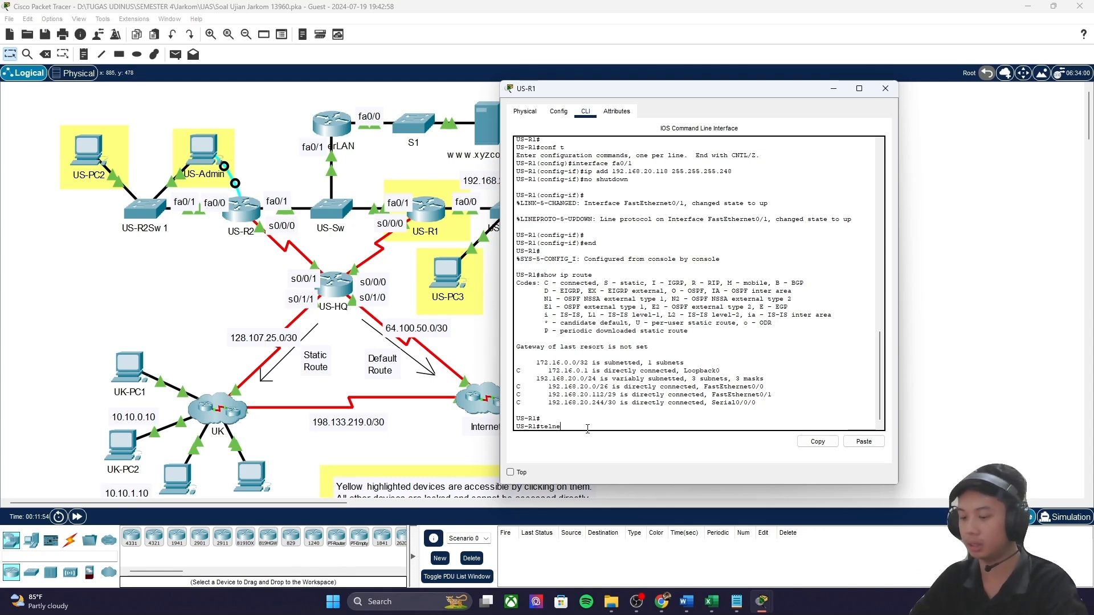
{"action": "type", "text": "t 192."}
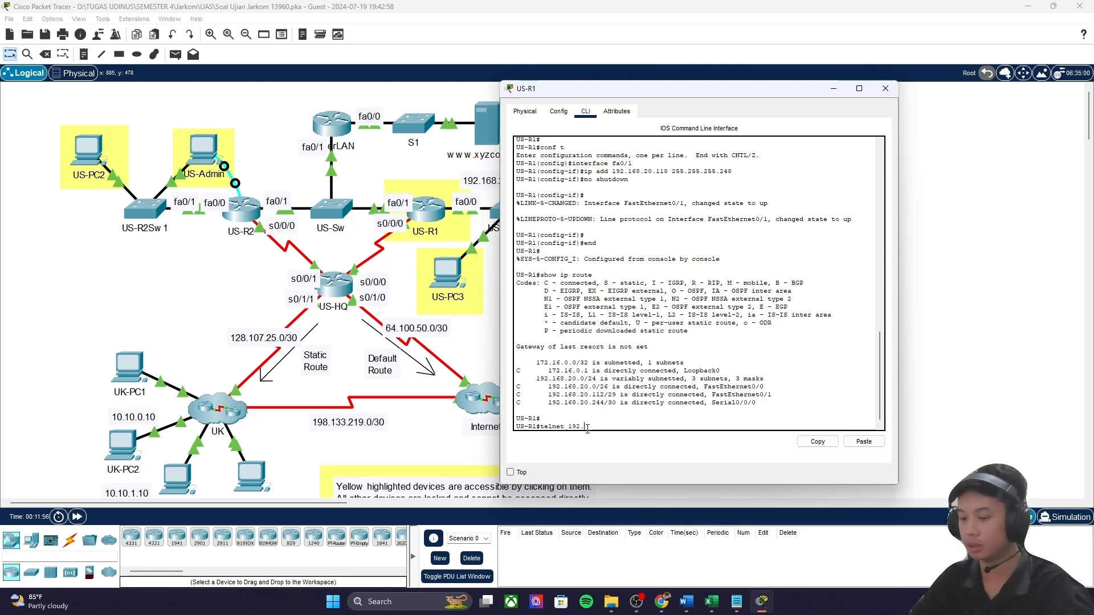
{"action": "type", "text": "168.20."}
{"action": "left_click", "coordinate": [711, 602]}
Step: Telnet from US-R1 to US-HQ at 192.168.20.245, log in, and enter enable mode
{"action": "left_click", "coordinate": [650, 552]}
{"action": "left_click", "coordinate": [643, 436]}
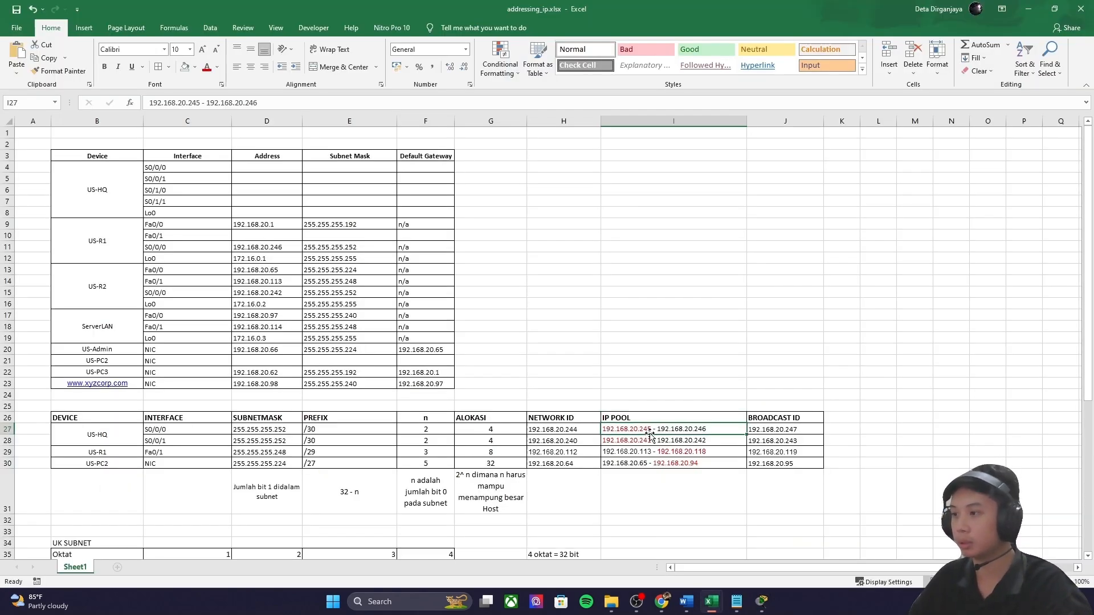
{"action": "left_click", "coordinate": [766, 605]}
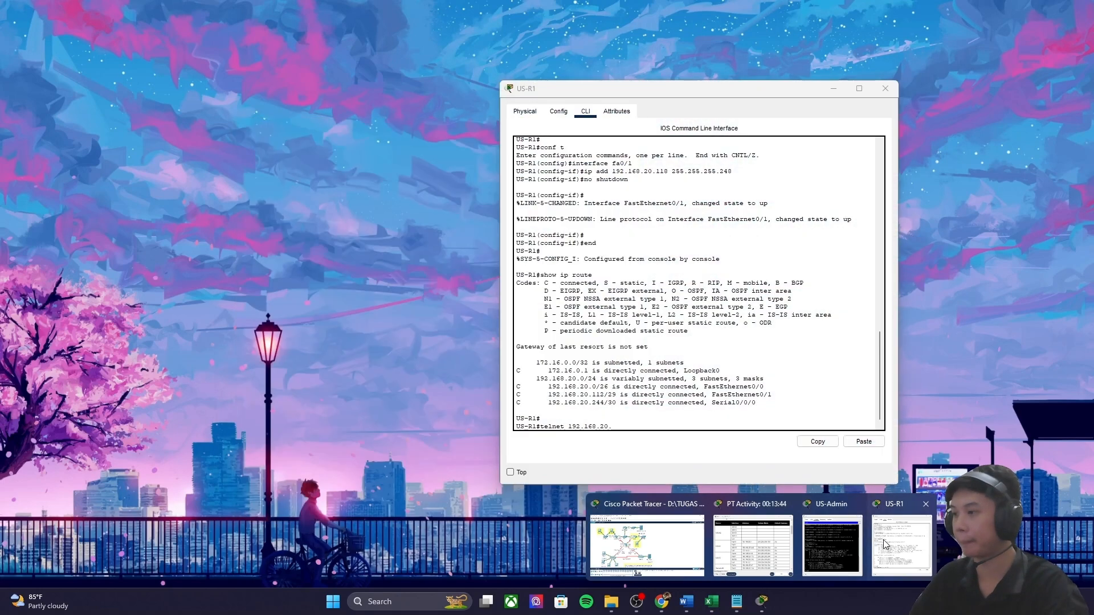
{"action": "left_click", "coordinate": [885, 544]}
{"action": "type", "text": "245"}
{"action": "key", "text": "Return"}
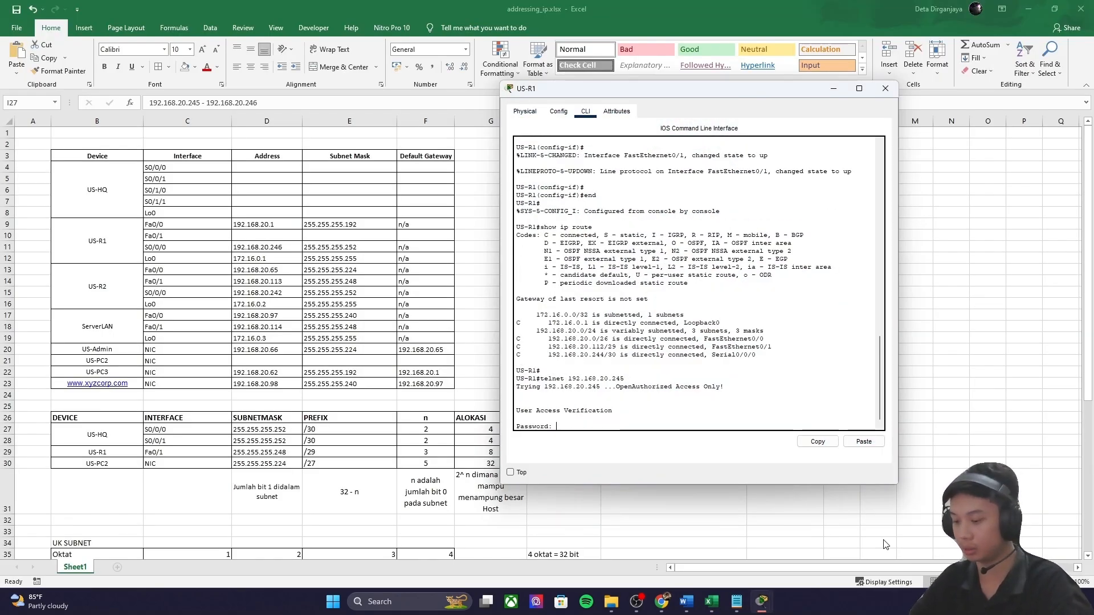
{"action": "key", "text": "Return"}
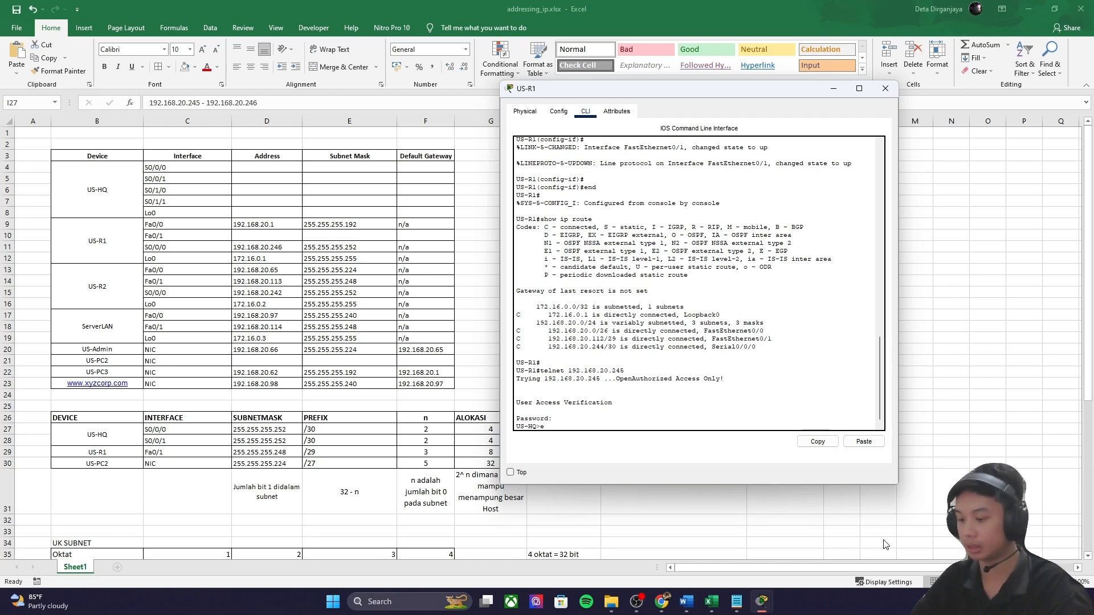
{"action": "type", "text": "en"}
{"action": "key", "text": "Return"}
{"action": "key", "text": "Return"}
{"action": "key", "text": "Return"}
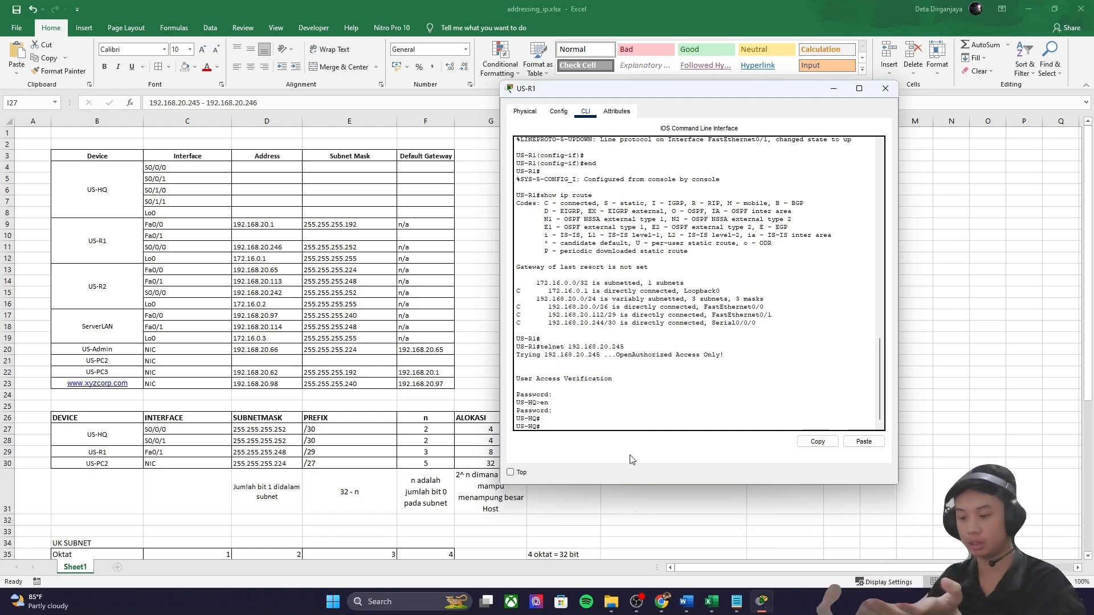
Step: Run show ip route and then show the running configuration on US-HQ, paging through it
{"action": "type", "text": "show ip route"}
{"action": "key", "text": "Return"}
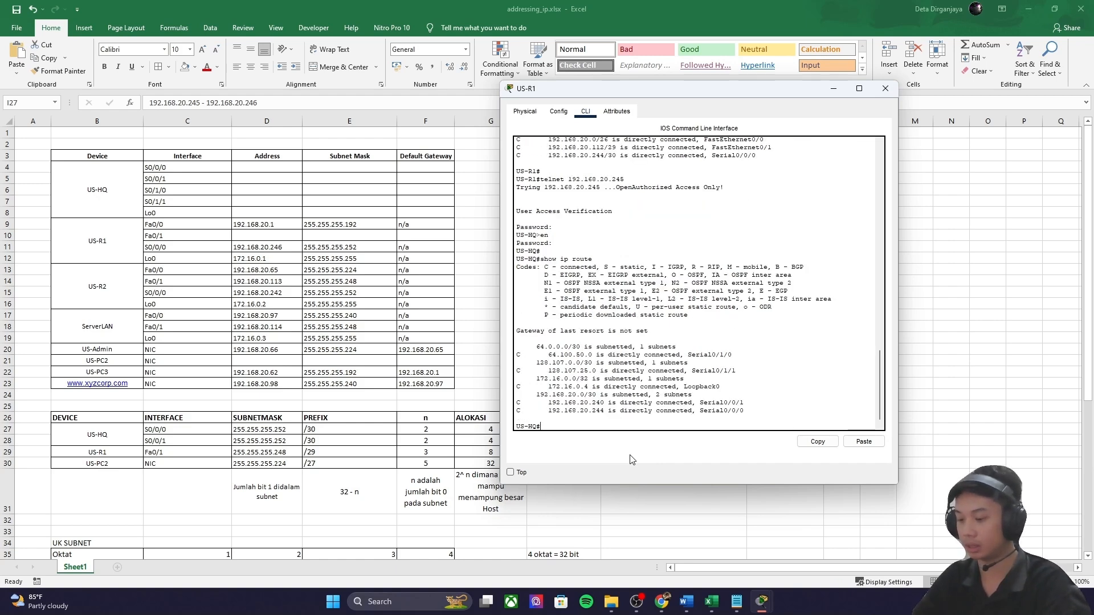
{"action": "type", "text": "w tu"}
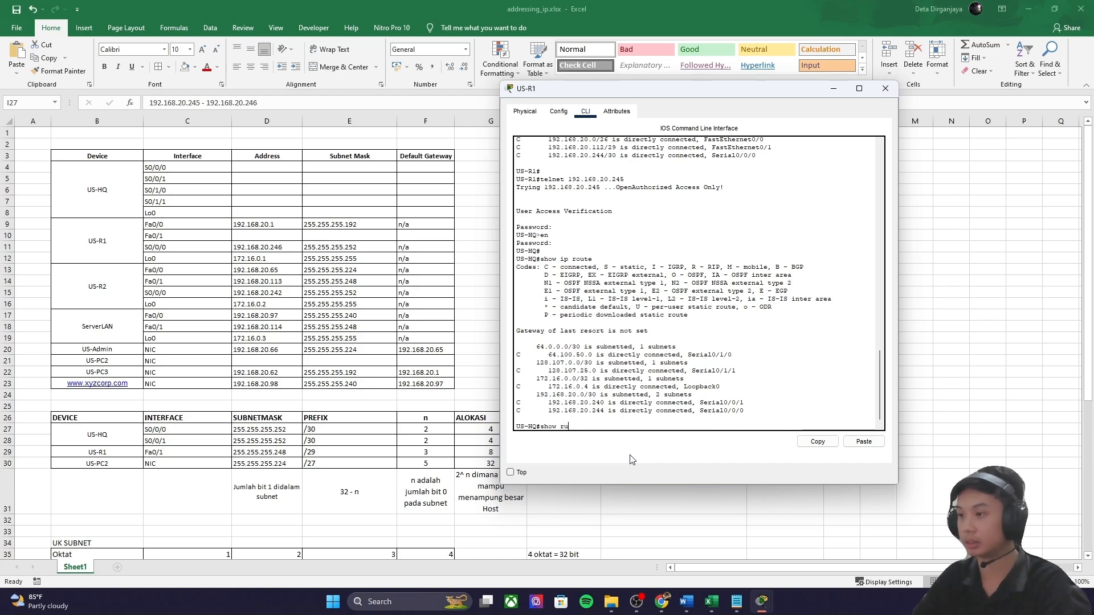
{"action": "type", "text": "n"}
{"action": "key", "text": "Return"}
{"action": "key", "text": "space"}
{"action": "key", "text": "Return"}
{"action": "key", "text": "Return"}
{"action": "key", "text": "Return"}
{"action": "key", "text": "Return"}
{"action": "key", "text": "Return"}
{"action": "key", "text": "Return"}
{"action": "key", "text": "Return"}
{"action": "key", "text": "Return"}
{"action": "key", "text": "Return"}
{"action": "key", "text": "Return"}
{"action": "key", "text": "Return"}
{"action": "key", "text": "Return"}
{"action": "key", "text": "Return"}
{"action": "key", "text": "Return"}
{"action": "key", "text": "Return"}
{"action": "key", "text": "Return"}
{"action": "key", "text": "Return"}
{"action": "key", "text": "Return"}
{"action": "key", "text": "Return"}
{"action": "key", "text": "Return"}
{"action": "key", "text": "Return"}
{"action": "key", "text": "Return"}
{"action": "key", "text": "Return"}
{"action": "key", "text": "Return"}
{"action": "key", "text": "Return"}
{"action": "key", "text": "Return"}
{"action": "key", "text": "Return"}
{"action": "key", "text": "Return"}
{"action": "key", "text": "Return"}
{"action": "key", "text": "Return"}
{"action": "key", "text": "Return"}
{"action": "key", "text": "Return"}
{"action": "key", "text": "Return"}
{"action": "key", "text": "Return"}
{"action": "key", "text": "Return"}
{"action": "key", "text": "Return"}
{"action": "key", "text": "Return"}
{"action": "key", "text": "Return"}
{"action": "key", "text": "Return"}
{"action": "key", "text": "Return"}
Step: Scroll back through the configuration to check Serial addresses 192.168.20.245 and 192.168.20.241
{"action": "scroll", "coordinate": [642, 367], "scroll_direction": "up", "scroll_amount": 10}
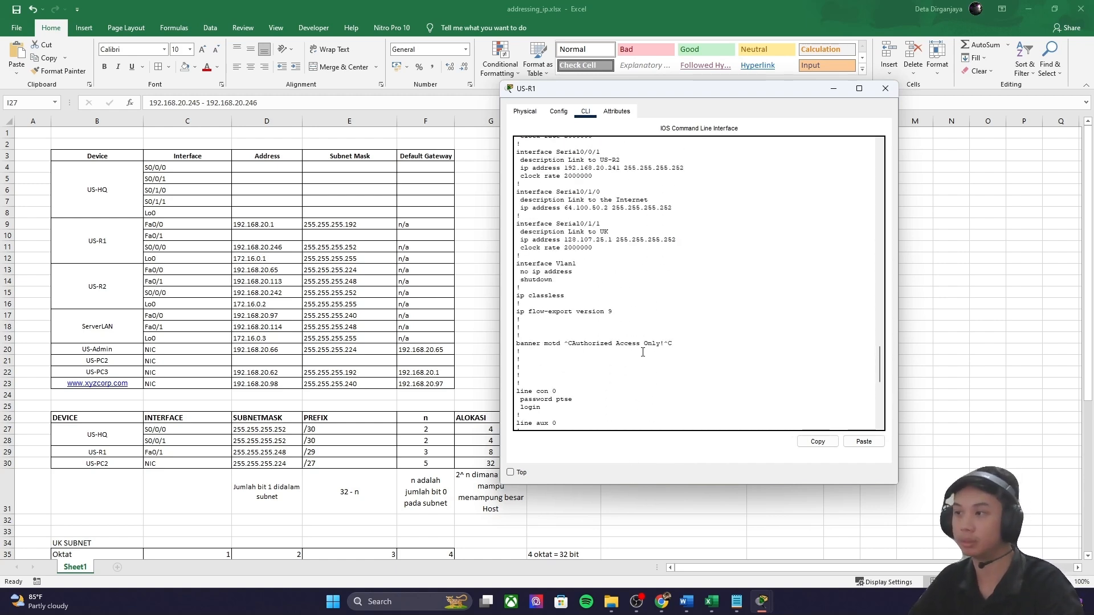
{"action": "double_click", "coordinate": [565, 263]}
{"action": "scroll", "coordinate": [591, 282], "scroll_direction": "up", "scroll_amount": 3}
{"action": "left_click_drag", "start_coordinate": [565, 292], "coordinate": [621, 304]}
{"action": "scroll", "coordinate": [570, 307], "scroll_direction": "up", "scroll_amount": 2}
{"action": "scroll", "coordinate": [608, 342], "scroll_direction": "up", "scroll_amount": 2}
{"action": "scroll", "coordinate": [562, 315], "scroll_direction": "up", "scroll_amount": 2}
{"action": "scroll", "coordinate": [564, 314], "scroll_direction": "up", "scroll_amount": 3}
{"action": "scroll", "coordinate": [573, 334], "scroll_direction": "down", "scroll_amount": 1}
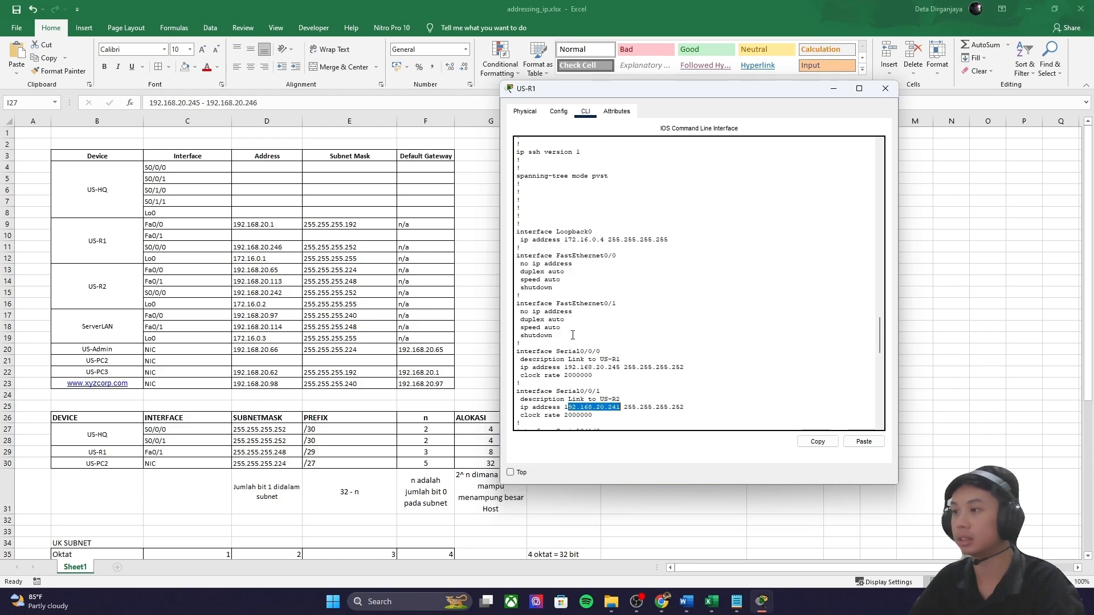
{"action": "scroll", "coordinate": [575, 336], "scroll_direction": "down", "scroll_amount": 1}
{"action": "scroll", "coordinate": [584, 342], "scroll_direction": "down", "scroll_amount": 9}
{"action": "scroll", "coordinate": [578, 371], "scroll_direction": "up", "scroll_amount": 3}
{"action": "key", "text": "Return"}
{"action": "key", "text": "Return"}
{"action": "key", "text": "Return"}
{"action": "key", "text": "Return"}
{"action": "key", "text": "Return"}
{"action": "key", "text": "Return"}
{"action": "key", "text": "Return"}
{"action": "key", "text": "Return"}
{"action": "key", "text": "Return"}
{"action": "key", "text": "Return"}
{"action": "key", "text": "Return"}
{"action": "key", "text": "Return"}
{"action": "key", "text": "Return"}
{"action": "key", "text": "Return"}
{"action": "key", "text": "Return"}
{"action": "key", "text": "Return"}
{"action": "key", "text": "Return"}
{"action": "key", "text": "Return"}
{"action": "key", "text": "Return"}
{"action": "key", "text": "Return"}
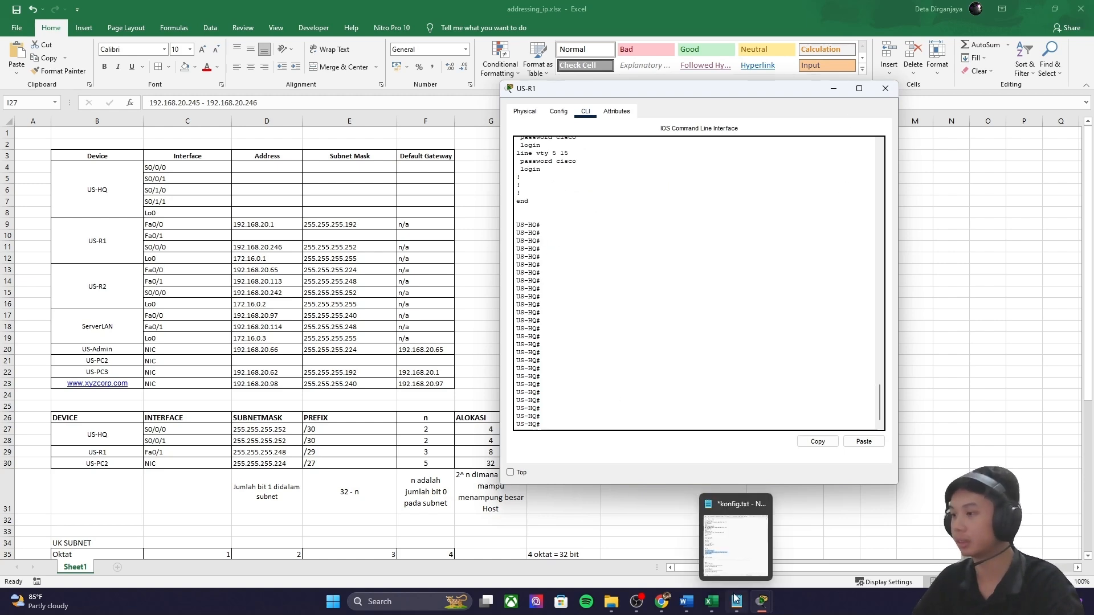
{"action": "mouse_move", "coordinate": [729, 602]}
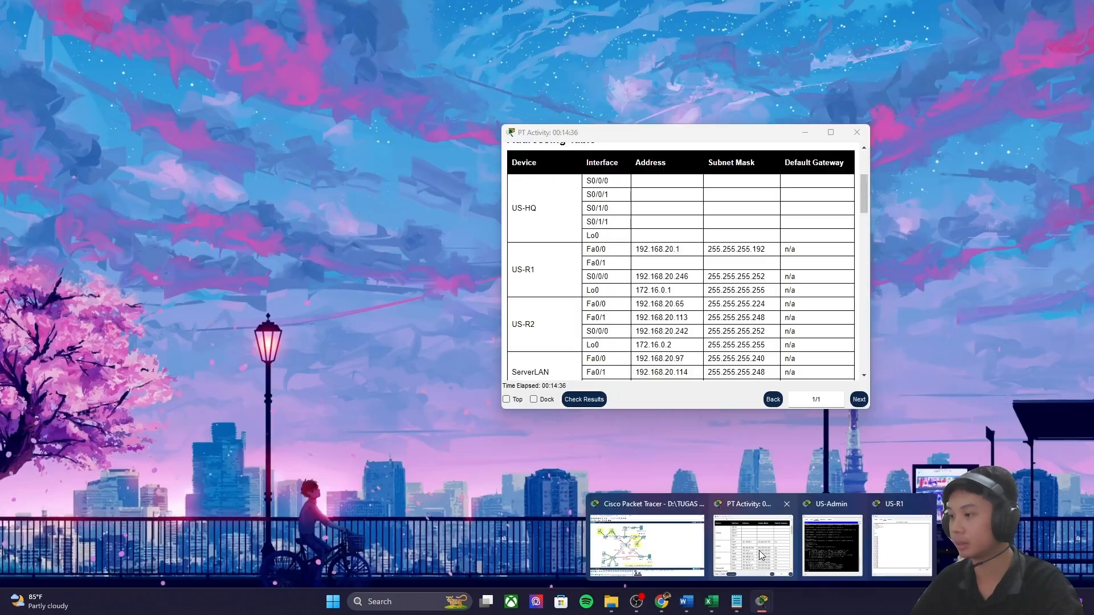
Step: Read Step 3: a summary route via 128.107.25.2 covering UK subnets starting at 10.10.0.0/24
{"action": "left_click", "coordinate": [752, 544]}
{"action": "scroll", "coordinate": [634, 281], "scroll_direction": "down", "scroll_amount": 10}
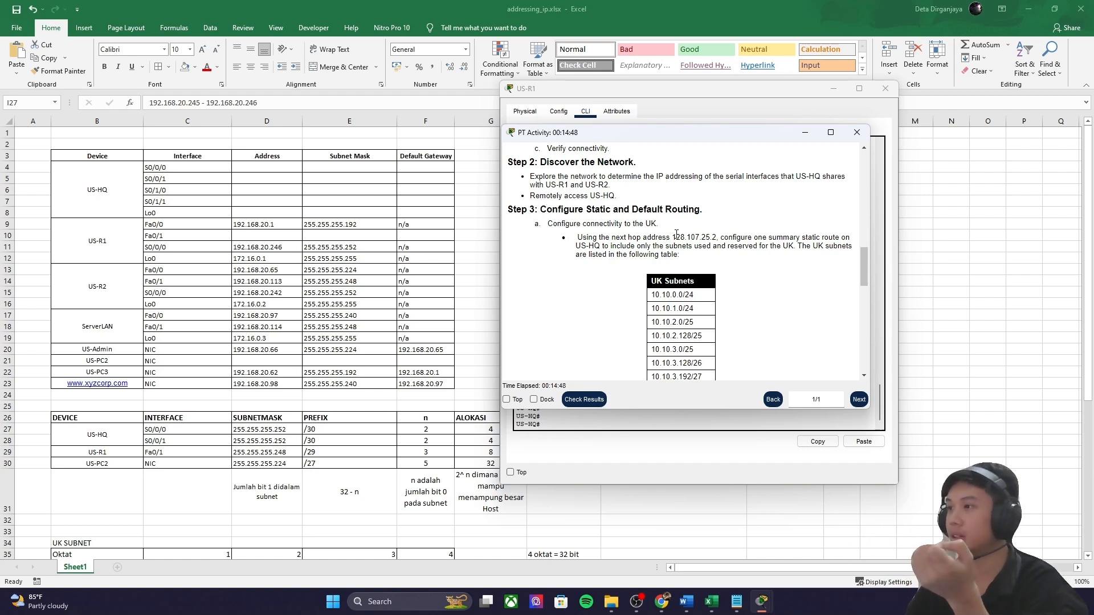
{"action": "left_click_drag", "start_coordinate": [675, 237], "coordinate": [714, 235]}
{"action": "left_click", "coordinate": [722, 235]}
{"action": "scroll", "coordinate": [721, 234], "scroll_direction": "down", "scroll_amount": 3}
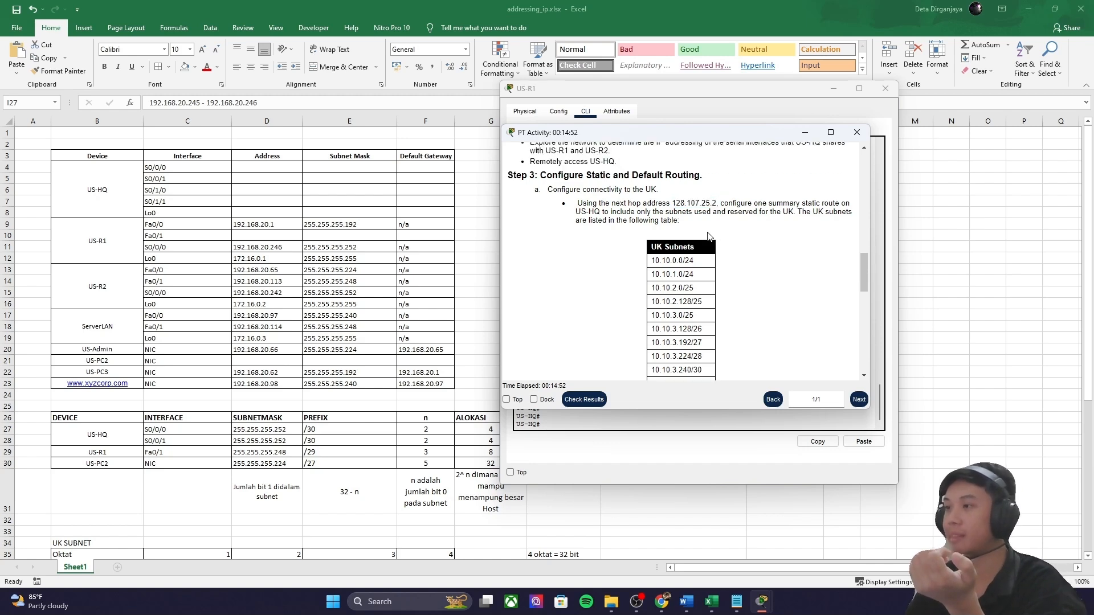
{"action": "left_click_drag", "start_coordinate": [652, 209], "coordinate": [712, 236]}
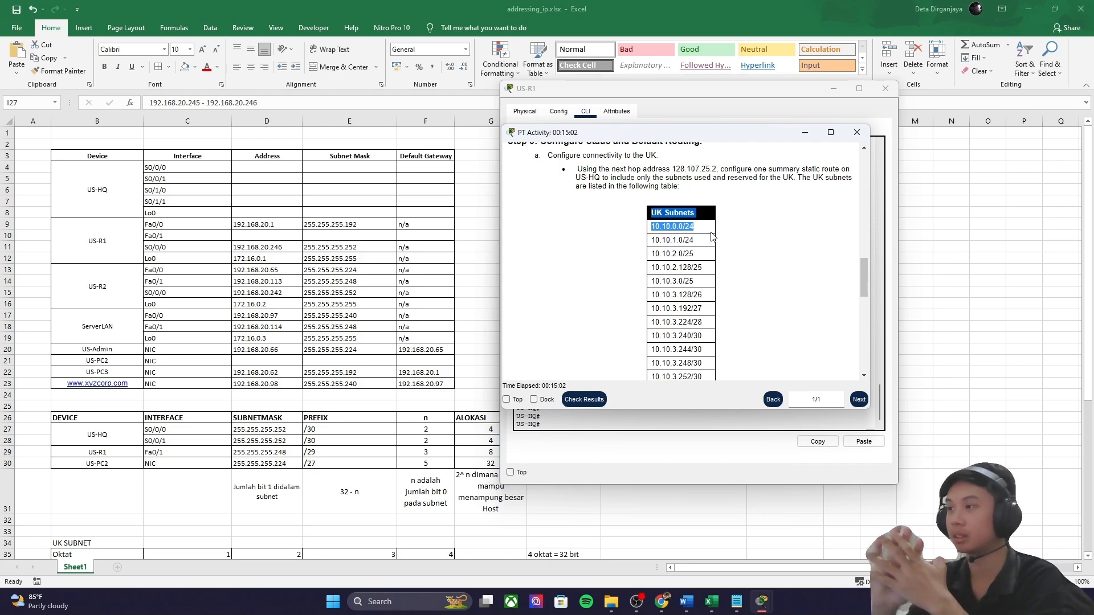
{"action": "scroll", "coordinate": [655, 208], "scroll_direction": "down", "scroll_amount": 1}
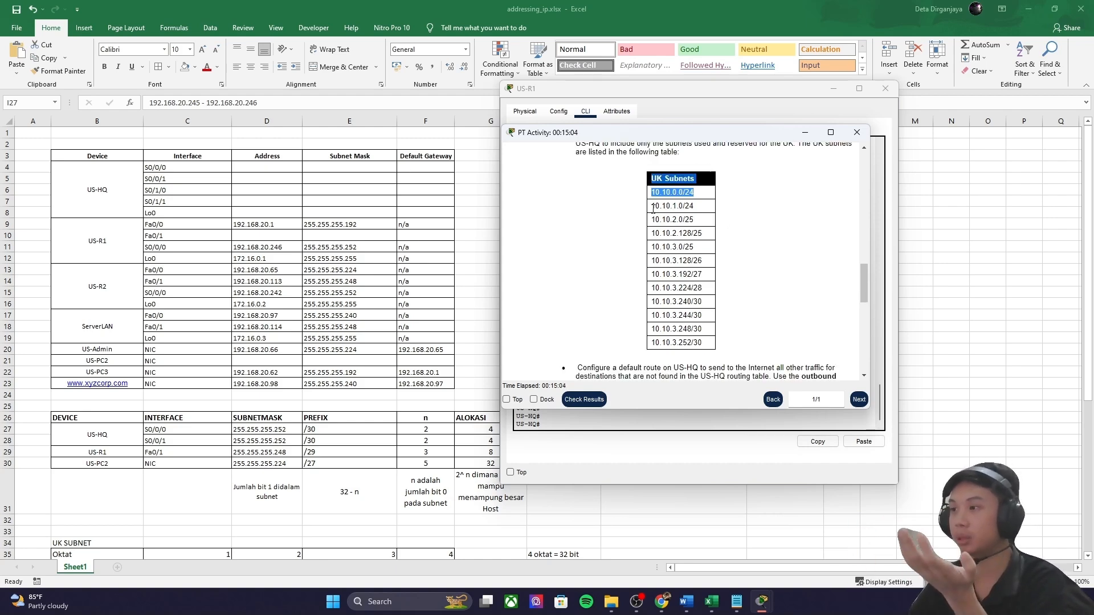
{"action": "scroll", "coordinate": [652, 210], "scroll_direction": "up", "scroll_amount": 1}
Step: Select cell C36 and check the octets of UK subnet 10.10.0.0/24 in the activity
{"action": "key", "text": "alt+Tab"}
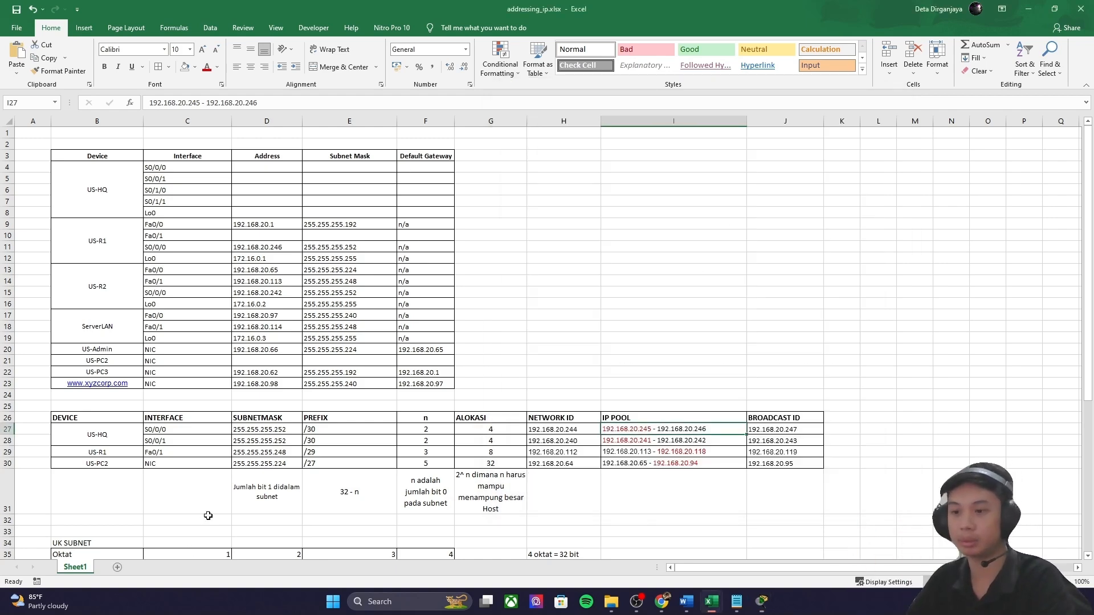
{"action": "scroll", "coordinate": [196, 523], "scroll_direction": "down", "scroll_amount": 1}
{"action": "left_click", "coordinate": [197, 528]}
{"action": "scroll", "coordinate": [197, 525], "scroll_direction": "down", "scroll_amount": 3}
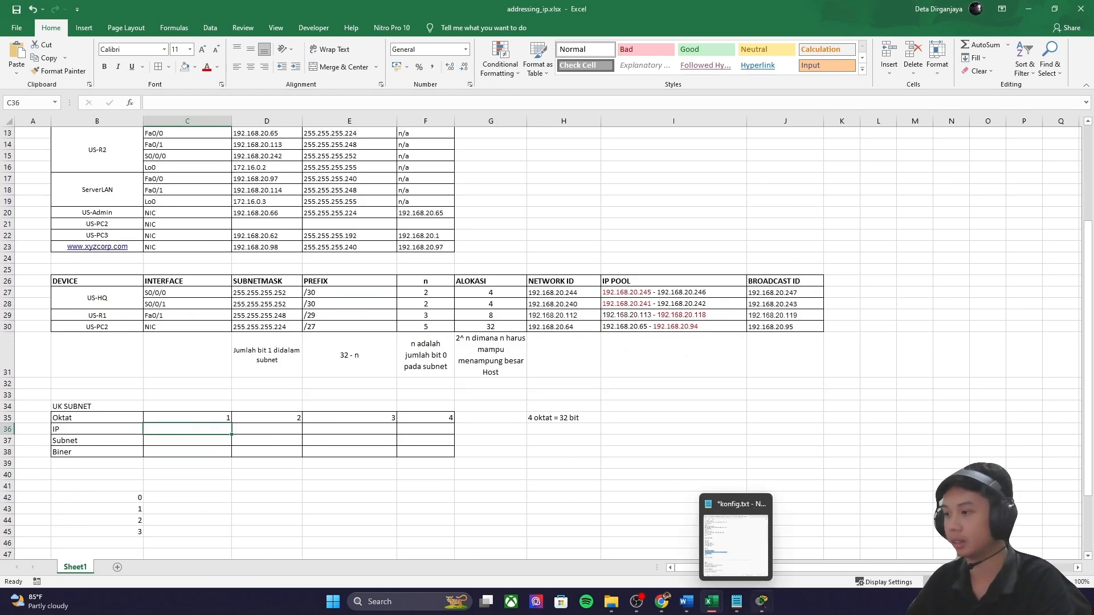
{"action": "mouse_move", "coordinate": [762, 608]}
{"action": "left_click", "coordinate": [780, 545]}
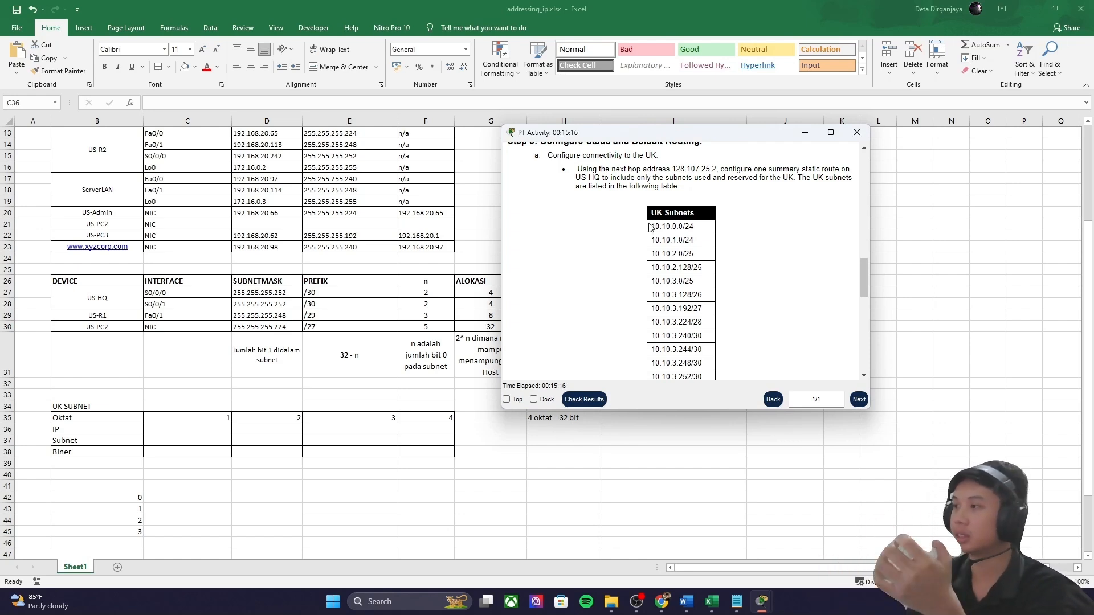
{"action": "triple_click", "coordinate": [667, 227]}
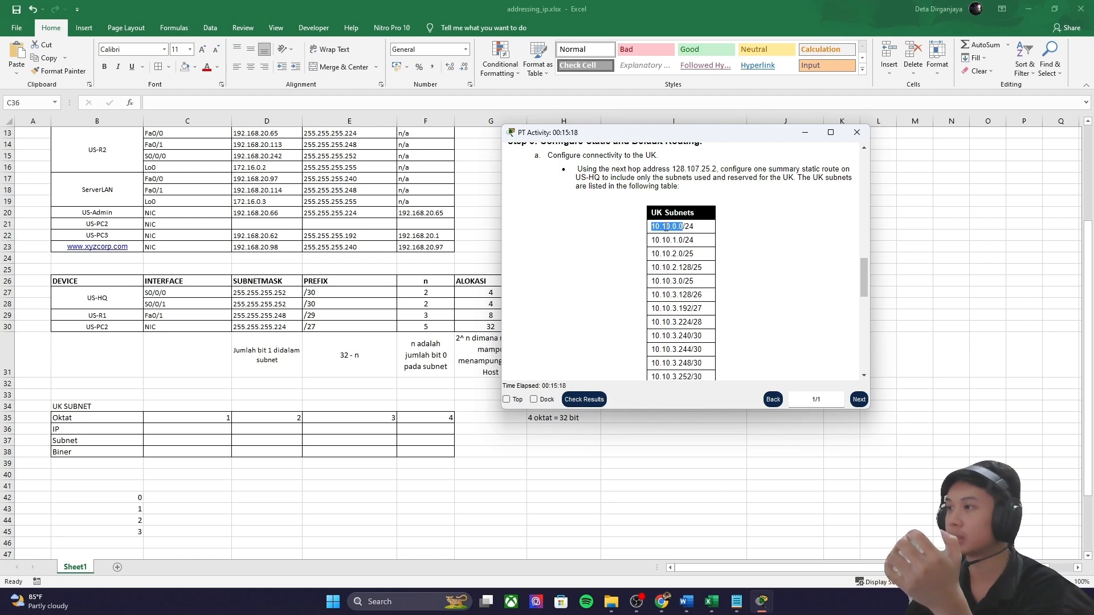
{"action": "left_click", "coordinate": [668, 237]}
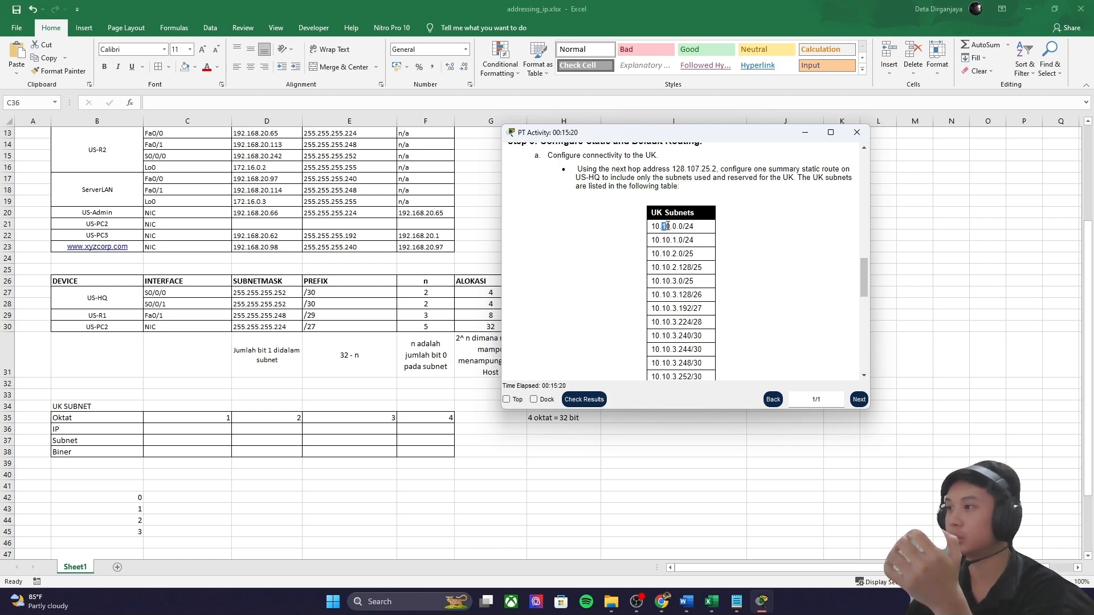
{"action": "left_click", "coordinate": [674, 226]}
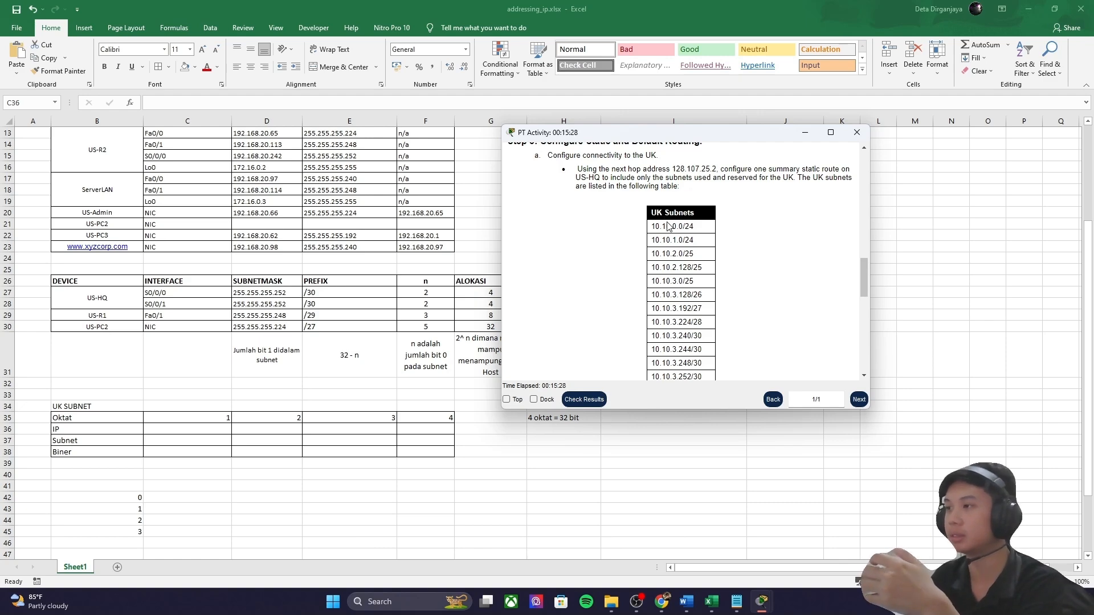
{"action": "scroll", "coordinate": [655, 284], "scroll_direction": "down", "scroll_amount": 2}
{"action": "scroll", "coordinate": [667, 279], "scroll_direction": "up", "scroll_amount": 2}
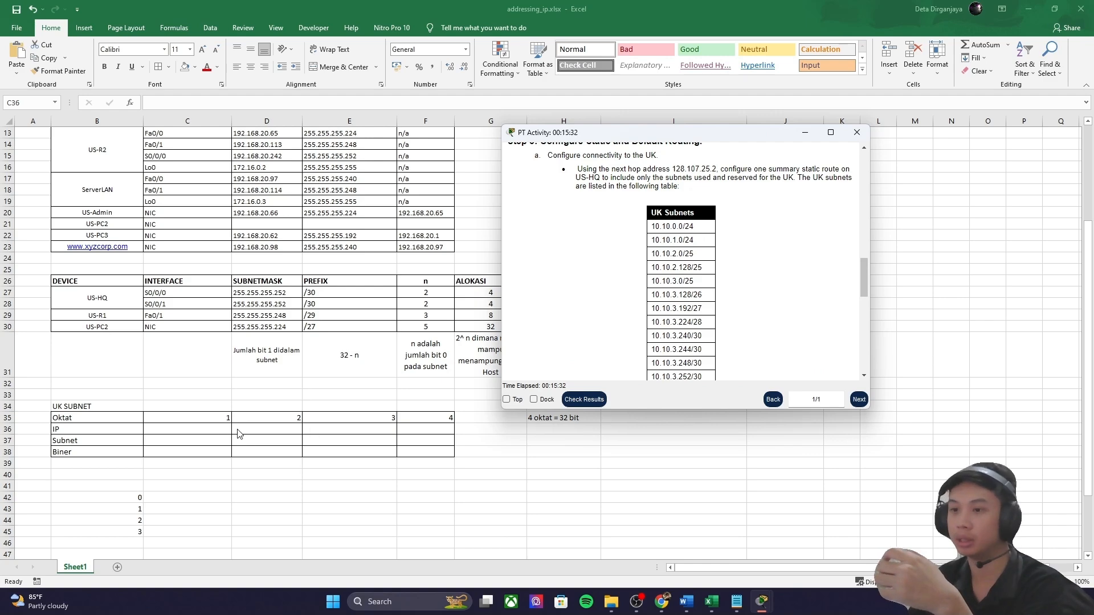
Step: Enter 10 in C36 and 10 in D36 as the first two IP octets
{"action": "left_click", "coordinate": [219, 428]}
{"action": "type", "text": "10"}
{"action": "key", "text": "Tab"}
{"action": "type", "text": "10"}
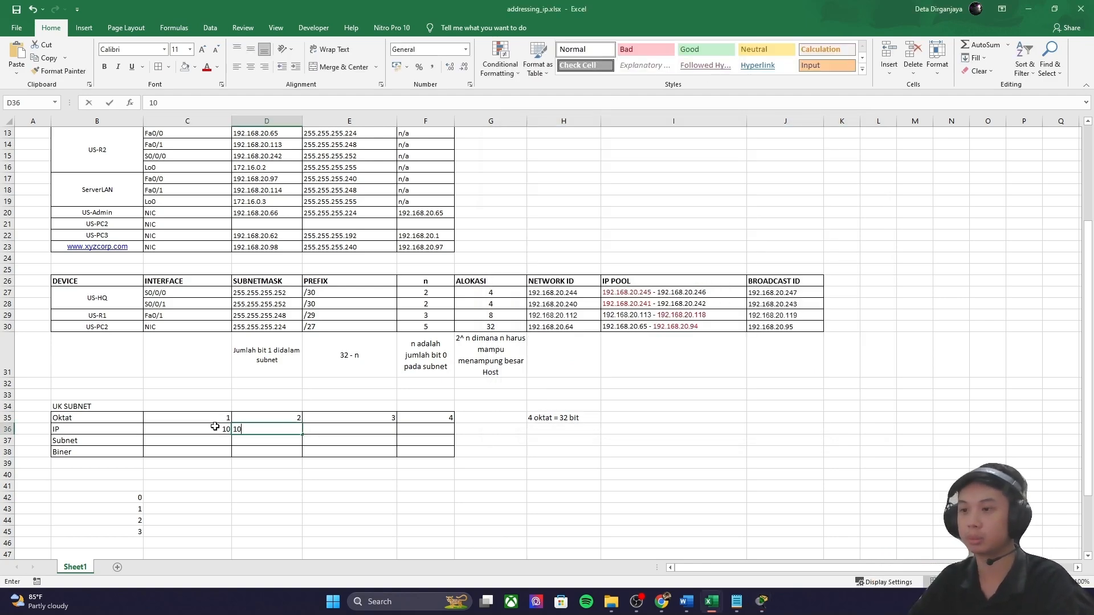
{"action": "key", "text": "Tab"}
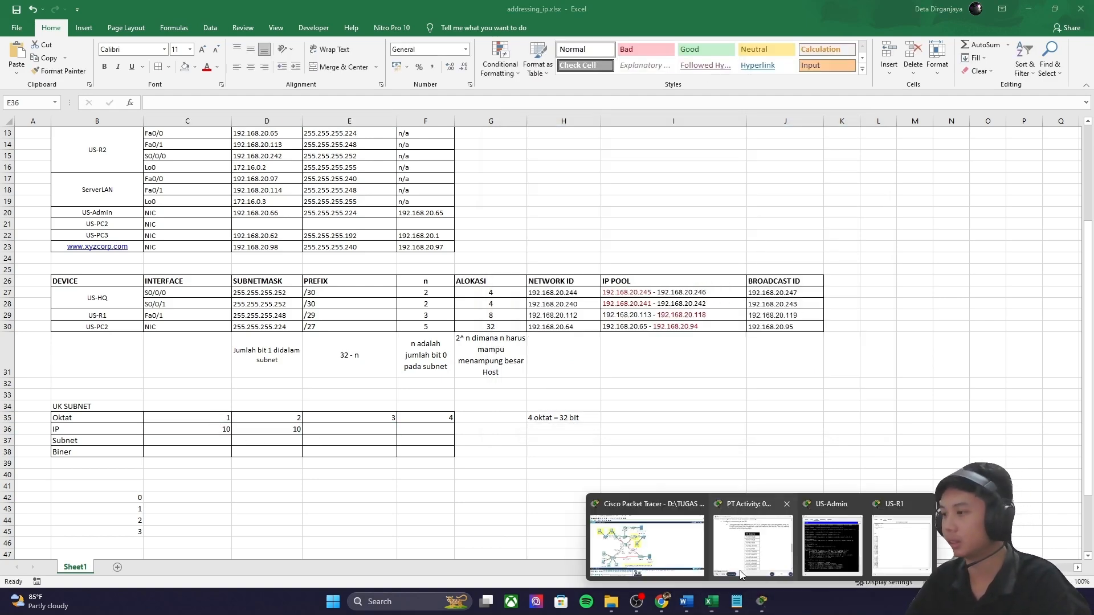
{"action": "left_click", "coordinate": [723, 559]}
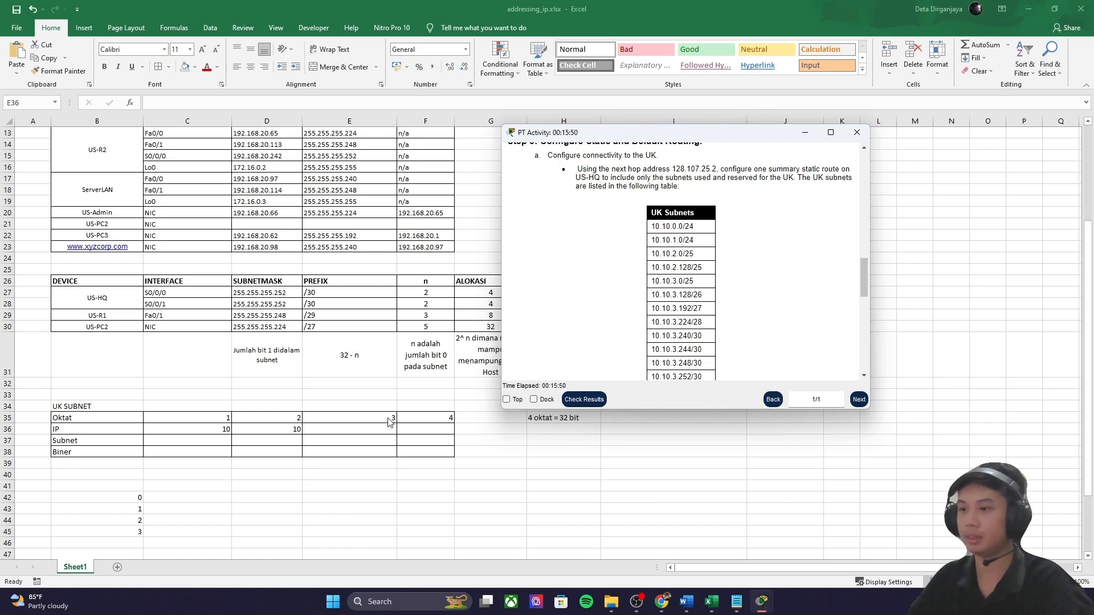
Step: Enter 0 in E36 and F36 to complete the IP 10.10.0.0
{"action": "left_click", "coordinate": [338, 431]}
{"action": "type", "text": "0"}
{"action": "key", "text": "Tab"}
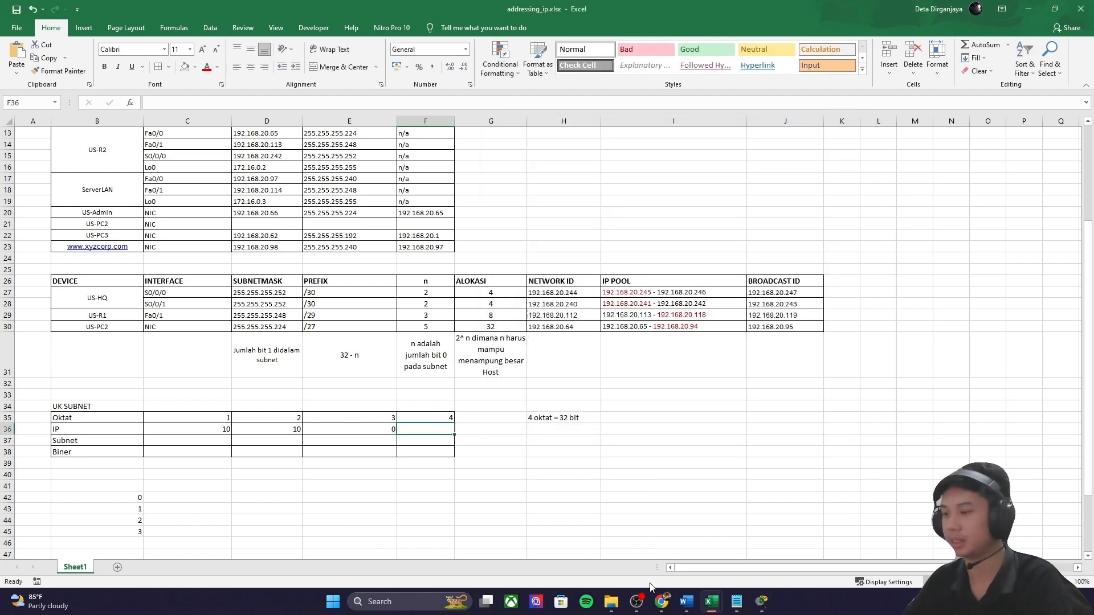
{"action": "left_click", "coordinate": [750, 527]}
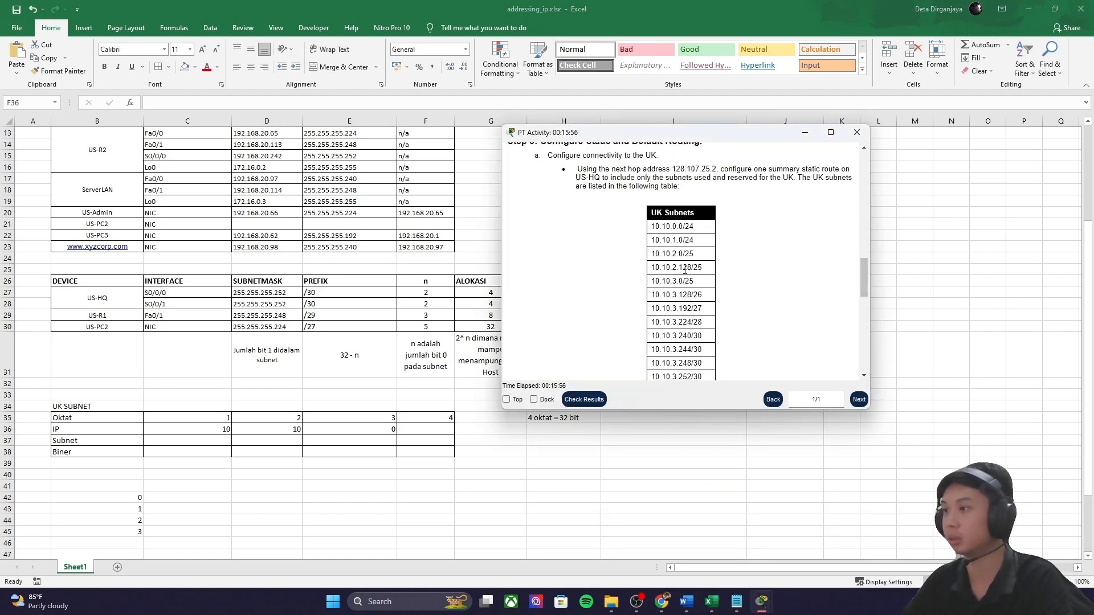
{"action": "left_click", "coordinate": [424, 431]}
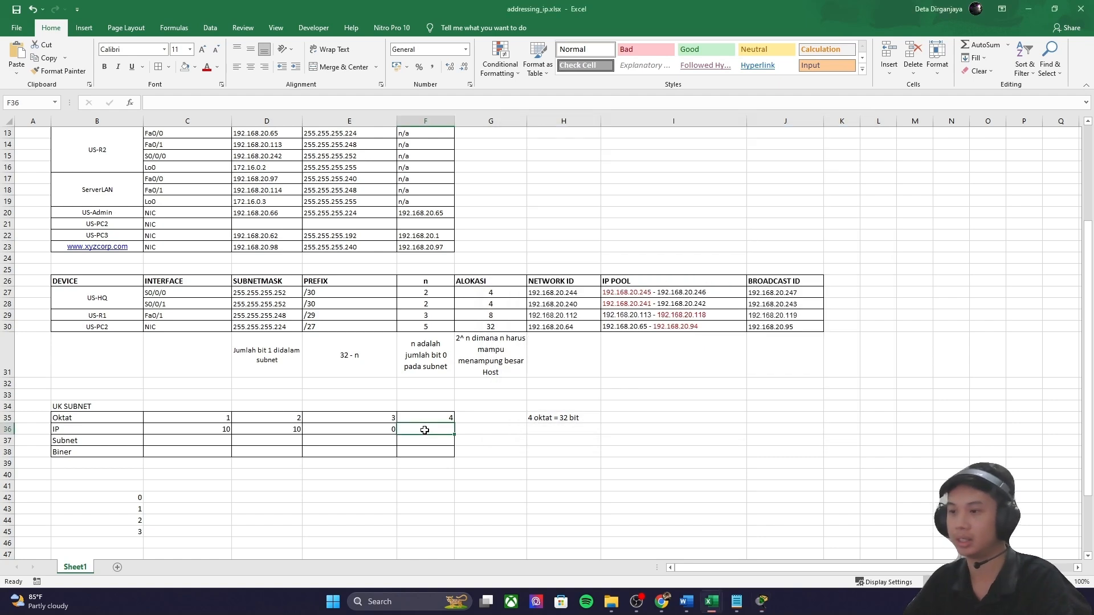
{"action": "type", "text": "0"}
{"action": "key", "text": "Tab"}
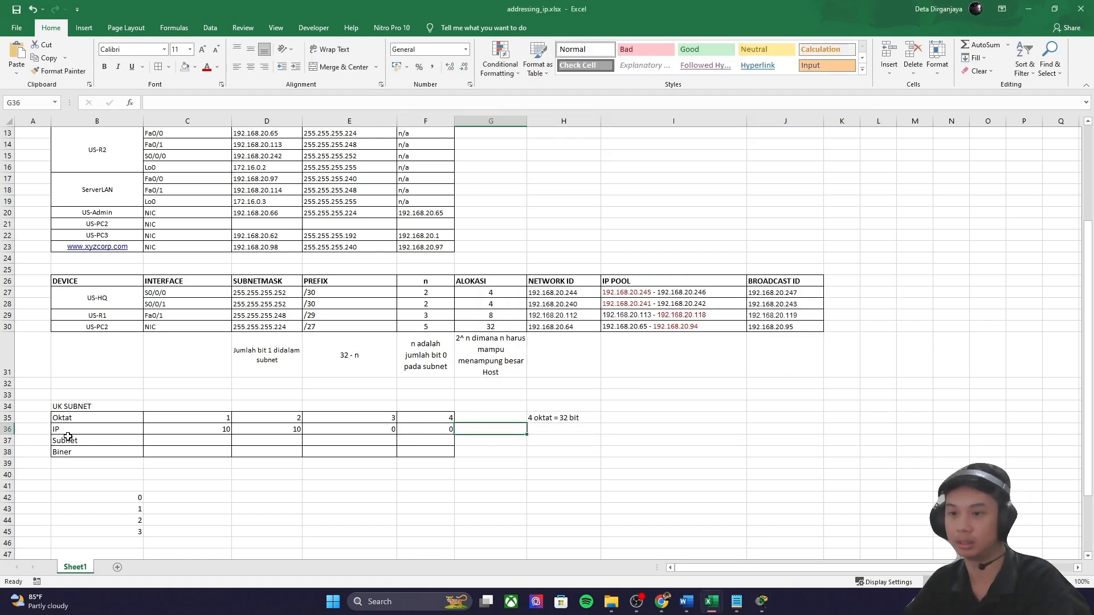
Step: Set the Subnet row's first two octets to 255 and 255, fixing the mistaken 2555
{"action": "left_click", "coordinate": [171, 442]}
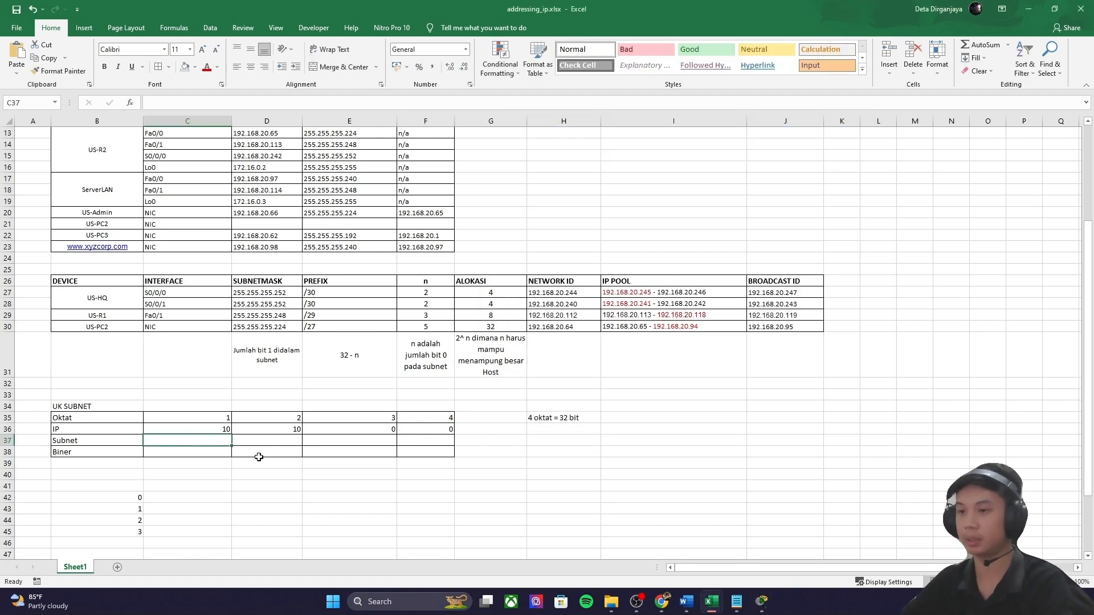
{"action": "type", "text": "25"}
{"action": "key", "text": "Tab"}
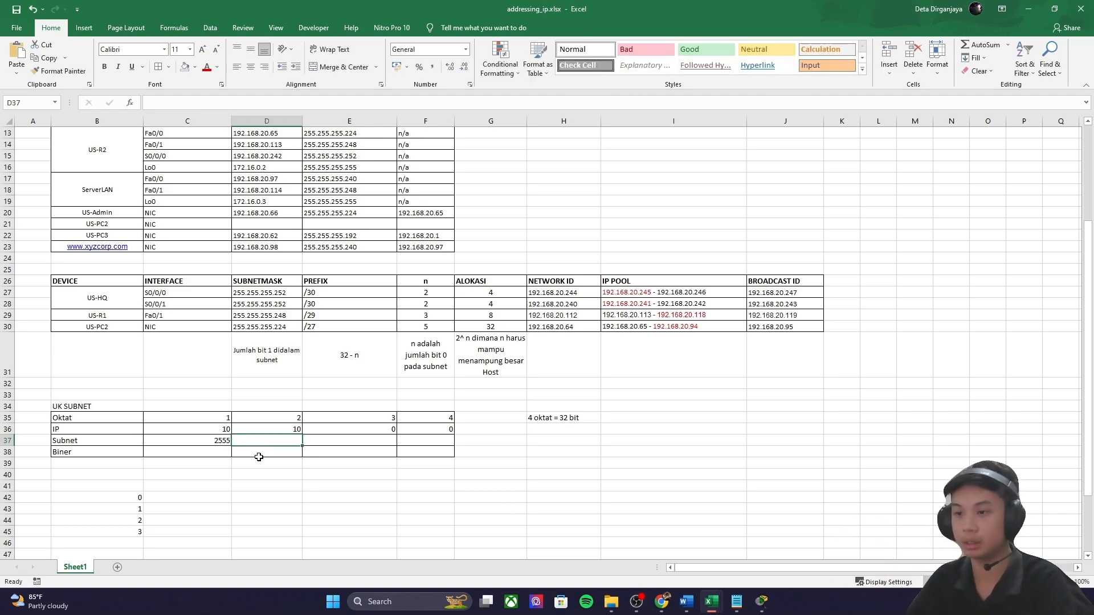
{"action": "left_click", "coordinate": [220, 442]}
{"action": "scroll", "coordinate": [217, 407], "scroll_direction": "down", "scroll_amount": 7}
{"action": "double_click", "coordinate": [226, 179]}
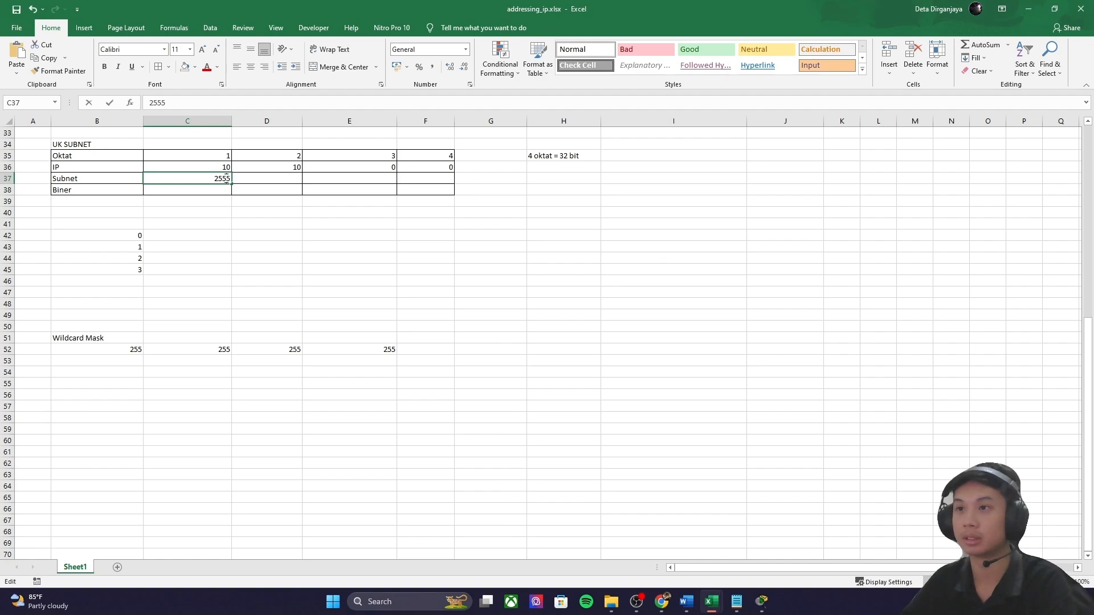
{"action": "key", "text": "BackSpace"}
{"action": "scroll", "coordinate": [234, 188], "scroll_direction": "up", "scroll_amount": 4}
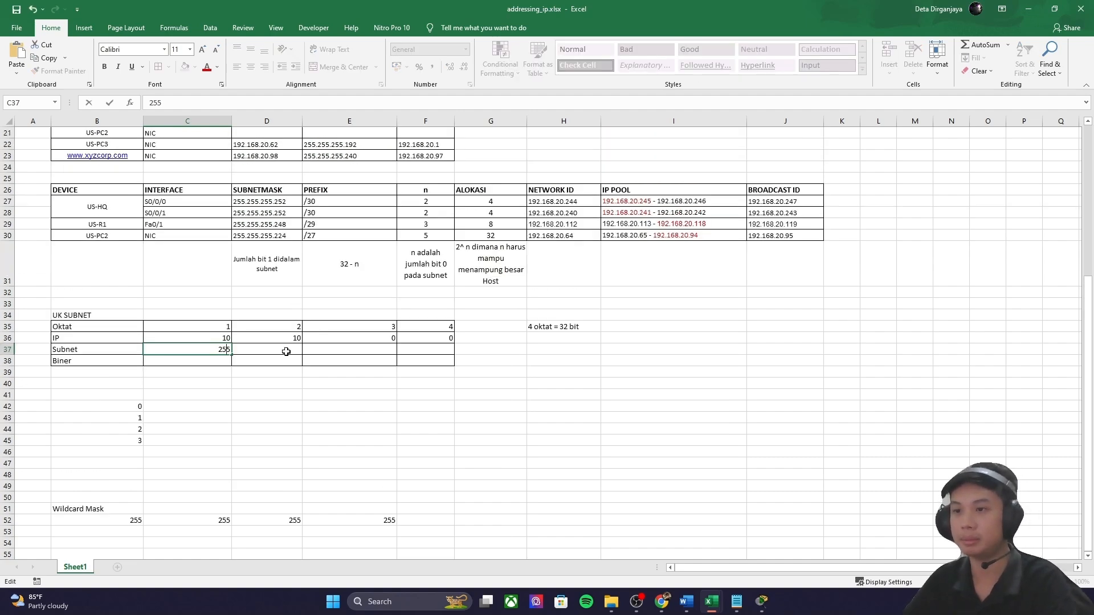
{"action": "left_click", "coordinate": [286, 352]}
{"action": "type", "text": "255"}
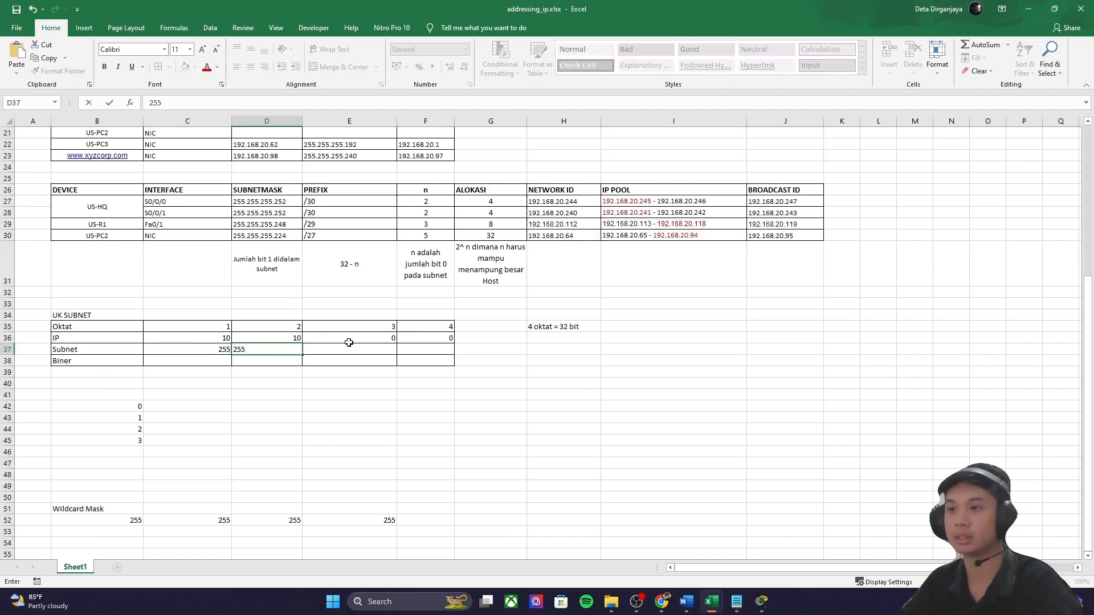
{"action": "left_click", "coordinate": [372, 342]}
Step: Compare the third octets of UK subnets 10.10.2.0/25 and 10.10.3.0/25 in the activity
{"action": "left_click_drag", "start_coordinate": [373, 328], "coordinate": [379, 336]}
{"action": "left_click", "coordinate": [764, 606]}
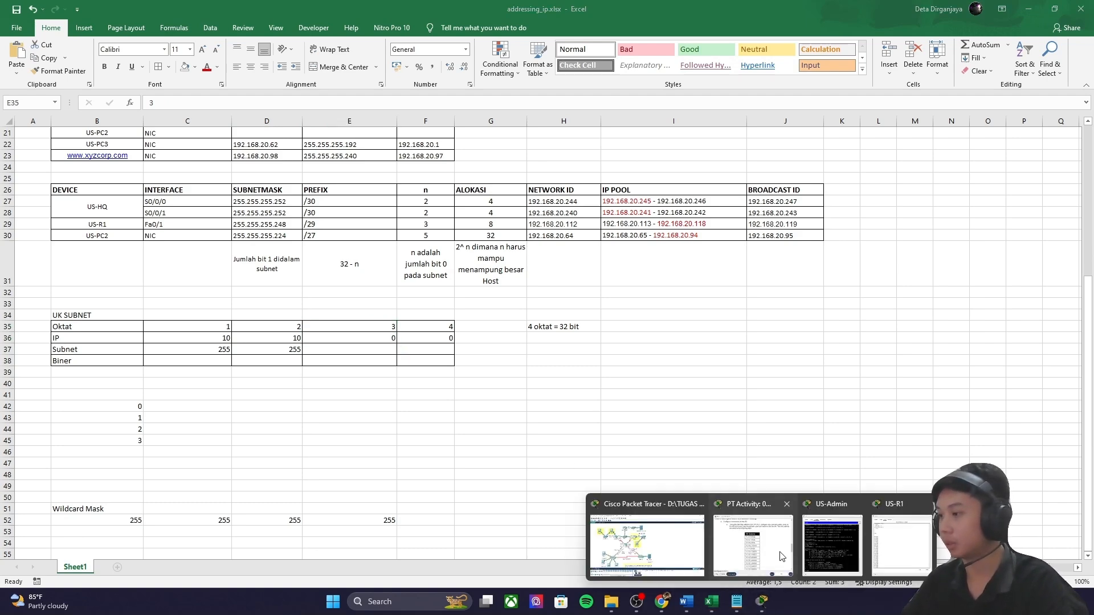
{"action": "left_click", "coordinate": [776, 551]}
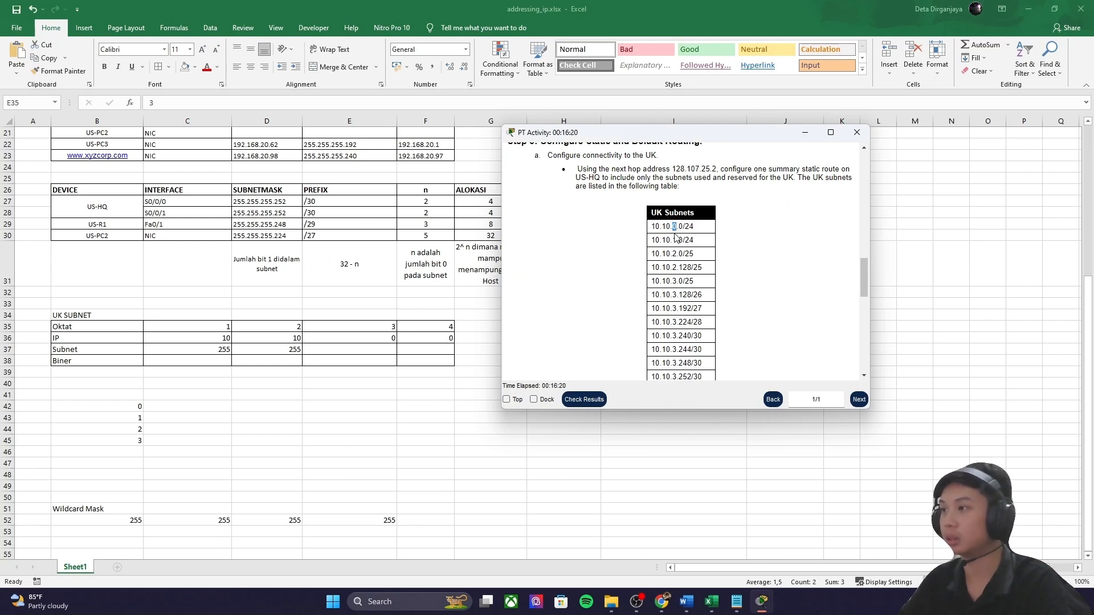
{"action": "double_click", "coordinate": [675, 253]}
{"action": "double_click", "coordinate": [674, 281]}
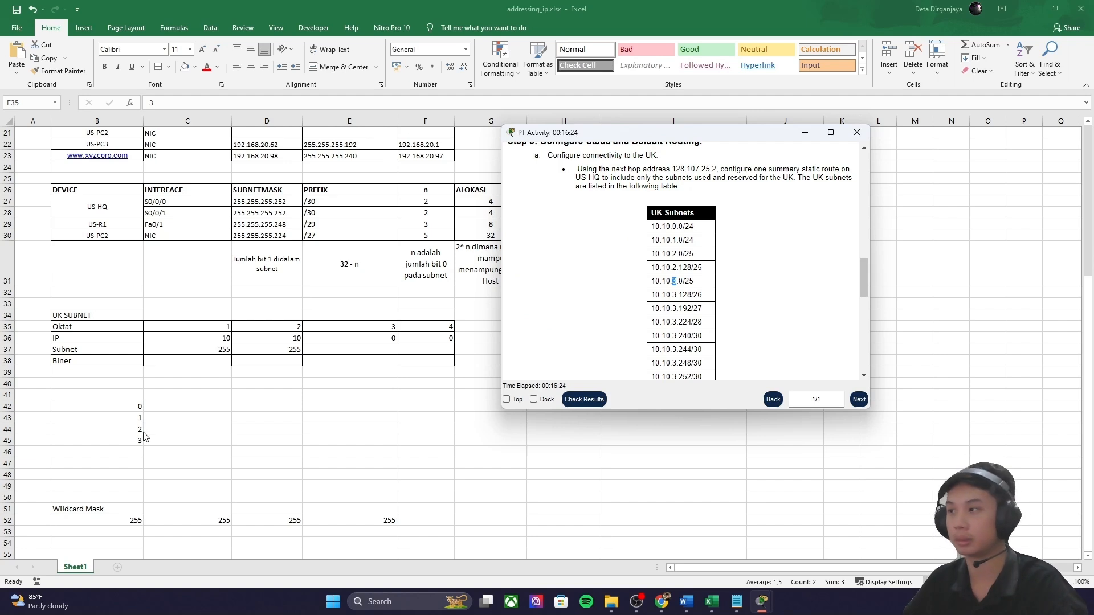
{"action": "left_click", "coordinate": [206, 408]}
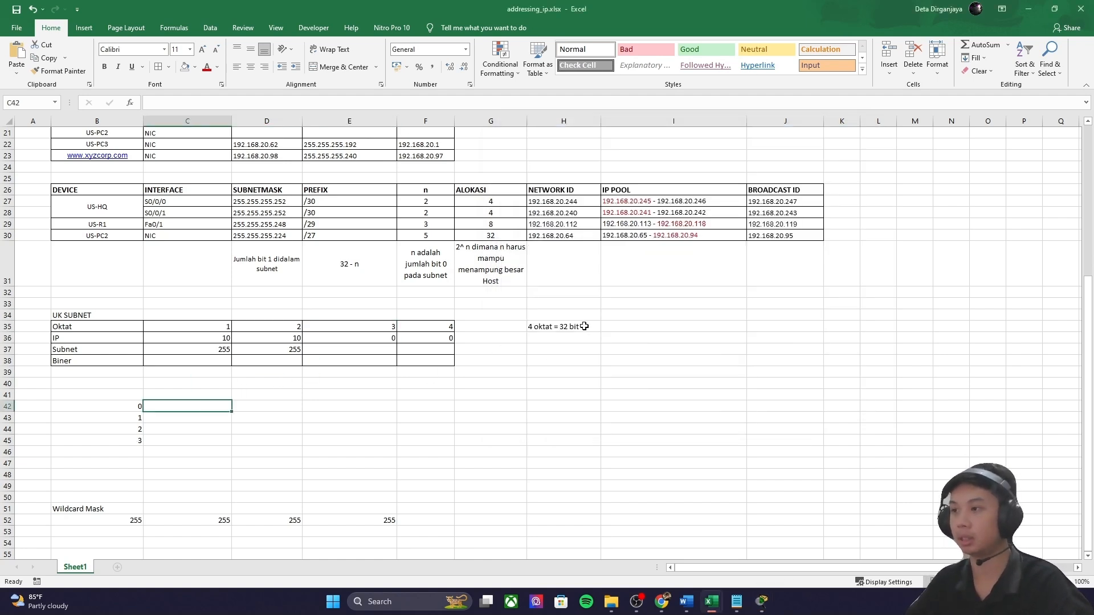
Step: Type binary values 0000 0000 to 0000 0011 beside the numbers 0 to 3 in C42:C45
{"action": "key", "text": "ctrl+Down"}
{"action": "left_click", "coordinate": [216, 406]}
{"action": "type", "text": "000"}
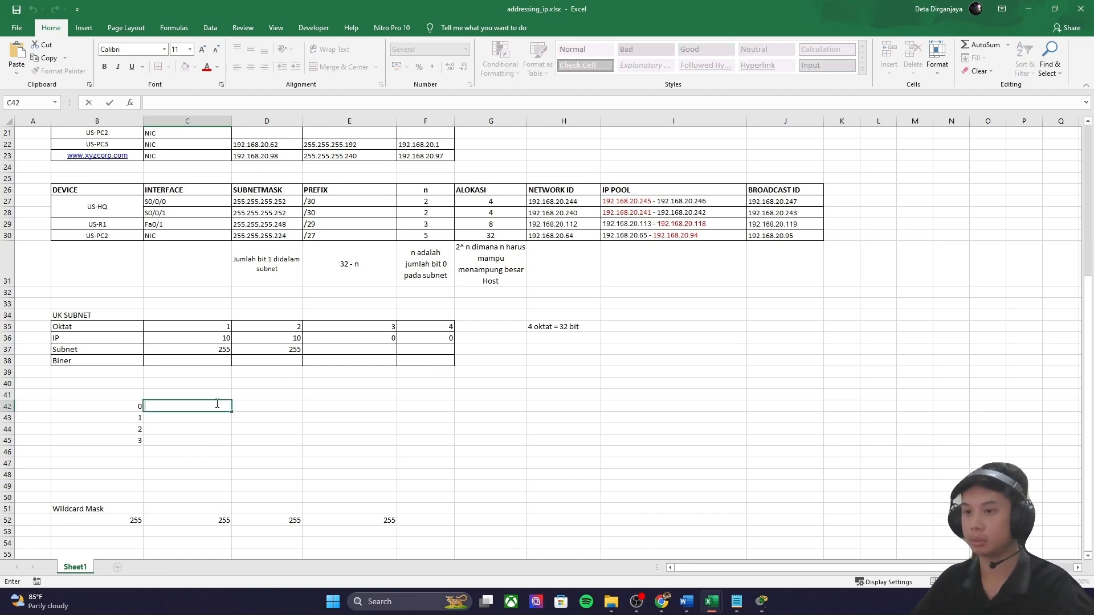
{"action": "type", "text": "0 0000"}
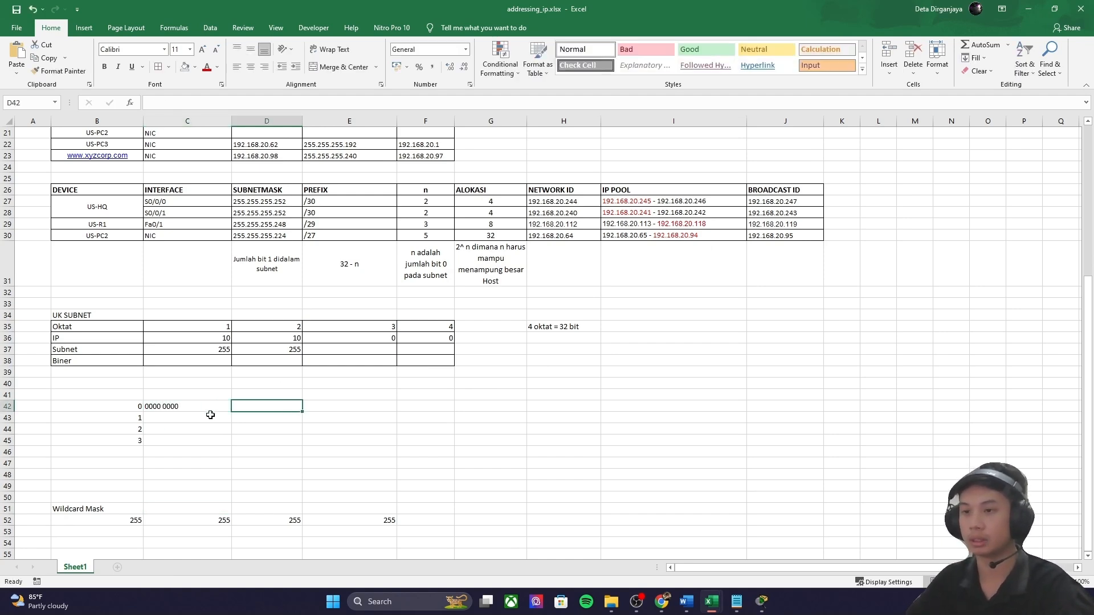
{"action": "double_click", "coordinate": [211, 416]}
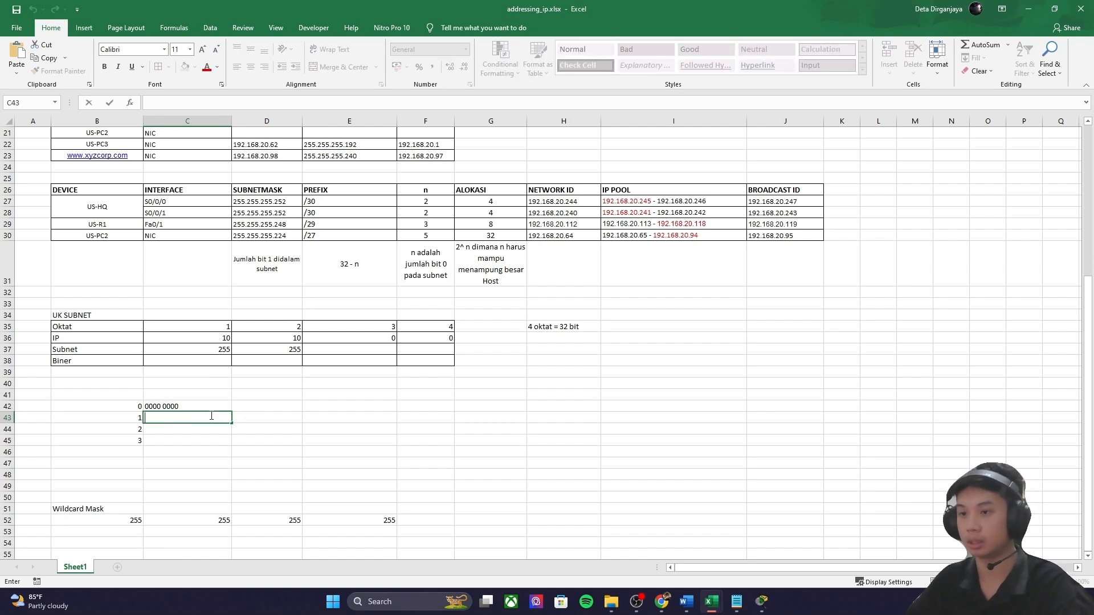
{"action": "type", "text": "0000 0001"}
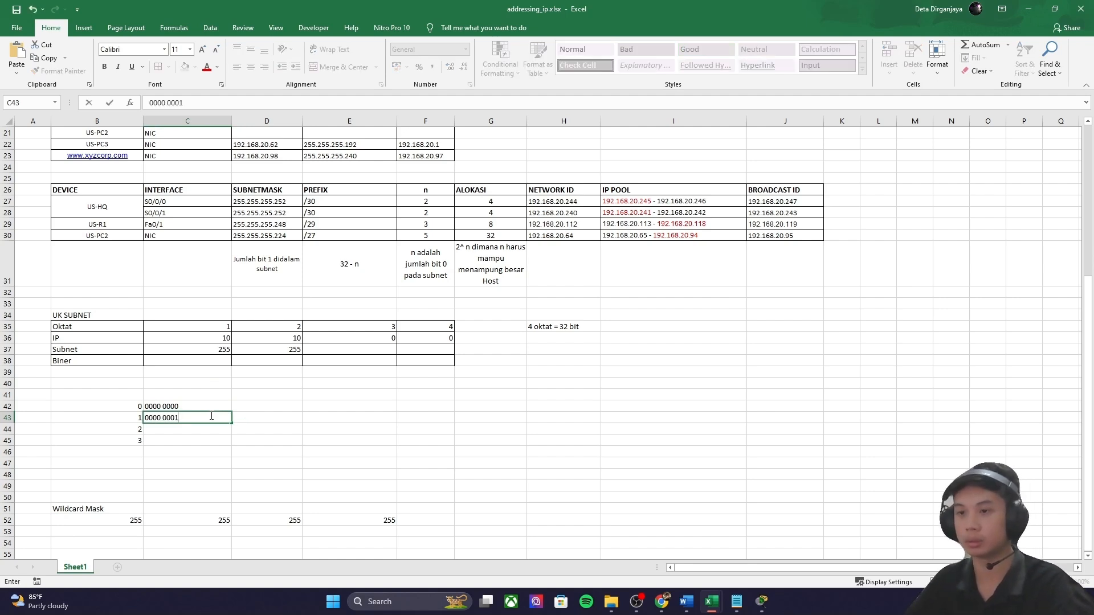
{"action": "key", "text": "Return"}
{"action": "type", "text": "0000 0010"}
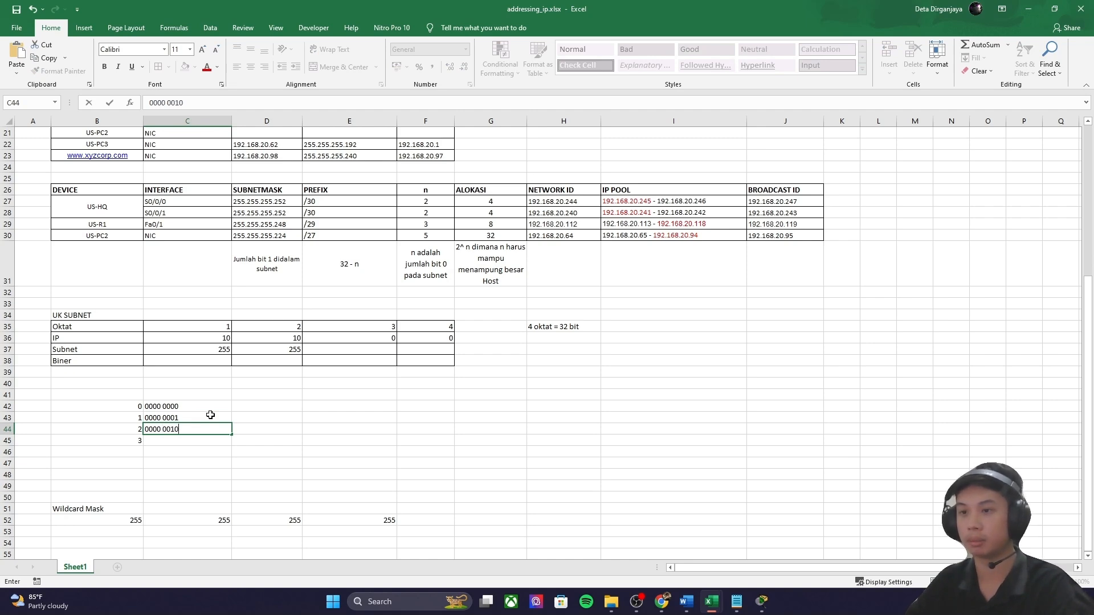
{"action": "key", "text": "Return"}
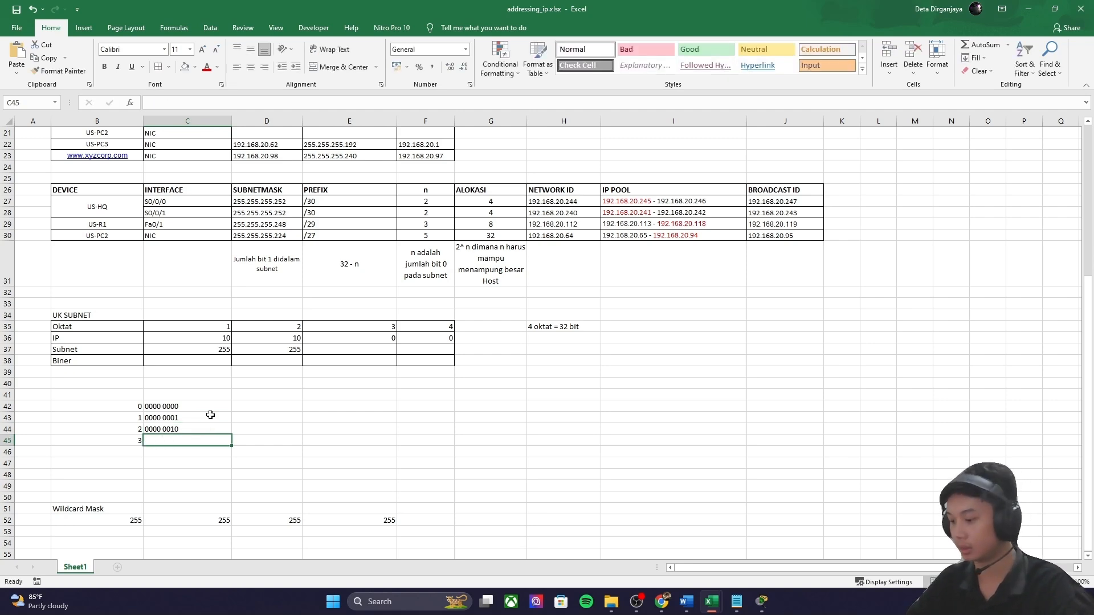
{"action": "type", "text": "0000 00"}
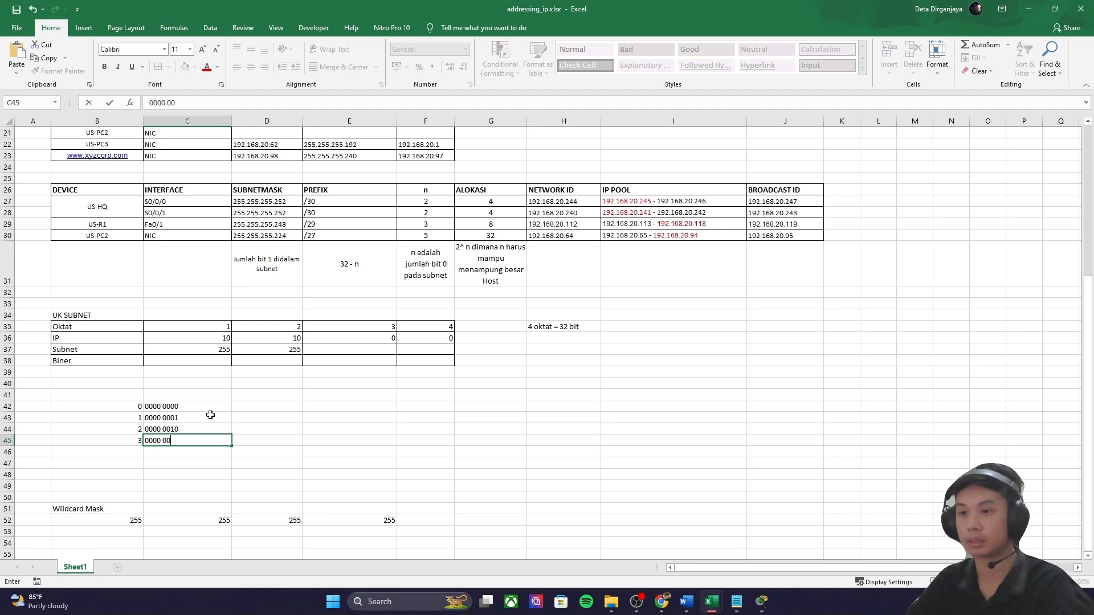
{"action": "left_click", "coordinate": [262, 409]}
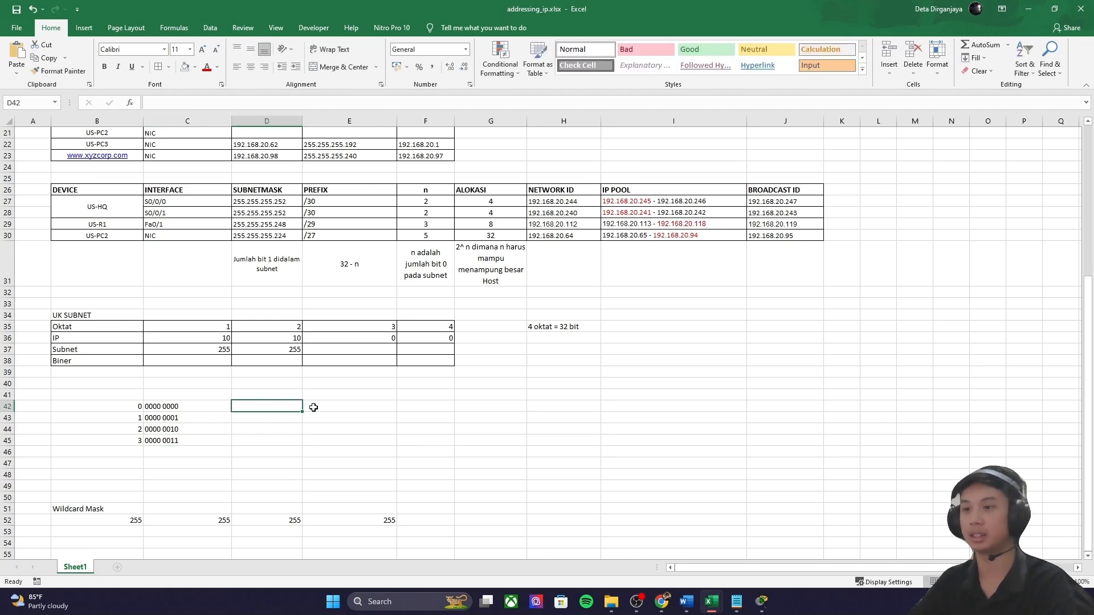
{"action": "left_click", "coordinate": [342, 409]}
{"action": "left_click_drag", "start_coordinate": [182, 407], "coordinate": [193, 440]}
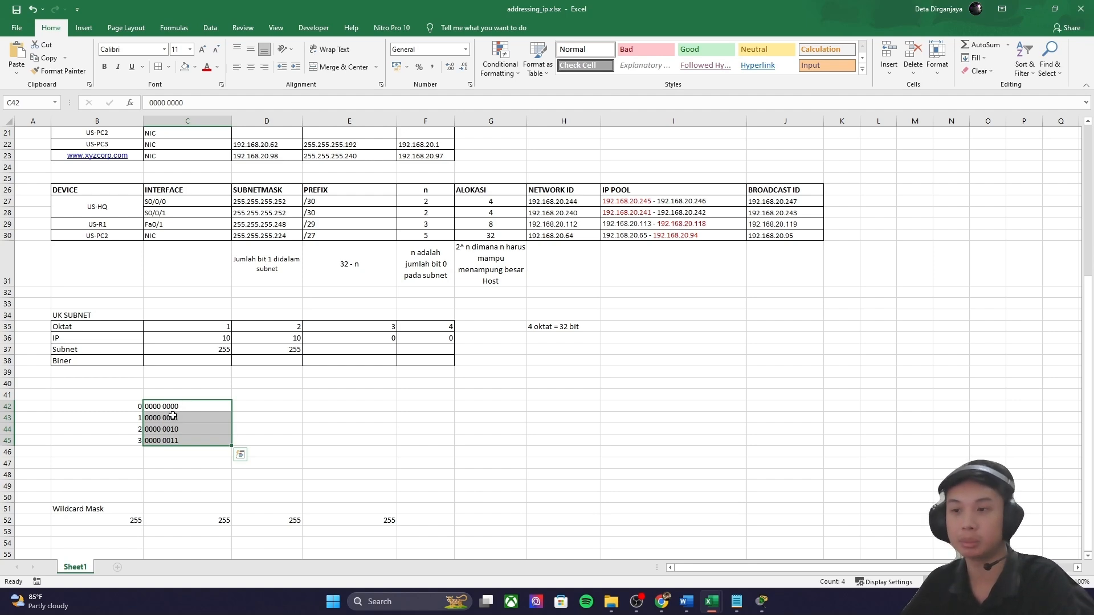
Step: Add a space before the last two bits, giving 0000 00 00 to 0000 00 11
{"action": "double_click", "coordinate": [176, 406]}
{"action": "left_click_drag", "start_coordinate": [179, 407], "coordinate": [171, 407]}
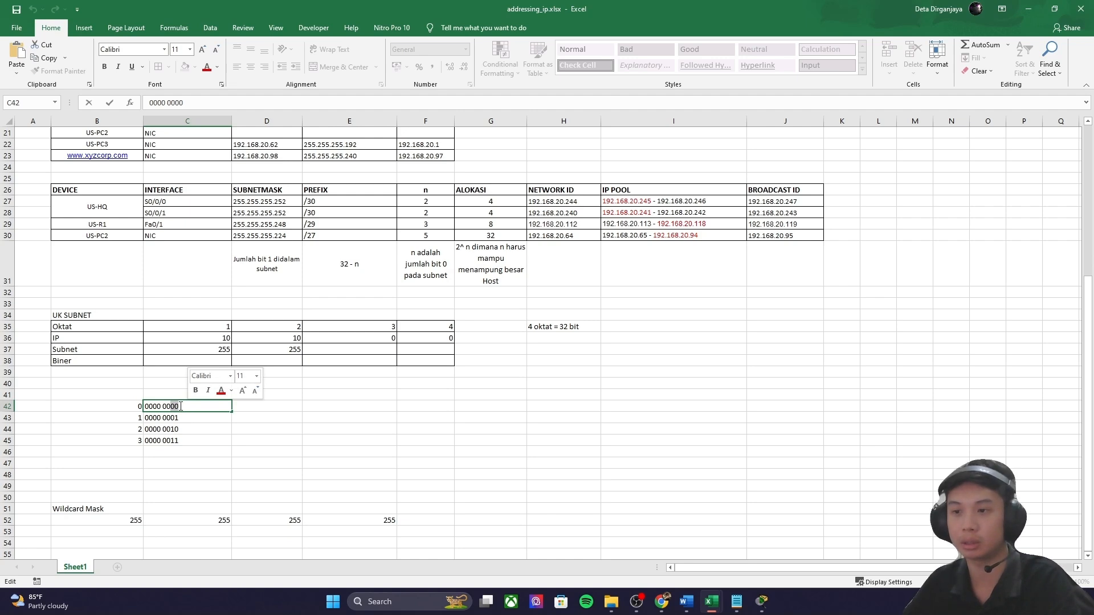
{"action": "triple_click", "coordinate": [171, 408]}
{"action": "left_click", "coordinate": [171, 408]}
{"action": "double_click", "coordinate": [171, 419]}
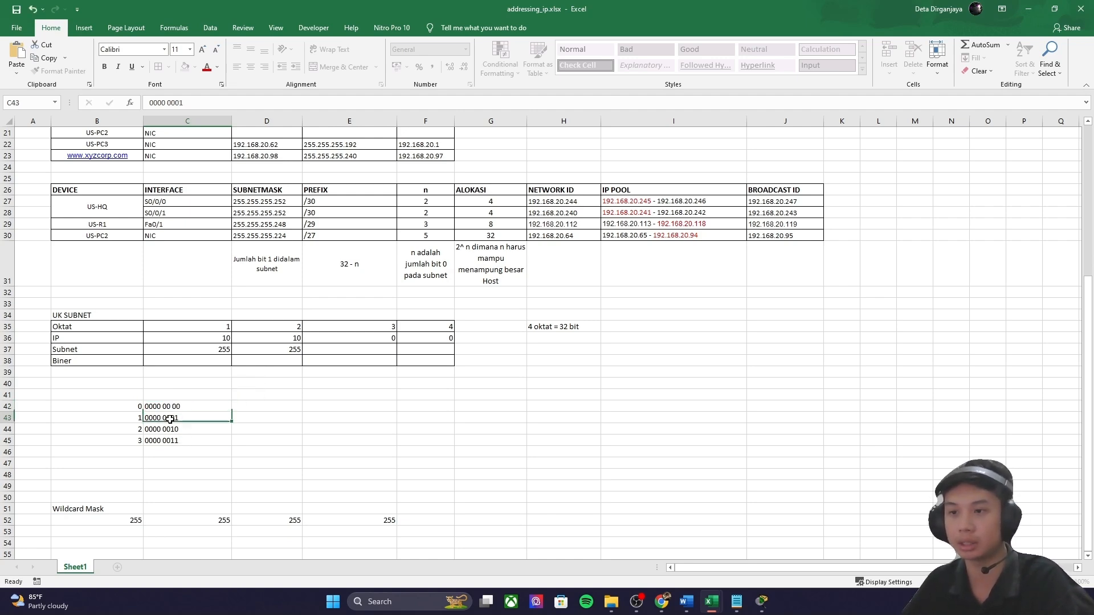
{"action": "double_click", "coordinate": [170, 430]}
{"action": "double_click", "coordinate": [169, 440]}
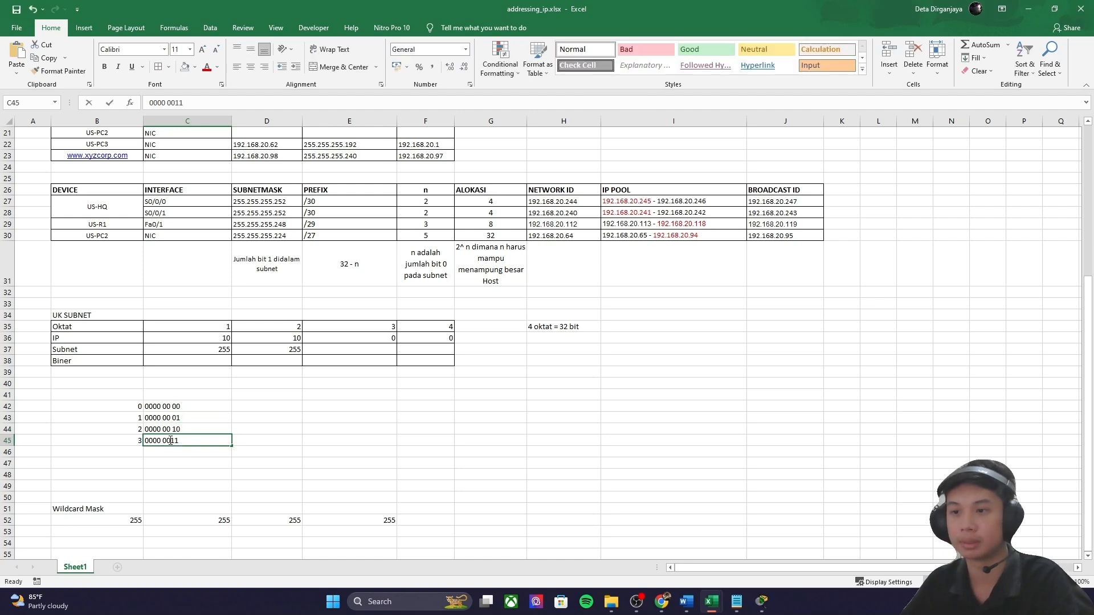
{"action": "left_click", "coordinate": [273, 403]}
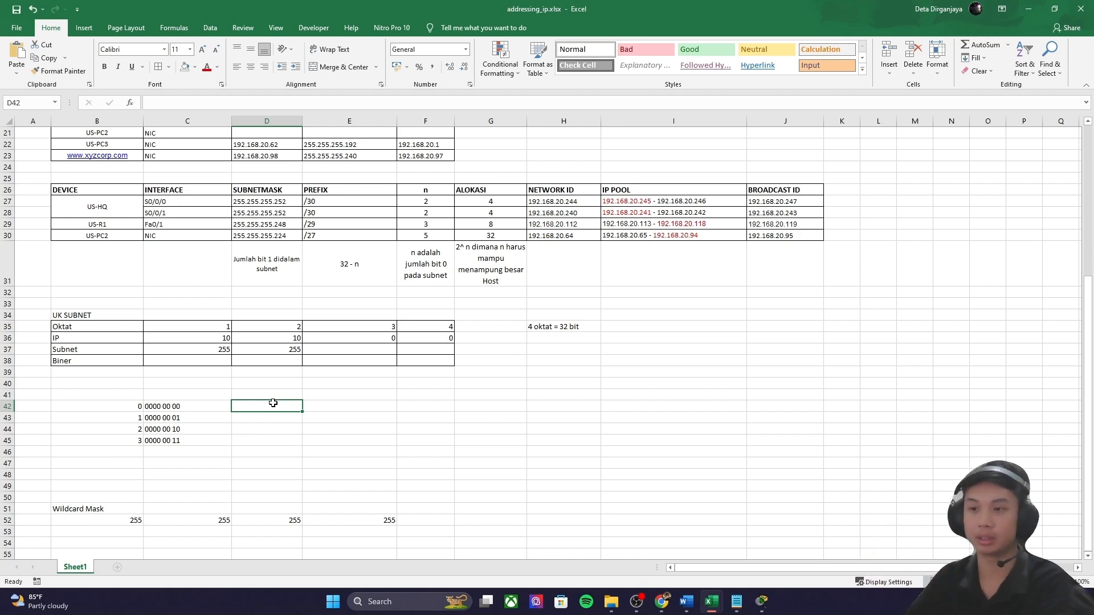
{"action": "double_click", "coordinate": [194, 409]}
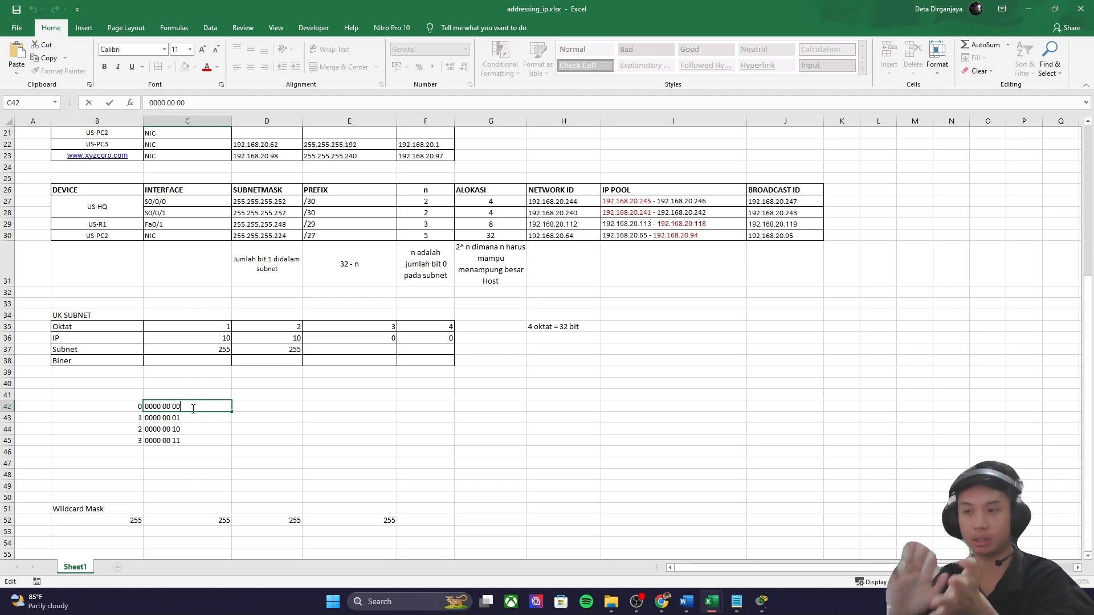
{"action": "double_click", "coordinate": [336, 405]}
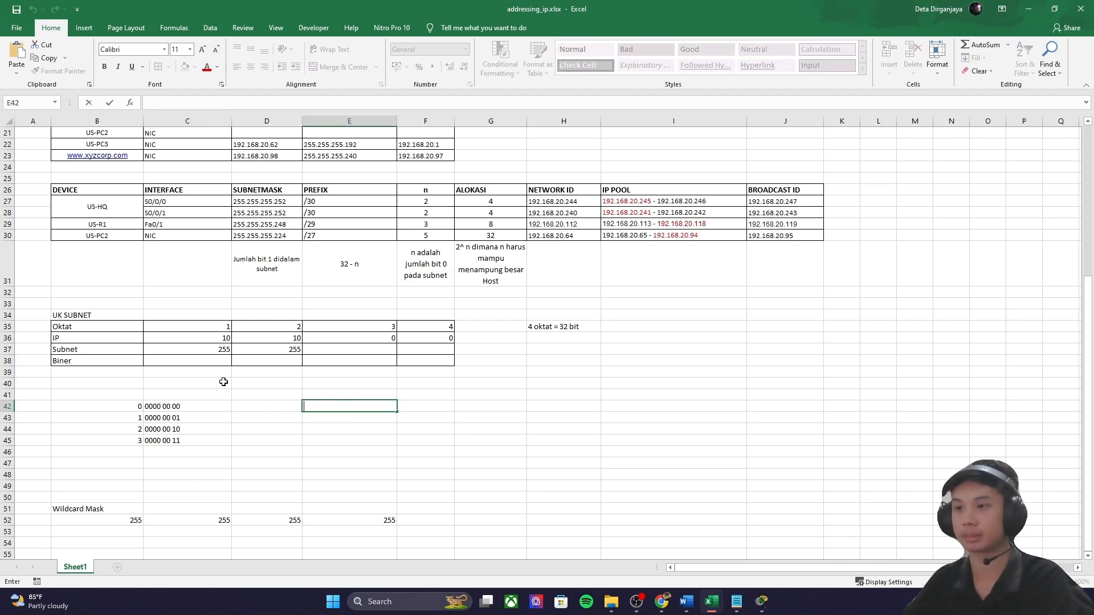
{"action": "double_click", "coordinate": [373, 360]}
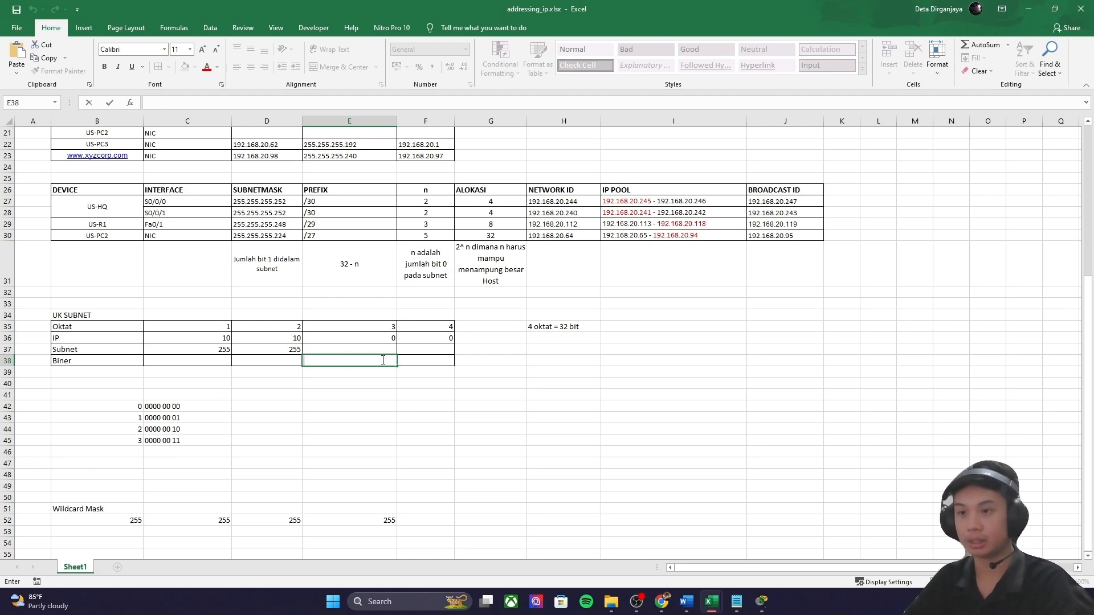
Step: Fill the UK SUBNET binary row with 1111 1111, 1111 1111 and 1111 1100
{"action": "type", "text": "1111 1100"}
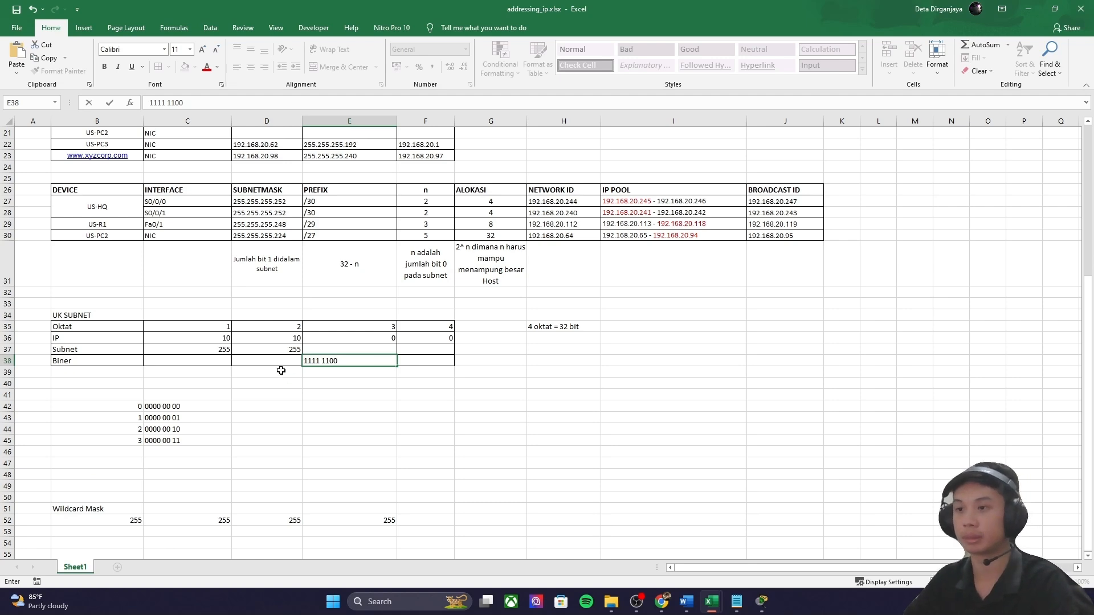
{"action": "left_click", "coordinate": [288, 361]}
{"action": "type", "text": "1111 1111"}
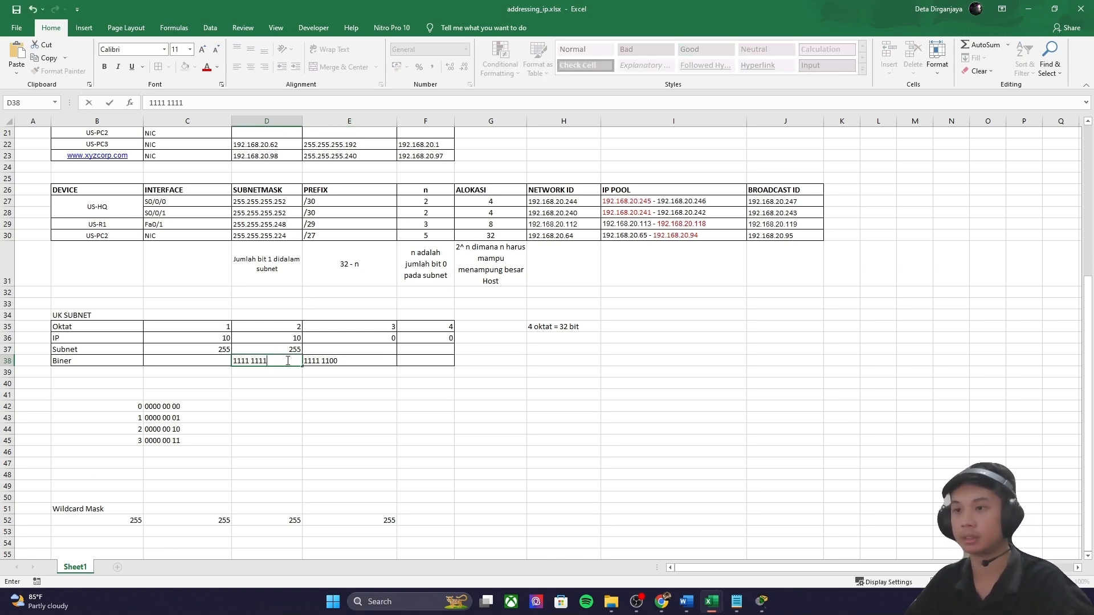
{"action": "left_click_drag", "start_coordinate": [269, 361], "coordinate": [209, 361]}
{"action": "key", "text": "ctrl+c"}
{"action": "double_click", "coordinate": [210, 361]}
{"action": "key", "text": "ctrl+v"}
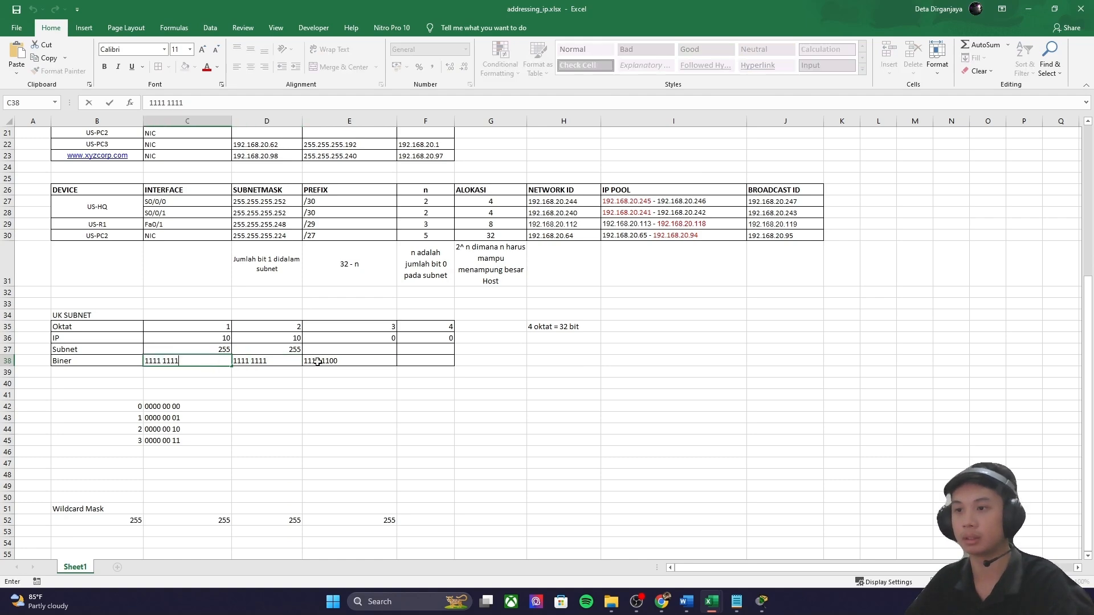
{"action": "double_click", "coordinate": [347, 361]}
{"action": "left_click_drag", "start_coordinate": [346, 360], "coordinate": [303, 360]}
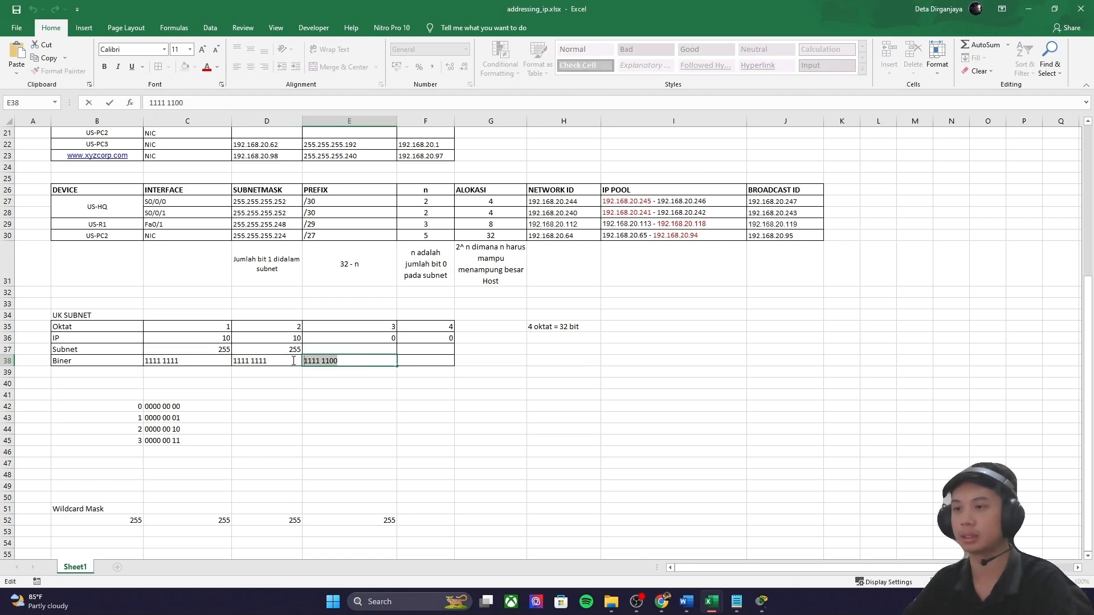
{"action": "left_click", "coordinate": [380, 360]}
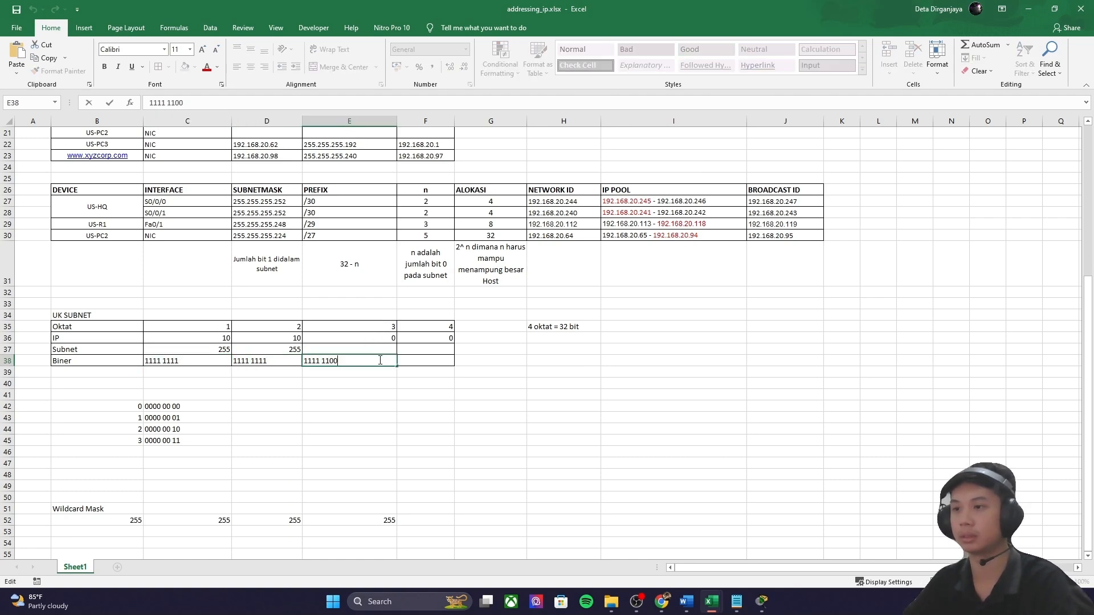
Step: Confirm in the browser binary calculator that 1111 1100 converts to 252, then return to the addressing_ip workbook
{"action": "left_click", "coordinate": [662, 602]}
{"action": "double_click", "coordinate": [419, 135]}
{"action": "key", "text": "ctrl+v"}
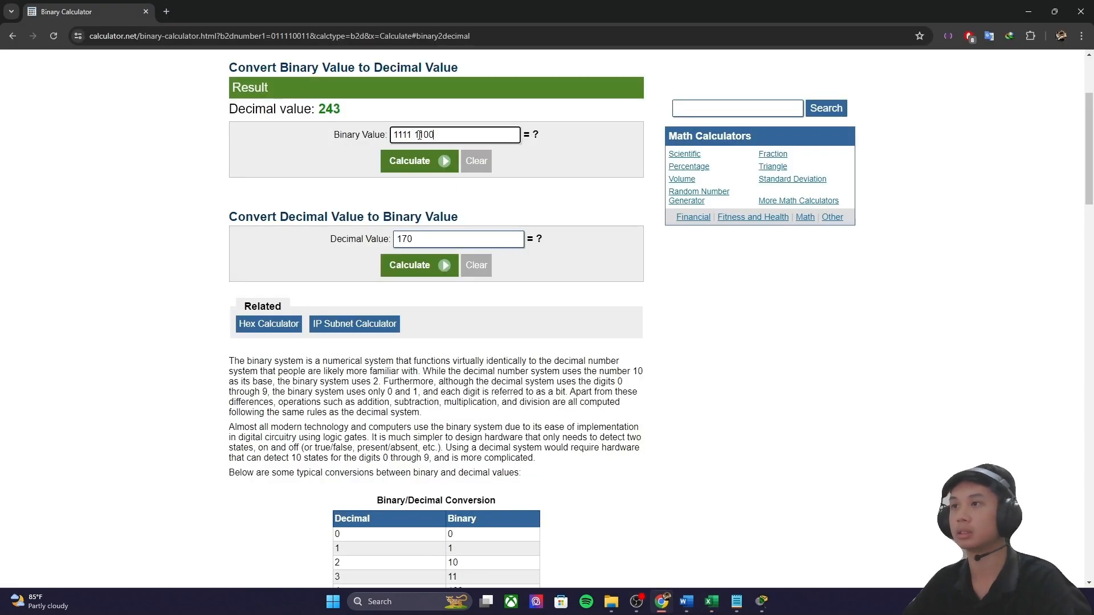
{"action": "left_click", "coordinate": [429, 159]}
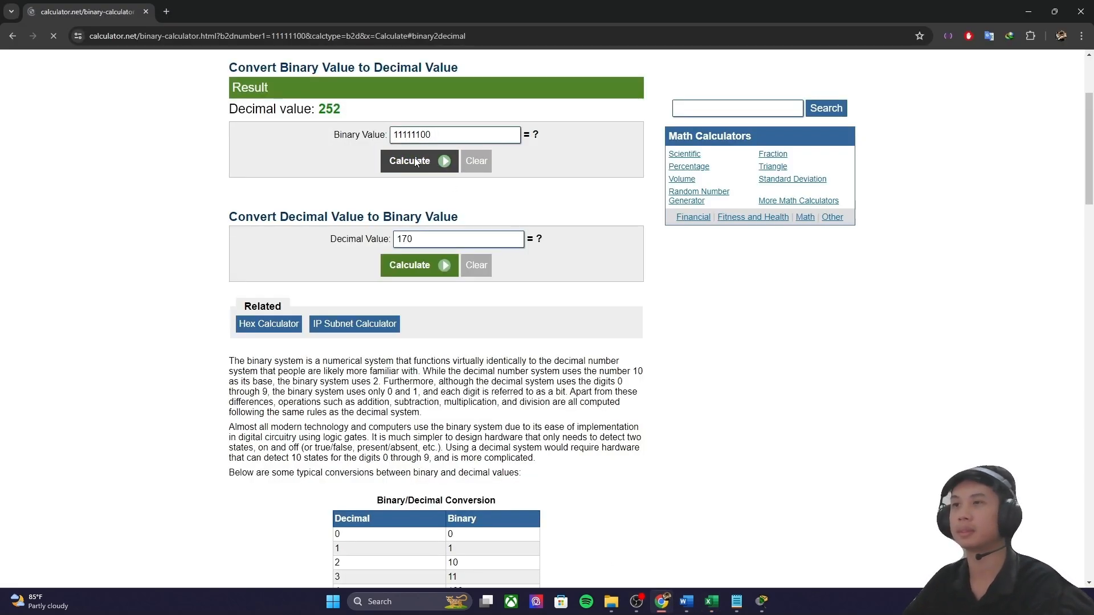
{"action": "mouse_move", "coordinate": [711, 601]}
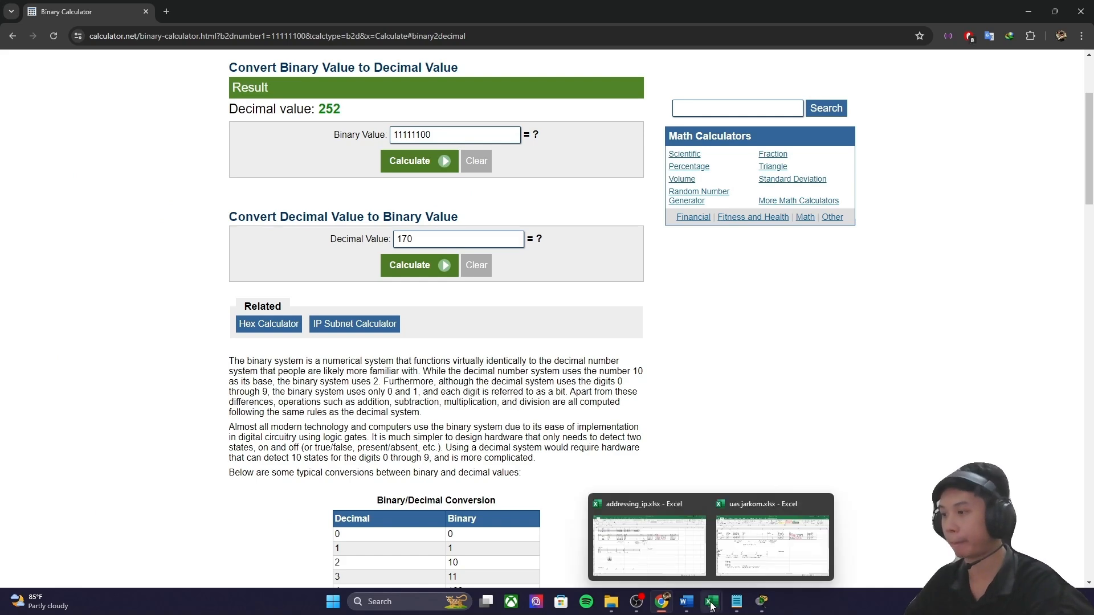
{"action": "left_click", "coordinate": [643, 535]}
{"action": "left_click", "coordinate": [363, 345]}
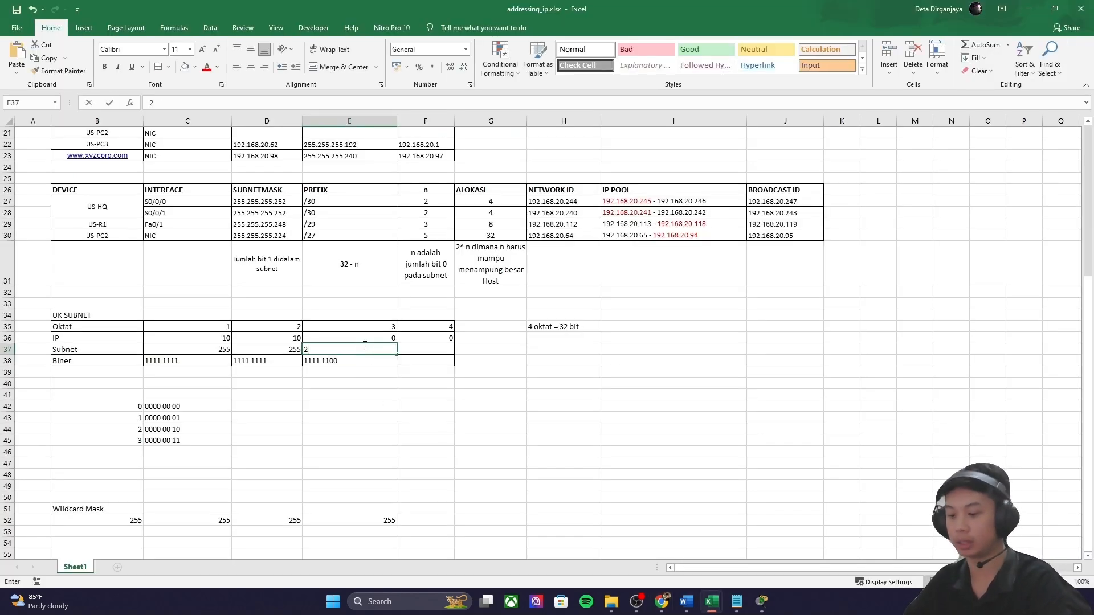
Step: Enter 252 and 0 as the third and fourth octets of the UK SUBNET Subnet row
{"action": "type", "text": "252"}
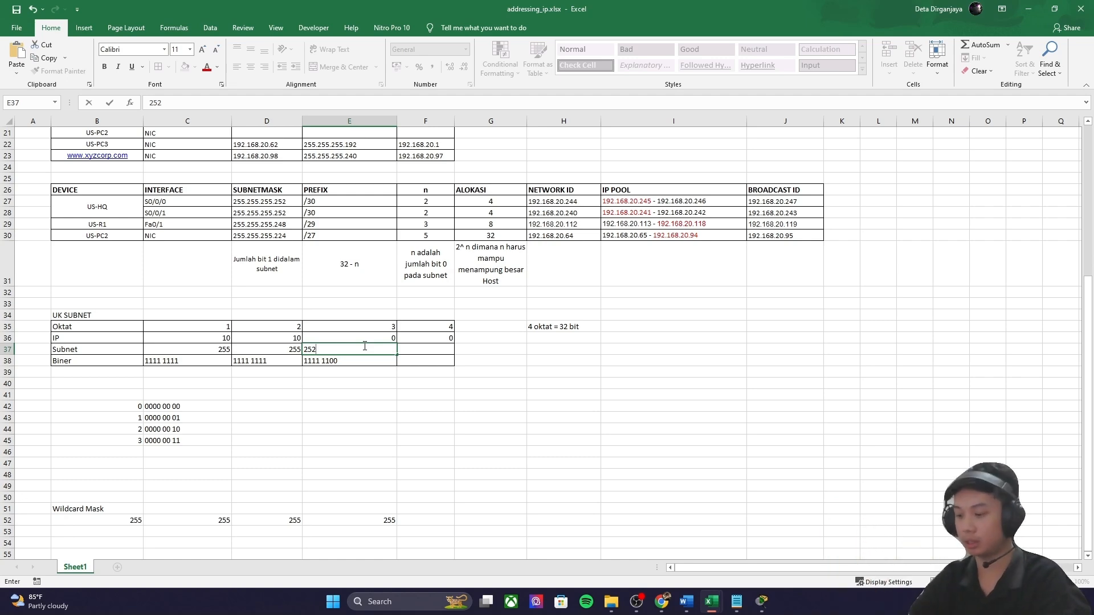
{"action": "key", "text": "Tab"}
{"action": "type", "text": "0"}
{"action": "left_click", "coordinate": [363, 346]}
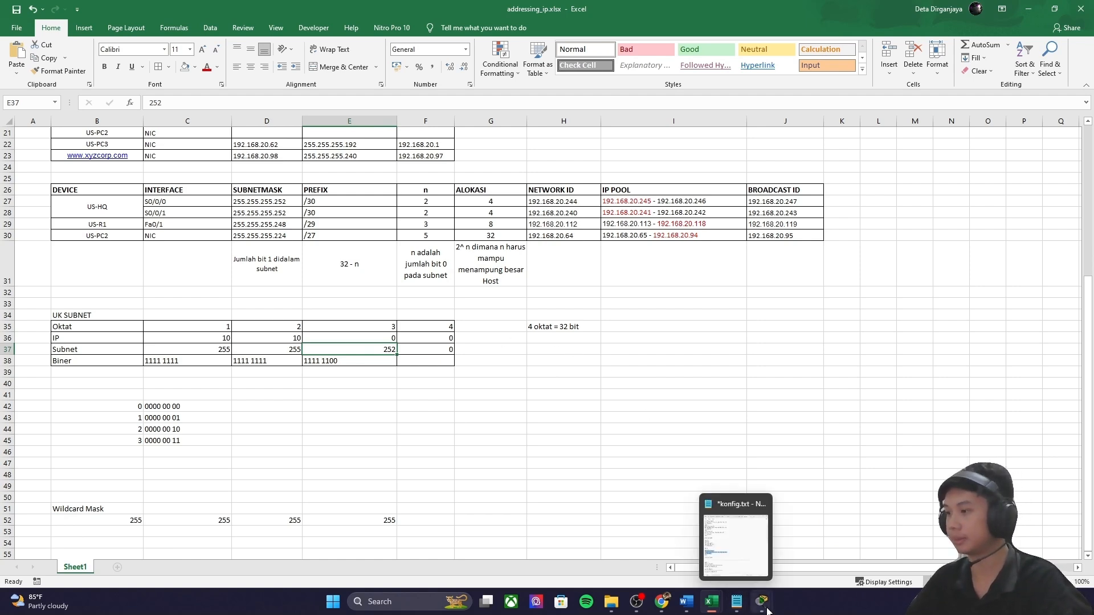
{"action": "mouse_move", "coordinate": [745, 608]}
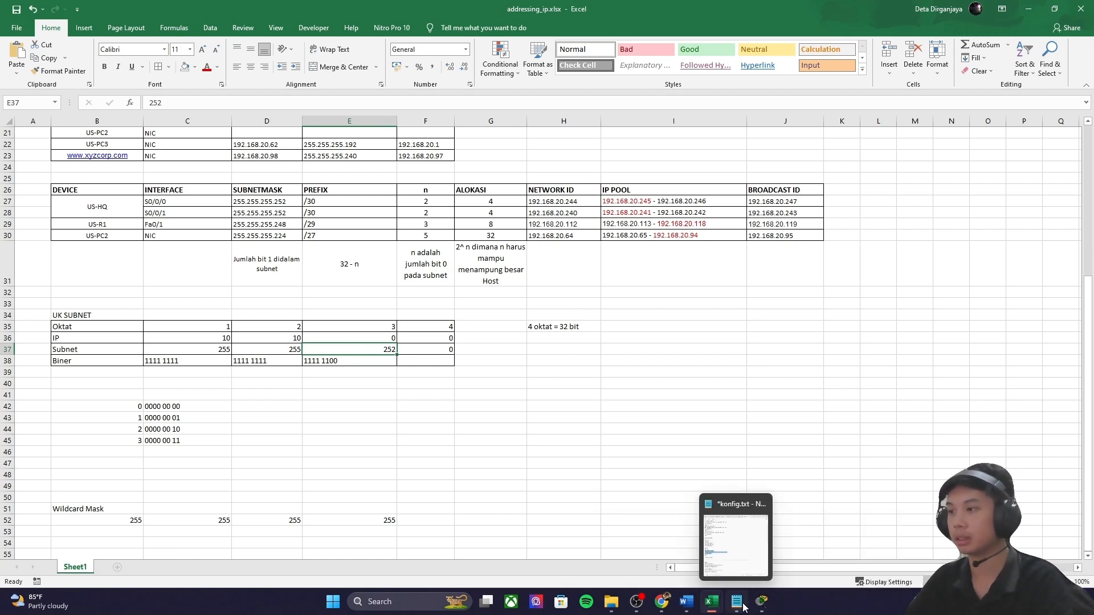
Step: Note next hop 128.107.25.2 and select the summary static route line in the konfig notes
{"action": "left_click", "coordinate": [837, 567]}
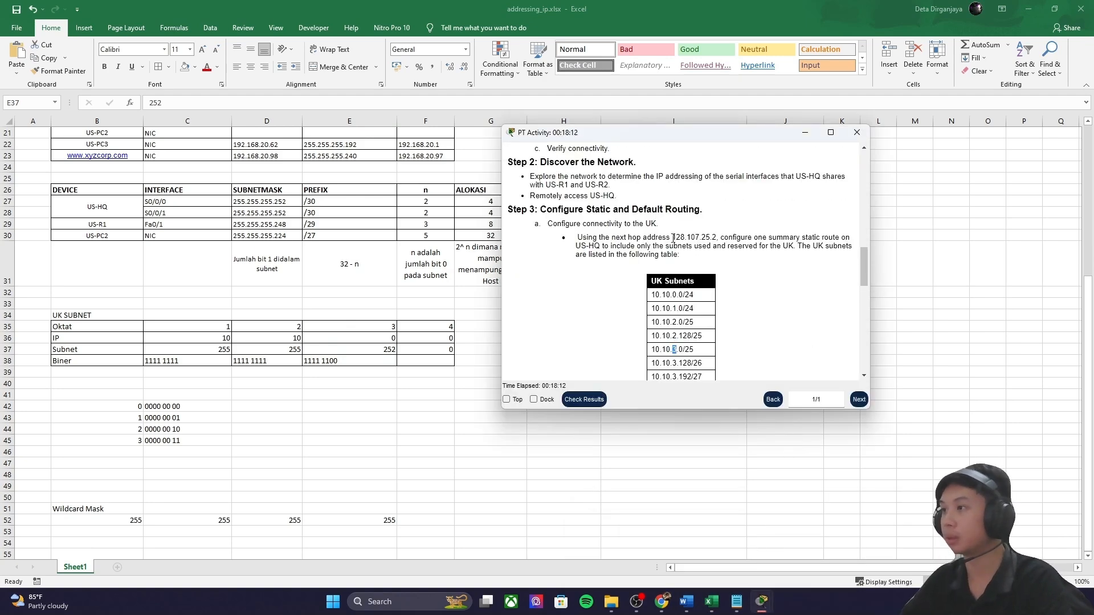
{"action": "left_click_drag", "start_coordinate": [673, 237], "coordinate": [714, 236]}
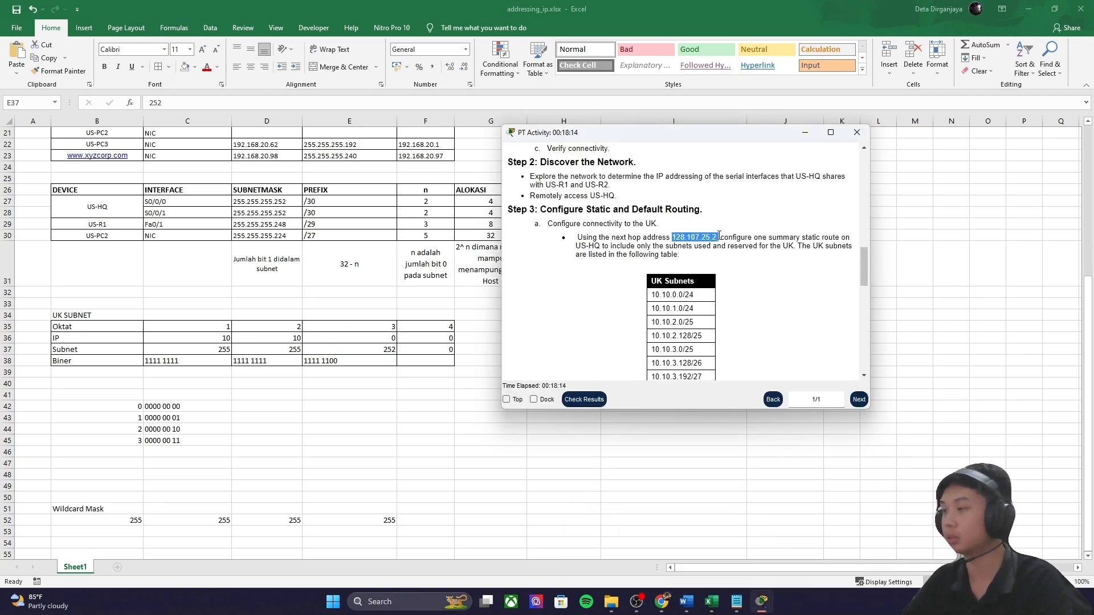
{"action": "left_click", "coordinate": [736, 602]}
{"action": "scroll", "coordinate": [560, 405], "scroll_direction": "down", "scroll_amount": 2}
{"action": "left_click", "coordinate": [587, 423]}
{"action": "scroll", "coordinate": [593, 423], "scroll_direction": "down", "scroll_amount": 6}
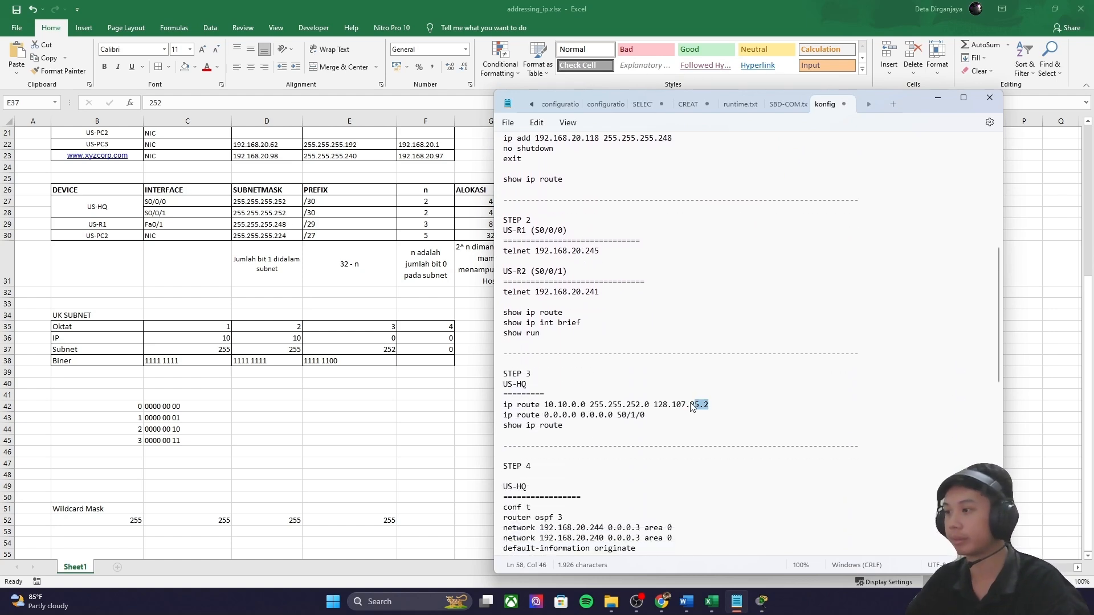
{"action": "left_click_drag", "start_coordinate": [717, 406], "coordinate": [502, 406]}
Step: On US-HQ, enter conf t and run ip route 10.10.0.0 255.255.252.0 128.107.25.2
{"action": "left_click", "coordinate": [761, 601]}
{"action": "left_click", "coordinate": [890, 561]}
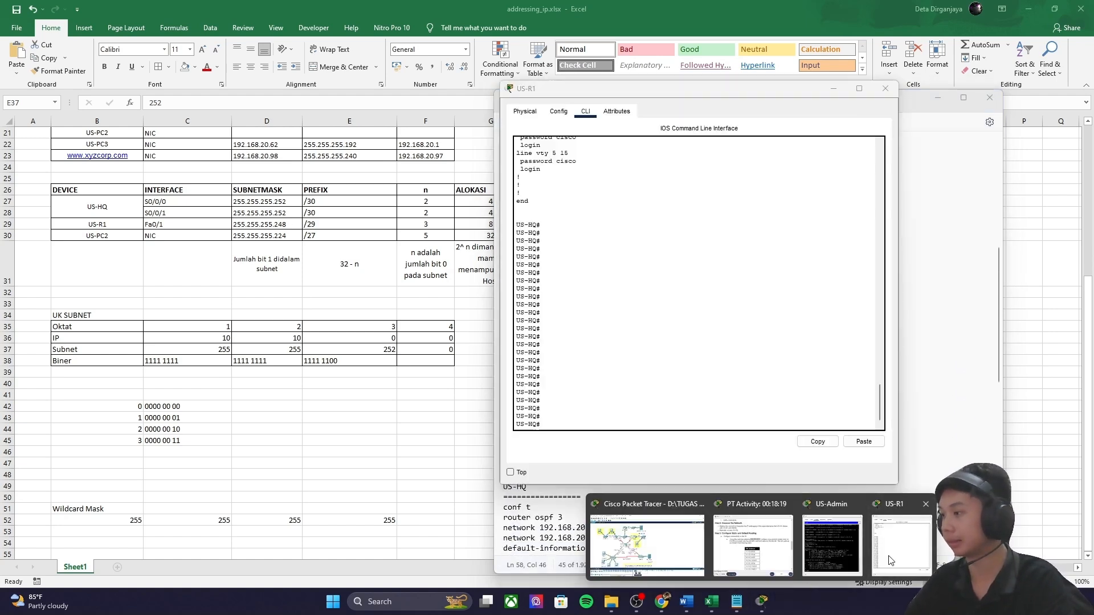
{"action": "right_click", "coordinate": [578, 423]}
{"action": "left_click", "coordinate": [561, 420]}
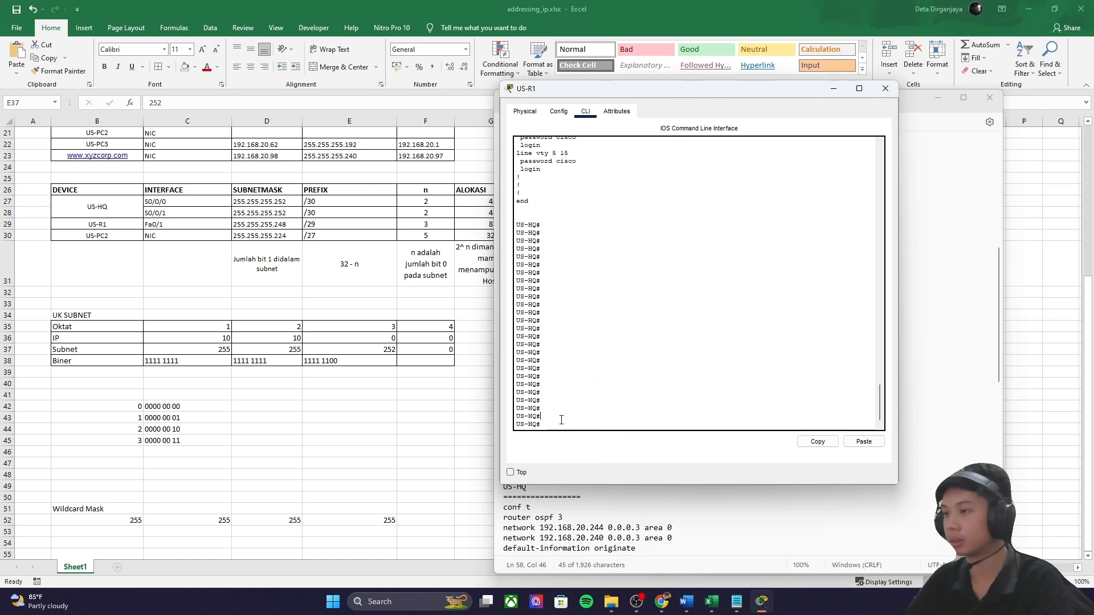
{"action": "type", "text": "conf"}
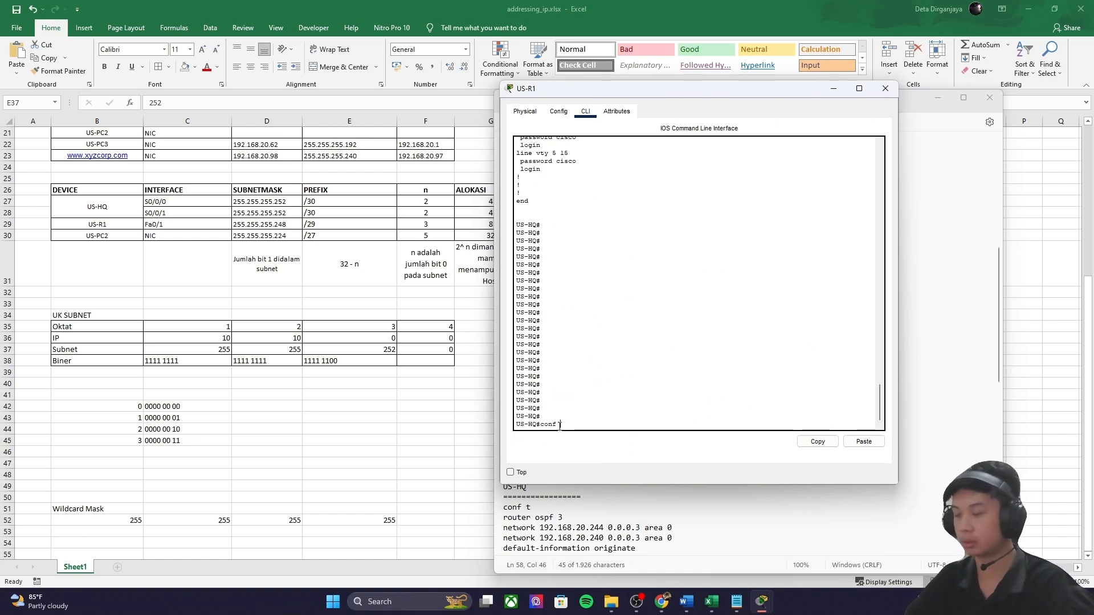
{"action": "type", "text": " t"}
{"action": "key", "text": "Return"}
{"action": "right_click", "coordinate": [573, 424]}
{"action": "left_click", "coordinate": [595, 441]}
{"action": "key", "text": "Return"}
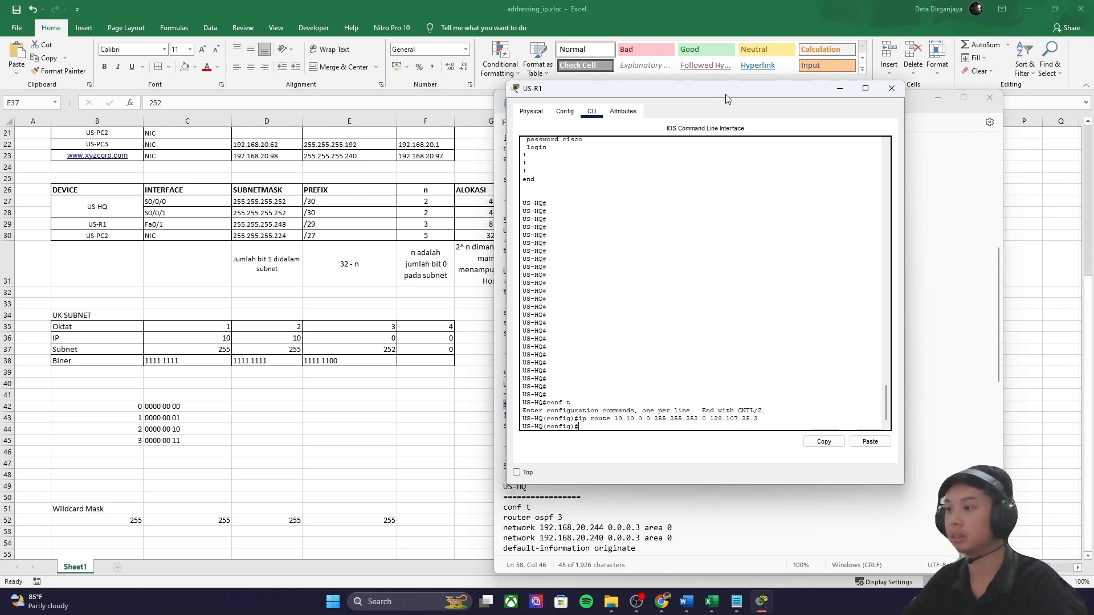
Step: Move the CLI window aside and review the activity instructions and network topology
{"action": "left_click_drag", "start_coordinate": [719, 94], "coordinate": [901, 118]}
{"action": "scroll", "coordinate": [587, 342], "scroll_direction": "down", "scroll_amount": 2}
{"action": "mouse_move", "coordinate": [762, 602]}
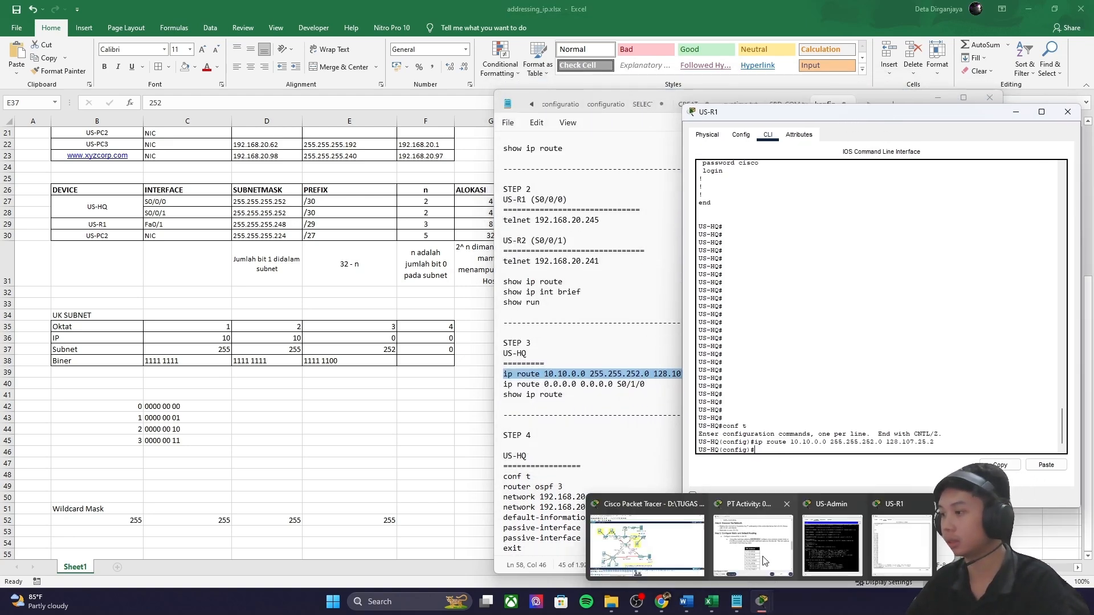
{"action": "left_click", "coordinate": [770, 565]}
{"action": "scroll", "coordinate": [640, 300], "scroll_direction": "down", "scroll_amount": 3}
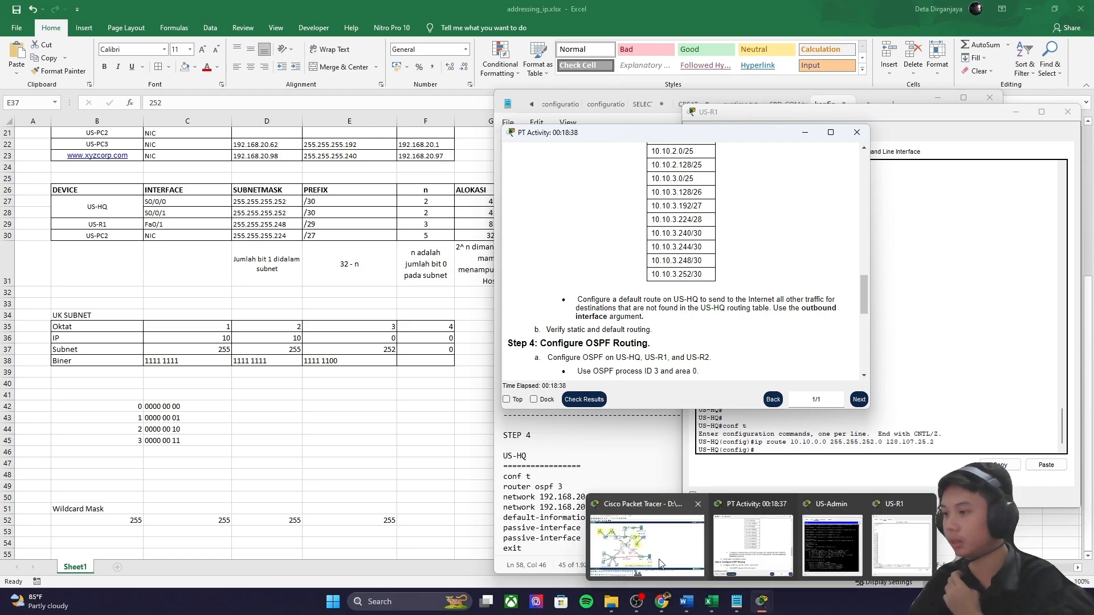
{"action": "left_click", "coordinate": [669, 564]}
{"action": "left_click_drag", "start_coordinate": [636, 443], "coordinate": [431, 348]}
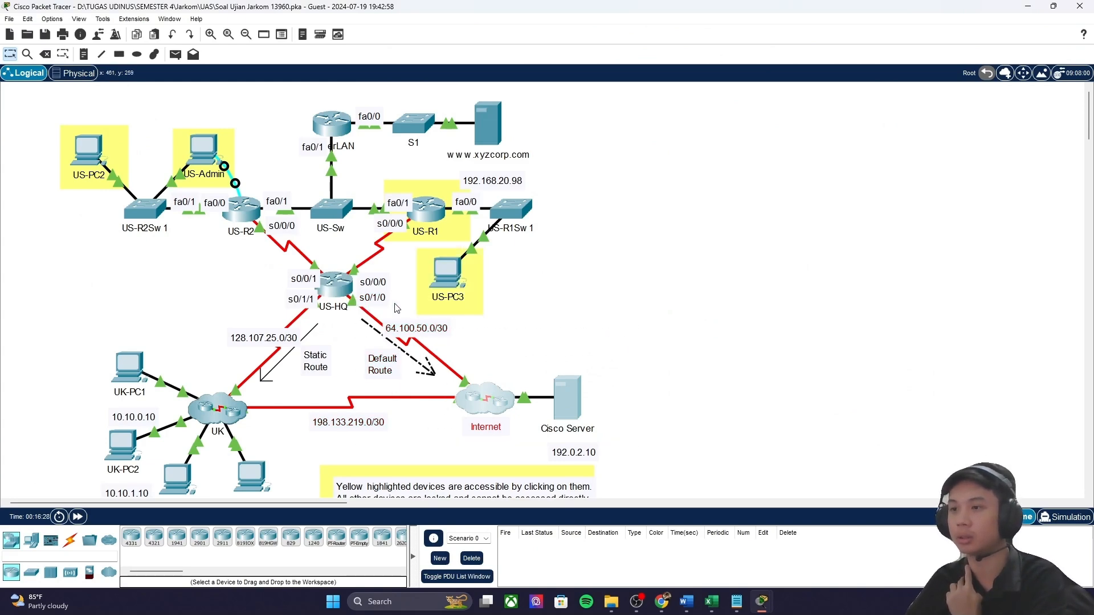
Step: Add the default route ip route 0.0.0.0 0.0.0.0 S0/1/0 on US-HQ and exit config mode
{"action": "mouse_move", "coordinate": [736, 602]}
{"action": "left_click", "coordinate": [693, 536]}
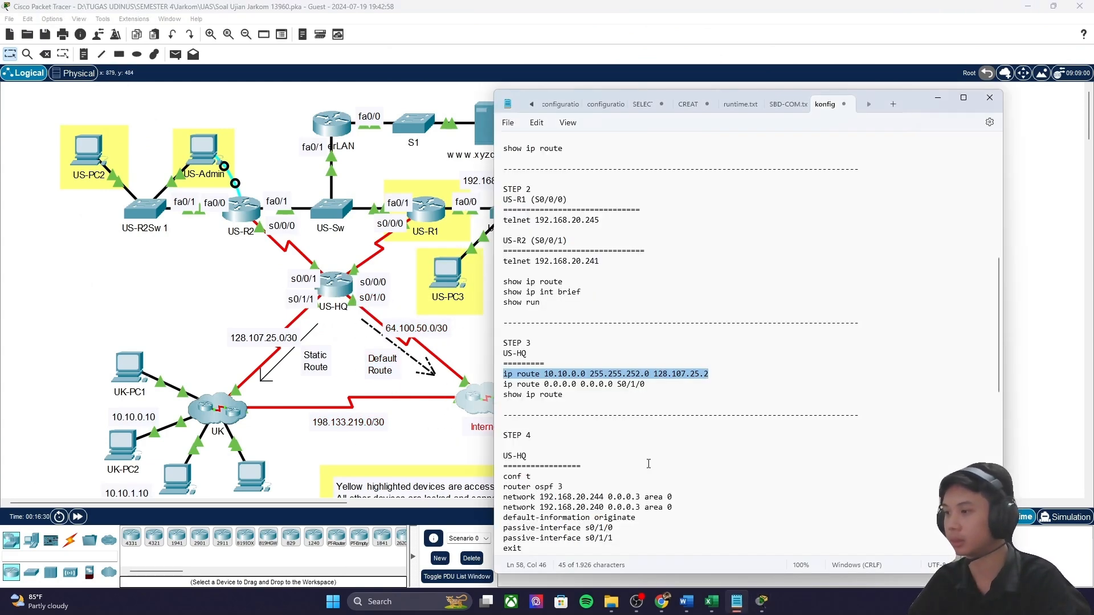
{"action": "triple_click", "coordinate": [665, 386]}
{"action": "key", "text": "ctrl+c"}
{"action": "mouse_move", "coordinate": [762, 602]}
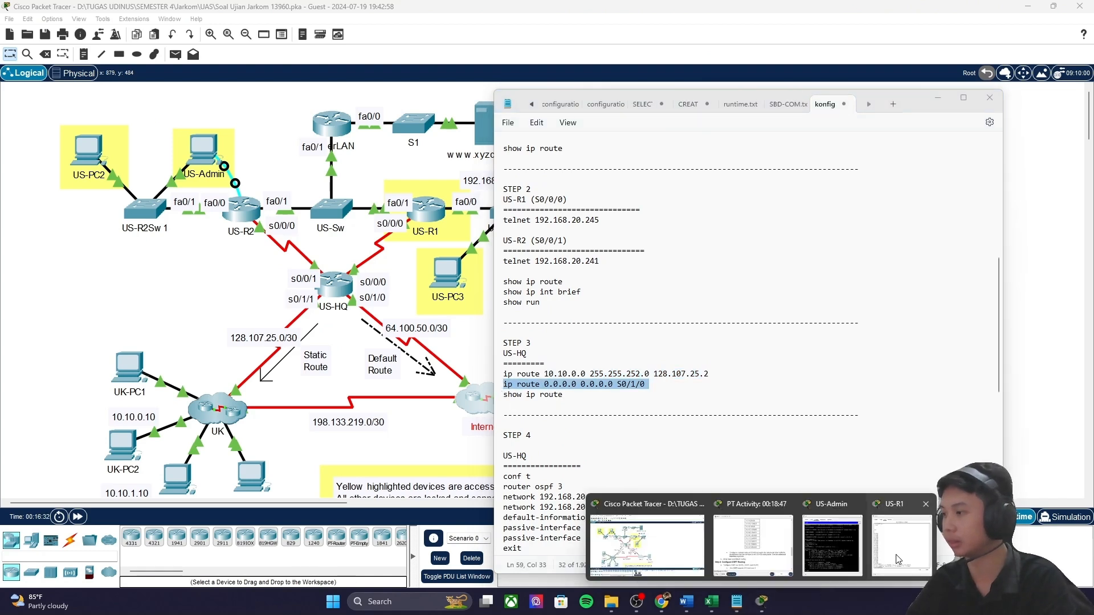
{"action": "left_click", "coordinate": [767, 501]}
{"action": "key", "text": "ctrl+v"}
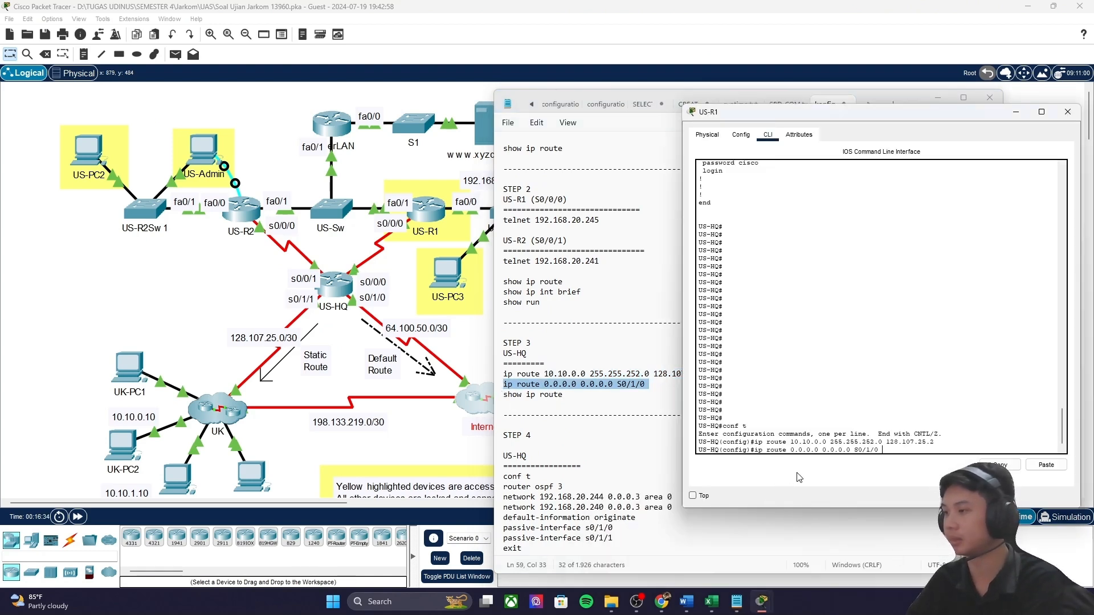
{"action": "key", "text": "Return"}
{"action": "key", "text": "Return"}
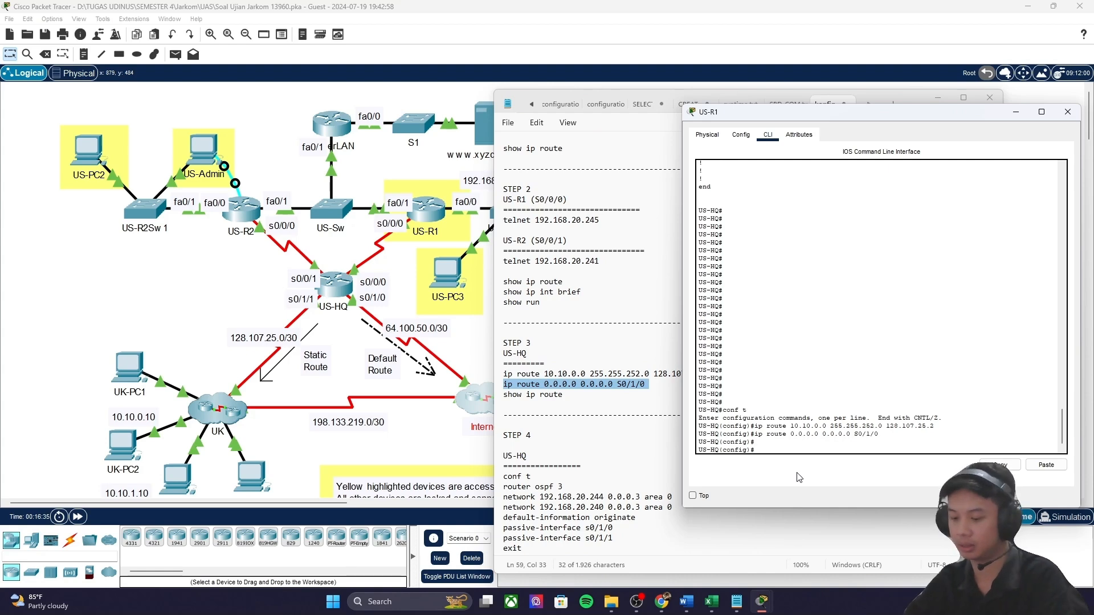
{"action": "type", "text": "ex"}
{"action": "key", "text": "Return"}
{"action": "key", "text": "Return"}
Step: Run show ip route and check the default route and 128.107.25.0 connected entries
{"action": "type", "text": "sh"}
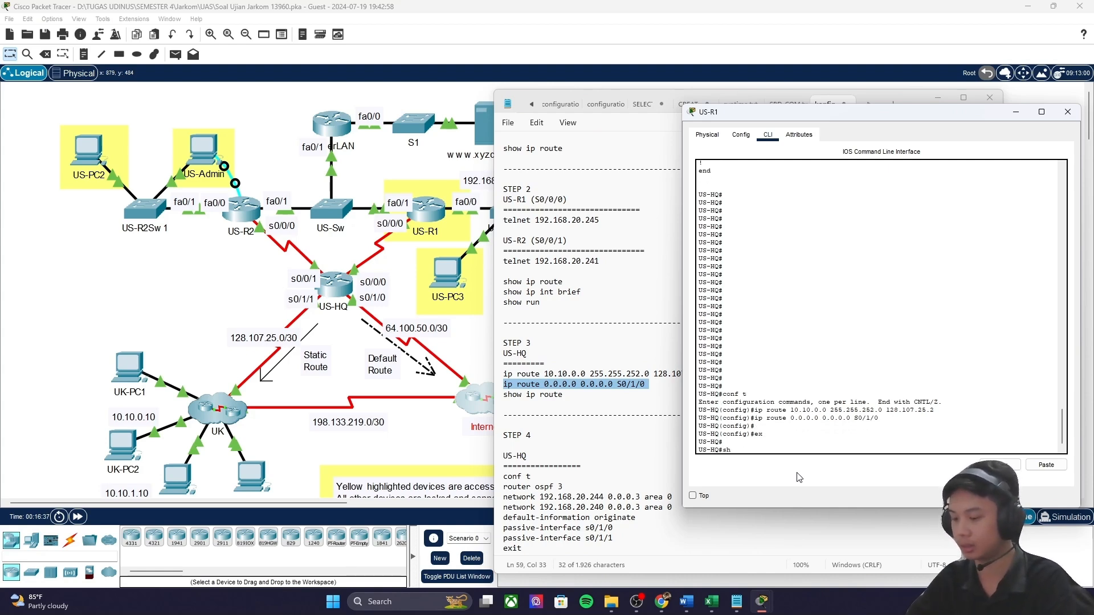
{"action": "type", "text": "ow ip route"}
{"action": "key", "text": "Return"}
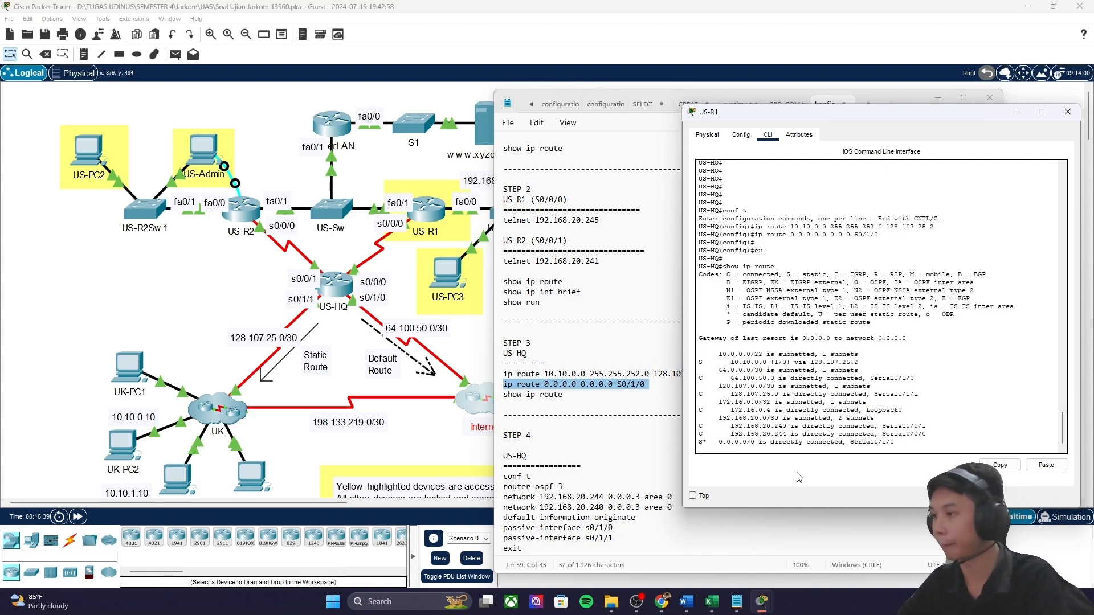
{"action": "key", "text": "space"}
{"action": "left_click_drag", "start_coordinate": [719, 435], "coordinate": [902, 432]}
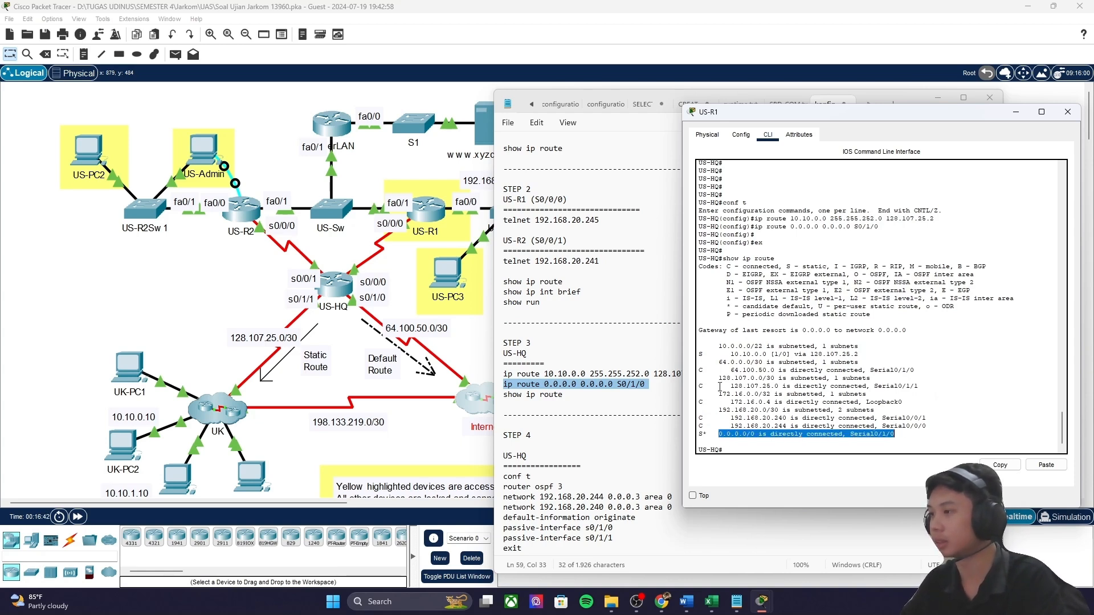
{"action": "left_click_drag", "start_coordinate": [730, 387], "coordinate": [780, 385]}
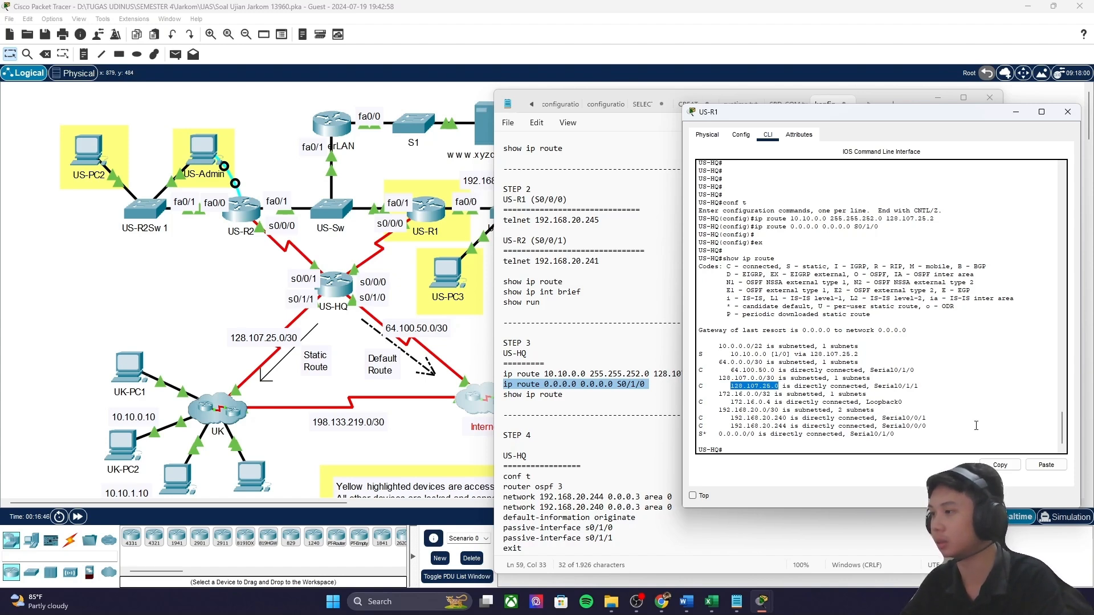
{"action": "left_click", "coordinate": [931, 438]}
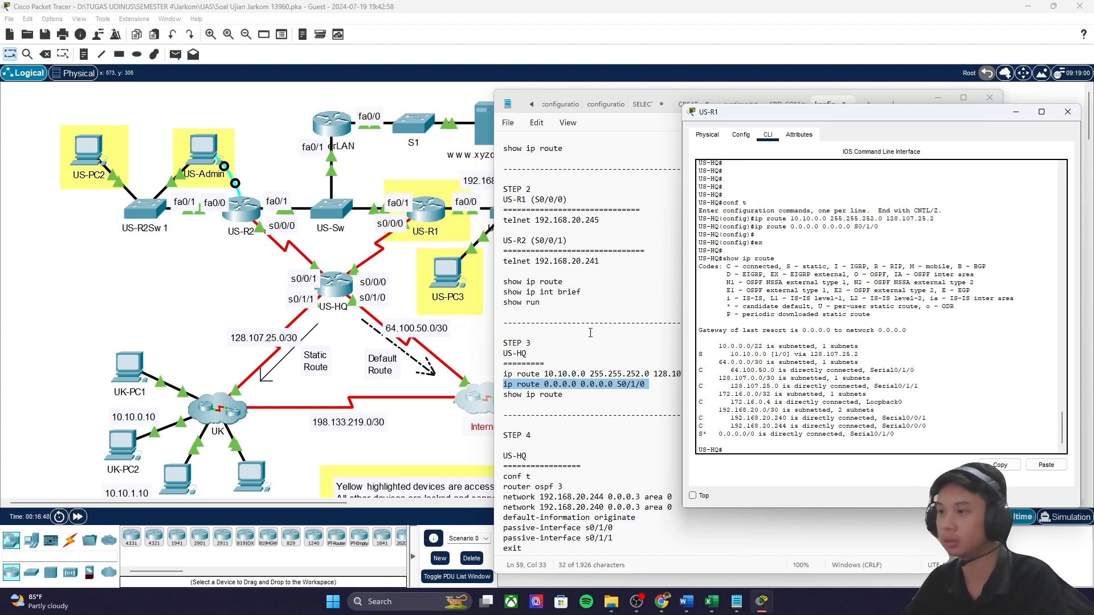
{"action": "left_click", "coordinate": [544, 336]}
{"action": "scroll", "coordinate": [544, 336], "scroll_direction": "down", "scroll_amount": 5}
{"action": "mouse_move", "coordinate": [642, 606]}
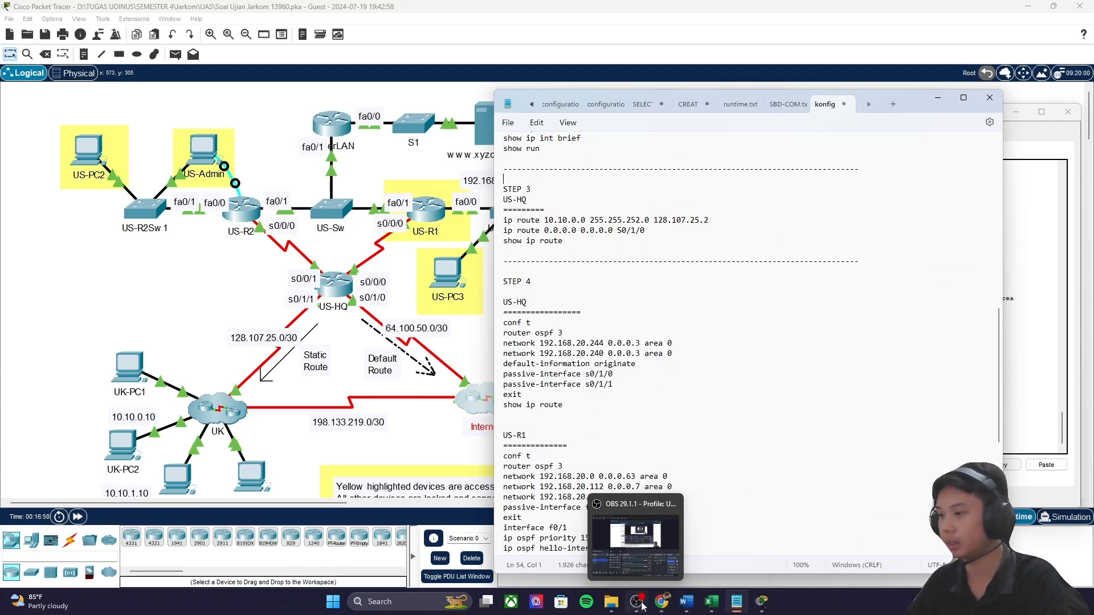
{"action": "left_click", "coordinate": [753, 605]}
Step: Show Step 4: Configure OSPF Routing in the activity instructions beside the router CLI
{"action": "mouse_move", "coordinate": [753, 604]}
{"action": "left_click", "coordinate": [752, 537]}
{"action": "scroll", "coordinate": [597, 291], "scroll_direction": "down", "scroll_amount": 5}
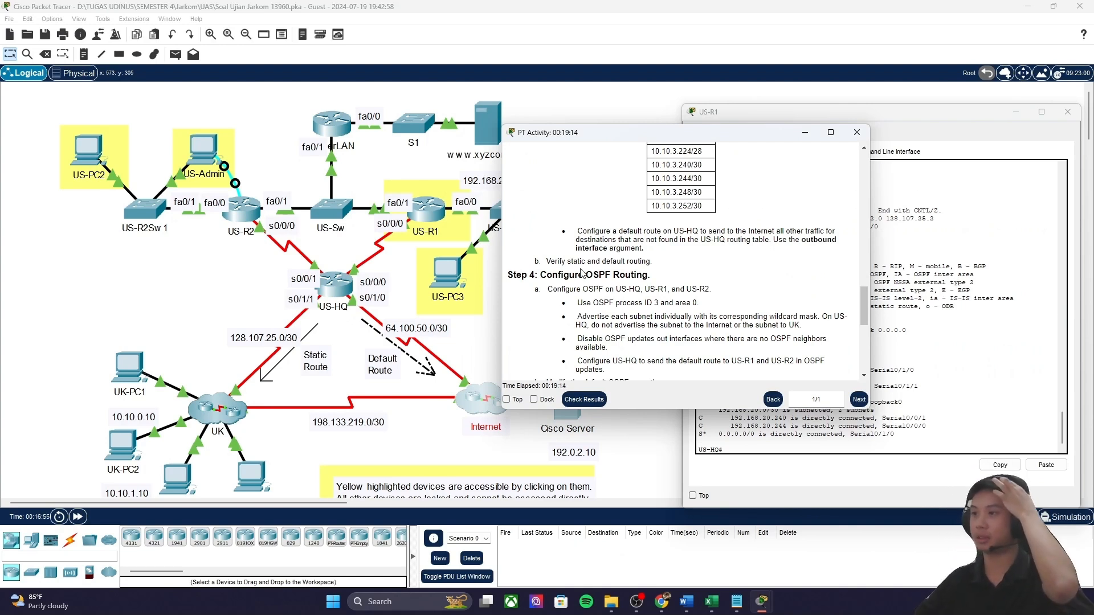
{"action": "mouse_move", "coordinate": [613, 290]}
{"action": "left_mouse_down"}
{"action": "mouse_move", "coordinate": [645, 290]}
{"action": "mouse_move", "coordinate": [598, 287]}
{"action": "left_mouse_up"}
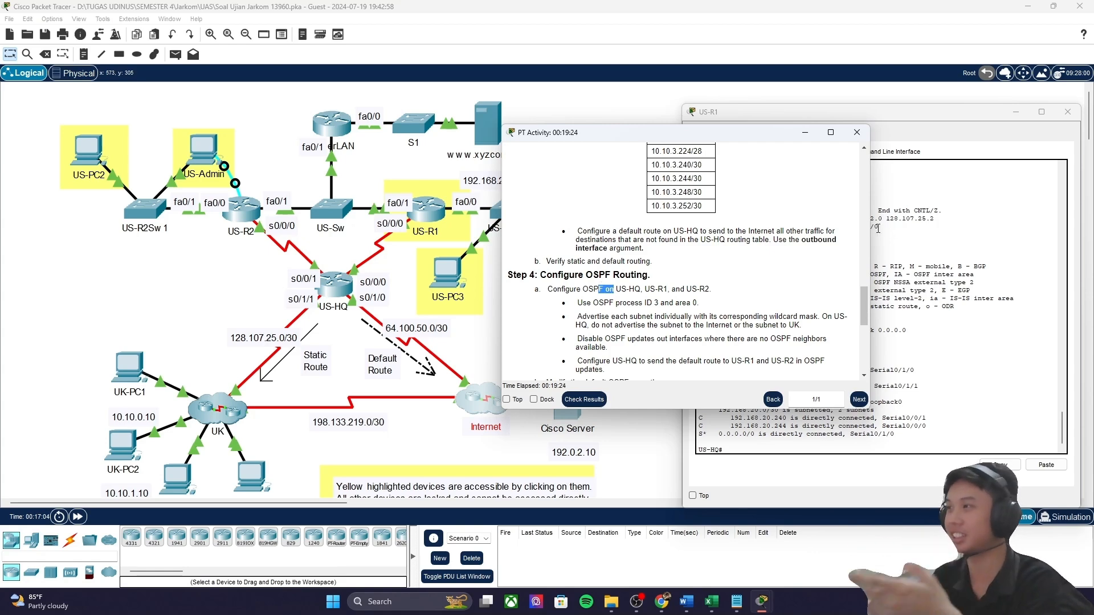
{"action": "left_click", "coordinate": [974, 266]}
{"action": "left_click_drag", "start_coordinate": [895, 114], "coordinate": [932, 110]}
{"action": "left_click_drag", "start_coordinate": [643, 132], "coordinate": [436, 134]}
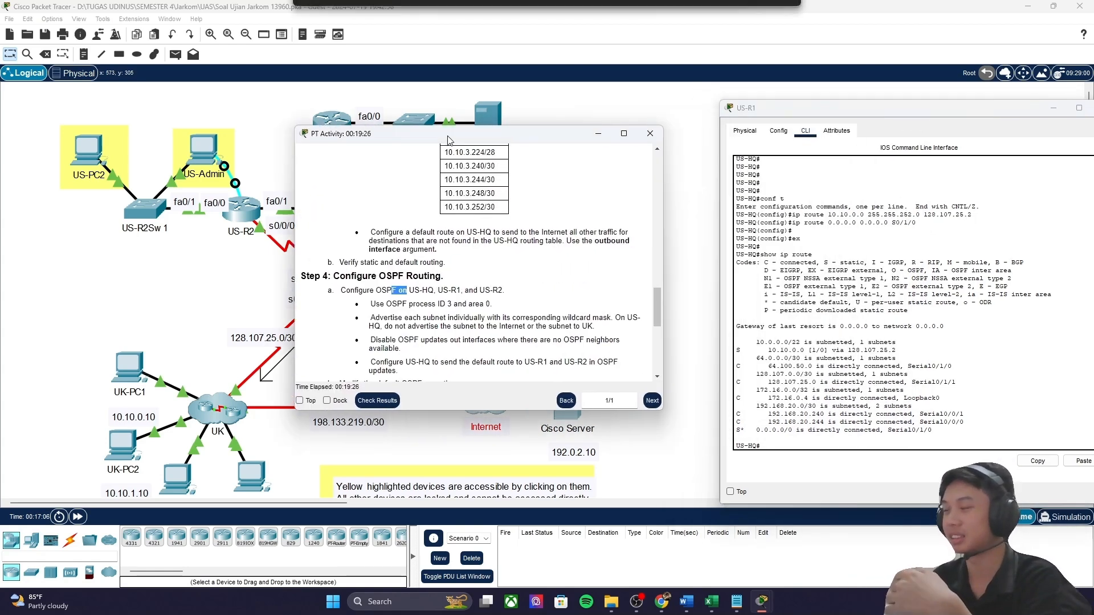
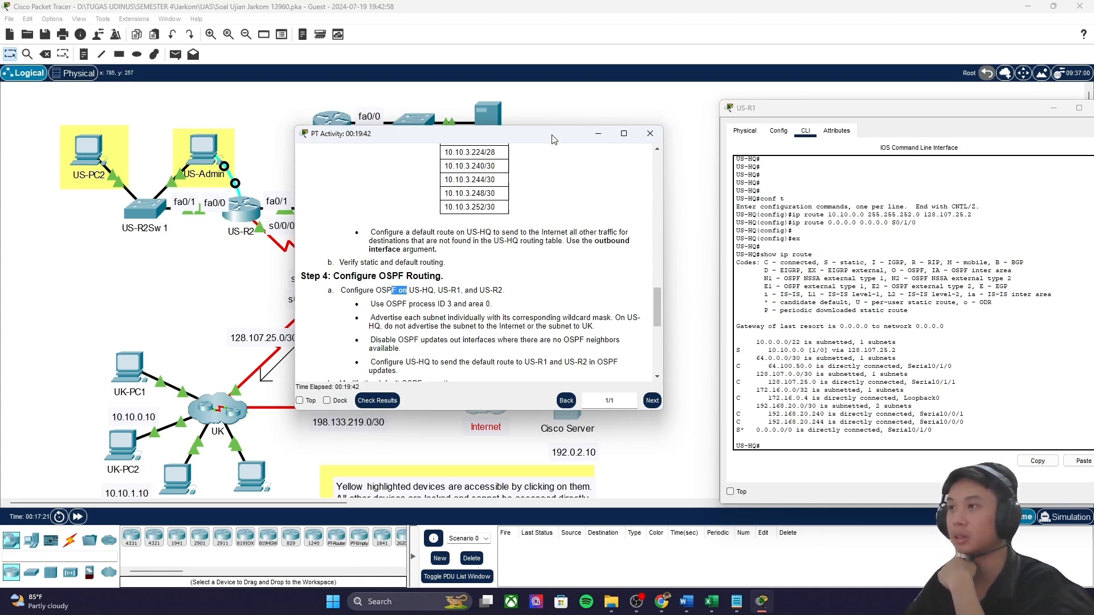
Step: Bring the Packet Tracer topology canvas in front of the instructions and CLI, and select a group of devices
{"action": "left_click_drag", "start_coordinate": [552, 138], "coordinate": [850, 122]}
{"action": "scroll", "coordinate": [213, 333], "scroll_direction": "down", "scroll_amount": 4}
{"action": "scroll", "coordinate": [208, 331], "scroll_direction": "up", "scroll_amount": 3}
{"action": "left_click", "coordinate": [33, 252]}
{"action": "left_click_drag", "start_coordinate": [33, 253], "coordinate": [633, 510]}
{"action": "scroll", "coordinate": [108, 262], "scroll_direction": "up", "scroll_amount": 1}
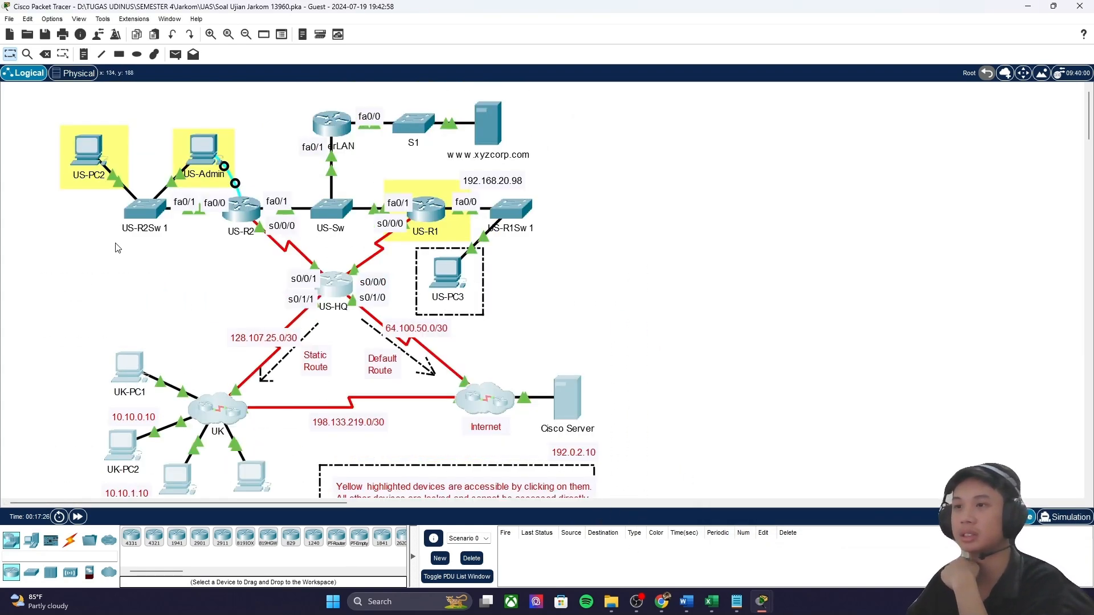
Step: Select devices across the topology, then switch to the addressing_ip.xlsx workbook
{"action": "left_click_drag", "start_coordinate": [12, 159], "coordinate": [720, 328]}
{"action": "mouse_move", "coordinate": [756, 612]}
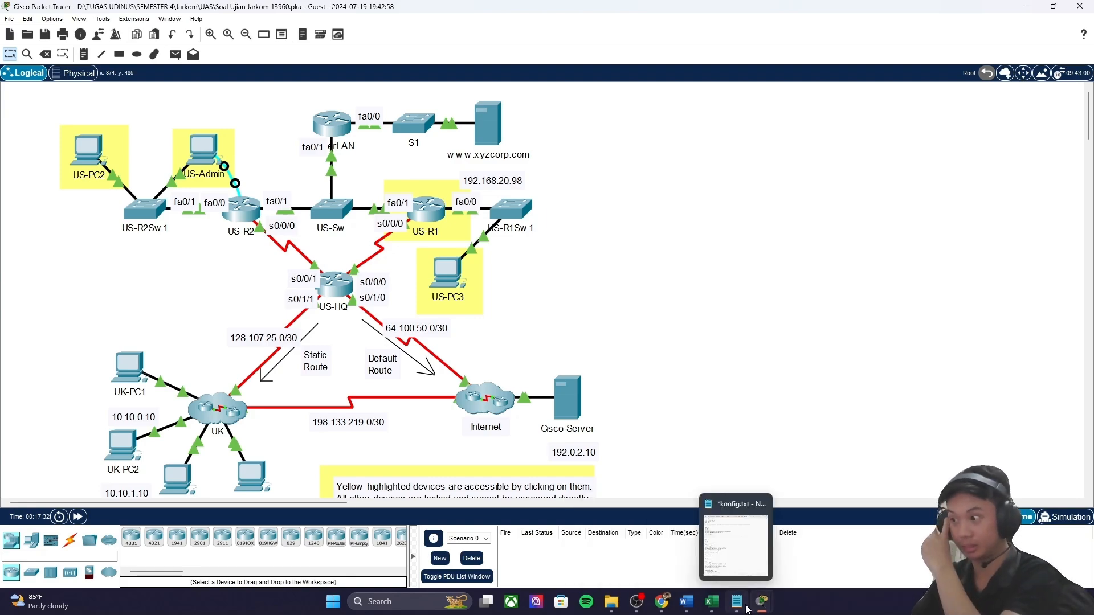
{"action": "mouse_move", "coordinate": [779, 562]}
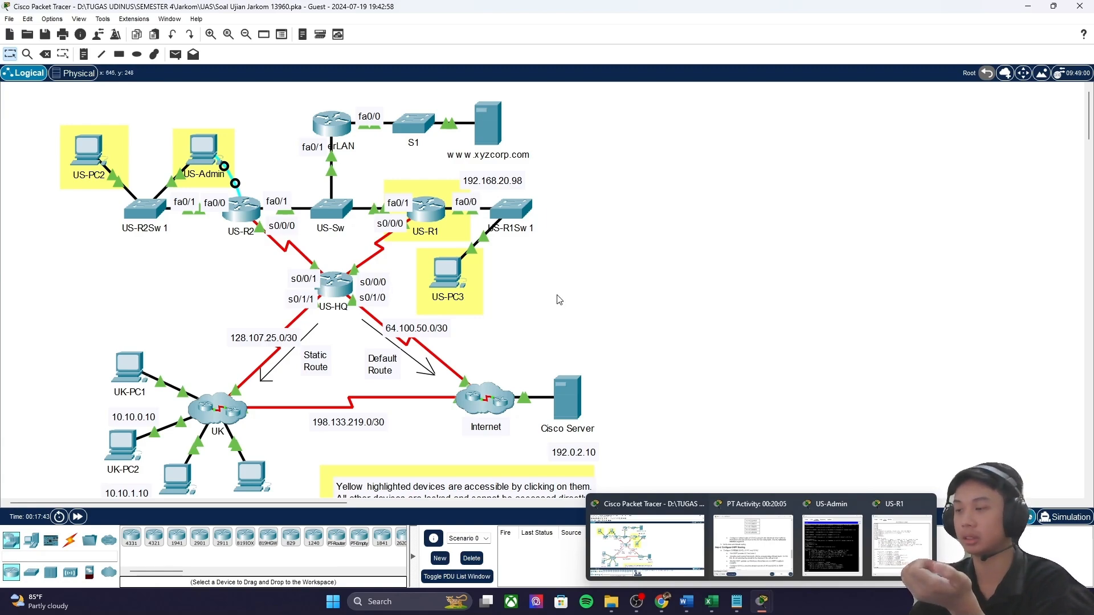
{"action": "mouse_move", "coordinate": [711, 601]}
{"action": "left_click", "coordinate": [694, 569]}
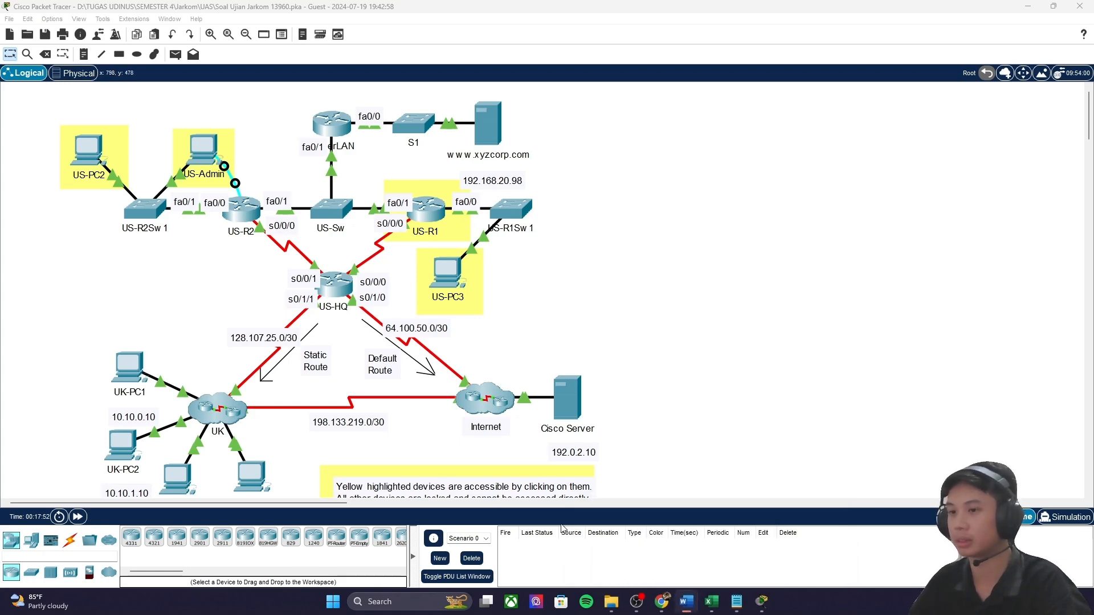
Step: Glance at the konfig notes in Notepad, minimize them, and return to the addressing_ip workbook
{"action": "left_click", "coordinate": [737, 602]}
{"action": "scroll", "coordinate": [606, 303], "scroll_direction": "down", "scroll_amount": 2}
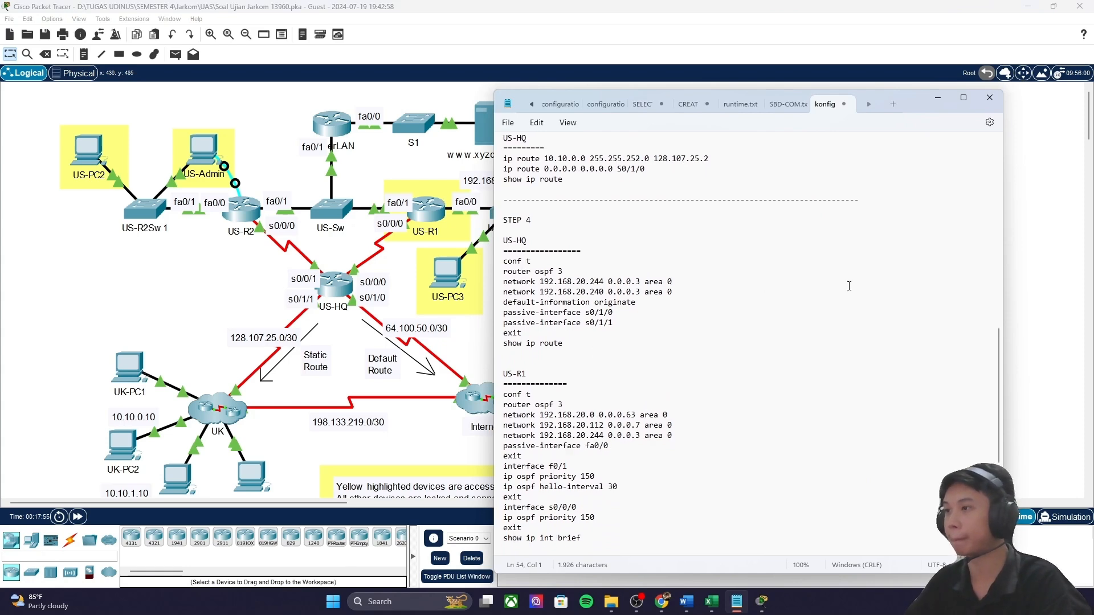
{"action": "left_click", "coordinate": [736, 601]}
{"action": "mouse_move", "coordinate": [712, 602]}
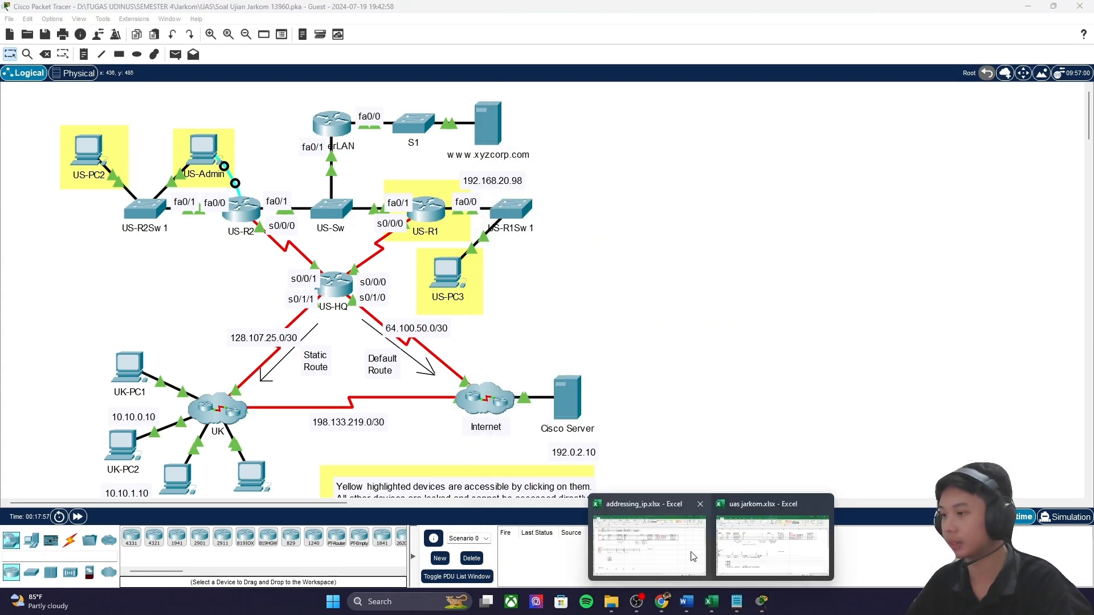
{"action": "left_click", "coordinate": [695, 557]}
{"action": "scroll", "coordinate": [456, 370], "scroll_direction": "up", "scroll_amount": 2}
{"action": "scroll", "coordinate": [206, 494], "scroll_direction": "down", "scroll_amount": 3}
{"action": "scroll", "coordinate": [206, 494], "scroll_direction": "up", "scroll_amount": 2}
Step: Select the wildcard mask cell B52, then the US-HQ interfaces and the S0/0/0 subnet mask in D27
{"action": "left_click", "coordinate": [134, 416]}
{"action": "scroll", "coordinate": [143, 413], "scroll_direction": "up", "scroll_amount": 5}
{"action": "left_click_drag", "start_coordinate": [168, 410], "coordinate": [250, 407]}
{"action": "left_click", "coordinate": [262, 406]}
Step: Review the D27 subnet mask, then select cell B53 below the all-255s row
{"action": "double_click", "coordinate": [291, 406]}
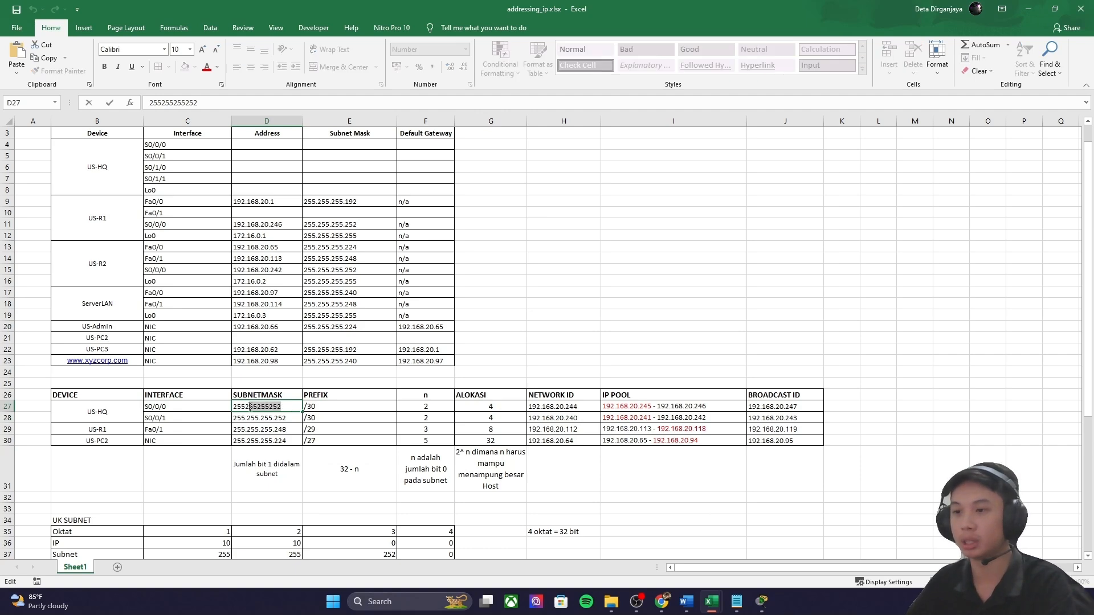
{"action": "left_click", "coordinate": [417, 373]}
{"action": "scroll", "coordinate": [296, 407], "scroll_direction": "down", "scroll_amount": 7}
{"action": "left_click_drag", "start_coordinate": [120, 486], "coordinate": [409, 486]}
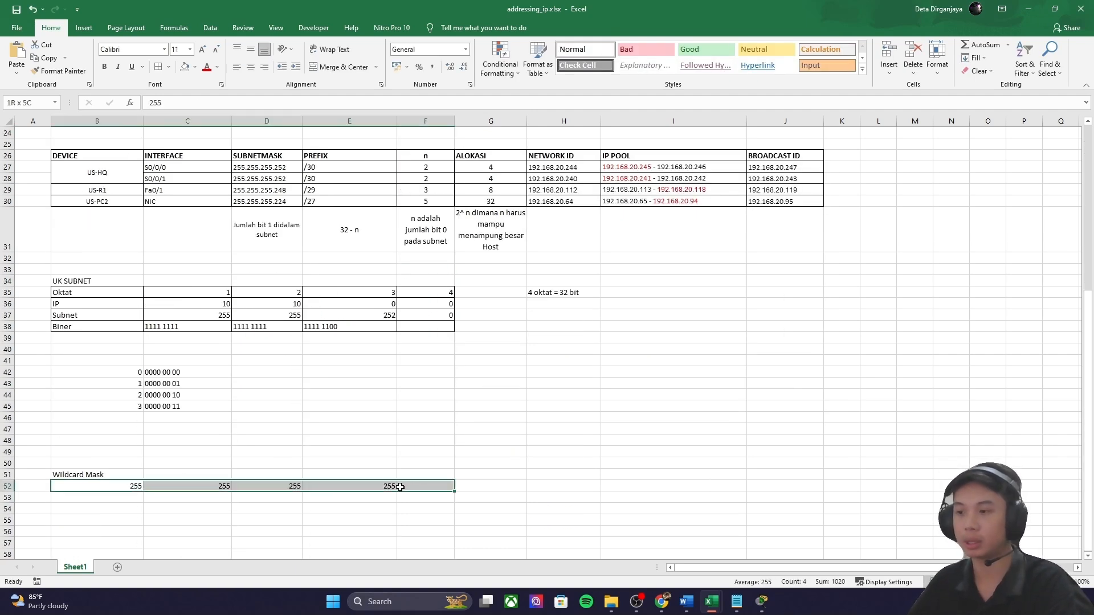
{"action": "left_click", "coordinate": [97, 497]}
{"action": "scroll", "coordinate": [261, 349], "scroll_direction": "up", "scroll_amount": 5}
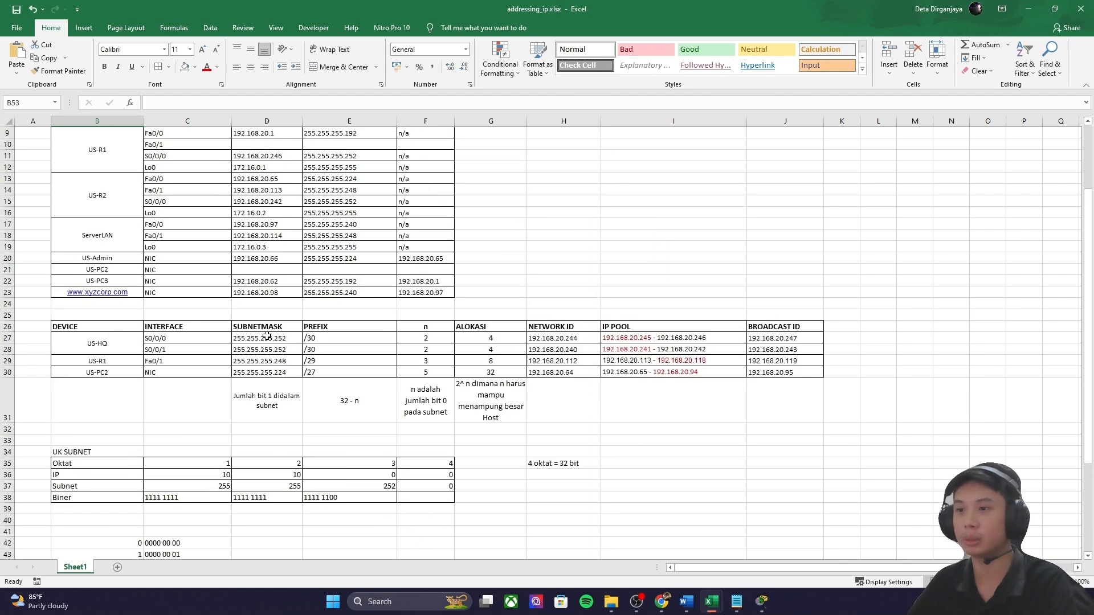
{"action": "scroll", "coordinate": [114, 350], "scroll_direction": "down", "scroll_amount": 5}
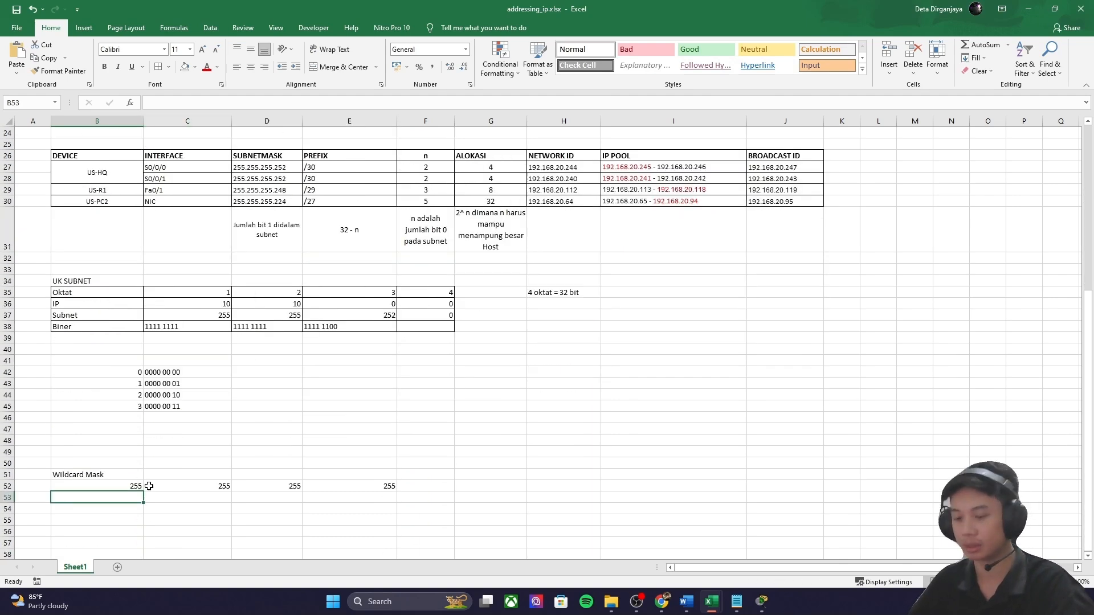
Step: Enter the subnet mask 255, 255, 255, 252 across row 53
{"action": "type", "text": "255"}
{"action": "key", "text": "Tab"}
{"action": "type", "text": "255"}
{"action": "key", "text": "Tab"}
{"action": "type", "text": "255"}
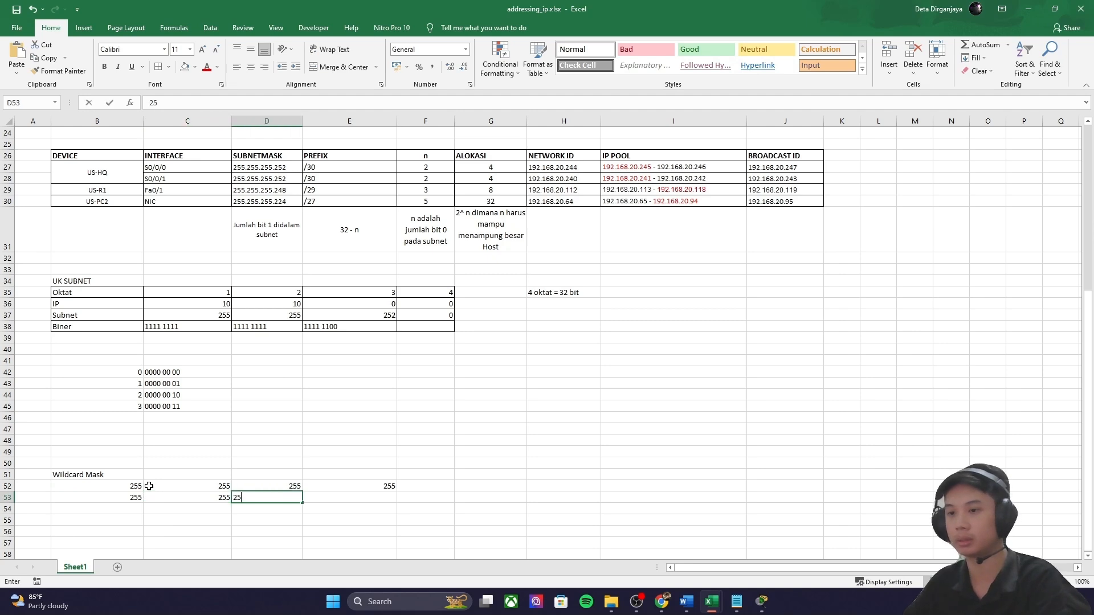
{"action": "key", "text": "Tab"}
{"action": "type", "text": "2"}
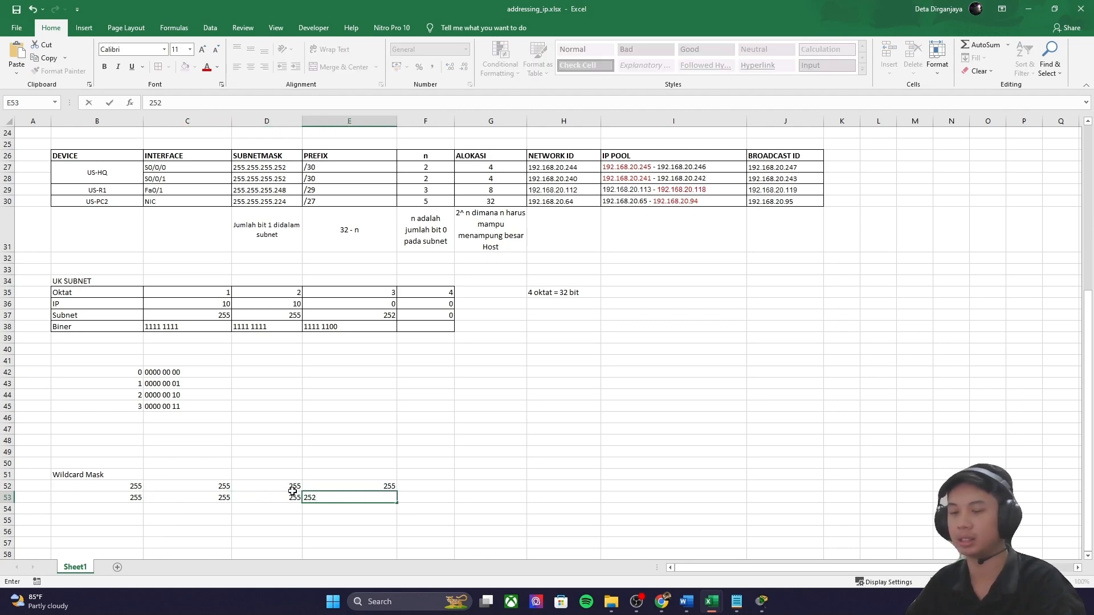
{"action": "left_click", "coordinate": [107, 507]}
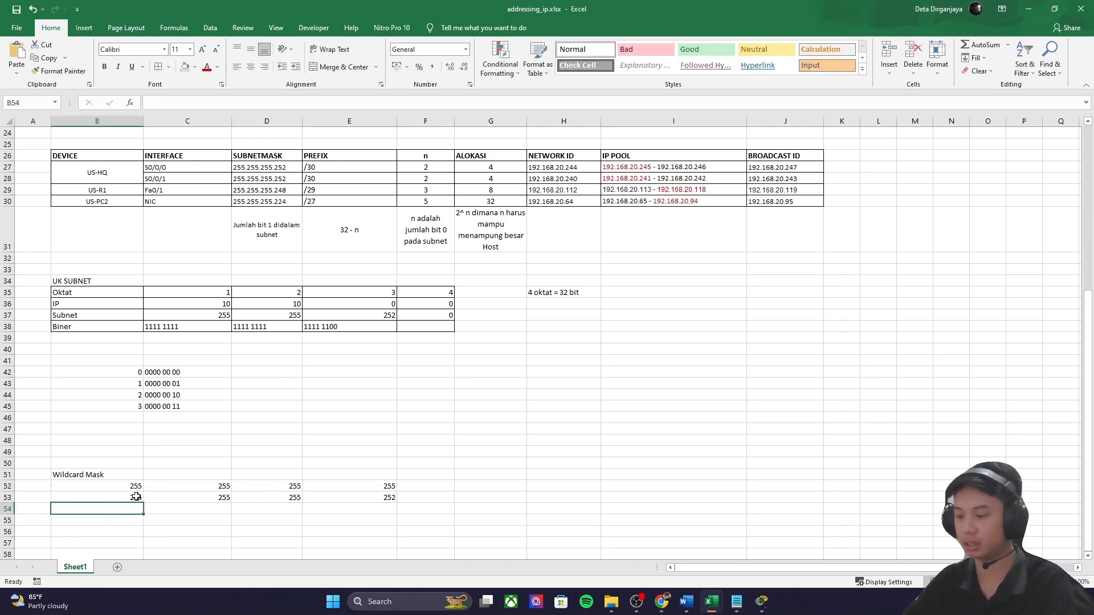
Step: Enter the resulting wildcard mask 0, 0, 0, 3 in row 54
{"action": "type", "text": "0"}
{"action": "key", "text": "Tab"}
{"action": "type", "text": "0"}
{"action": "key", "text": "Tab"}
{"action": "type", "text": "0"}
{"action": "key", "text": "Tab"}
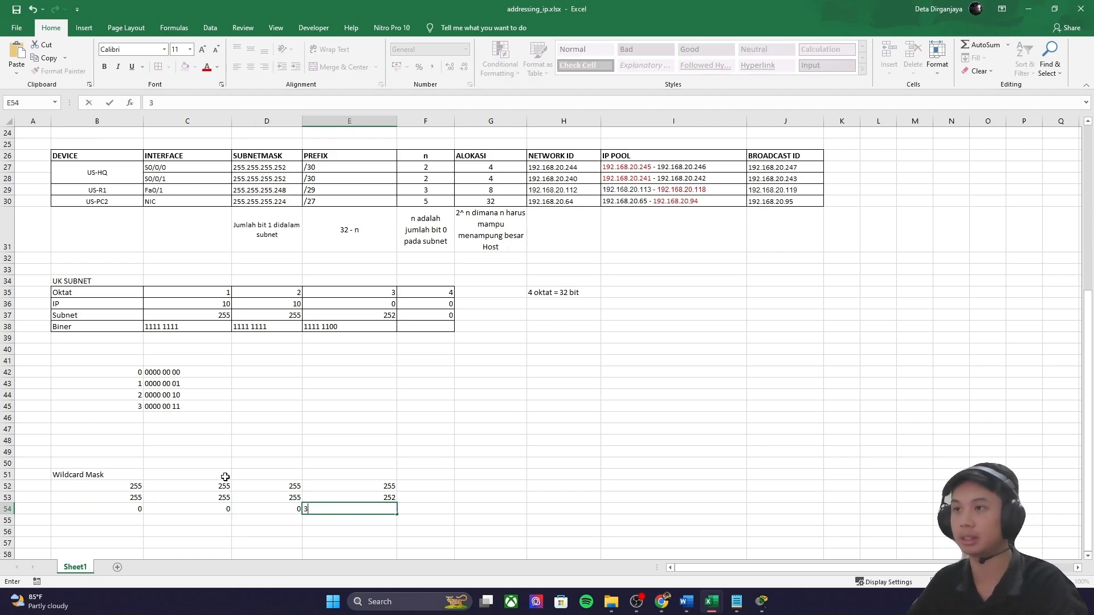
{"action": "left_click", "coordinate": [387, 428]}
{"action": "scroll", "coordinate": [401, 437], "scroll_direction": "up", "scroll_amount": 3}
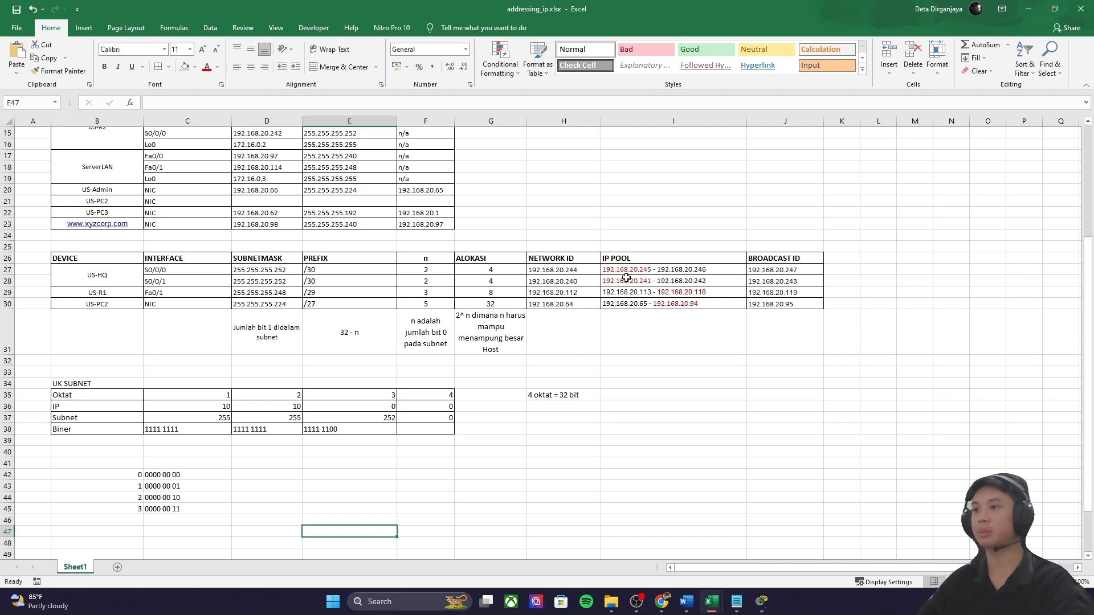
Step: Review network ID 192.168.20.244 in H27 alongside the S0/0/0 interface in C27
{"action": "left_click_drag", "start_coordinate": [635, 262], "coordinate": [634, 307]}
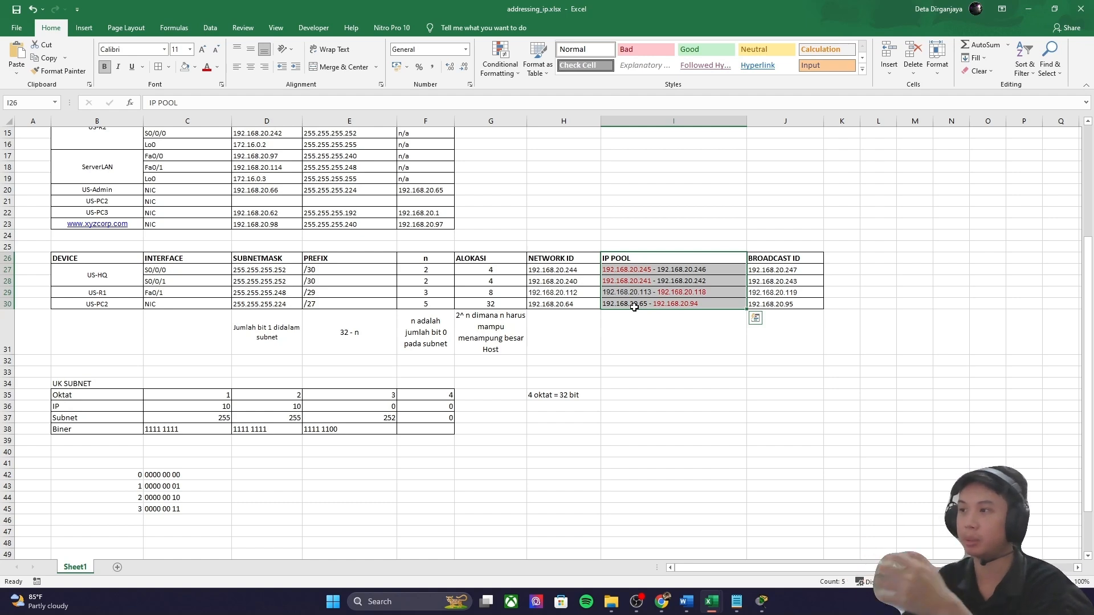
{"action": "left_click", "coordinate": [584, 270]}
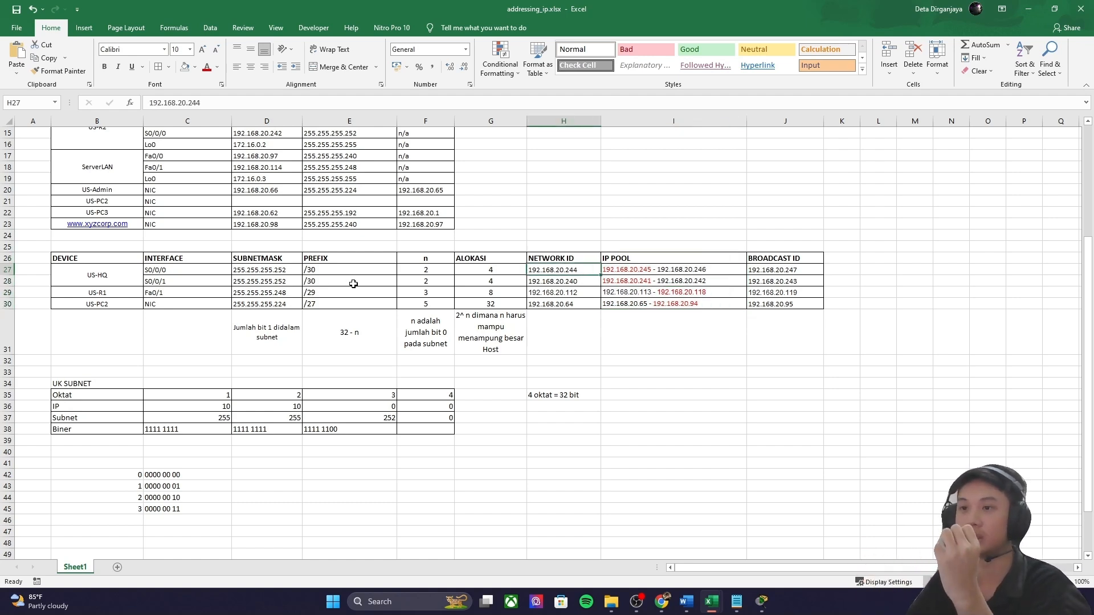
{"action": "left_click", "coordinate": [183, 270]}
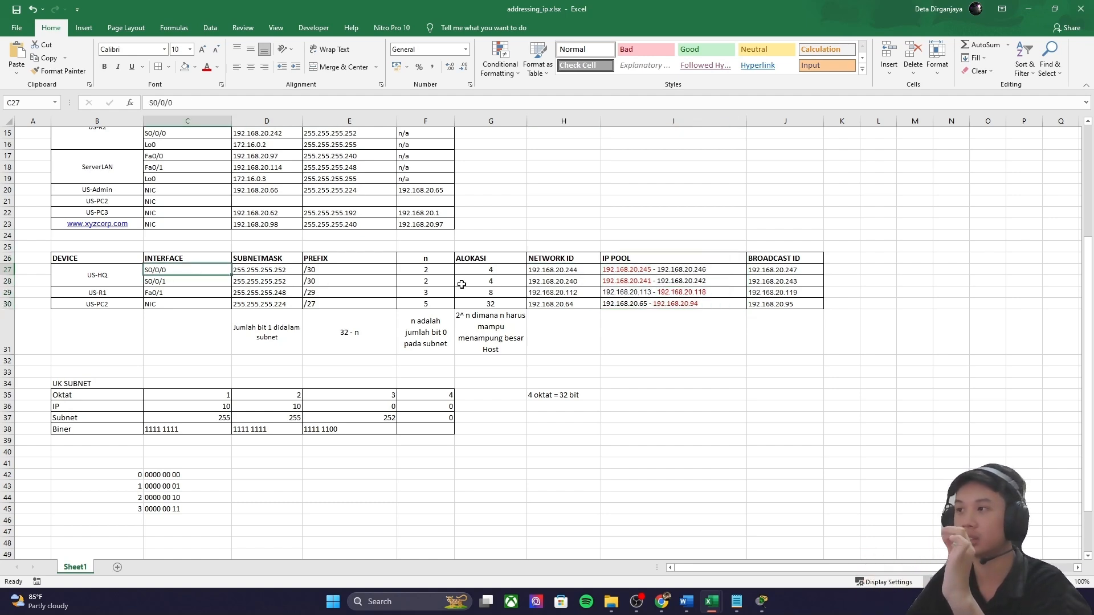
{"action": "left_click", "coordinate": [569, 271]}
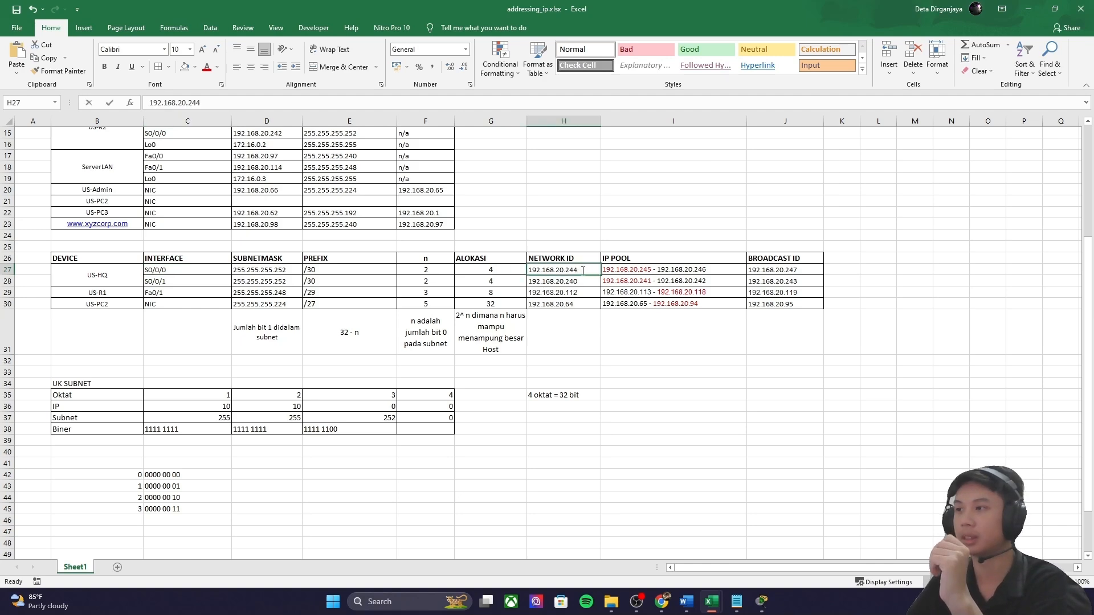
{"action": "double_click", "coordinate": [583, 271]}
{"action": "left_click_drag", "start_coordinate": [583, 271], "coordinate": [563, 269]}
{"action": "left_click", "coordinate": [643, 335]}
{"action": "scroll", "coordinate": [635, 357], "scroll_direction": "down", "scroll_amount": 3}
{"action": "scroll", "coordinate": [635, 356], "scroll_direction": "up", "scroll_amount": 3}
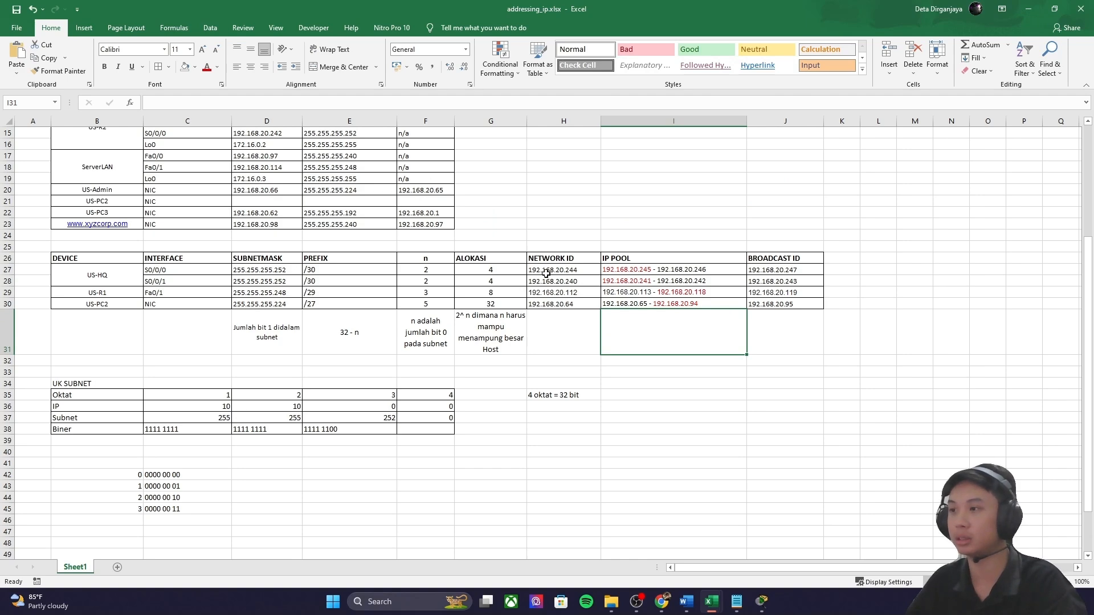
{"action": "scroll", "coordinate": [580, 273], "scroll_direction": "down", "scroll_amount": 6}
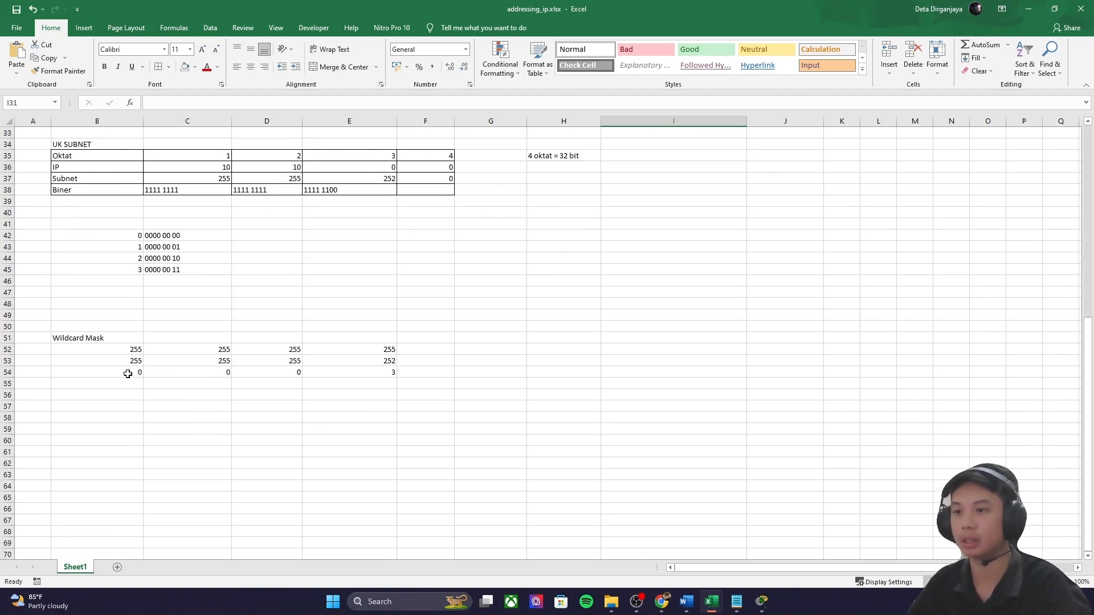
Step: Select 'router ospf 3' and both US-HQ network statements in konfig, then return to the US-HQ CLI
{"action": "left_click", "coordinate": [737, 601]}
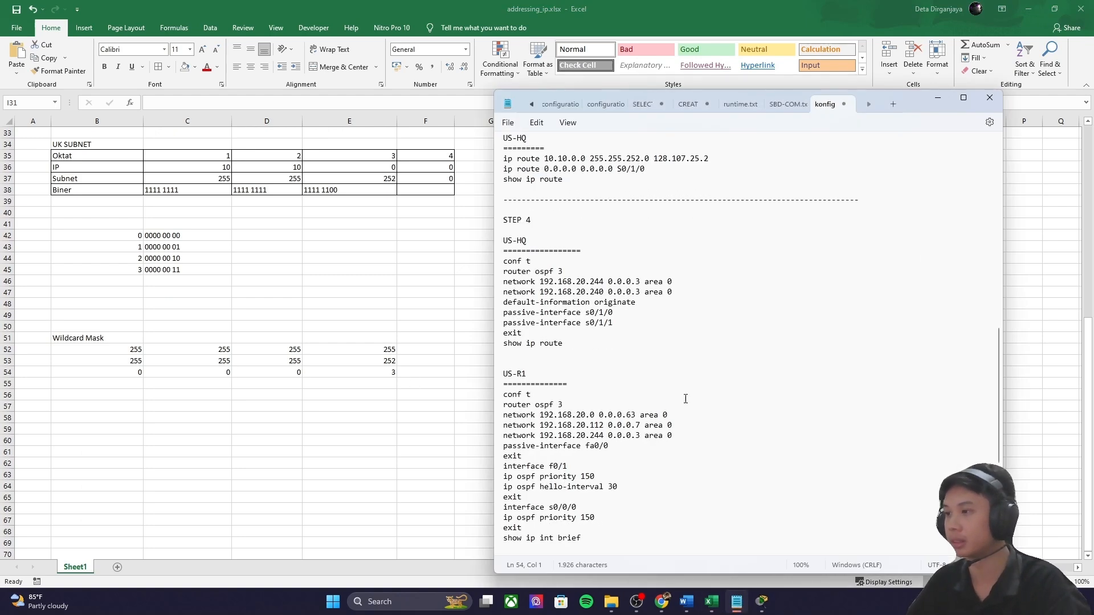
{"action": "left_click_drag", "start_coordinate": [678, 283], "coordinate": [495, 289]}
{"action": "scroll", "coordinate": [526, 288], "scroll_direction": "up", "scroll_amount": 3}
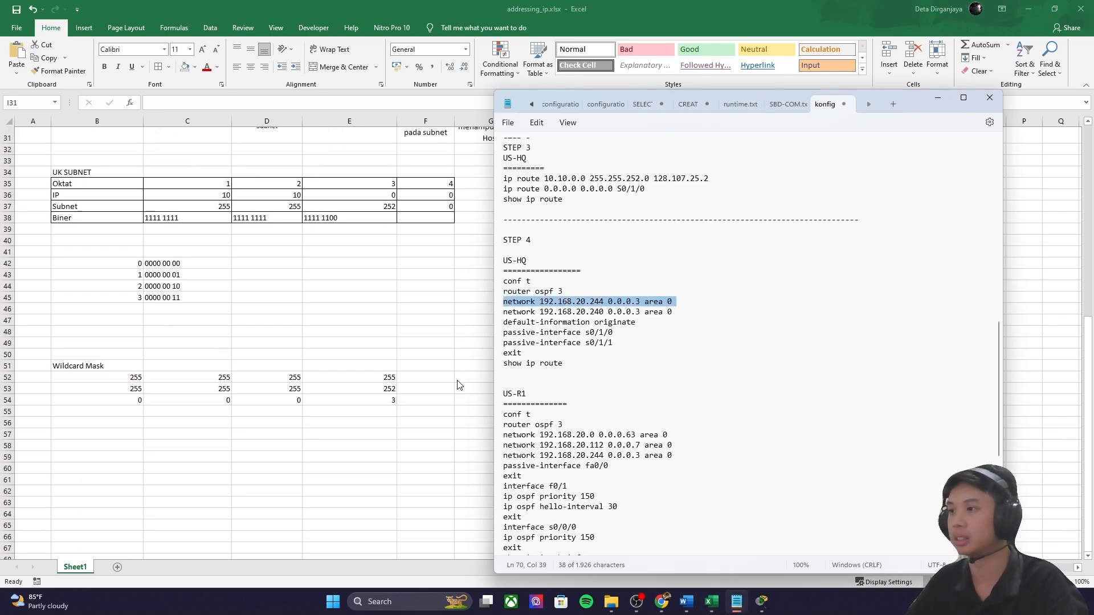
{"action": "mouse_move", "coordinate": [762, 601]}
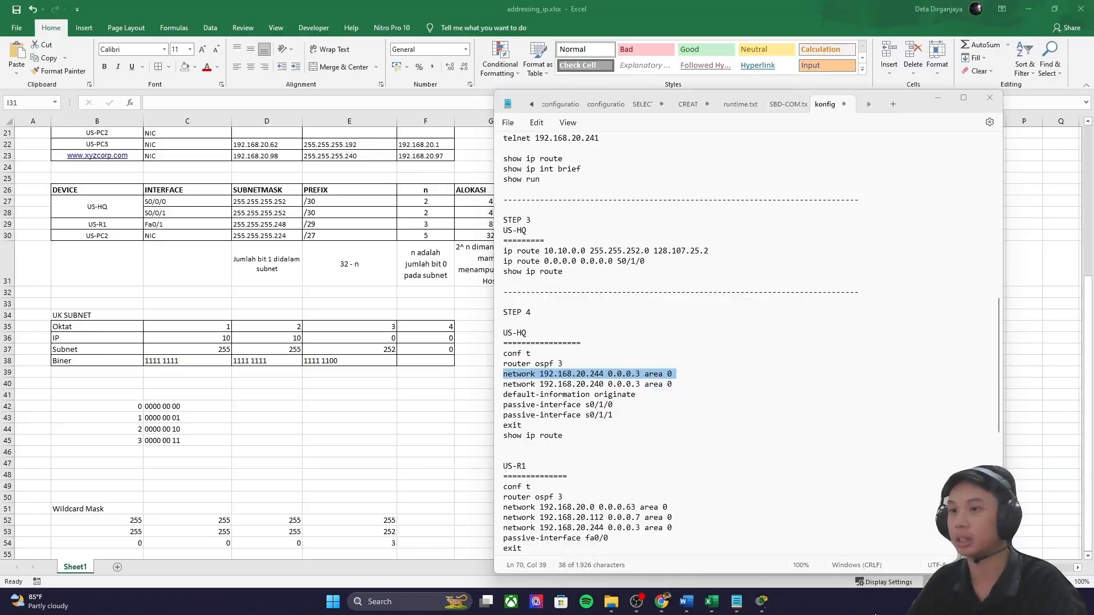
{"action": "scroll", "coordinate": [125, 347], "scroll_direction": "down", "scroll_amount": 3}
{"action": "scroll", "coordinate": [117, 342], "scroll_direction": "up", "scroll_amount": 6}
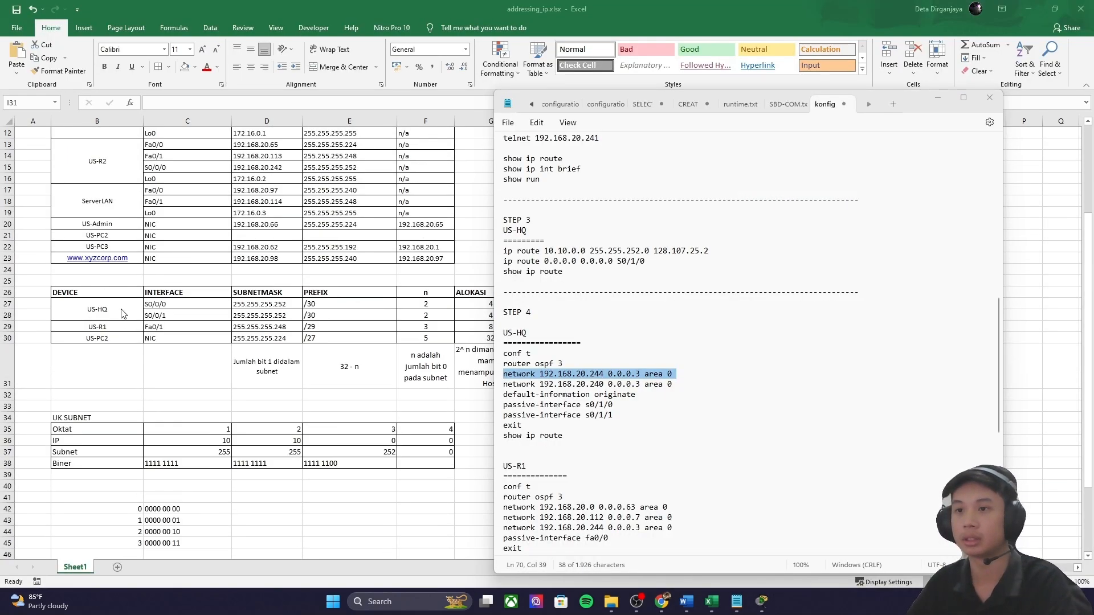
{"action": "left_click_drag", "start_coordinate": [676, 384], "coordinate": [504, 376]}
{"action": "left_click_drag", "start_coordinate": [675, 385], "coordinate": [506, 368]}
{"action": "key", "text": "ctrl+c"}
{"action": "left_click", "coordinate": [763, 603]}
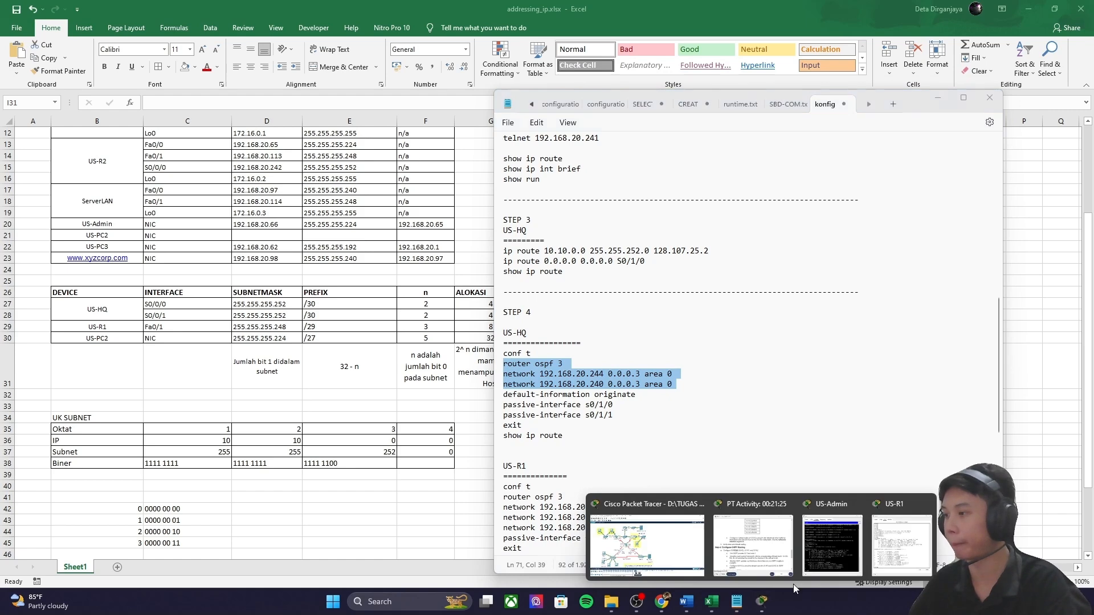
{"action": "left_click", "coordinate": [820, 544]}
Step: On US-HQ, paste router ospf 3 with networks 192.168.20.244 and 192.168.20.240 0.0.0.3 area 0
{"action": "type", "text": "conf t"}
{"action": "key", "text": "Return"}
{"action": "type", "text": "router"}
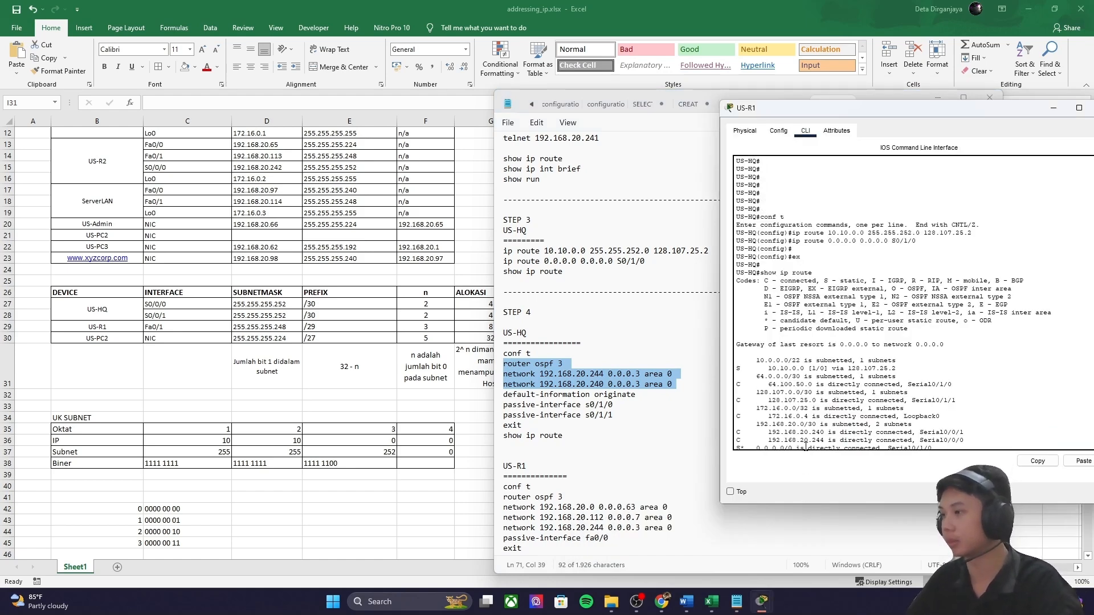
{"action": "key", "text": "ctrl+v"}
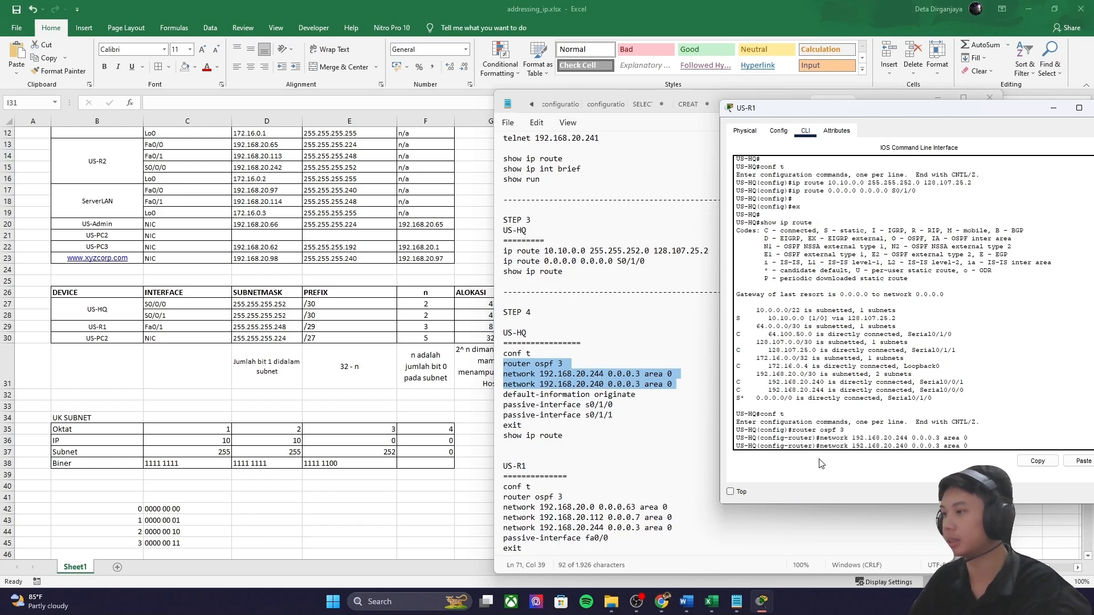
{"action": "key", "text": "Return"}
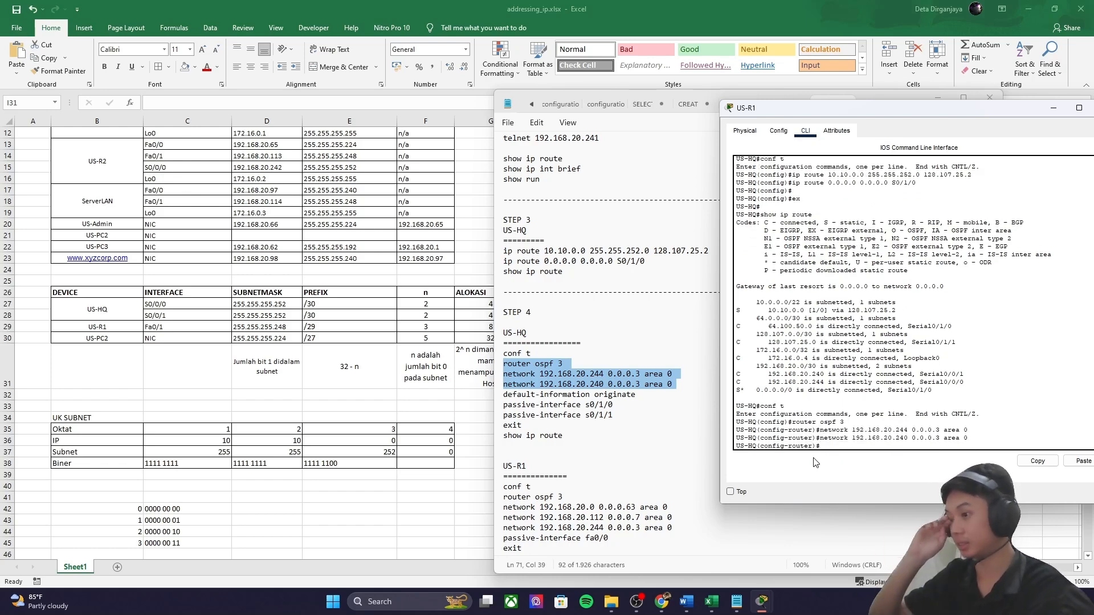
{"action": "scroll", "coordinate": [815, 462], "scroll_direction": "down", "scroll_amount": 4}
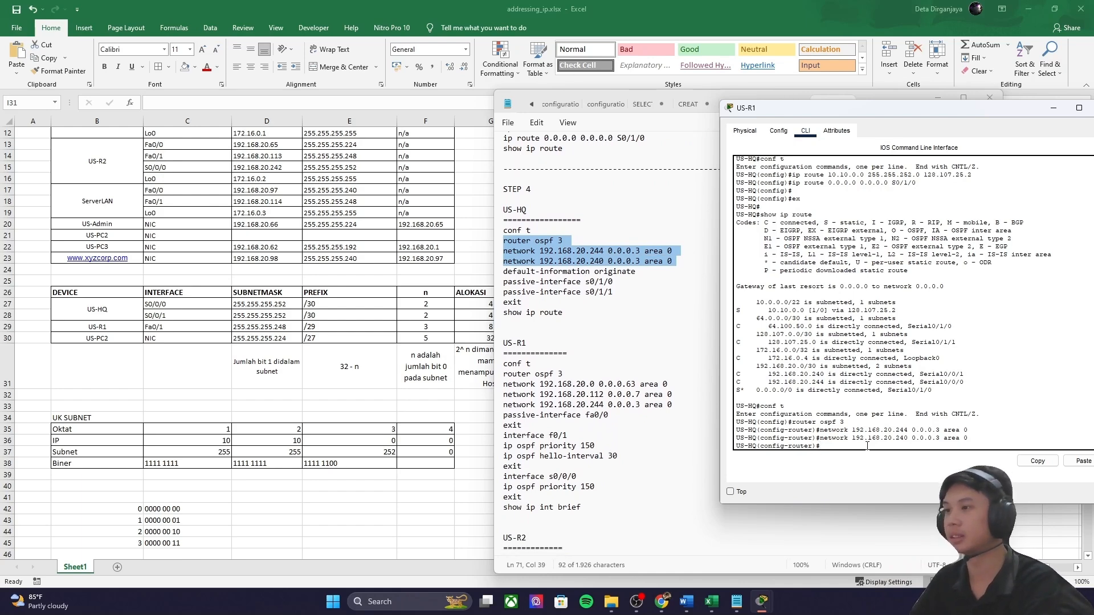
{"action": "key", "text": "Return"}
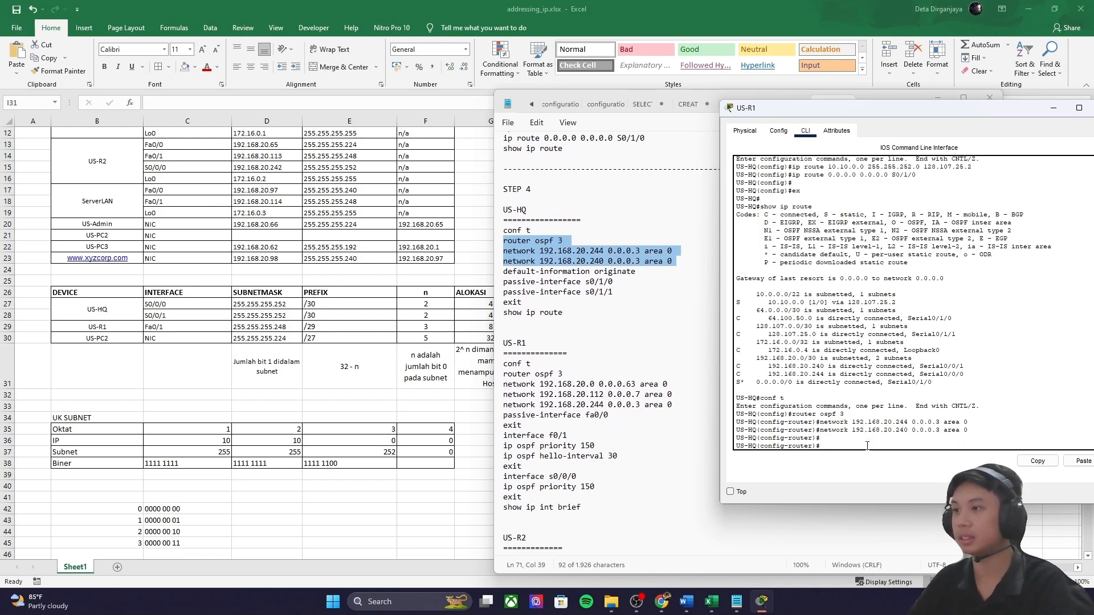
Step: Read the default-route propagation instruction in the activity window
{"action": "mouse_move", "coordinate": [763, 598]}
{"action": "left_click", "coordinate": [761, 534]}
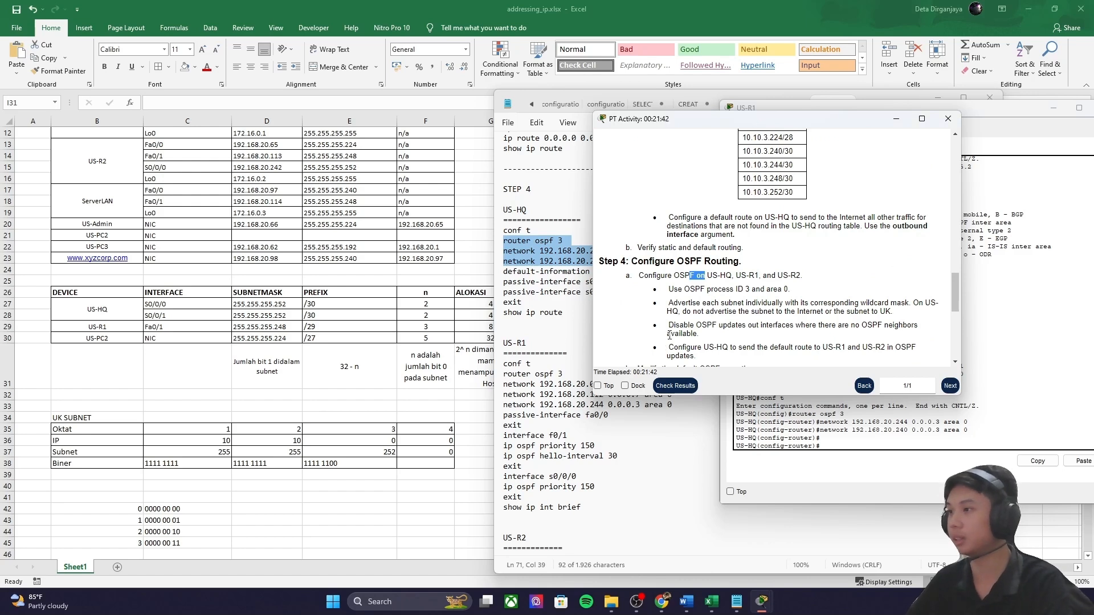
{"action": "left_click_drag", "start_coordinate": [668, 347], "coordinate": [913, 356]}
{"action": "scroll", "coordinate": [911, 354], "scroll_direction": "down", "scroll_amount": 2}
{"action": "left_click_drag", "start_coordinate": [809, 348], "coordinate": [666, 310]}
{"action": "left_click_drag", "start_coordinate": [747, 275], "coordinate": [815, 273]}
Step: Copy 'default-information originate' from the notes and run it on US-HQ
{"action": "left_click", "coordinate": [896, 119]}
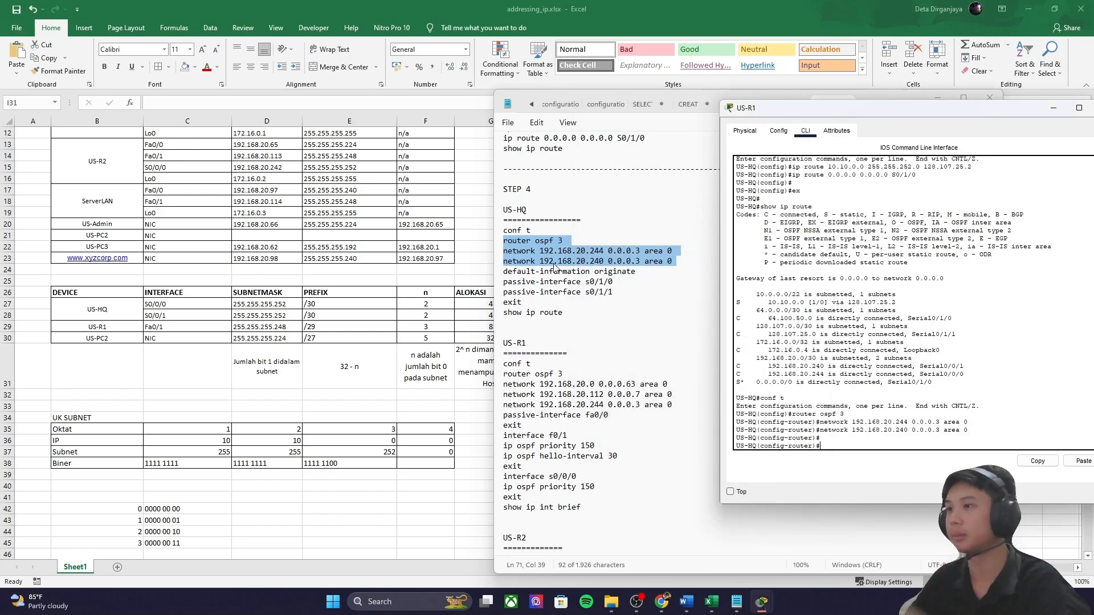
{"action": "left_click", "coordinate": [643, 271]}
{"action": "left_click_drag", "start_coordinate": [643, 272], "coordinate": [499, 272]}
{"action": "key", "text": "ctrl+c"}
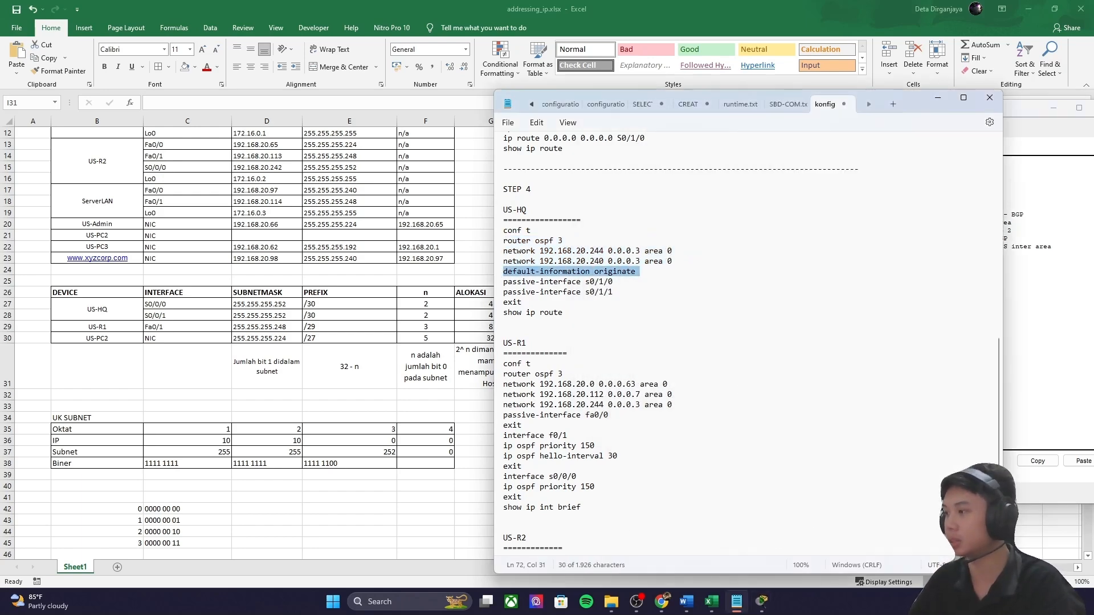
{"action": "left_click", "coordinate": [1026, 423]}
{"action": "key", "text": "ctrl+v"}
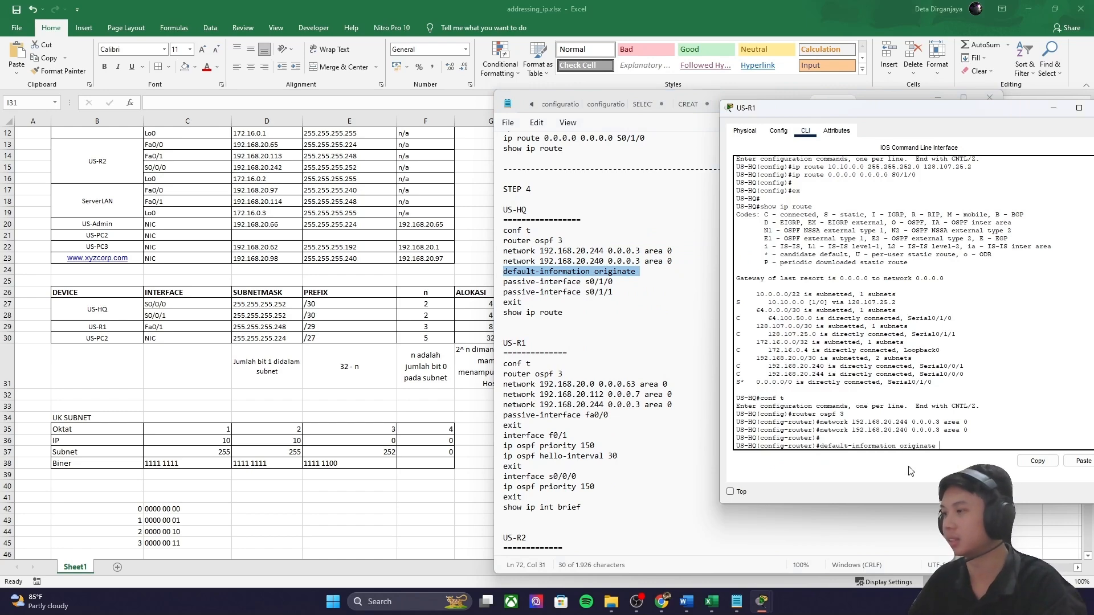
{"action": "key", "text": "Return"}
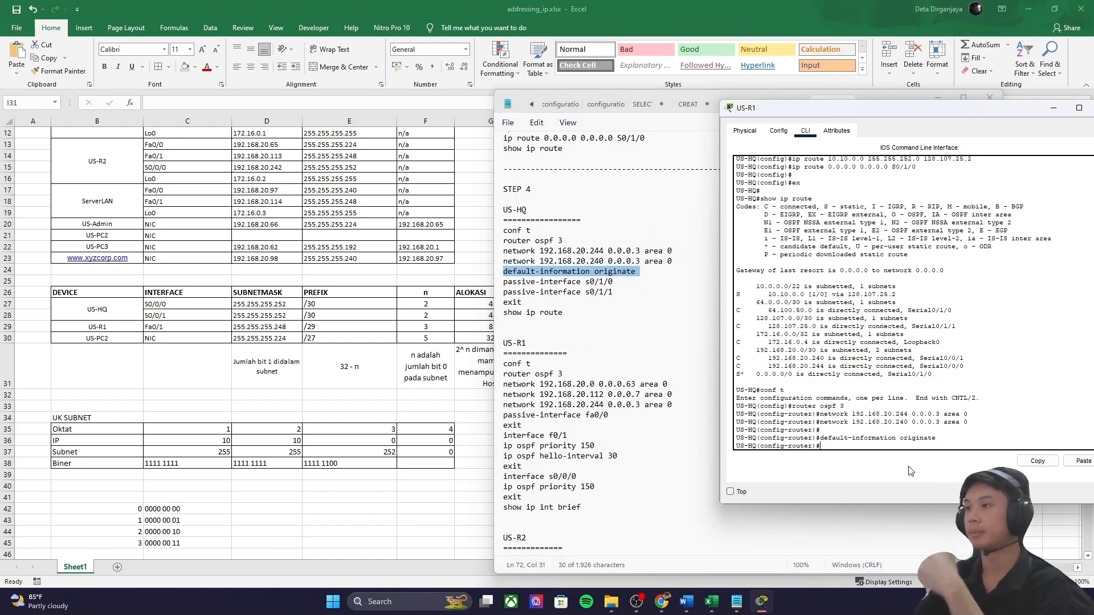
Step: Read the instruction on disabling OSPF updates, then go back to the topology view
{"action": "mouse_move", "coordinate": [766, 601]}
{"action": "left_click", "coordinate": [796, 558]}
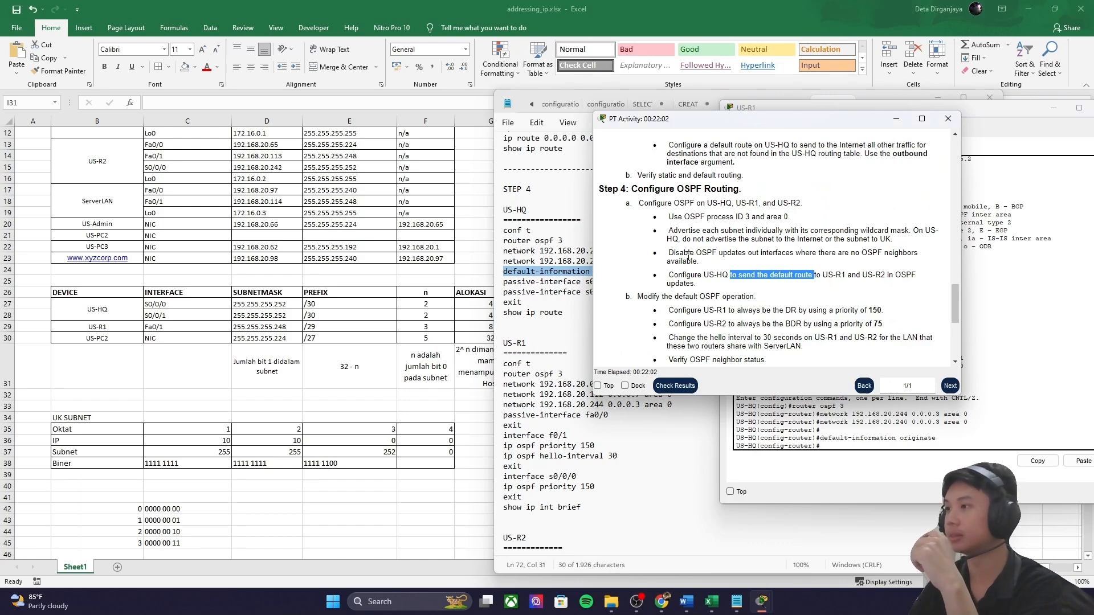
{"action": "left_click_drag", "start_coordinate": [716, 257], "coordinate": [843, 263]}
{"action": "double_click", "coordinate": [868, 256]}
{"action": "left_click", "coordinate": [866, 262]}
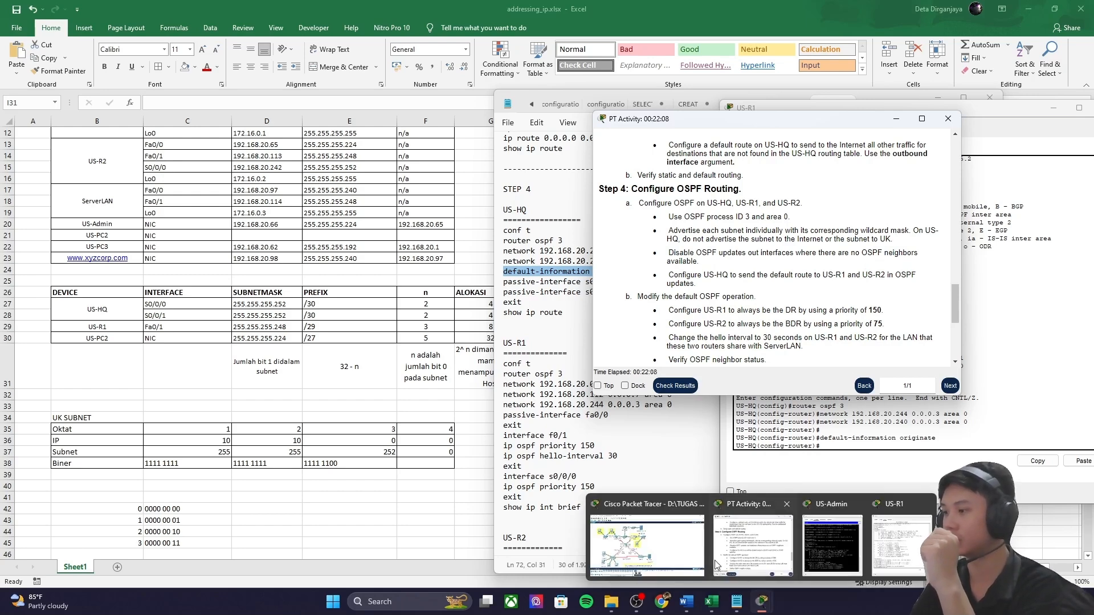
{"action": "left_click", "coordinate": [650, 542]}
{"action": "scroll", "coordinate": [349, 366], "scroll_direction": "down", "scroll_amount": 2}
{"action": "left_click_drag", "start_coordinate": [63, 264], "coordinate": [650, 485]}
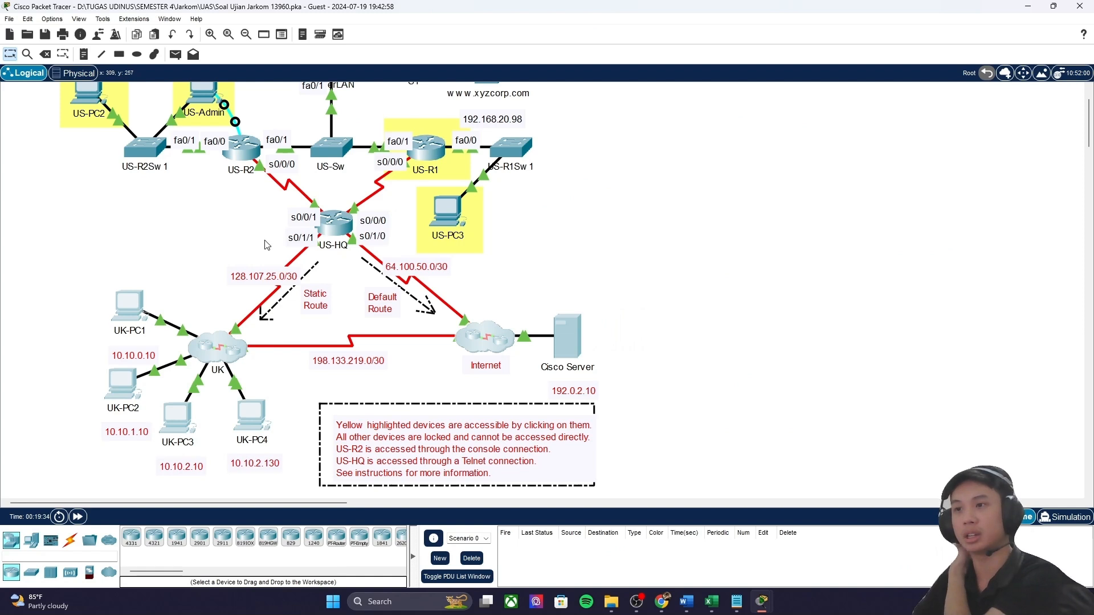
Step: Locate US-HQ's serial links on the topology and copy the two passive-interface commands from konfig
{"action": "left_click", "coordinate": [316, 246]}
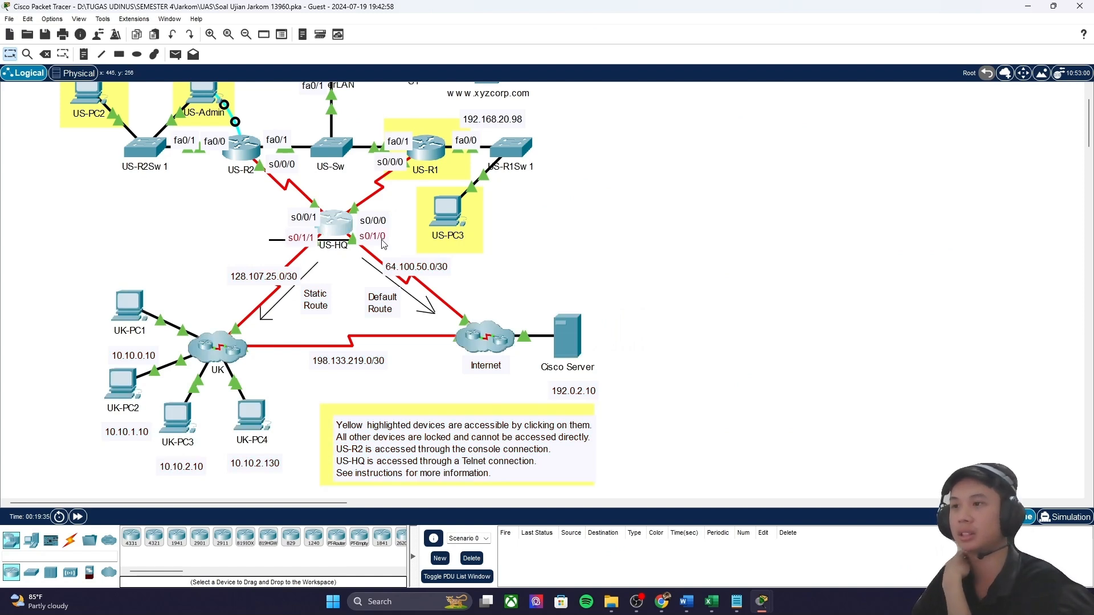
{"action": "left_click_drag", "start_coordinate": [382, 240], "coordinate": [415, 247]}
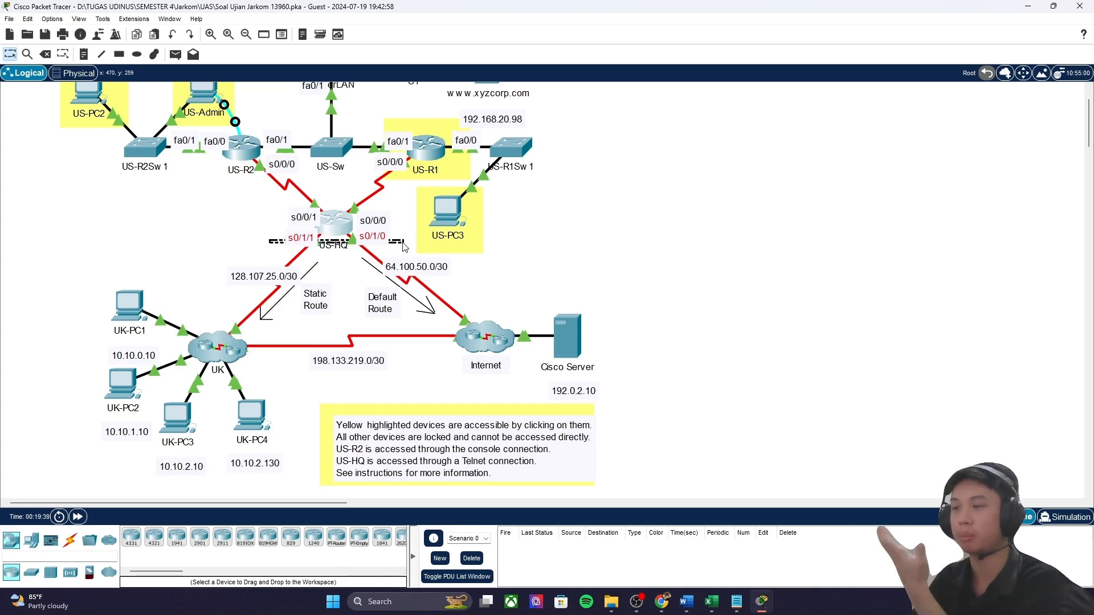
{"action": "left_click", "coordinate": [737, 602]}
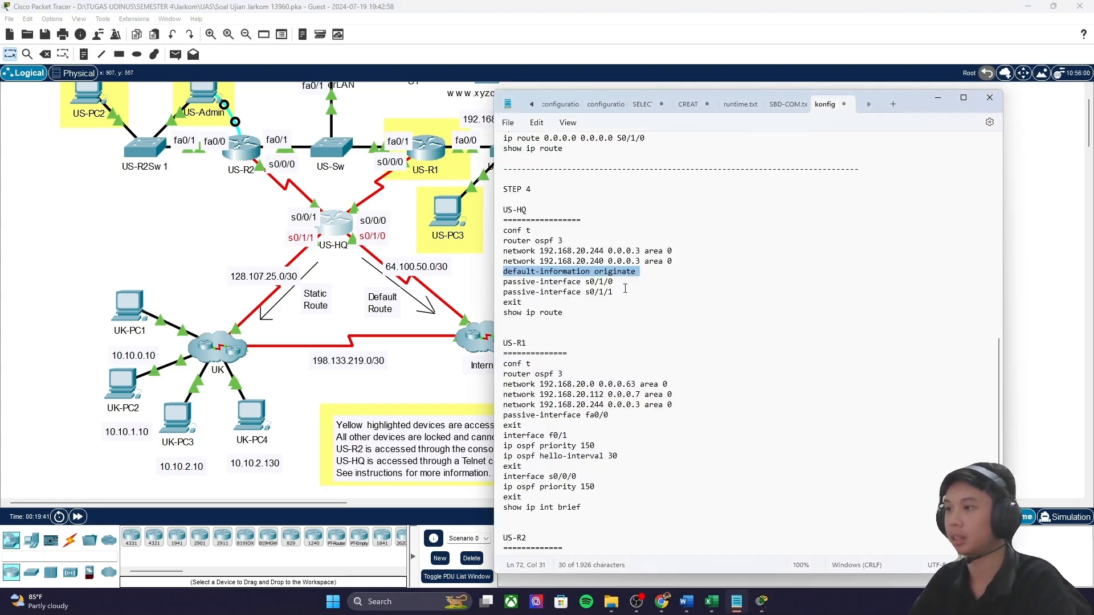
{"action": "left_click_drag", "start_coordinate": [503, 281], "coordinate": [613, 292]}
{"action": "key", "text": "ctrl+c"}
Step: Paste passive-interface s0/1/0 and s0/1/1 on US-HQ, then exit back to privileged mode
{"action": "mouse_move", "coordinate": [769, 600]}
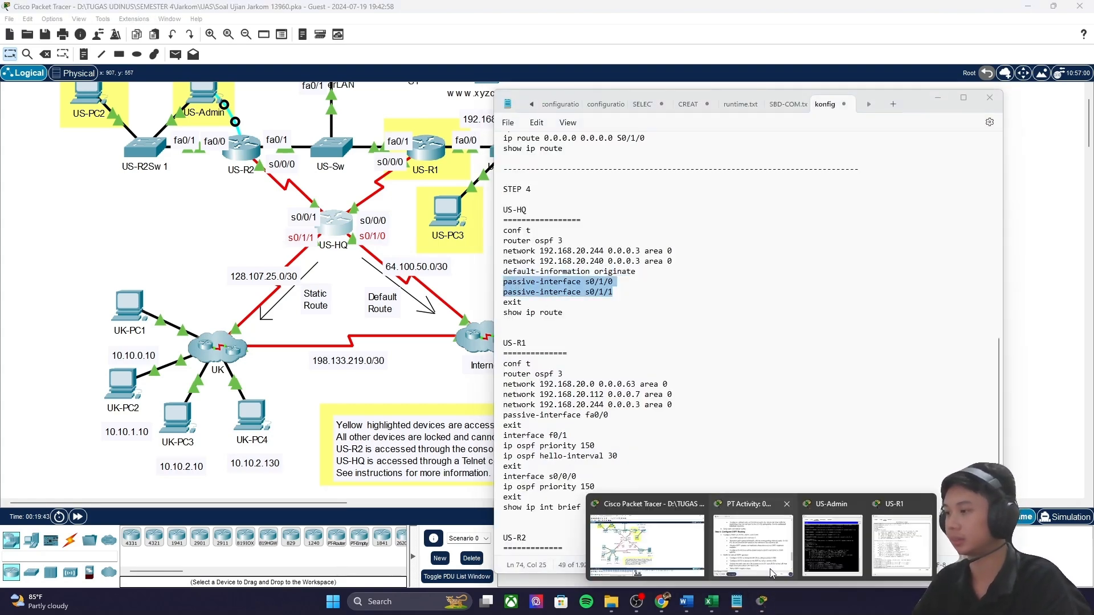
{"action": "mouse_move", "coordinate": [775, 564]}
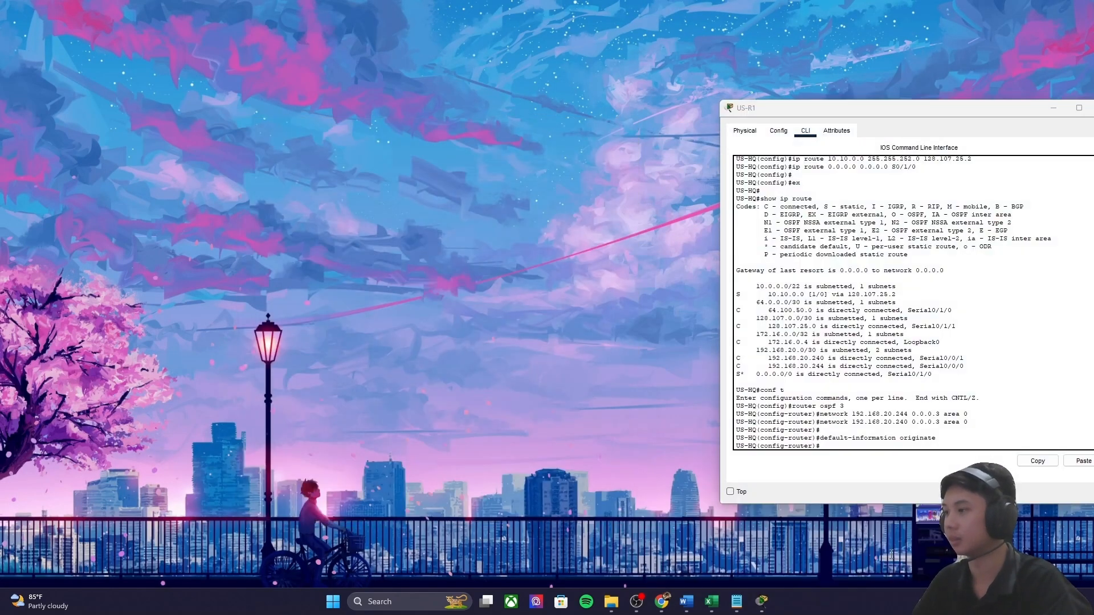
{"action": "left_click", "coordinate": [902, 545]}
{"action": "right_click", "coordinate": [821, 443]}
{"action": "left_click", "coordinate": [853, 464]}
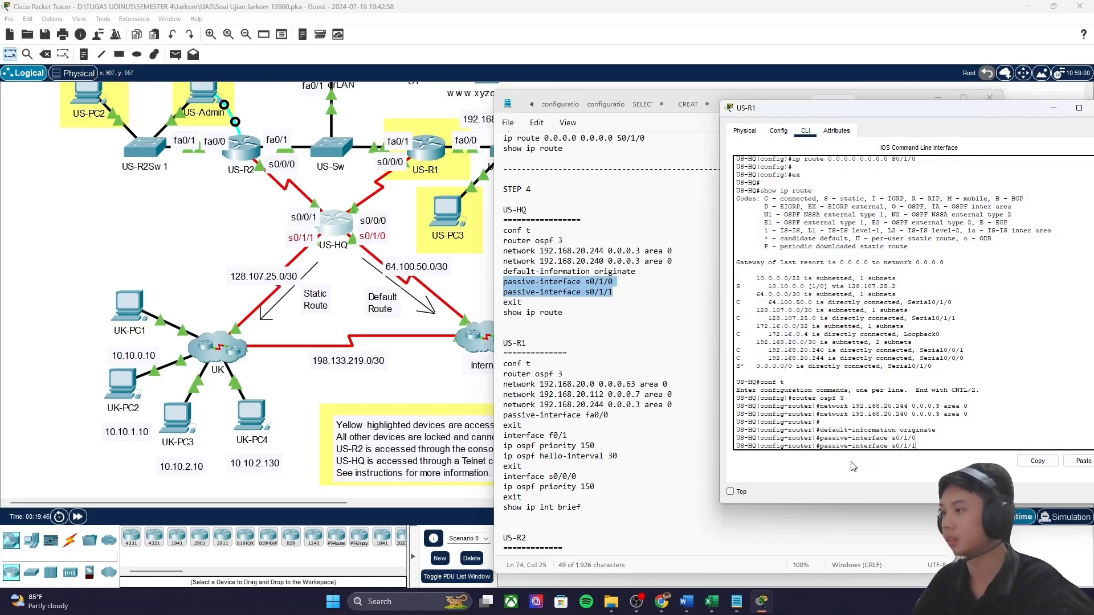
{"action": "key", "text": "Return"}
{"action": "key", "text": "Return"}
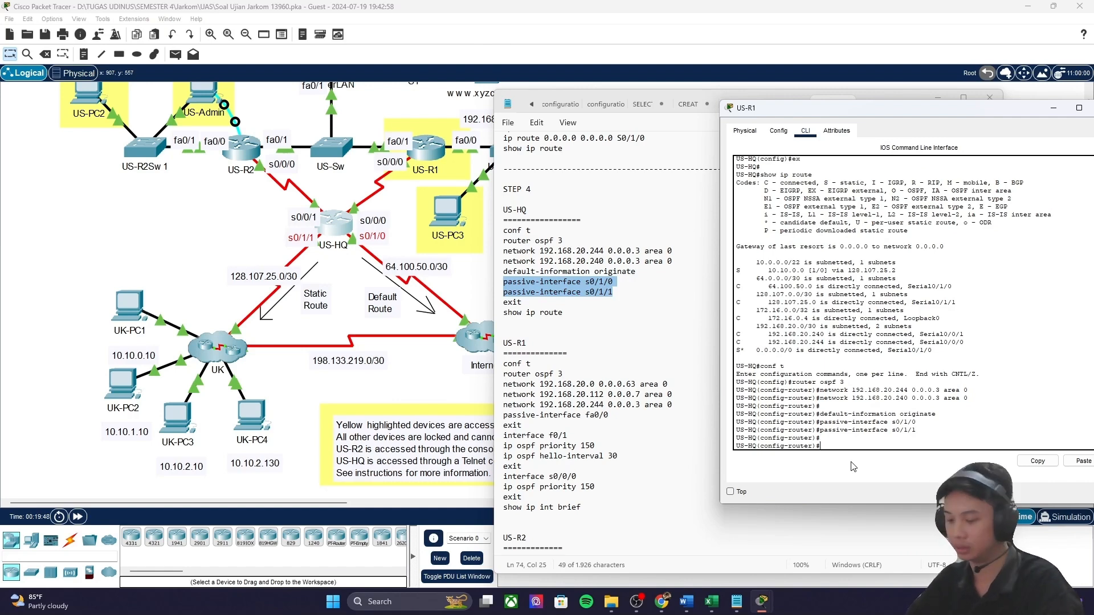
{"action": "type", "text": "exit"}
{"action": "key", "text": "Return"}
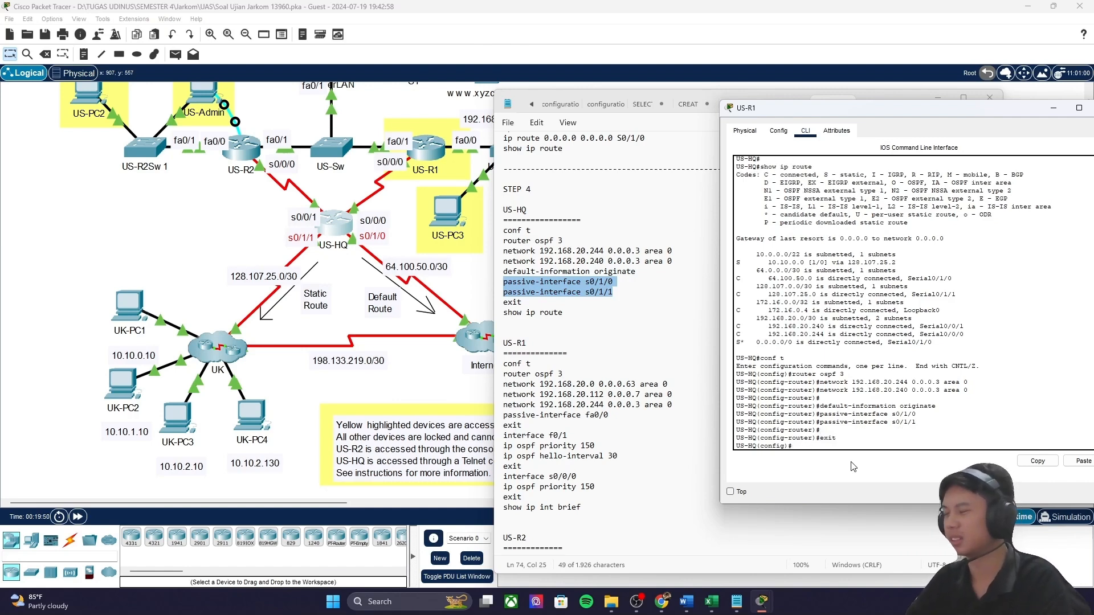
{"action": "type", "text": "exit"}
{"action": "key", "text": "Return"}
{"action": "key", "text": "Return"}
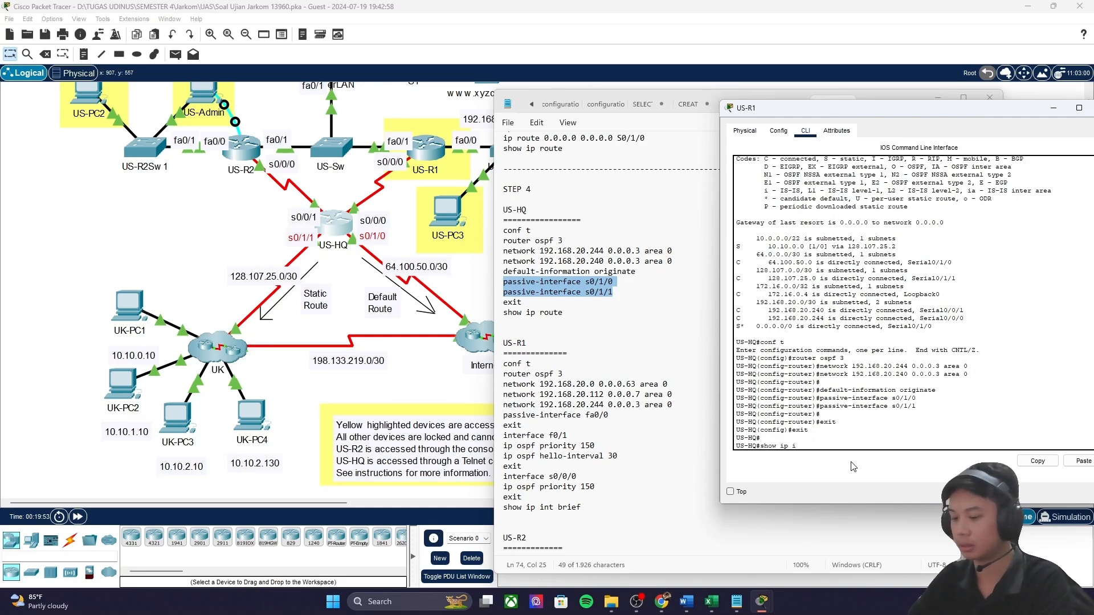
Step: Run show ip int brief and review the FastEthernet, serial and loopback interface lines
{"action": "key", "text": "Return"}
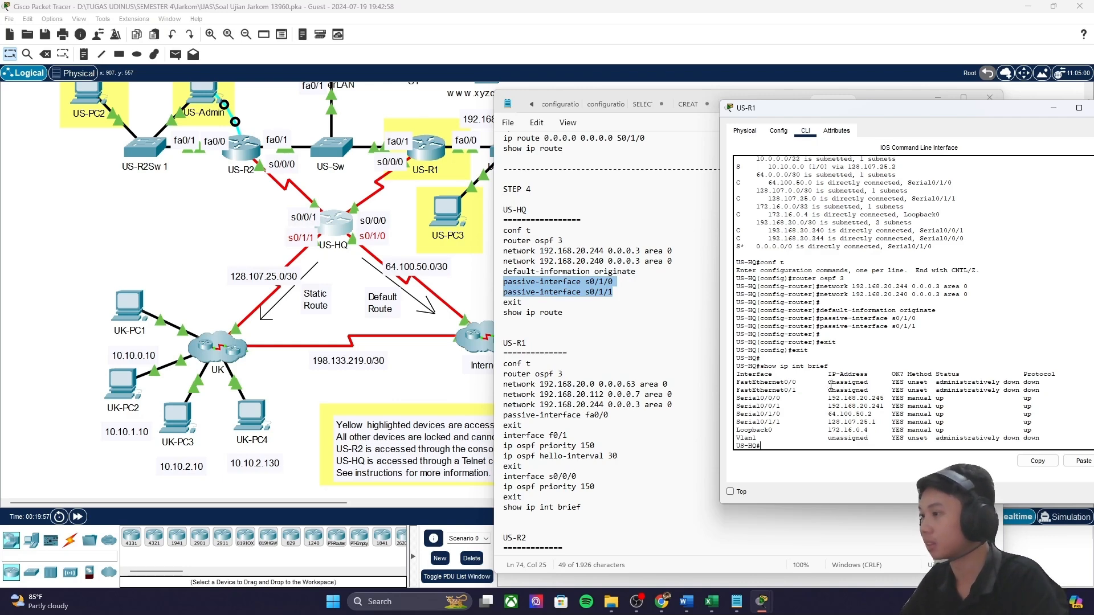
{"action": "left_click_drag", "start_coordinate": [781, 382], "coordinate": [789, 406]}
{"action": "left_click", "coordinate": [768, 401]}
{"action": "left_click_drag", "start_coordinate": [780, 422], "coordinate": [825, 398]}
{"action": "left_click", "coordinate": [765, 438]}
{"action": "left_click", "coordinate": [799, 449]}
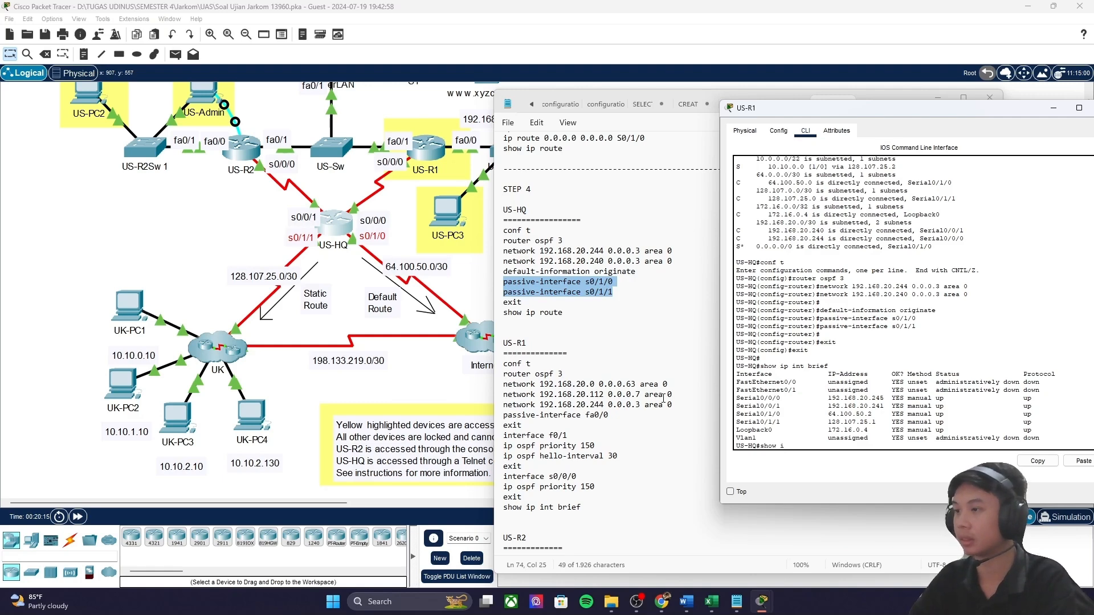
Step: Display the full US-HQ routing table with show ip route, then shift the CLI window left
{"action": "type", "text": "e"}
{"action": "key", "text": "Return"}
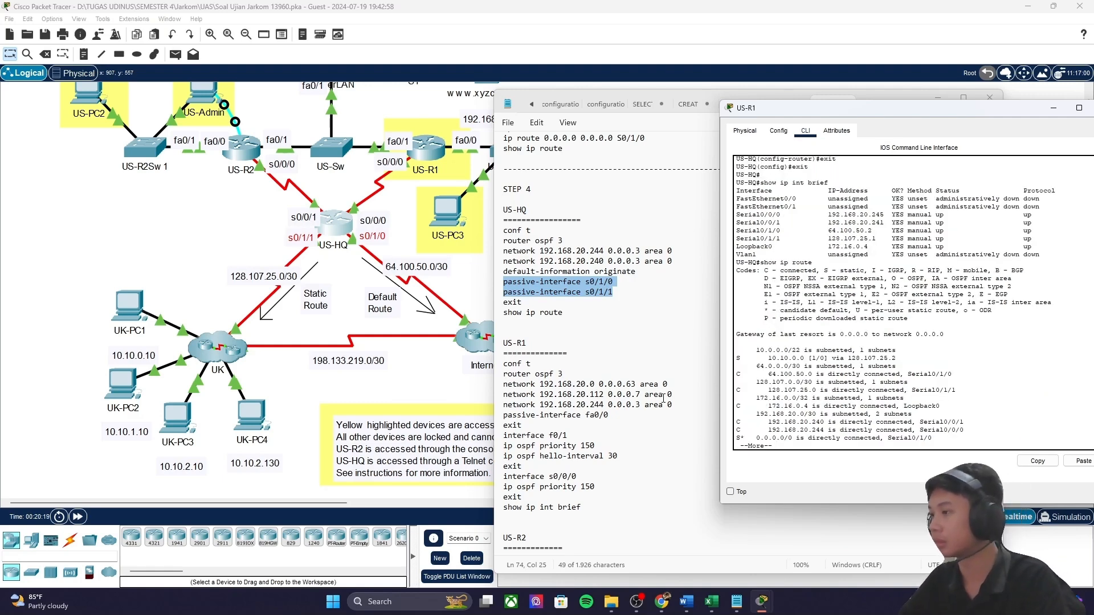
{"action": "key", "text": "space"}
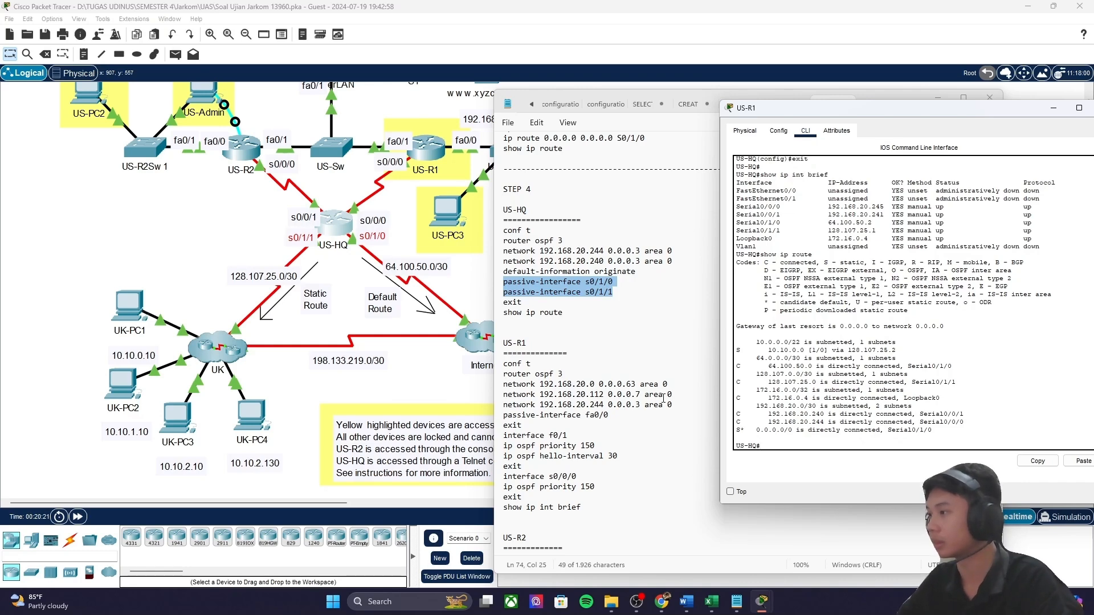
{"action": "left_click_drag", "start_coordinate": [838, 116], "coordinate": [684, 120]}
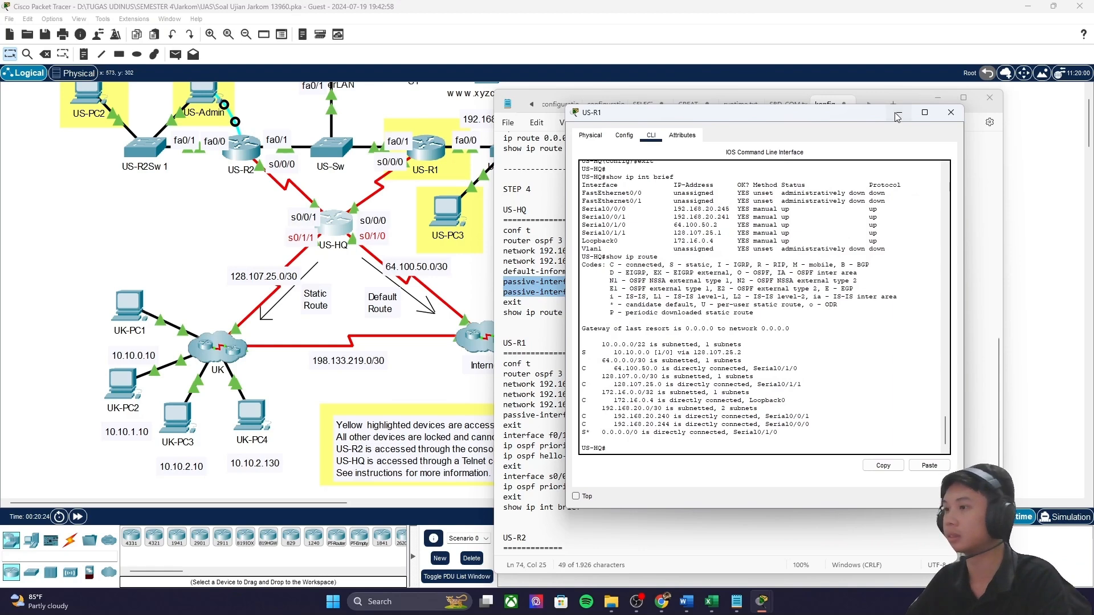
Step: Hide the router CLI and scroll through the konfig notes
{"action": "left_click", "coordinate": [899, 112]}
{"action": "scroll", "coordinate": [528, 330], "scroll_direction": "down", "scroll_amount": 1}
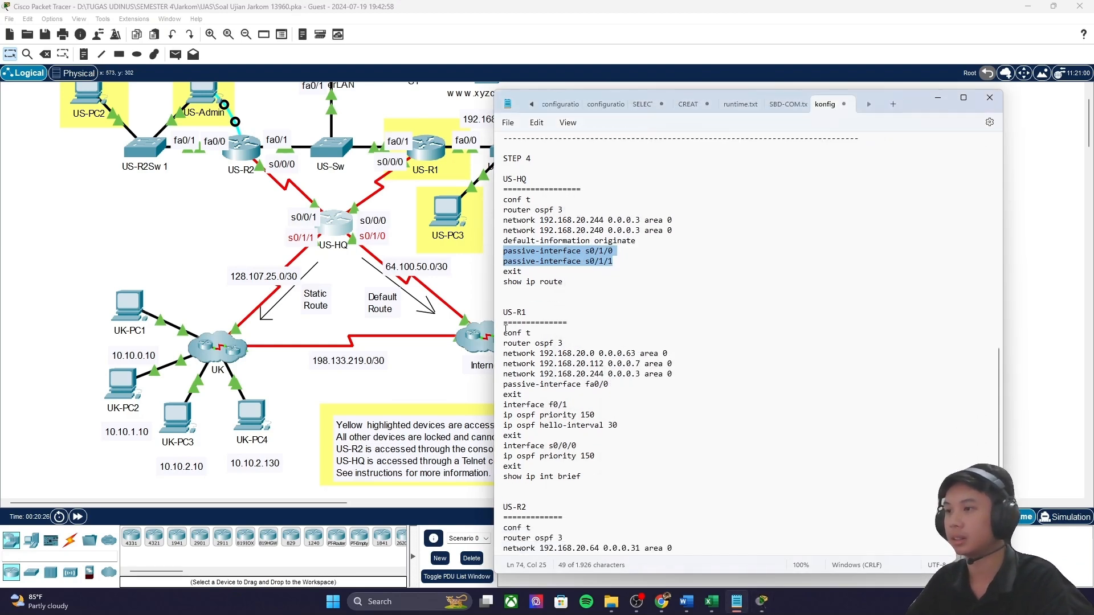
{"action": "left_click_drag", "start_coordinate": [504, 312], "coordinate": [505, 336]}
{"action": "left_click", "coordinate": [549, 352]}
{"action": "scroll", "coordinate": [561, 349], "scroll_direction": "down", "scroll_amount": 3}
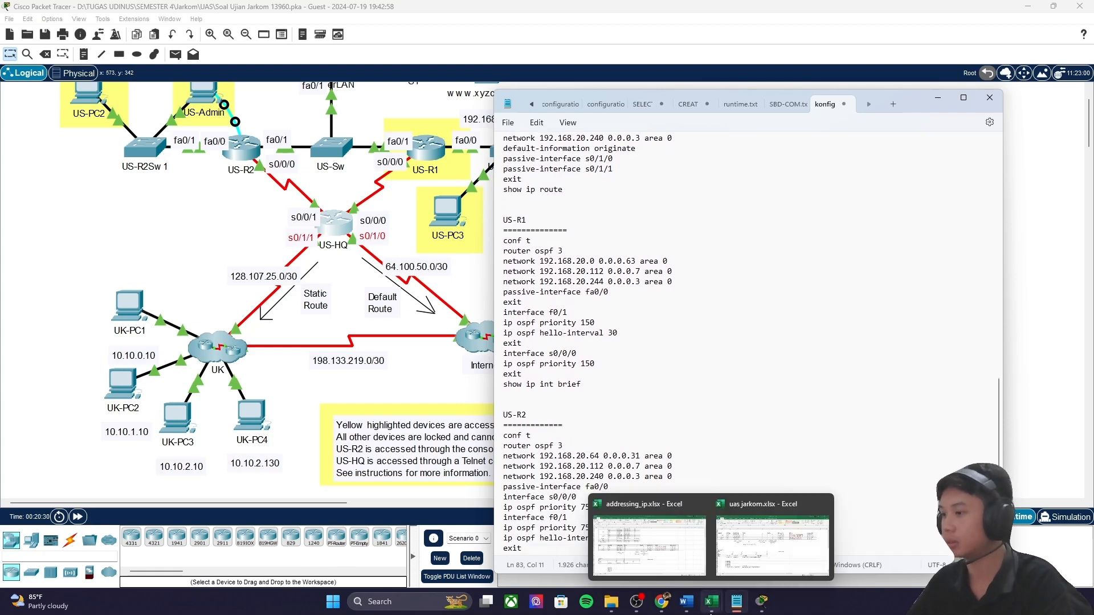
Step: Review Step 4 priorities: US-R1 as DR, US-R2 as BDR with priority 75
{"action": "left_click", "coordinate": [762, 603]}
{"action": "left_click", "coordinate": [754, 546]}
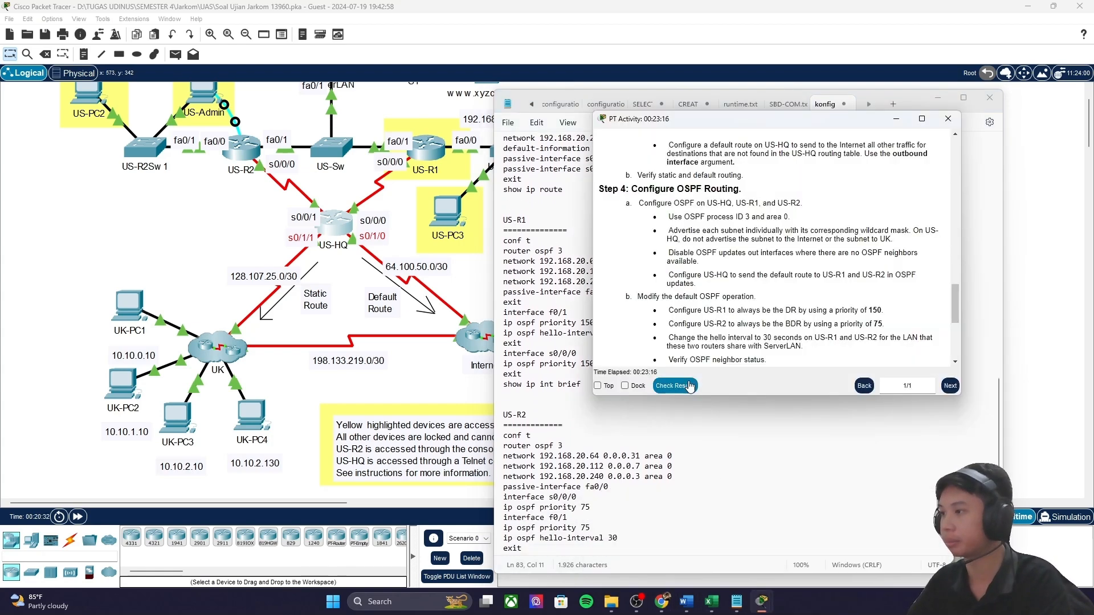
{"action": "scroll", "coordinate": [700, 299], "scroll_direction": "down", "scroll_amount": 1}
{"action": "left_click_drag", "start_coordinate": [742, 276], "coordinate": [886, 281]}
{"action": "left_click_drag", "start_coordinate": [706, 292], "coordinate": [890, 296]}
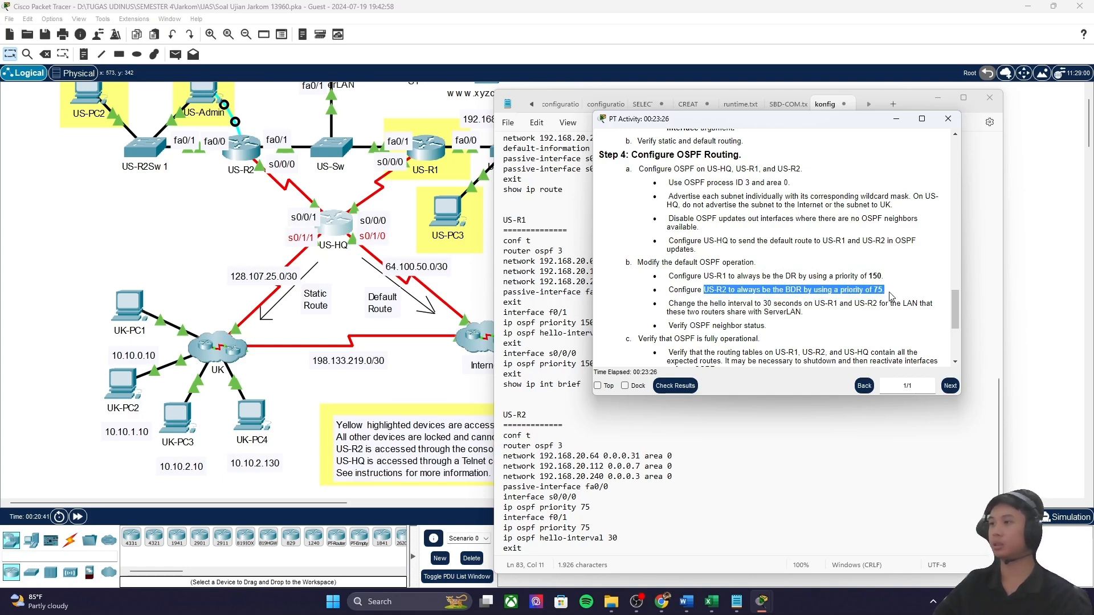
{"action": "left_click", "coordinate": [840, 274]}
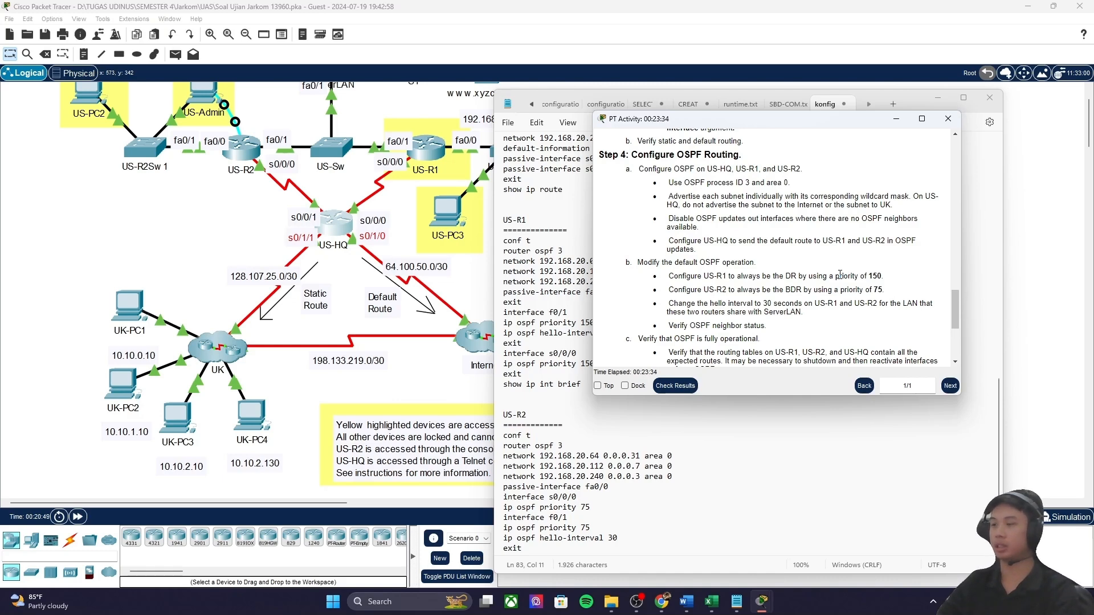
{"action": "left_click_drag", "start_coordinate": [705, 276], "coordinate": [888, 283]}
{"action": "left_click", "coordinate": [743, 286]}
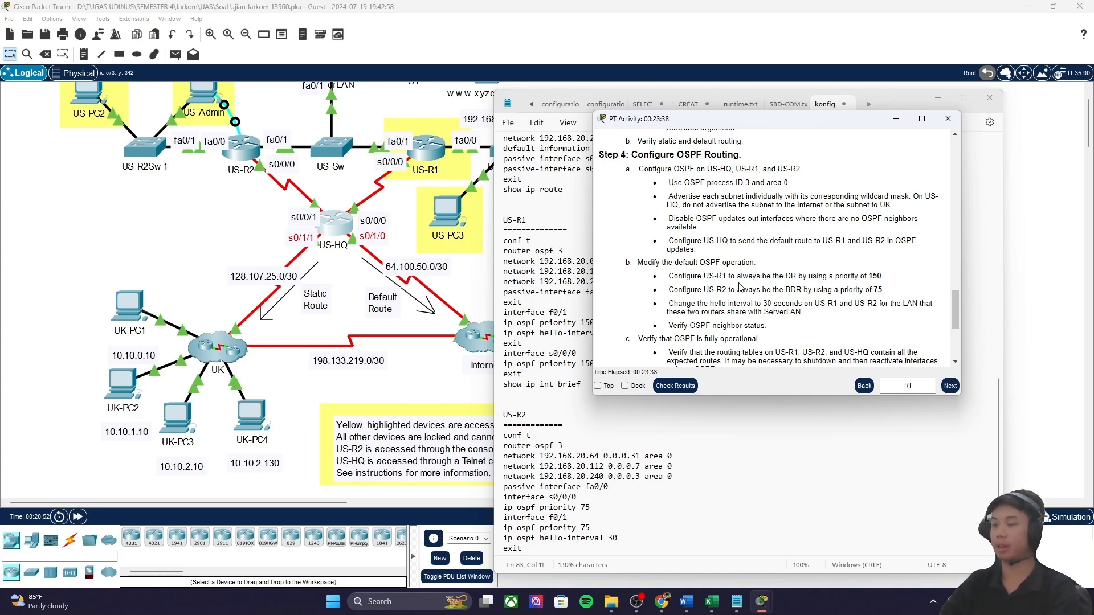
{"action": "left_click_drag", "start_coordinate": [740, 276], "coordinate": [878, 292]}
{"action": "left_click", "coordinate": [723, 309]}
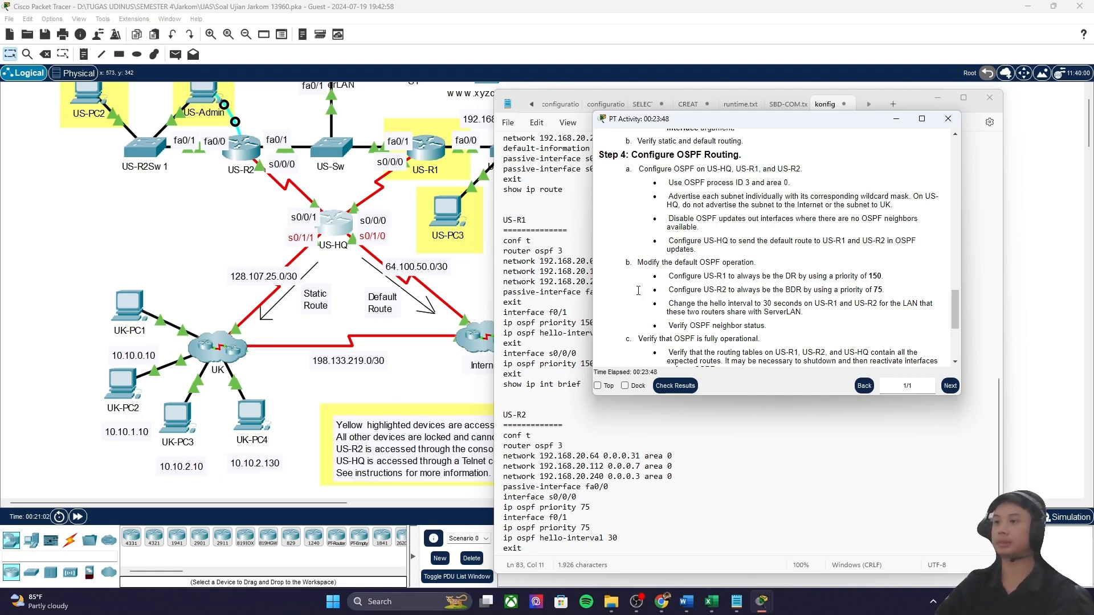
Step: Select the US-R1 OSPF command block in the konfig notes for copying
{"action": "left_click", "coordinate": [521, 231]}
{"action": "scroll", "coordinate": [555, 360], "scroll_direction": "down", "scroll_amount": 3}
{"action": "left_click_drag", "start_coordinate": [602, 364], "coordinate": [642, 369]}
{"action": "scroll", "coordinate": [585, 341], "scroll_direction": "up", "scroll_amount": 3}
{"action": "left_click_drag", "start_coordinate": [599, 261], "coordinate": [659, 266]}
{"action": "left_click_drag", "start_coordinate": [502, 240], "coordinate": [616, 367]}
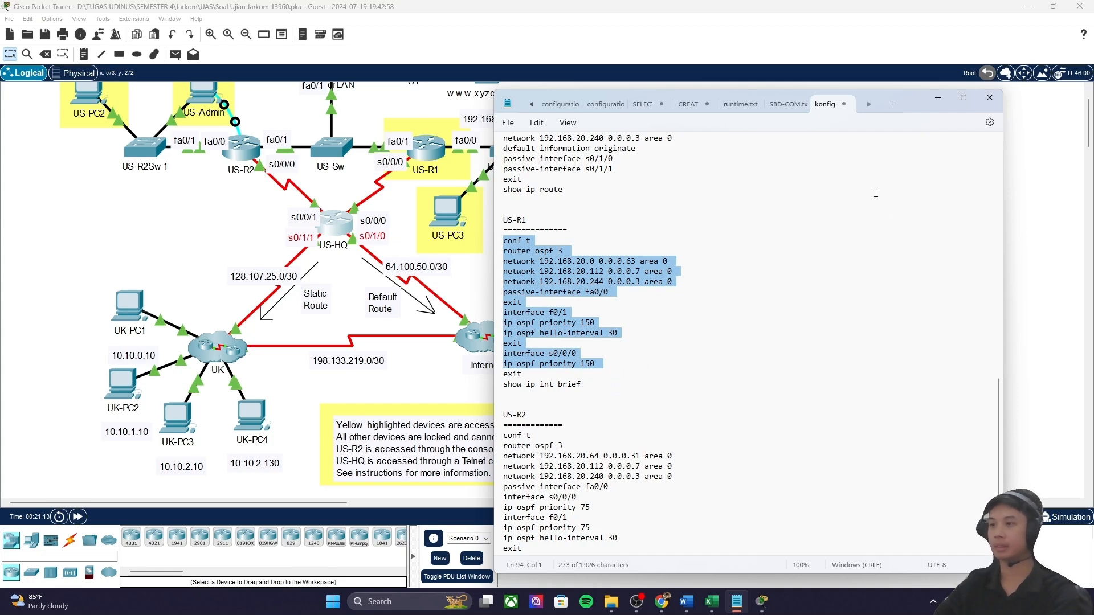
Step: Exit the telnet session on US-R1 and paste in its OSPF process 3 configuration
{"action": "left_click_drag", "start_coordinate": [933, 110], "coordinate": [906, 103]}
{"action": "left_click", "coordinate": [762, 602]}
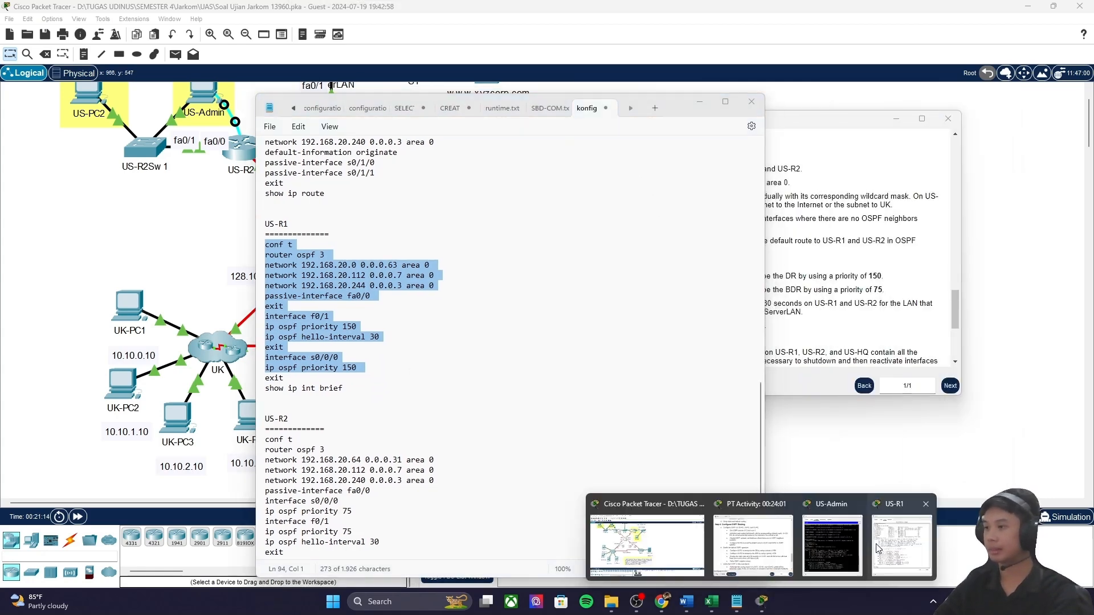
{"action": "left_click", "coordinate": [898, 540]}
{"action": "type", "text": "e"}
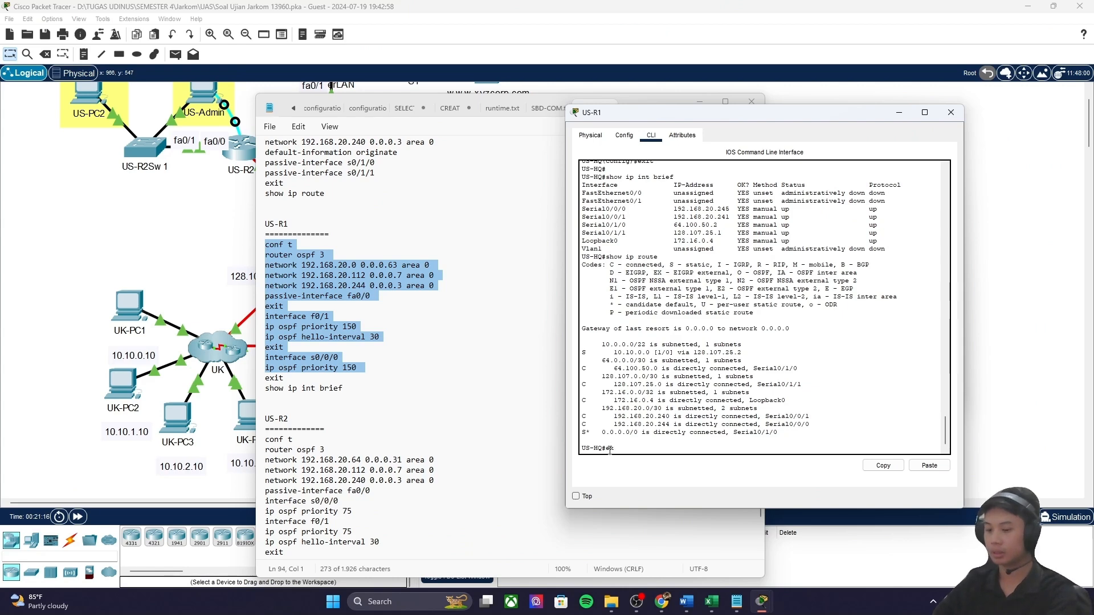
{"action": "type", "text": "x"}
{"action": "key", "text": "Return"}
{"action": "key", "text": "Return"}
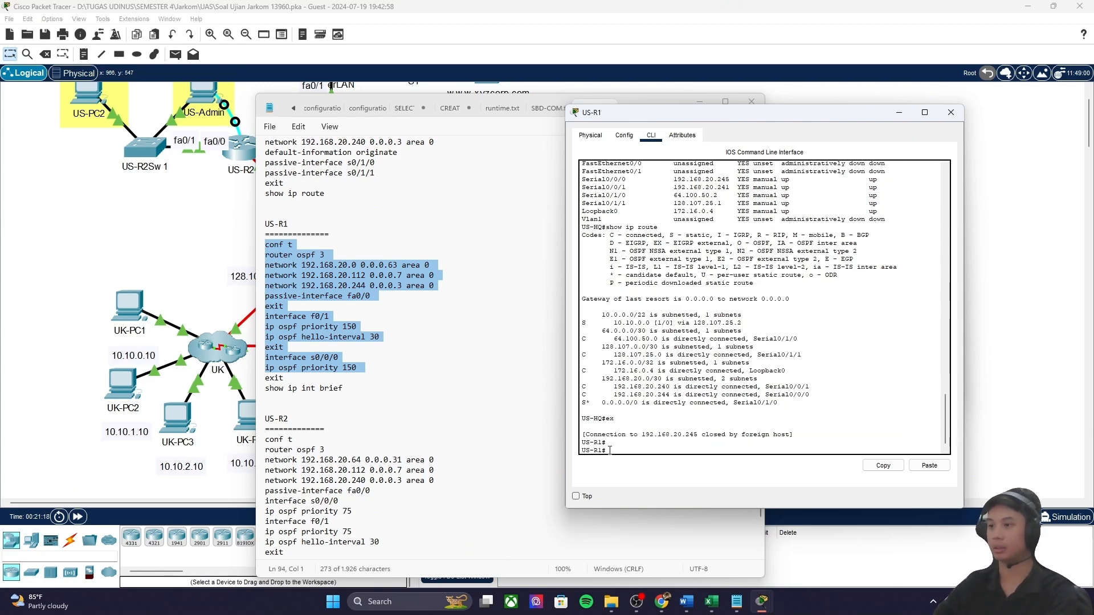
{"action": "right_click", "coordinate": [610, 450]}
{"action": "left_click", "coordinate": [631, 475]}
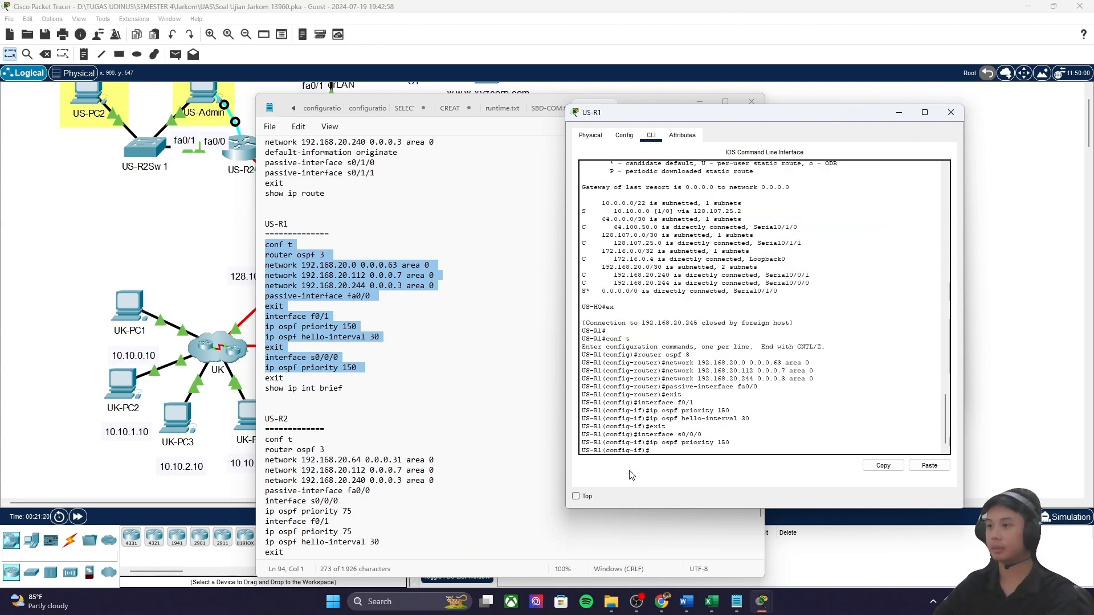
{"action": "key", "text": "Return"}
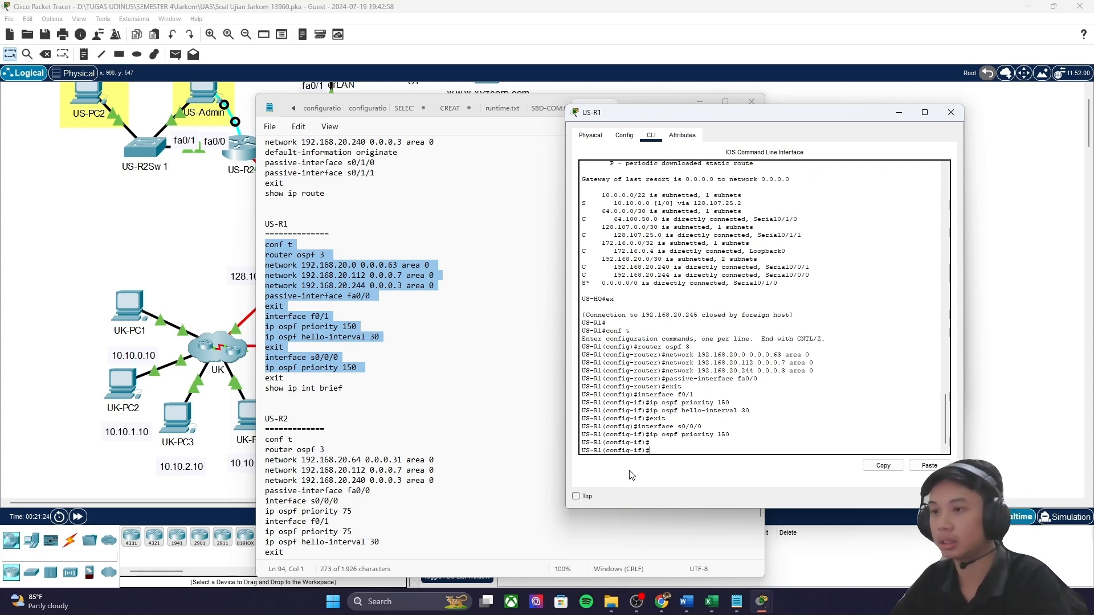
Step: Check the console's priority 150, hello-interval 30 and f0/1 lines against the notes' passive fa0/0
{"action": "left_click_drag", "start_coordinate": [658, 437], "coordinate": [739, 437]}
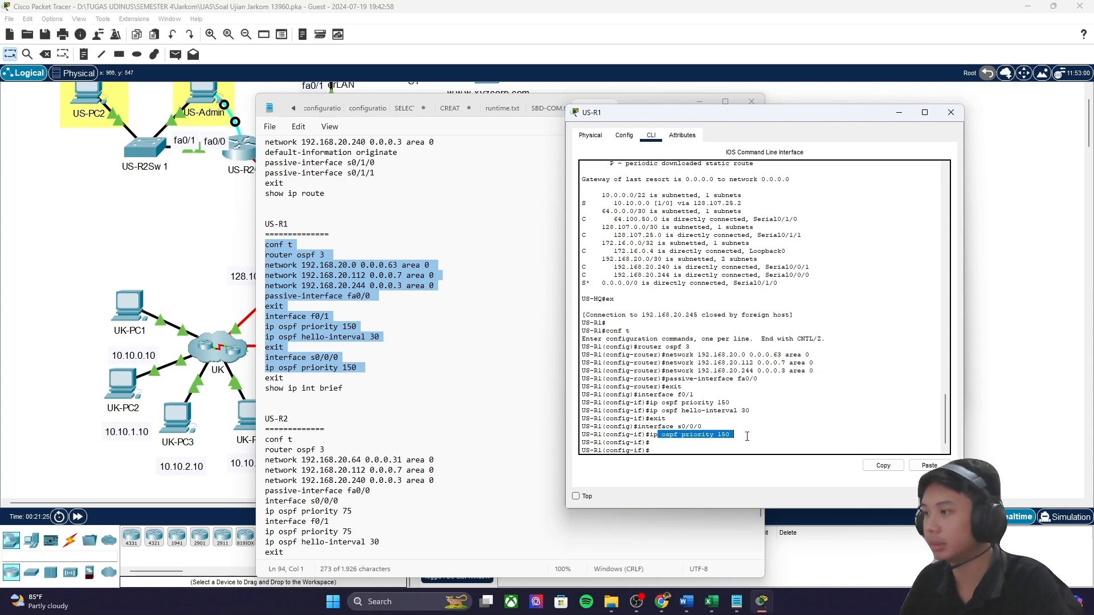
{"action": "left_click_drag", "start_coordinate": [681, 411], "coordinate": [750, 387]}
{"action": "left_click_drag", "start_coordinate": [674, 370], "coordinate": [729, 410]}
{"action": "left_click", "coordinate": [536, 378]}
{"action": "left_click_drag", "start_coordinate": [690, 107], "coordinate": [415, 486]}
{"action": "scroll", "coordinate": [403, 208], "scroll_direction": "up", "scroll_amount": 3}
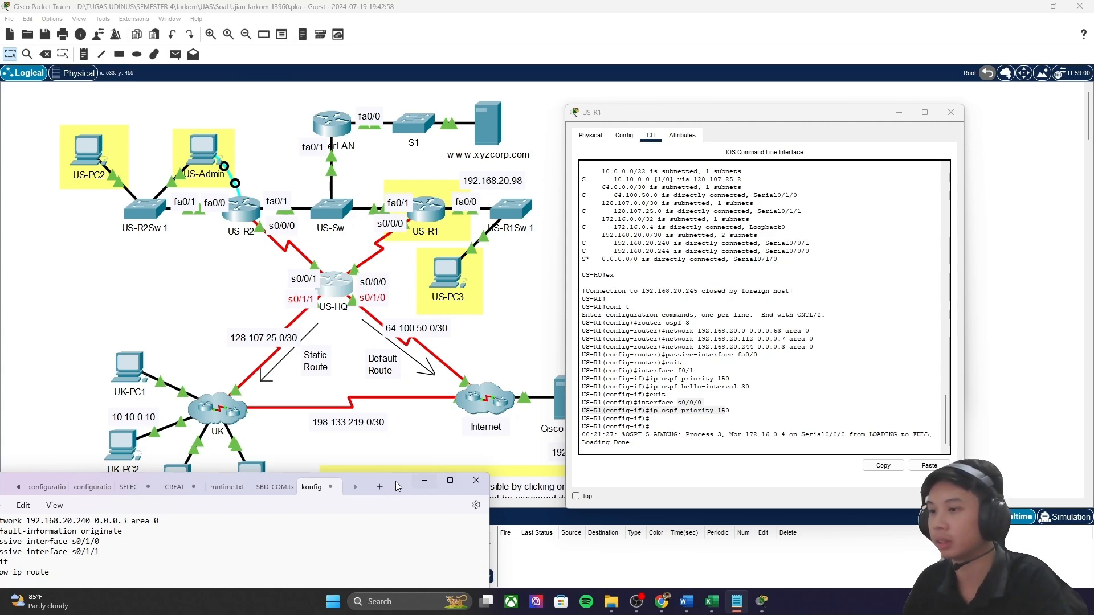
{"action": "left_click_drag", "start_coordinate": [410, 488], "coordinate": [565, 171]}
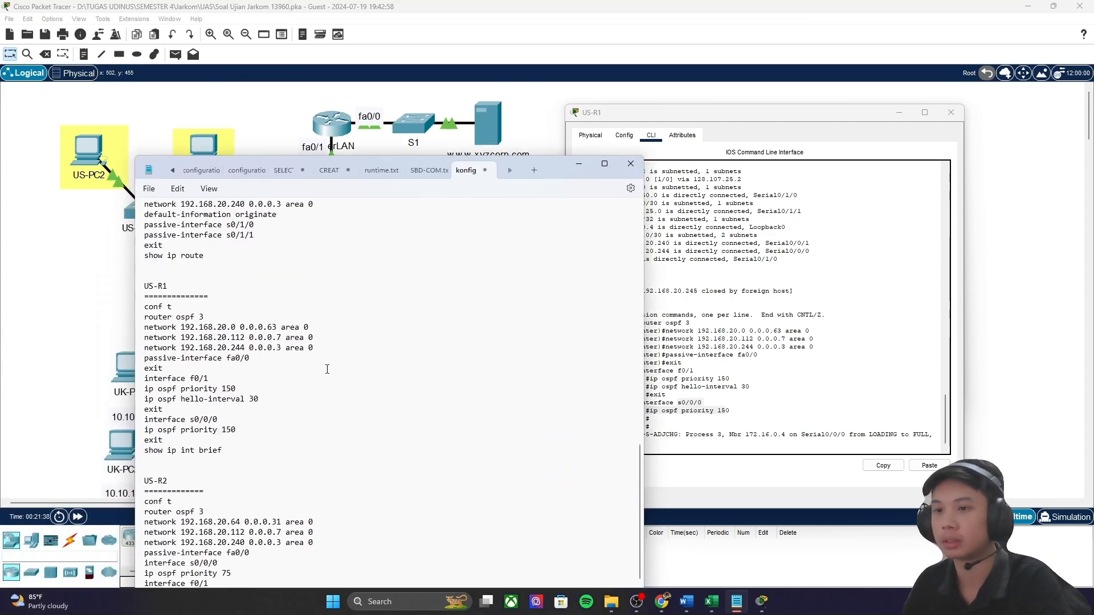
{"action": "left_click_drag", "start_coordinate": [257, 356], "coordinate": [130, 357]}
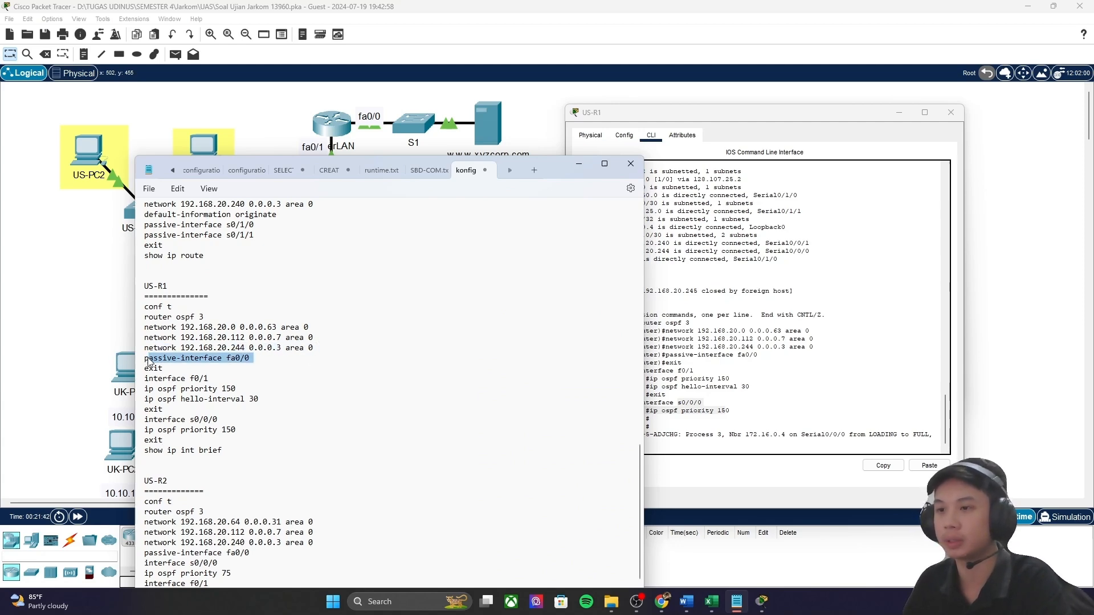
{"action": "left_click_drag", "start_coordinate": [539, 170], "coordinate": [513, 132]}
{"action": "scroll", "coordinate": [244, 378], "scroll_direction": "down", "scroll_amount": 1}
{"action": "left_click", "coordinate": [687, 434]}
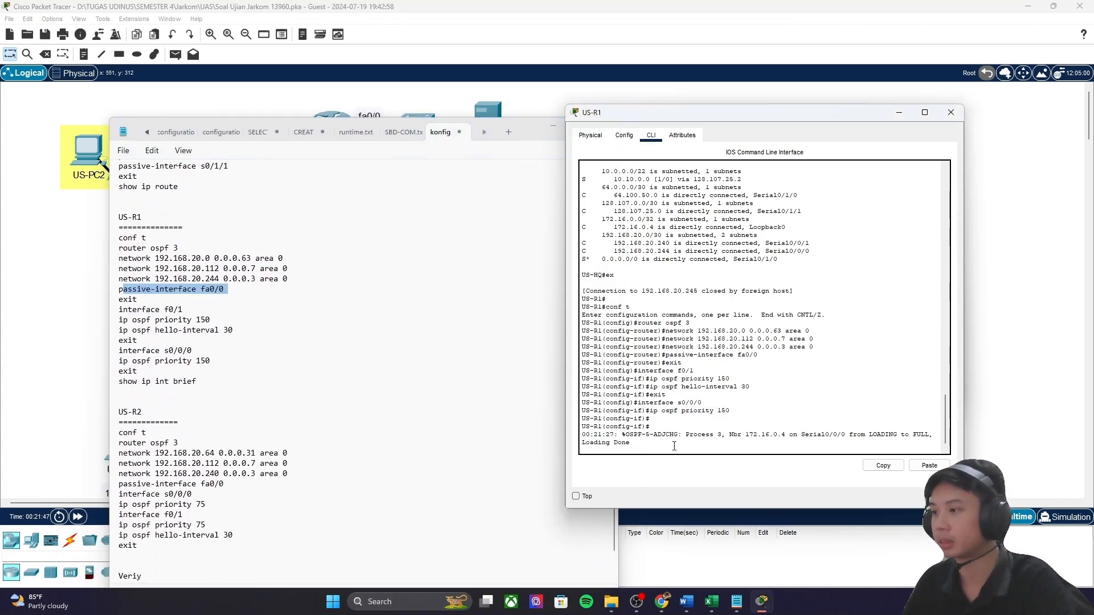
Step: Leave configuration mode on US-R1 with end and run show ip int brief
{"action": "key", "text": "Return"}
{"action": "key", "text": "Return"}
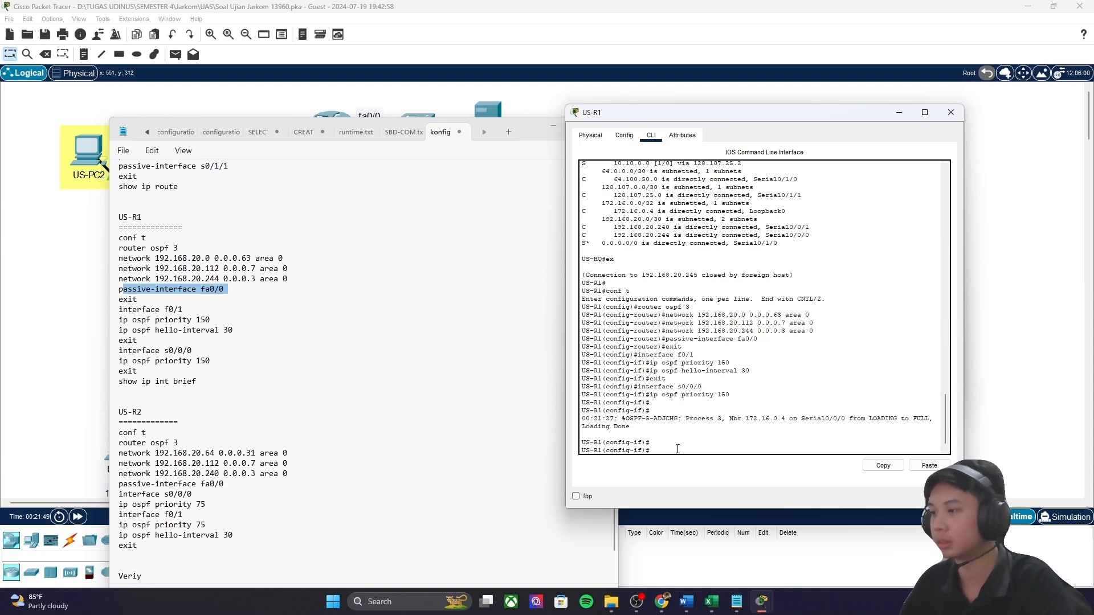
{"action": "type", "text": "end"}
{"action": "key", "text": "Return"}
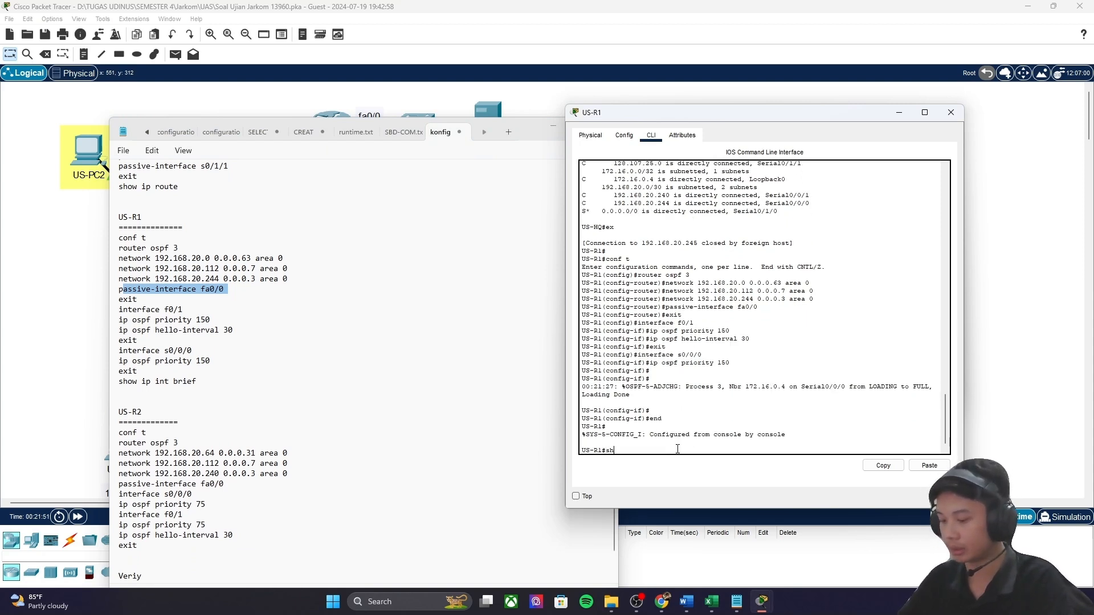
{"action": "type", "text": "show ip int brief"}
{"action": "key", "text": "Return"}
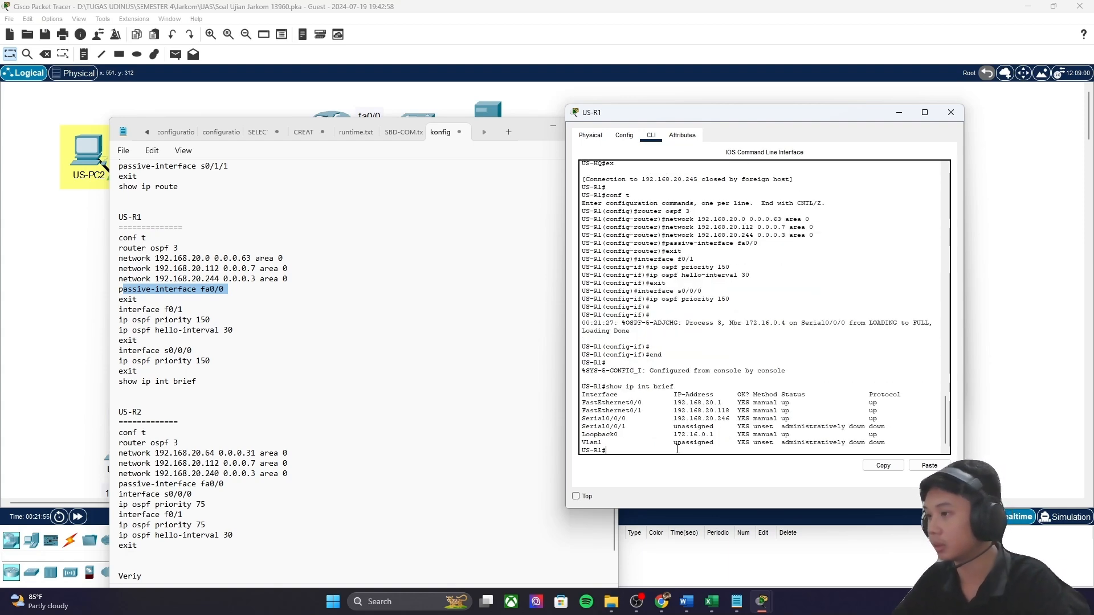
Step: Check the Serial0/0/1 row and watch the FULL adjacency with 172.16.0.3 on FastEthernet0/1
{"action": "left_click_drag", "start_coordinate": [630, 427], "coordinate": [826, 426]}
{"action": "left_click", "coordinate": [734, 403]}
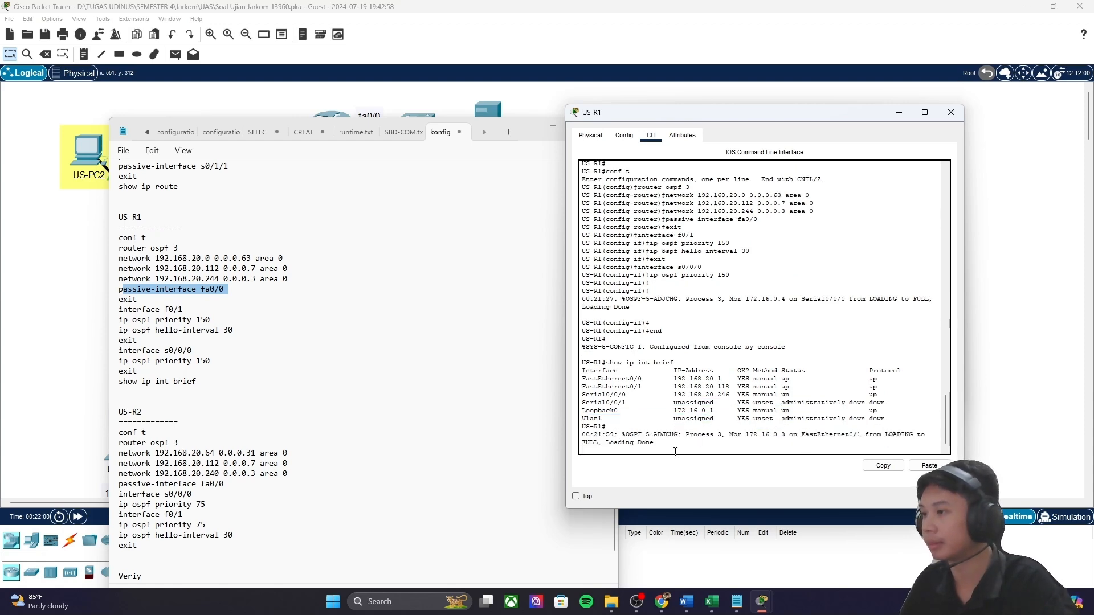
{"action": "key", "text": "Return"}
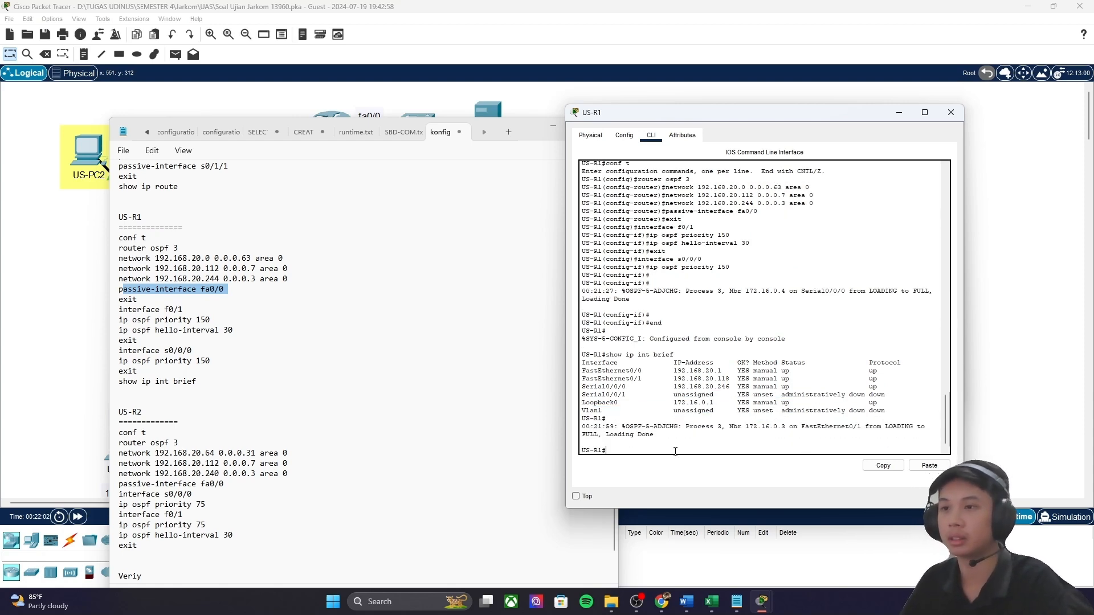
{"action": "key", "text": "Return"}
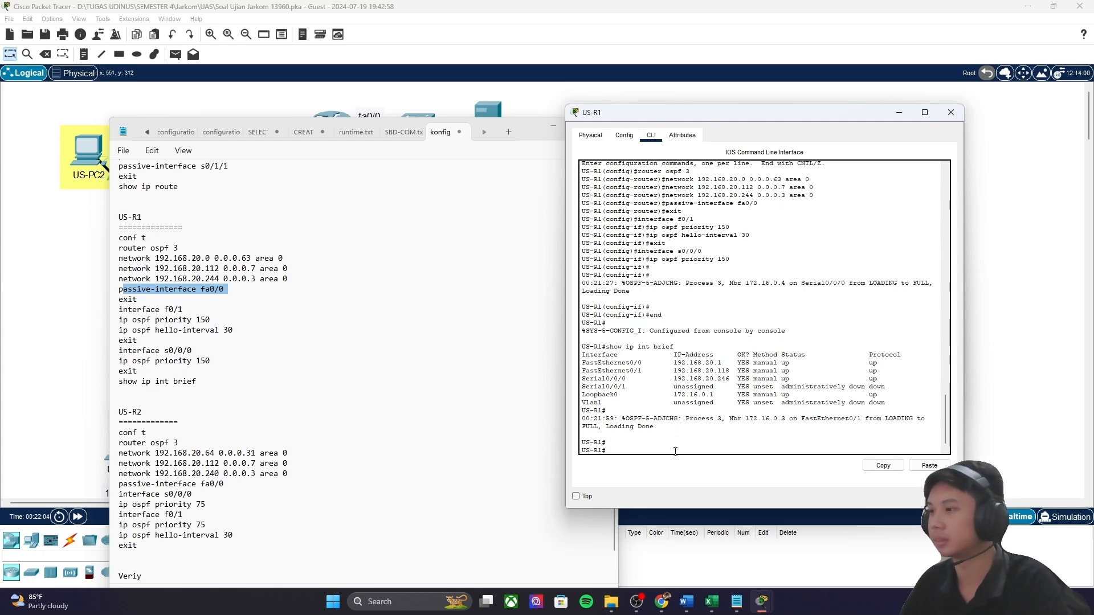
{"action": "left_click_drag", "start_coordinate": [529, 131], "coordinate": [498, 90]}
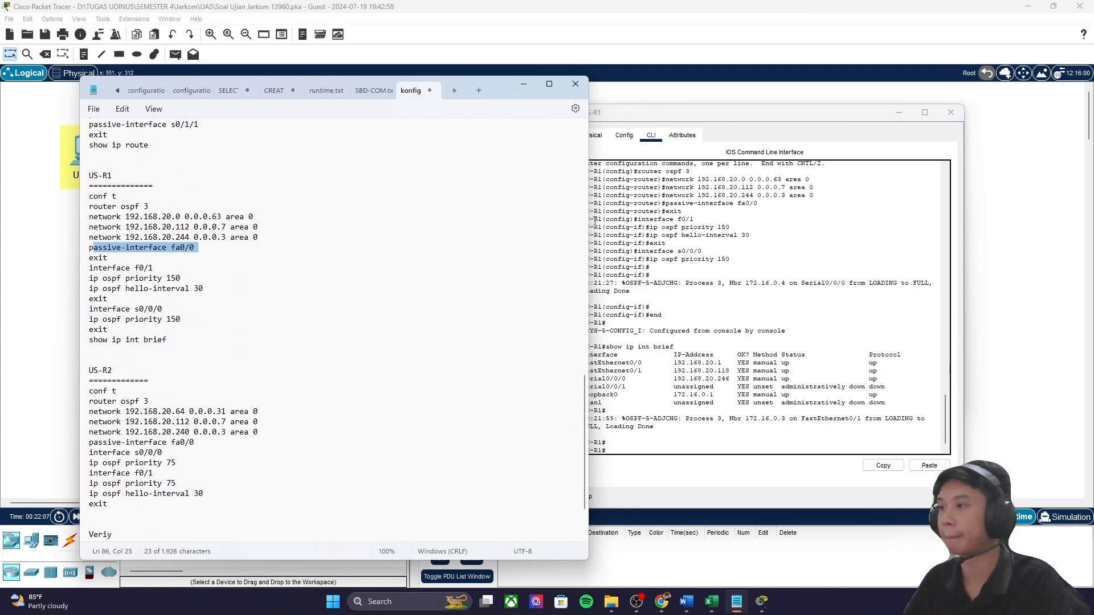
Step: Display US-R1's routing table with show ip route, fixing the mistyped command
{"action": "left_click", "coordinate": [767, 447]}
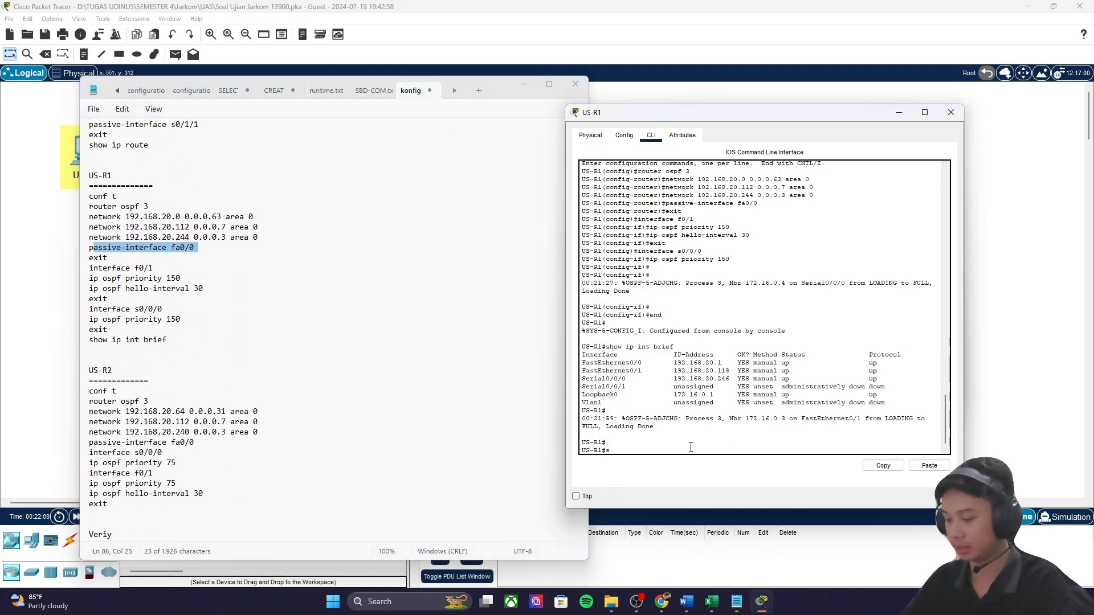
{"action": "type", "text": "show ip topute"}
{"action": "key", "text": "Return"}
{"action": "key", "text": "Up"}
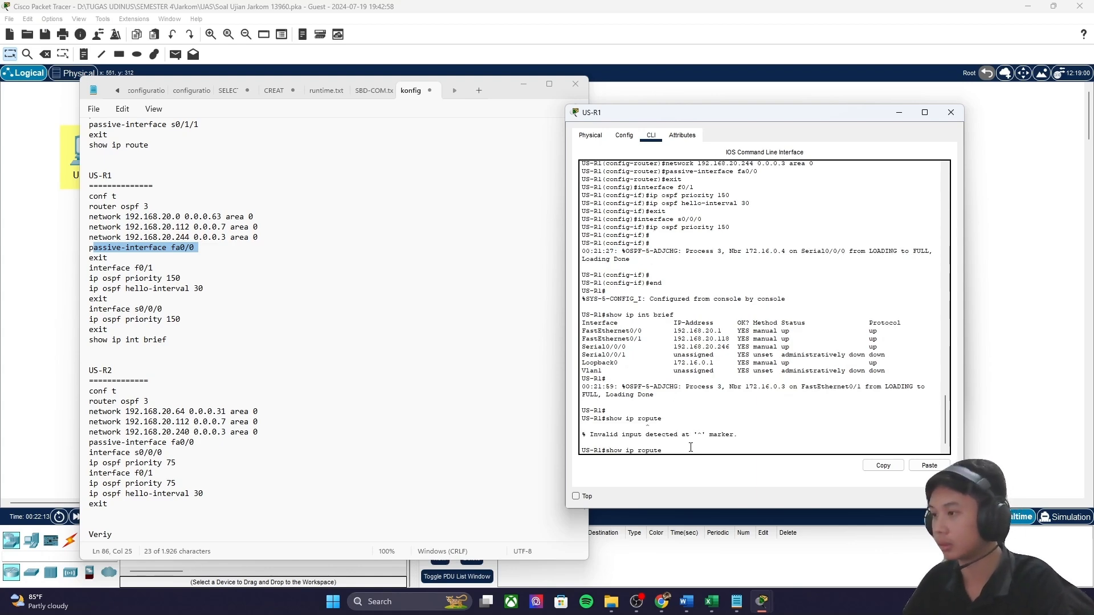
{"action": "key", "text": "BackSpace"}
{"action": "key", "text": "Return"}
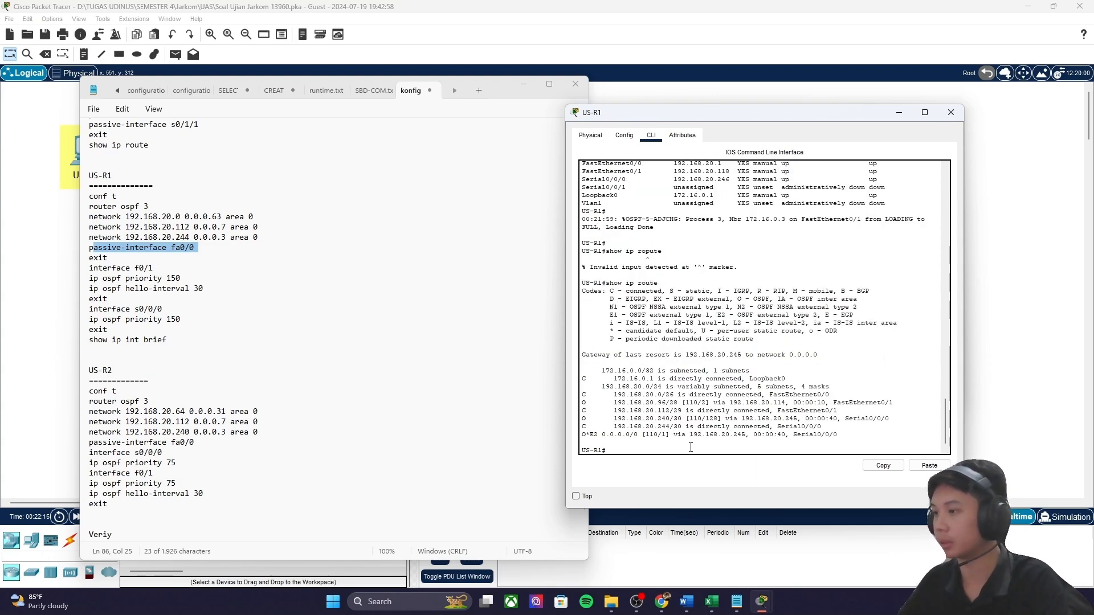
{"action": "key", "text": "Return"}
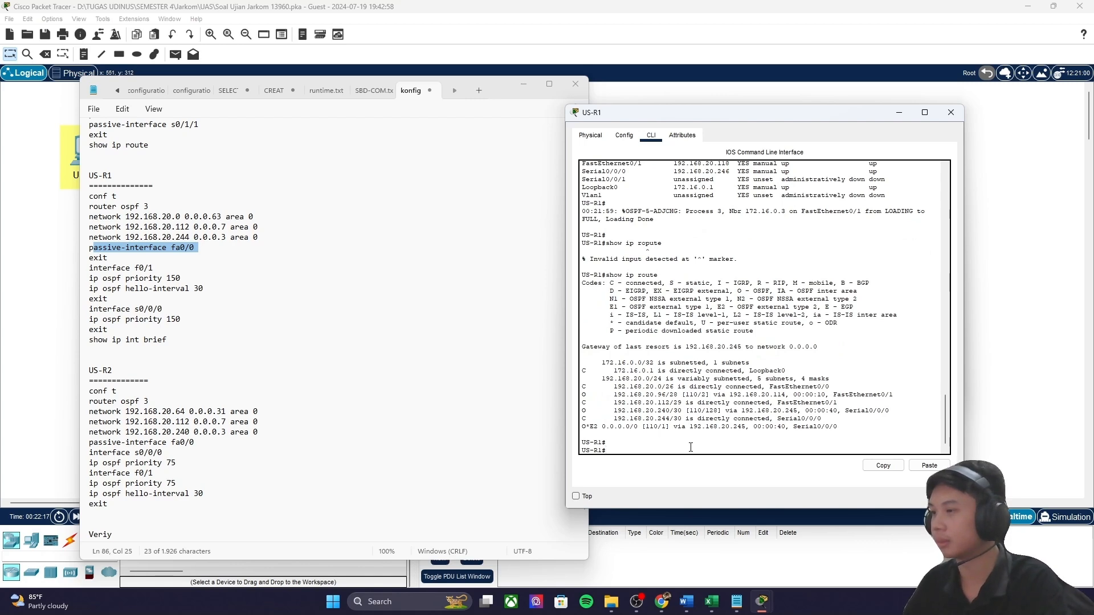
Step: Inspect US-R1's O routes, including 192.168.20.96/28, against the O - OSPF legend code
{"action": "left_click_drag", "start_coordinate": [600, 427], "coordinate": [861, 394]}
{"action": "left_click_drag", "start_coordinate": [885, 394], "coordinate": [617, 394]}
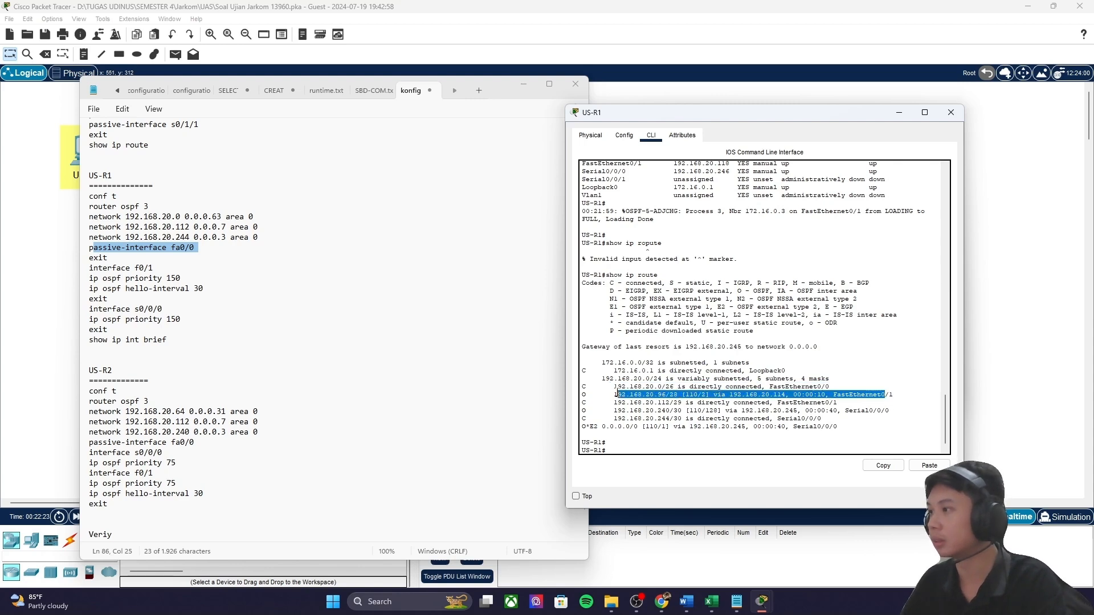
{"action": "left_click_drag", "start_coordinate": [738, 290], "coordinate": [766, 291]}
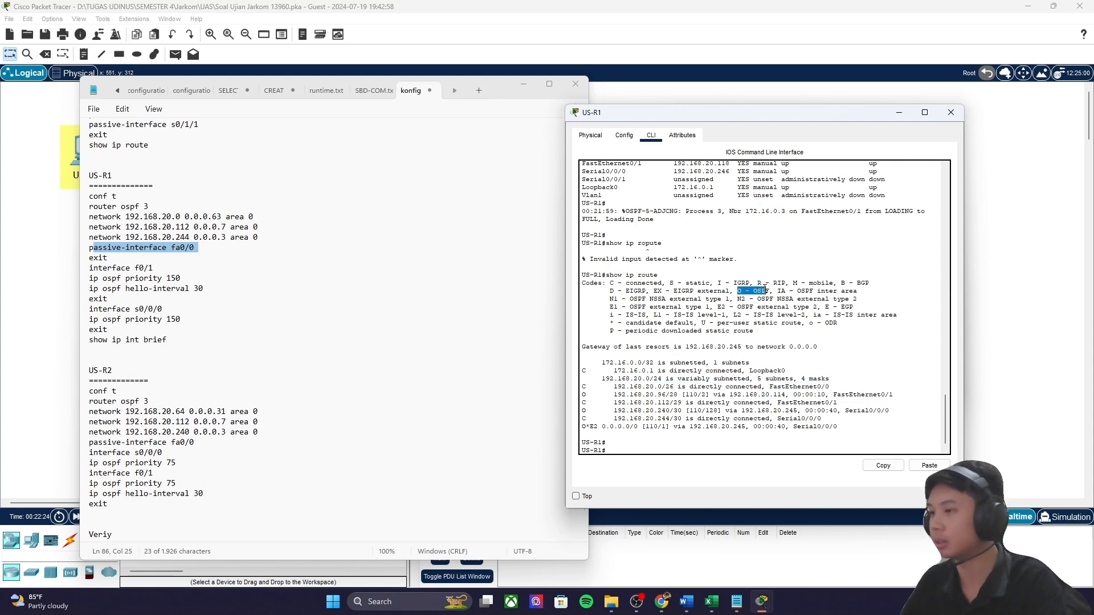
{"action": "left_click_drag", "start_coordinate": [620, 394], "coordinate": [733, 394]}
{"action": "scroll", "coordinate": [752, 390], "scroll_direction": "up", "scroll_amount": 9}
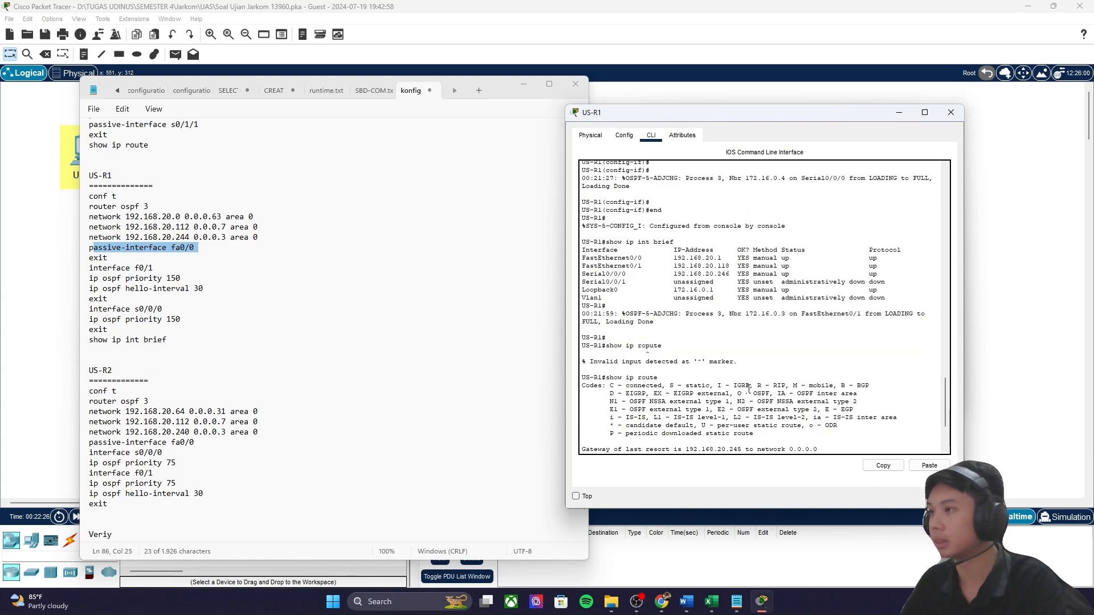
{"action": "scroll", "coordinate": [760, 387], "scroll_direction": "up", "scroll_amount": 3}
{"action": "scroll", "coordinate": [752, 410], "scroll_direction": "down", "scroll_amount": 12}
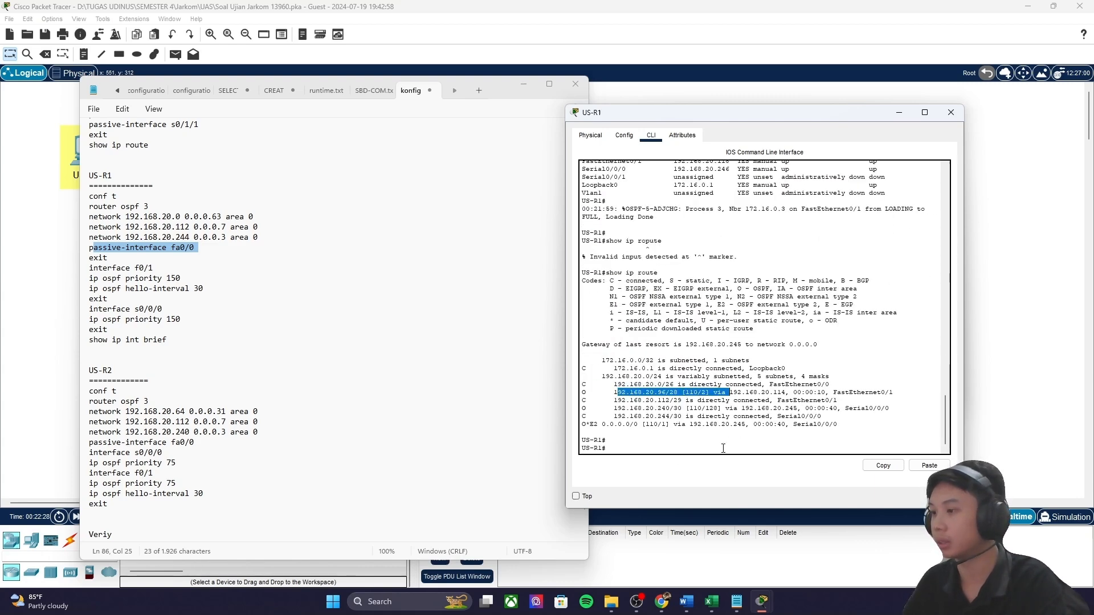
{"action": "left_click", "coordinate": [677, 451]}
Step: Minimize the US-R1 console and configuration notes to reveal the network topology
{"action": "left_click", "coordinate": [899, 112]}
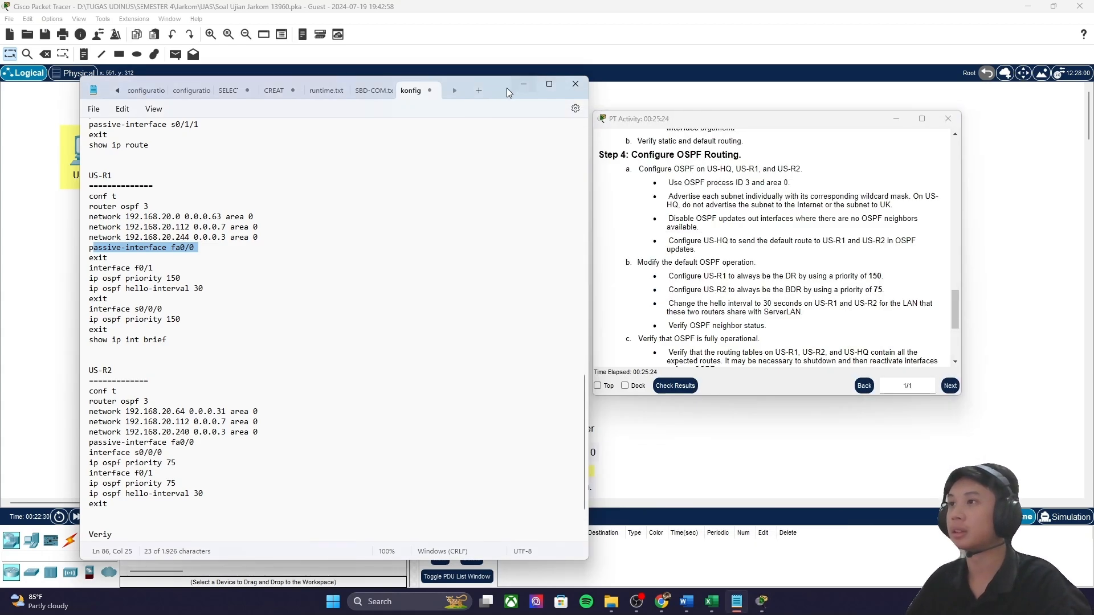
{"action": "left_click_drag", "start_coordinate": [506, 88], "coordinate": [560, 92]}
{"action": "left_click", "coordinate": [576, 88]}
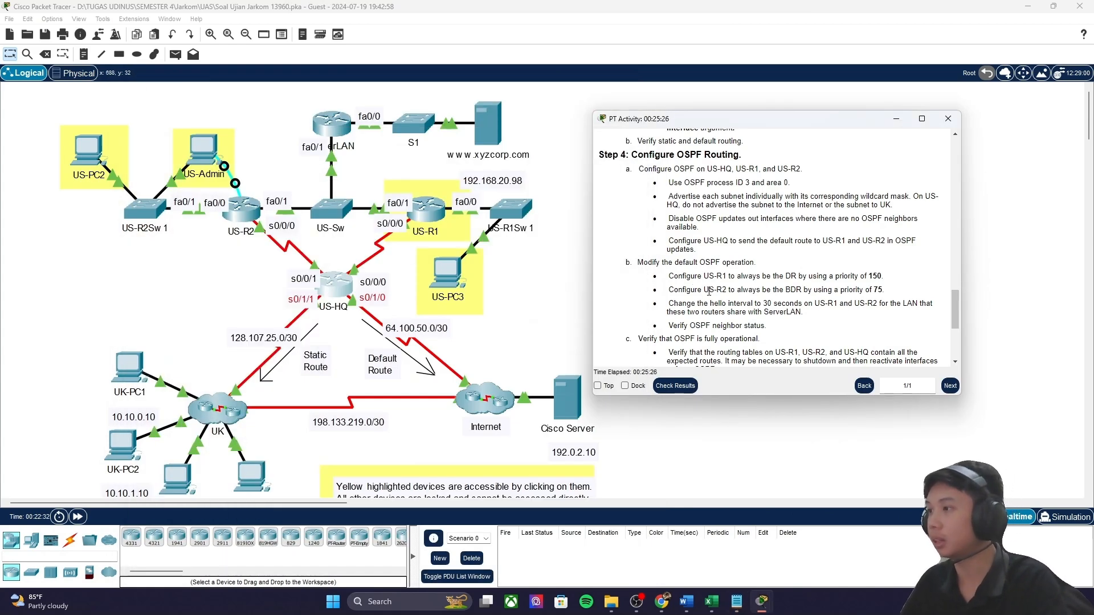
{"action": "left_click_drag", "start_coordinate": [704, 292], "coordinate": [784, 291]}
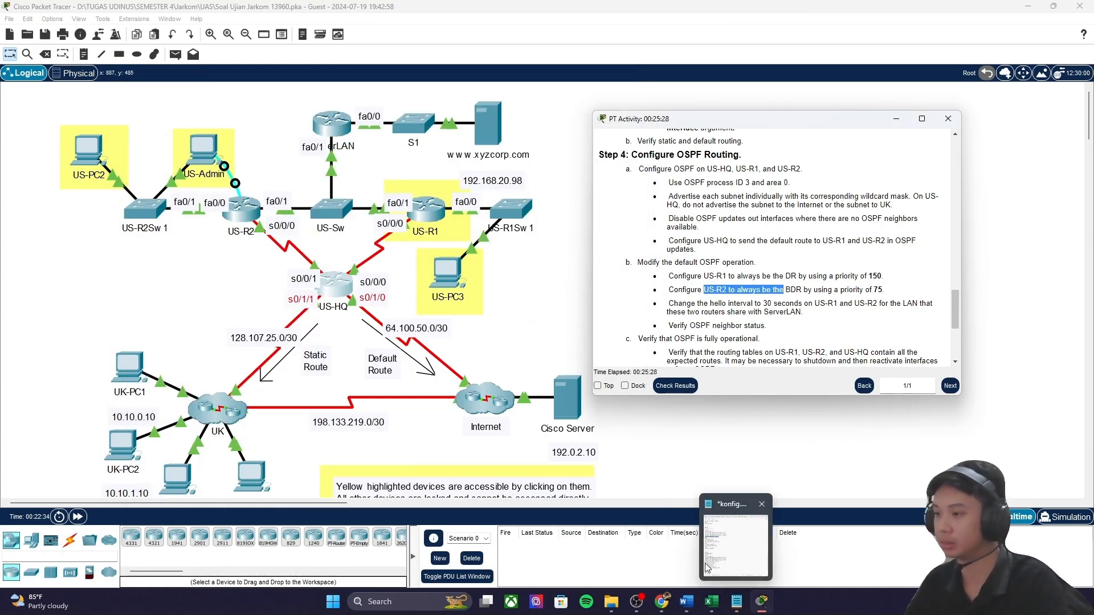
{"action": "left_click", "coordinate": [549, 307]}
{"action": "left_click", "coordinate": [203, 153]}
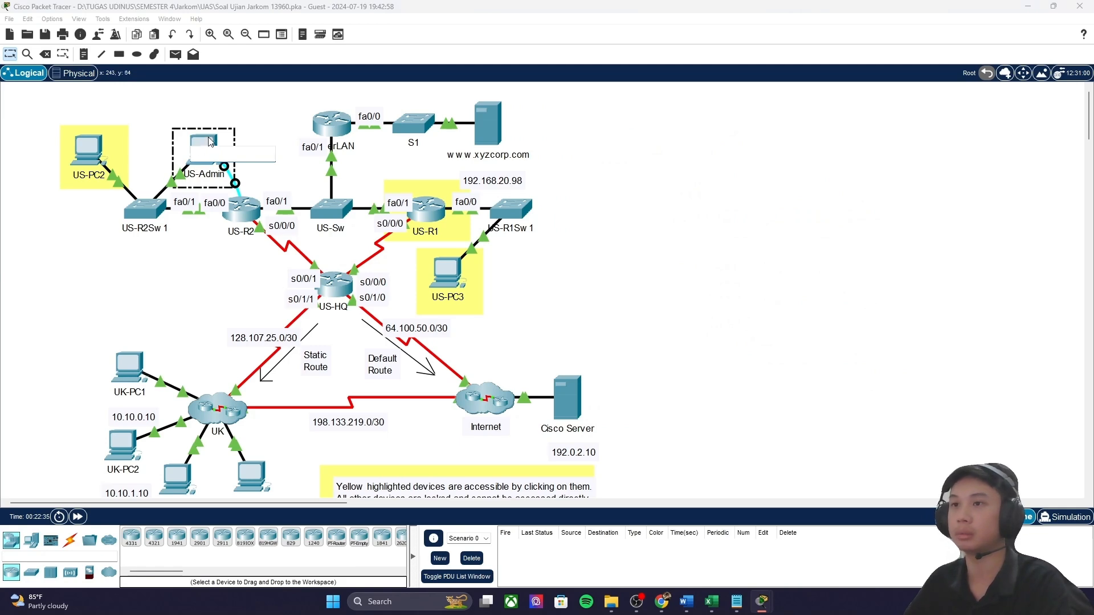
Step: Start US-Admin's console session to US-R2, enter the login password, and request enable mode
{"action": "left_click_drag", "start_coordinate": [569, 126], "coordinate": [855, 113]}
{"action": "key", "text": "Return"}
{"action": "key", "text": "Return"}
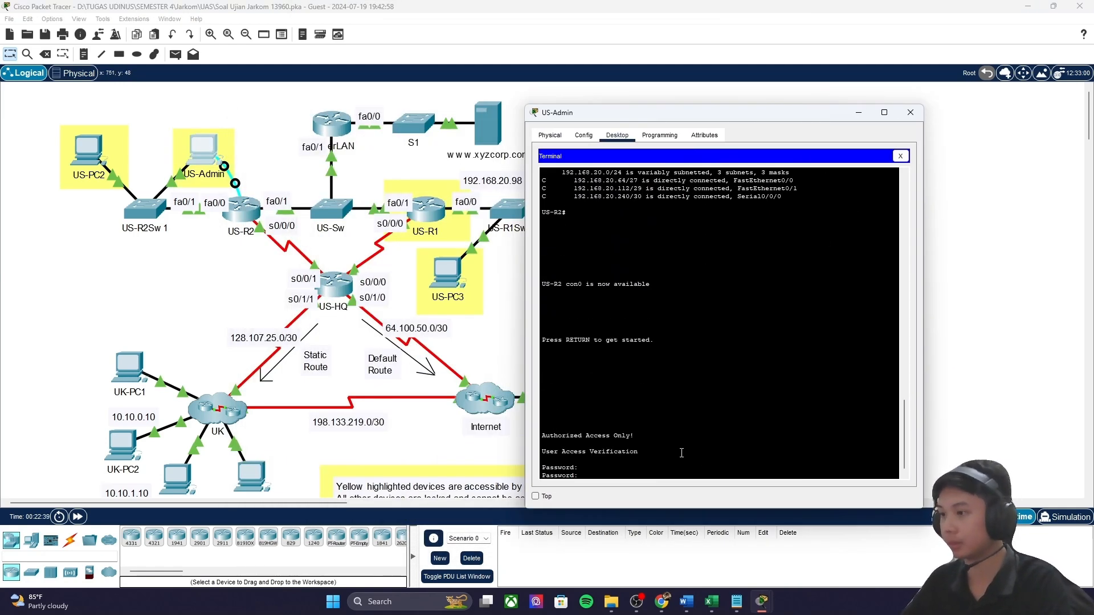
{"action": "key", "text": "Return"}
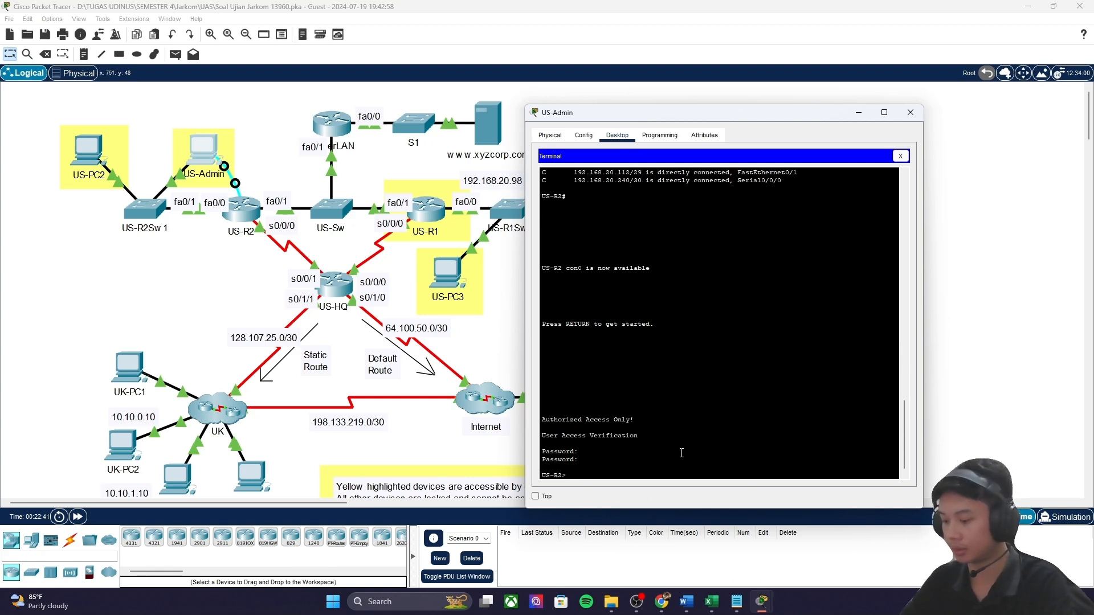
{"action": "type", "text": "en"}
{"action": "key", "text": "Return"}
{"action": "key", "text": "Return"}
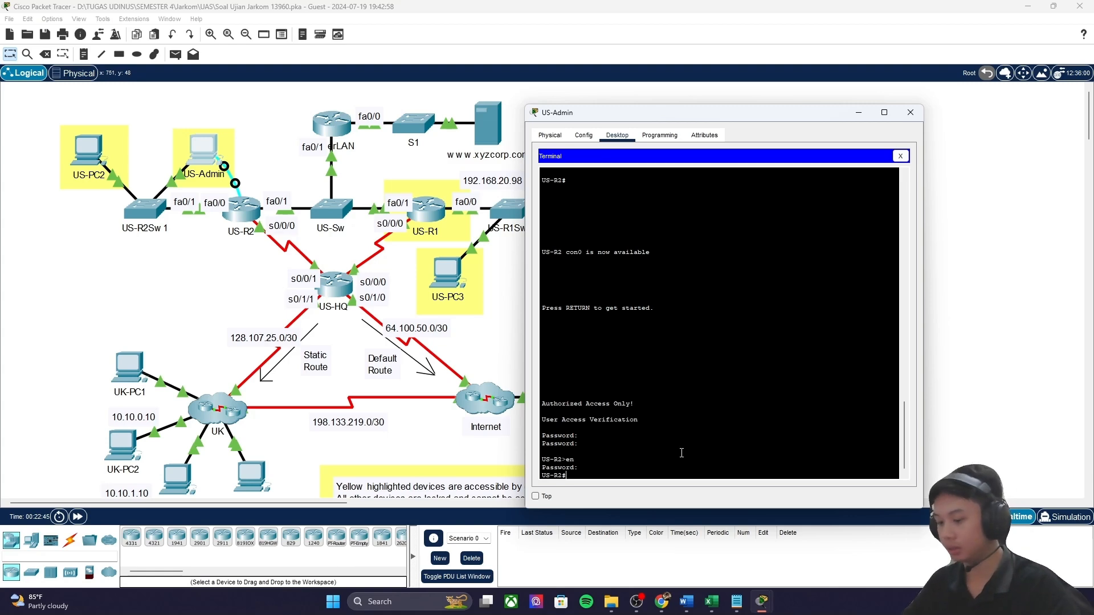
Step: Copy the US-R2 OSPF block from the notes and paste it into the US-Admin terminal
{"action": "left_click", "coordinate": [736, 601]}
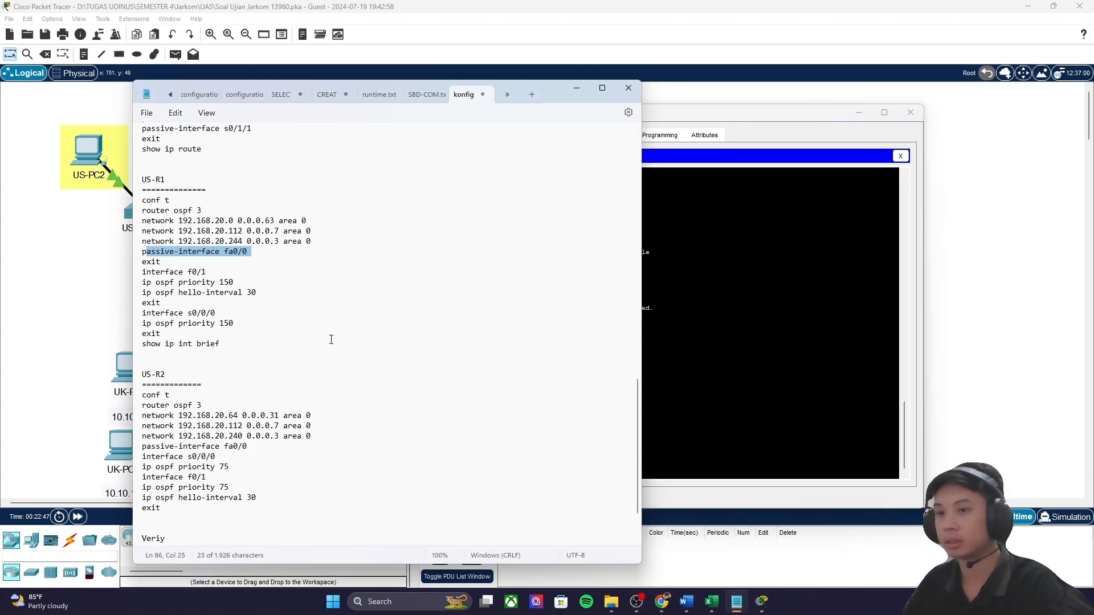
{"action": "scroll", "coordinate": [153, 379], "scroll_direction": "down", "scroll_amount": 2}
{"action": "left_click_drag", "start_coordinate": [139, 334], "coordinate": [268, 439]}
{"action": "key", "text": "ctrl+c"}
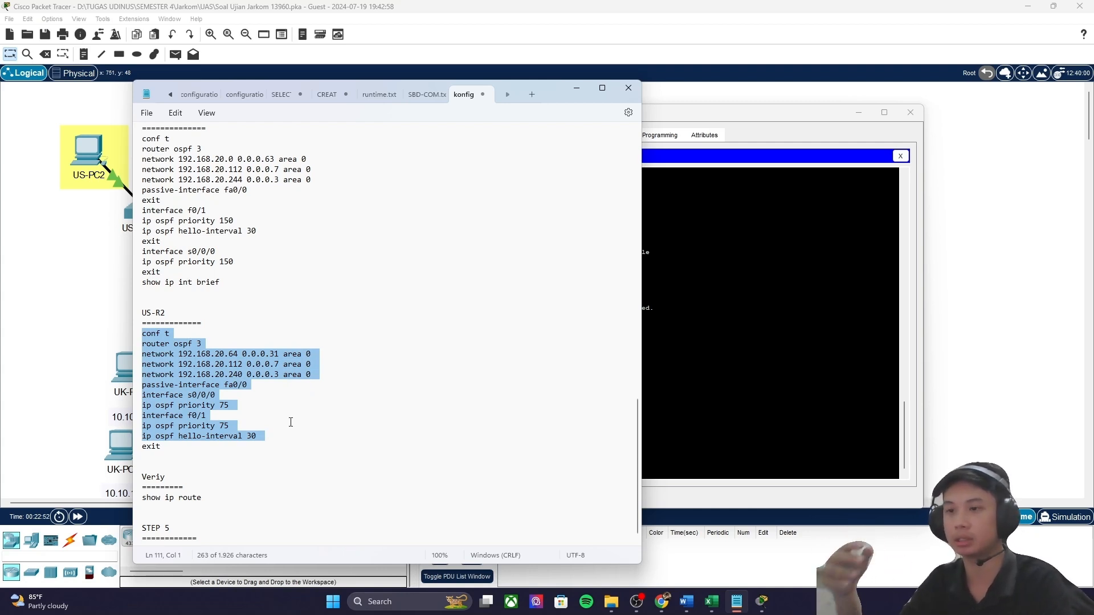
{"action": "left_click", "coordinate": [693, 403]}
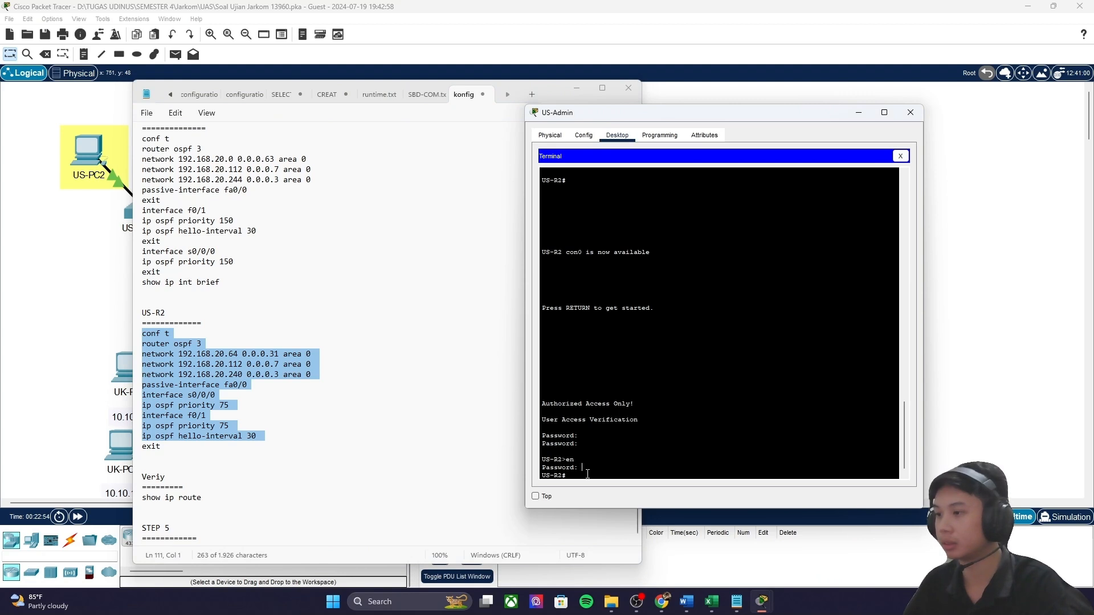
{"action": "left_click", "coordinate": [607, 491]}
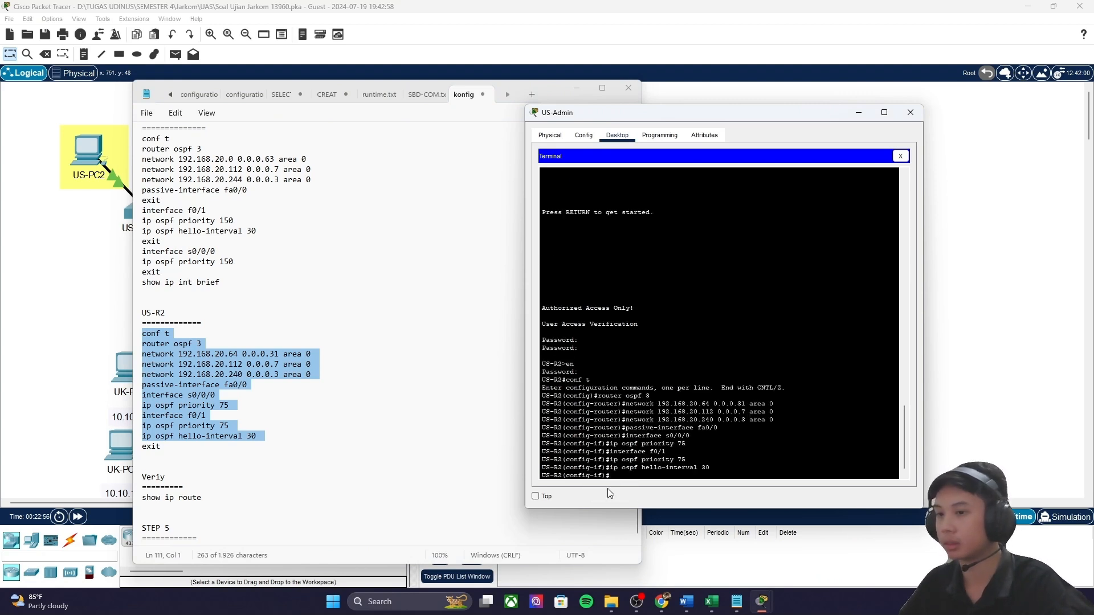
{"action": "key", "text": "Return"}
Step: Leave configuration mode with end and run show ip route on US-R2
{"action": "type", "text": "end"}
{"action": "key", "text": "Return"}
{"action": "type", "text": "show"}
{"action": "type", "text": " ip r"}
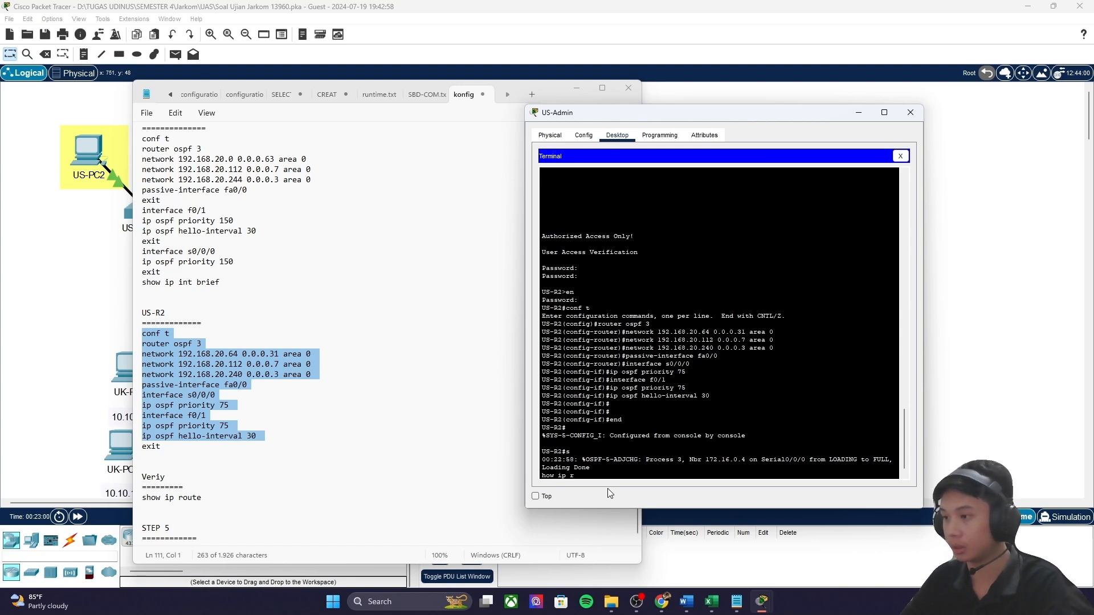
{"action": "key", "text": "BackSpace"}
{"action": "key", "text": "BackSpace"}
{"action": "key", "text": "BackSpace"}
{"action": "key", "text": "BackSpace"}
{"action": "key", "text": "BackSpace"}
{"action": "key", "text": "BackSpace"}
{"action": "key", "text": "BackSpace"}
{"action": "key", "text": "Return"}
{"action": "key", "text": "Return"}
{"action": "type", "text": "show ip route"}
{"action": "key", "text": "Return"}
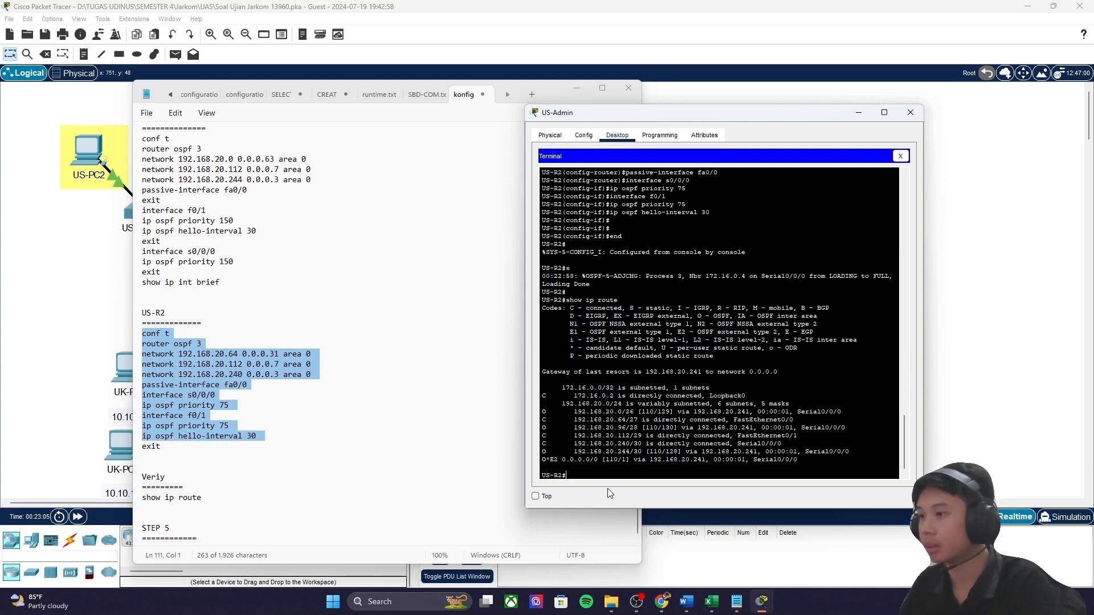
Step: Check US-R2's OSPF routes such as 192.168.20.244, then minimize the configuration notes
{"action": "left_click_drag", "start_coordinate": [590, 411], "coordinate": [655, 428]}
{"action": "left_click_drag", "start_coordinate": [581, 451], "coordinate": [631, 452]}
{"action": "left_click", "coordinate": [594, 428]}
{"action": "left_click", "coordinate": [488, 460]}
{"action": "left_click", "coordinate": [744, 605]}
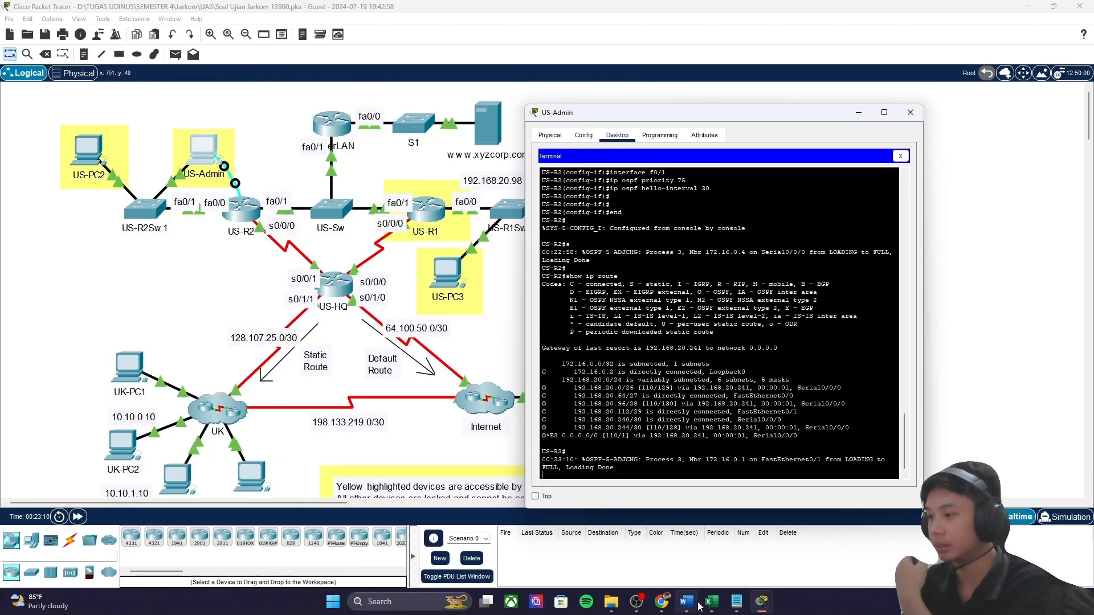
Step: Bring the activity instructions forward and scroll down through them
{"action": "mouse_move", "coordinate": [765, 606]}
{"action": "left_click", "coordinate": [752, 546]}
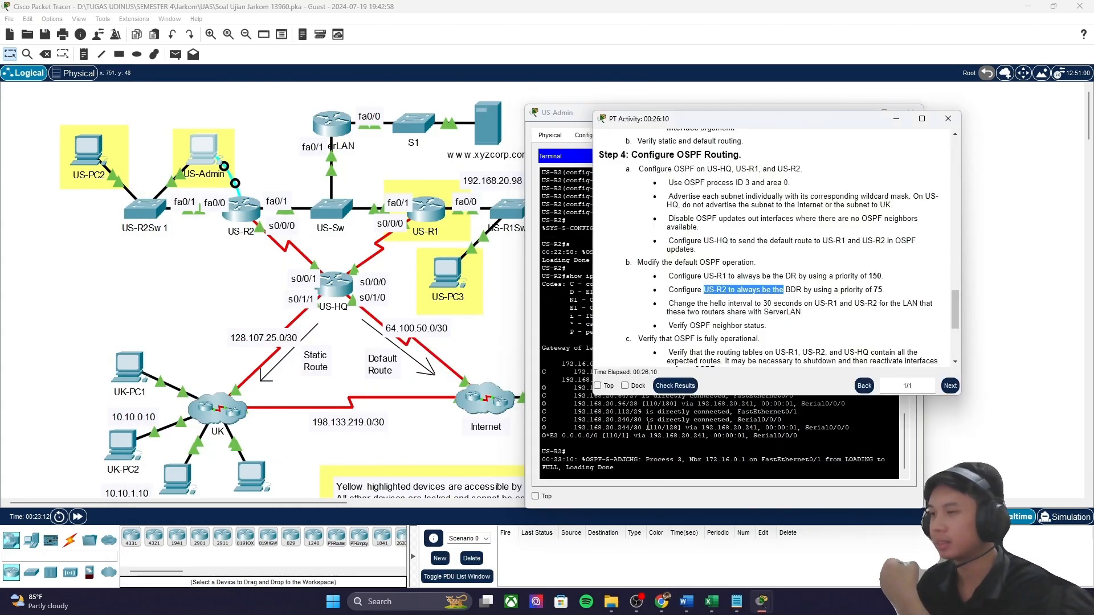
{"action": "left_click_drag", "start_coordinate": [638, 338], "coordinate": [758, 340]}
{"action": "scroll", "coordinate": [708, 307], "scroll_direction": "down", "scroll_amount": 3}
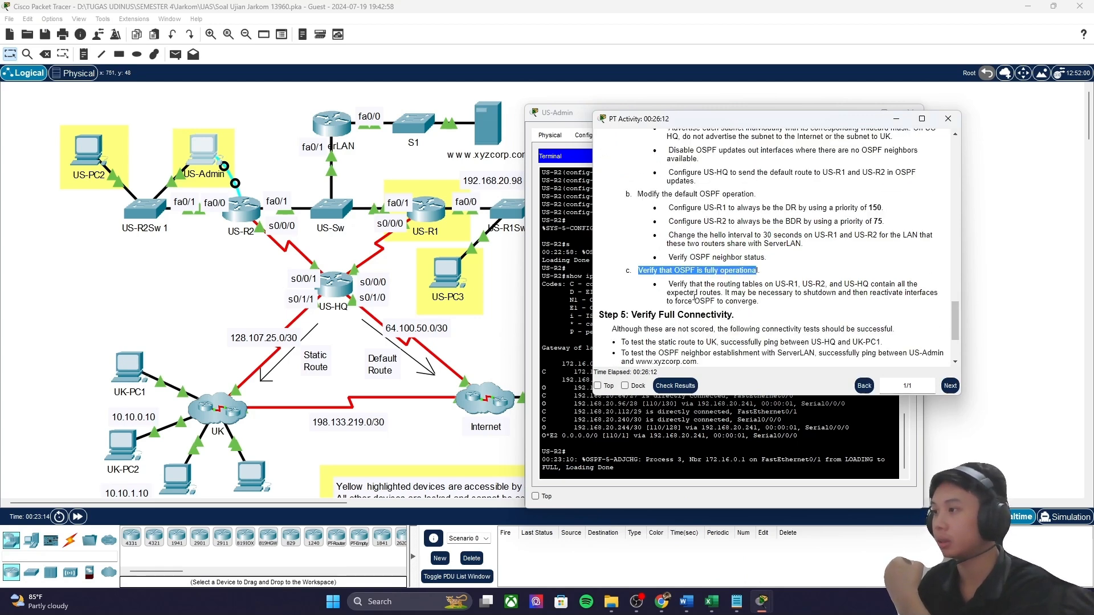
Step: Review US-R2's OSPF routes, including 192.168.20.0/26, in the US-Admin terminal
{"action": "left_click", "coordinate": [674, 415]}
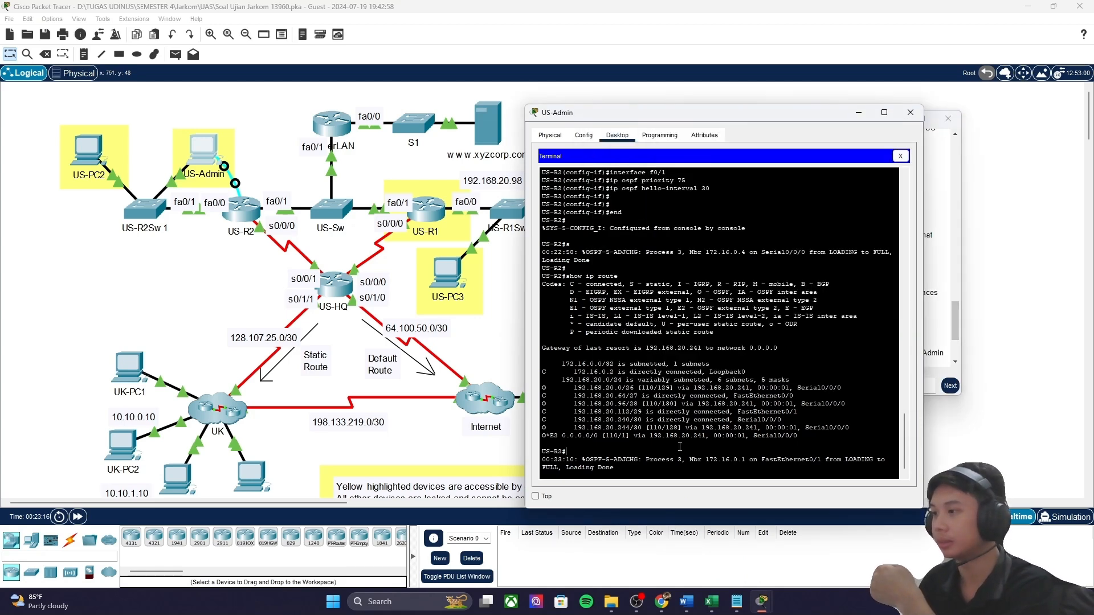
{"action": "mouse_move", "coordinate": [674, 411]}
{"action": "left_mouse_down"}
{"action": "mouse_move", "coordinate": [593, 394]}
{"action": "mouse_move", "coordinate": [564, 370]}
{"action": "mouse_move", "coordinate": [654, 409]}
{"action": "left_mouse_up"}
{"action": "left_click", "coordinate": [576, 388]}
{"action": "left_click_drag", "start_coordinate": [575, 386], "coordinate": [729, 385]}
{"action": "left_click_drag", "start_coordinate": [698, 289], "coordinate": [735, 290]}
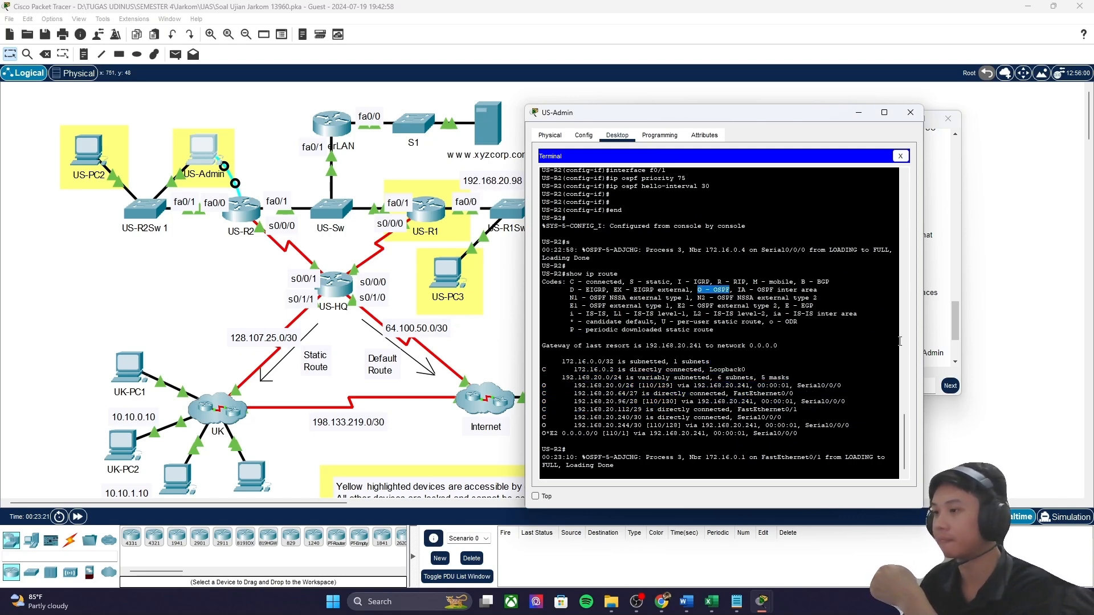
Step: Scroll the instructions to Step 5's connectivity tests and minimize the US-Admin window
{"action": "left_click", "coordinate": [939, 306]}
{"action": "scroll", "coordinate": [628, 358], "scroll_direction": "down", "scroll_amount": 3}
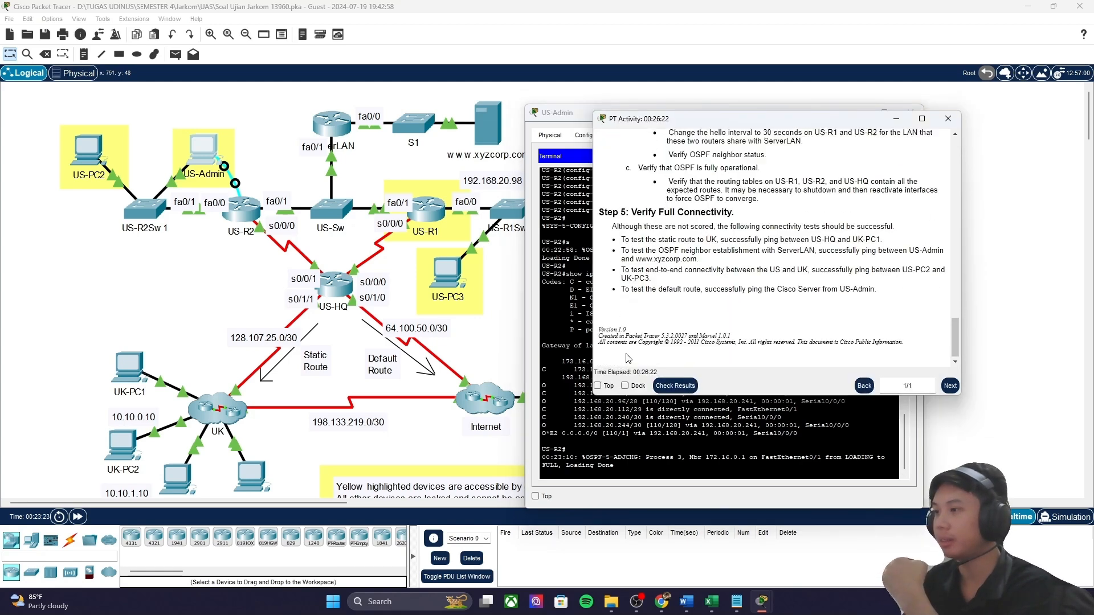
{"action": "left_click_drag", "start_coordinate": [627, 242], "coordinate": [878, 242]}
{"action": "left_click", "coordinate": [587, 251]}
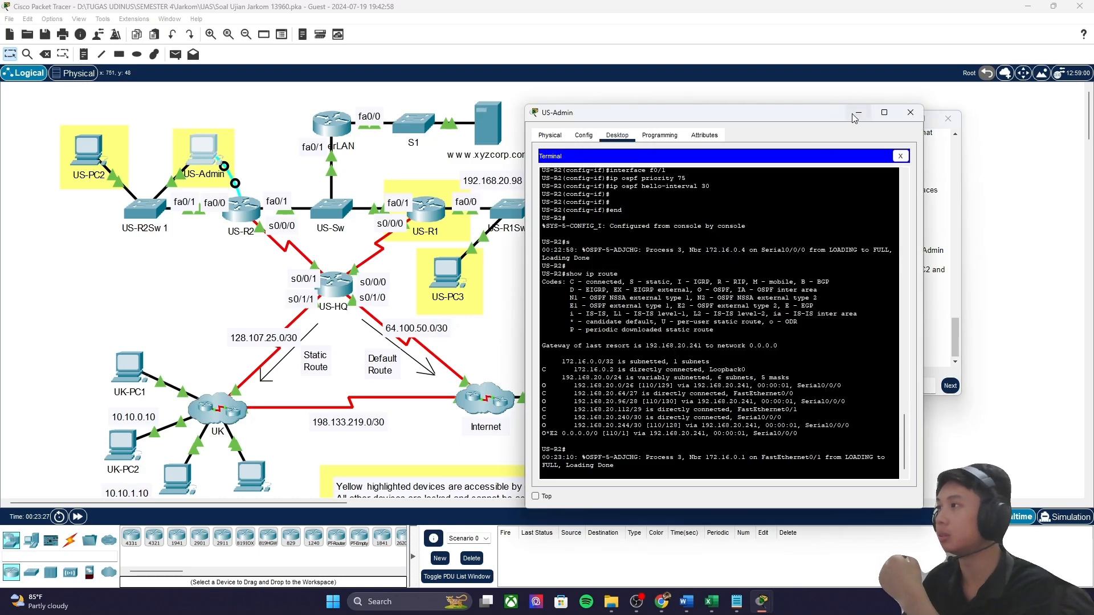
{"action": "left_click", "coordinate": [850, 114]}
{"action": "left_click_drag", "start_coordinate": [851, 117], "coordinate": [810, 116]}
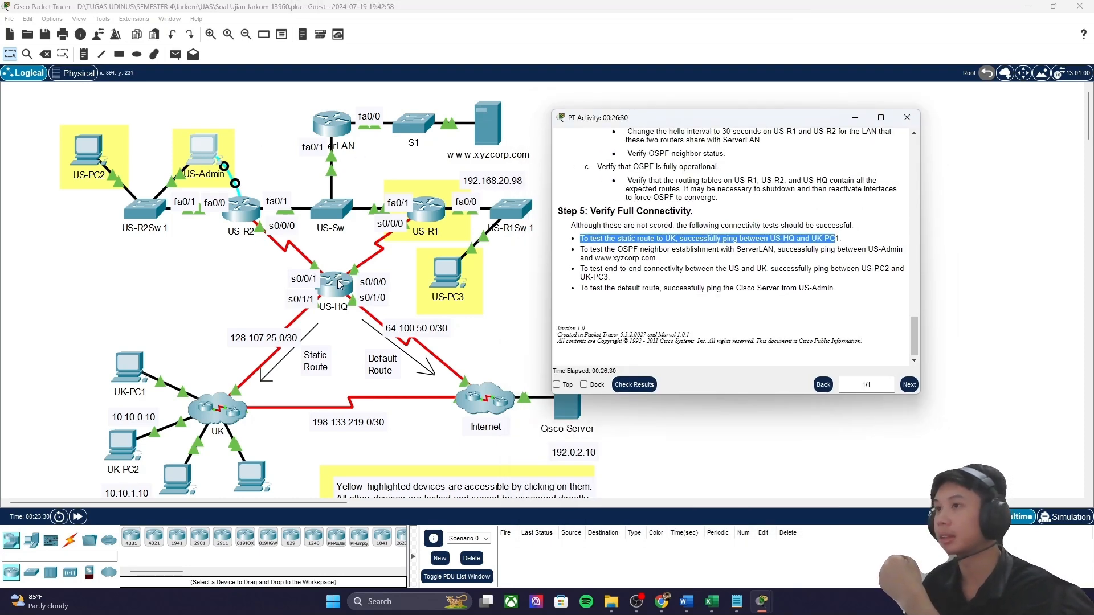
Step: Send simple PDU pings from US-HQ to UK-PC1
{"action": "left_click", "coordinate": [50, 286]}
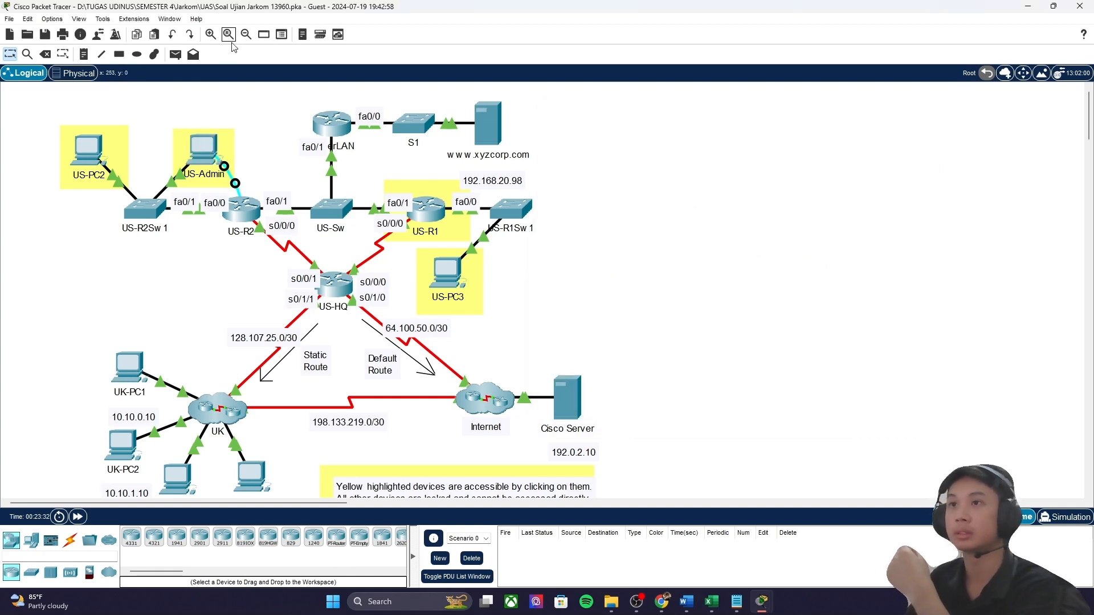
{"action": "key", "text": "p"}
{"action": "left_click", "coordinate": [348, 294]}
{"action": "left_click", "coordinate": [129, 367]}
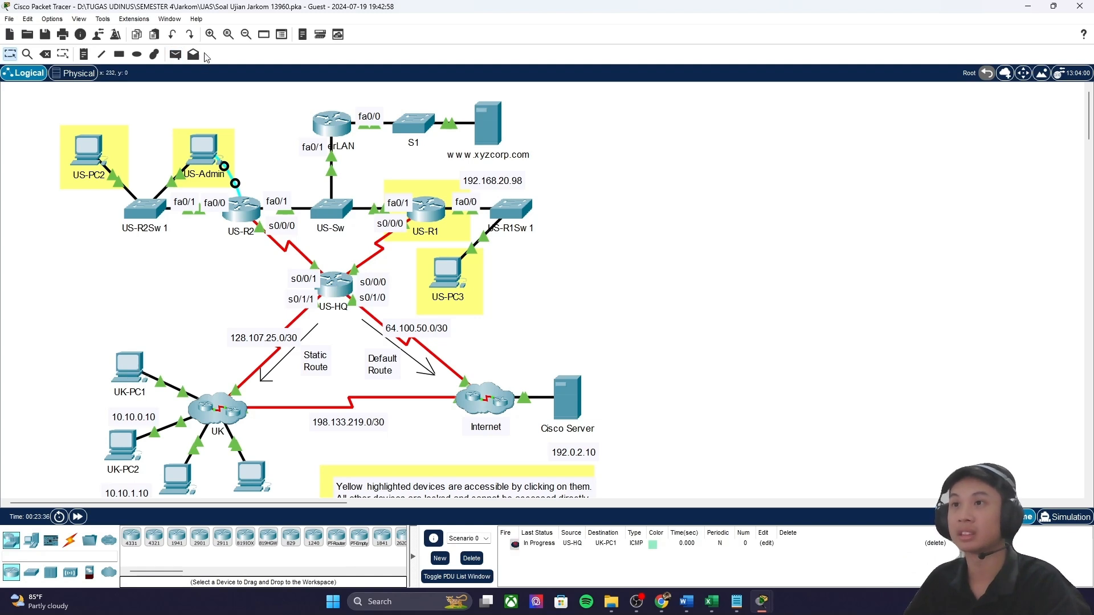
{"action": "left_click", "coordinate": [175, 55]}
{"action": "left_click", "coordinate": [339, 288]}
{"action": "left_click", "coordinate": [123, 374]}
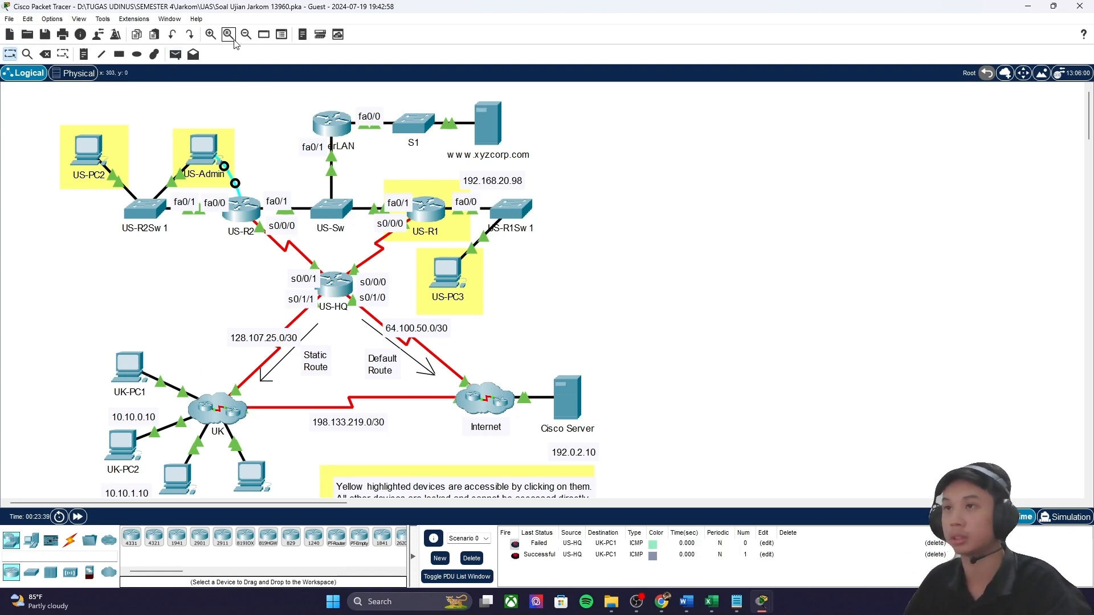
{"action": "left_click", "coordinate": [175, 55]}
{"action": "left_click", "coordinate": [127, 381]}
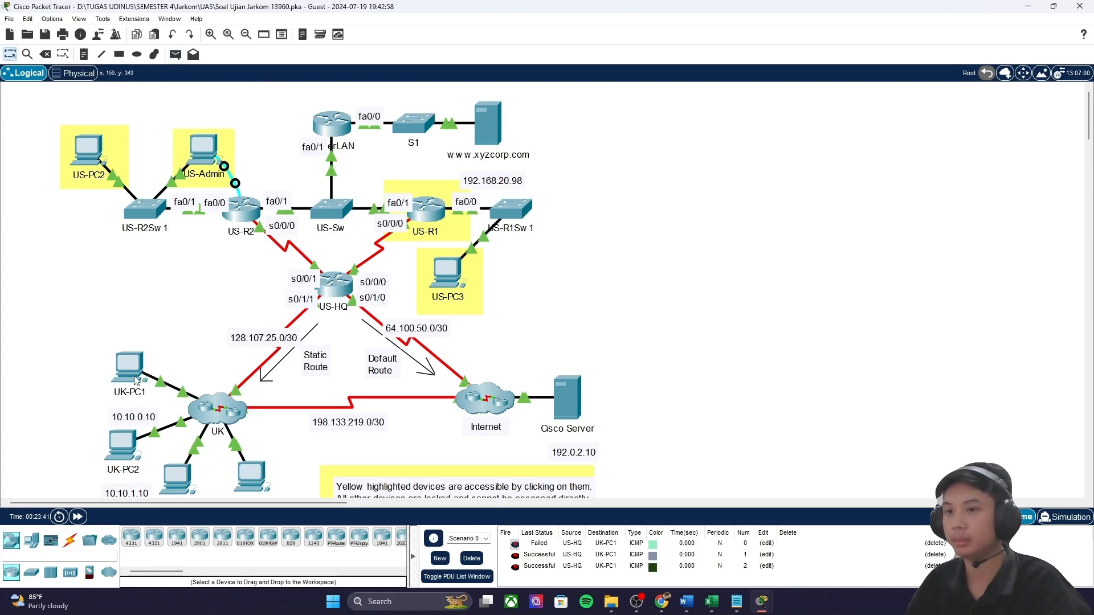
{"action": "mouse_move", "coordinate": [758, 603]}
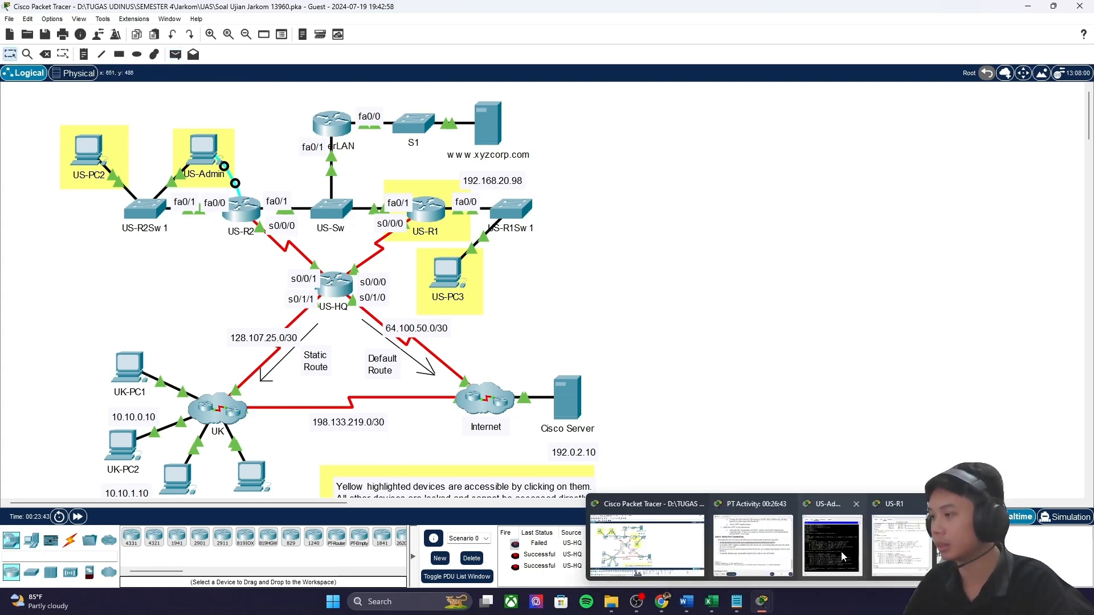
{"action": "mouse_move", "coordinate": [773, 550]}
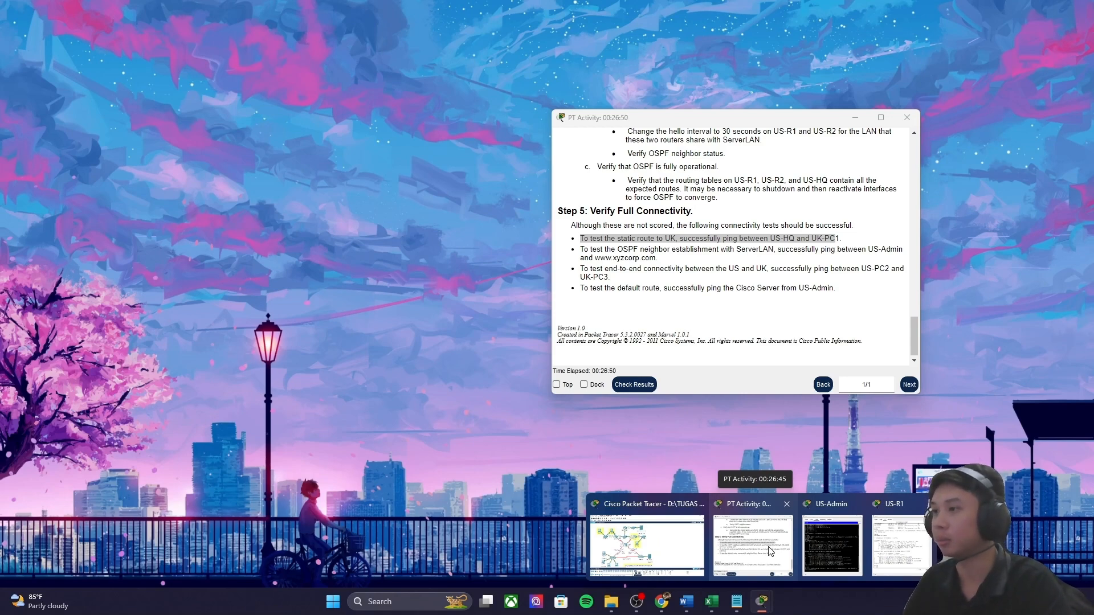
{"action": "left_click", "coordinate": [770, 551]}
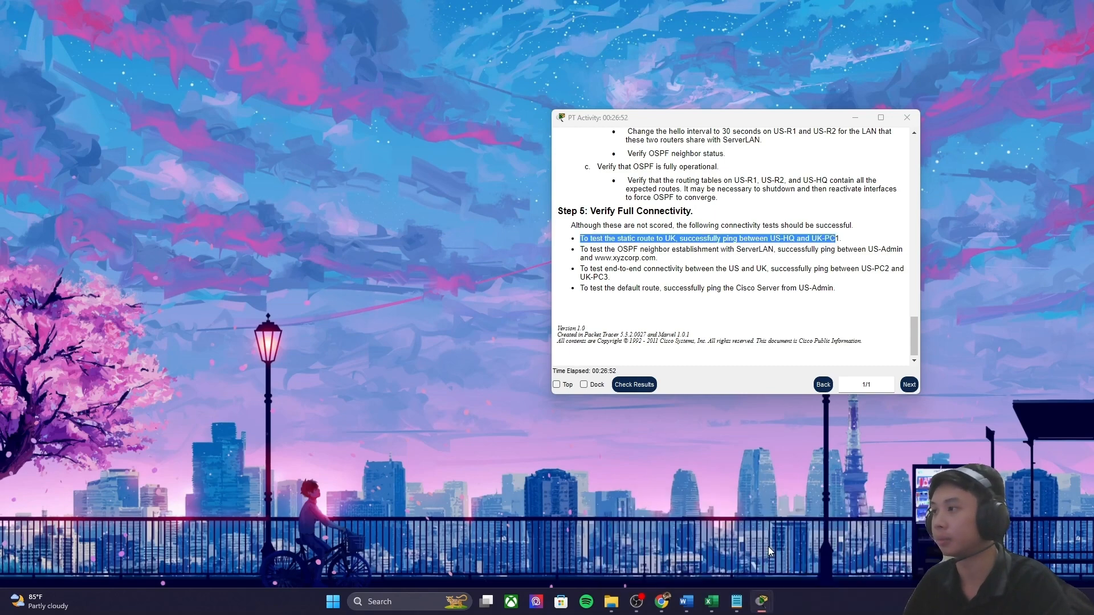
{"action": "left_click", "coordinate": [176, 55]}
{"action": "left_click", "coordinate": [207, 147]}
{"action": "left_click", "coordinate": [487, 125]}
{"action": "left_click", "coordinate": [175, 55]}
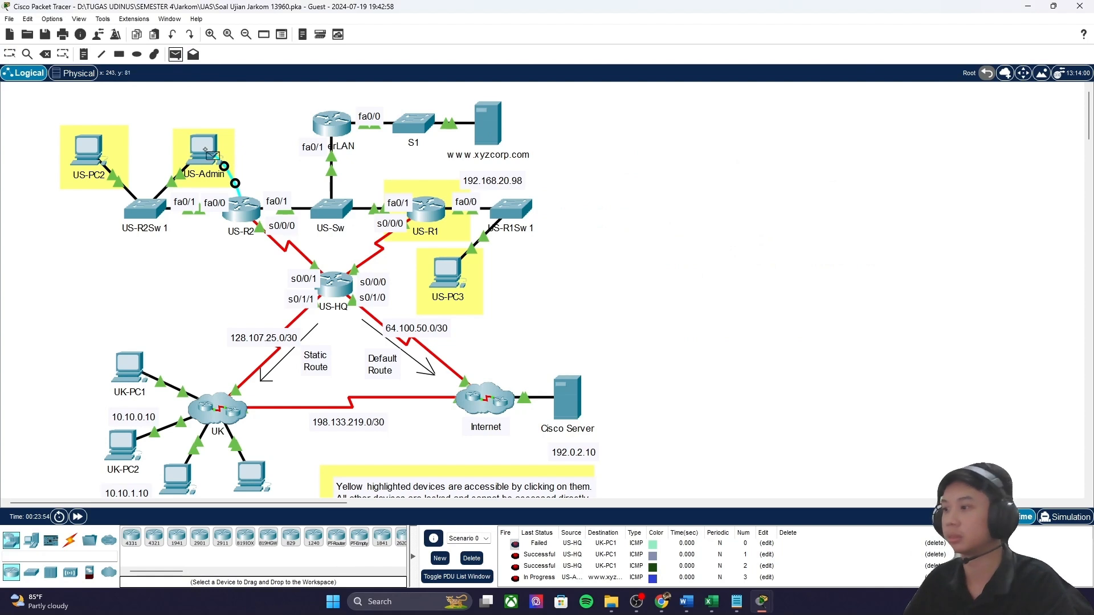
{"action": "left_click", "coordinate": [207, 147]}
{"action": "left_click", "coordinate": [479, 125]}
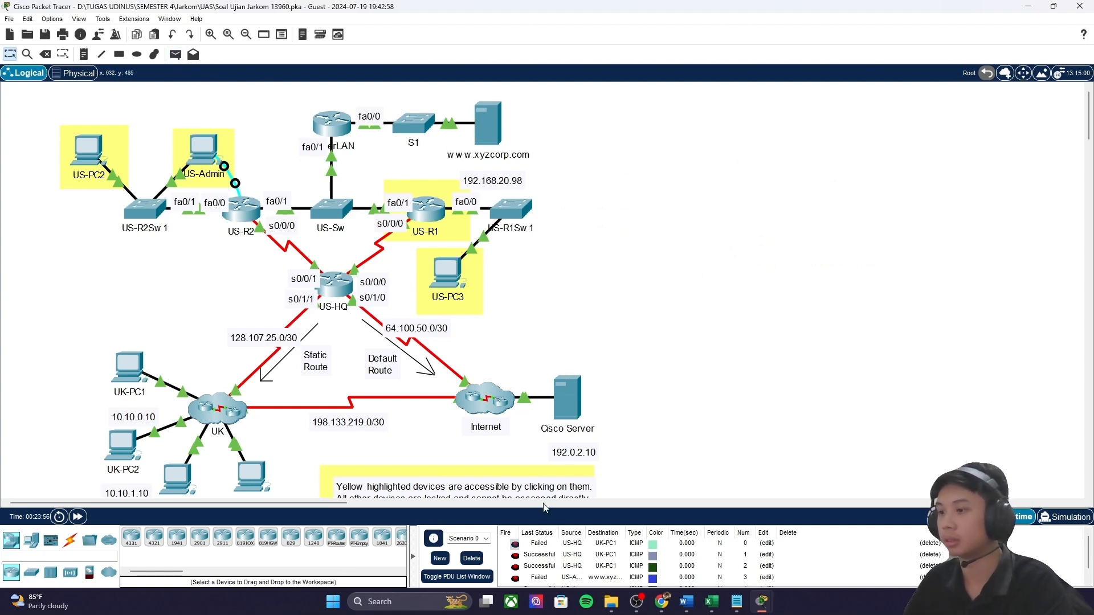
{"action": "left_click", "coordinate": [175, 55]}
{"action": "left_click", "coordinate": [211, 152]}
{"action": "left_click", "coordinate": [578, 401]}
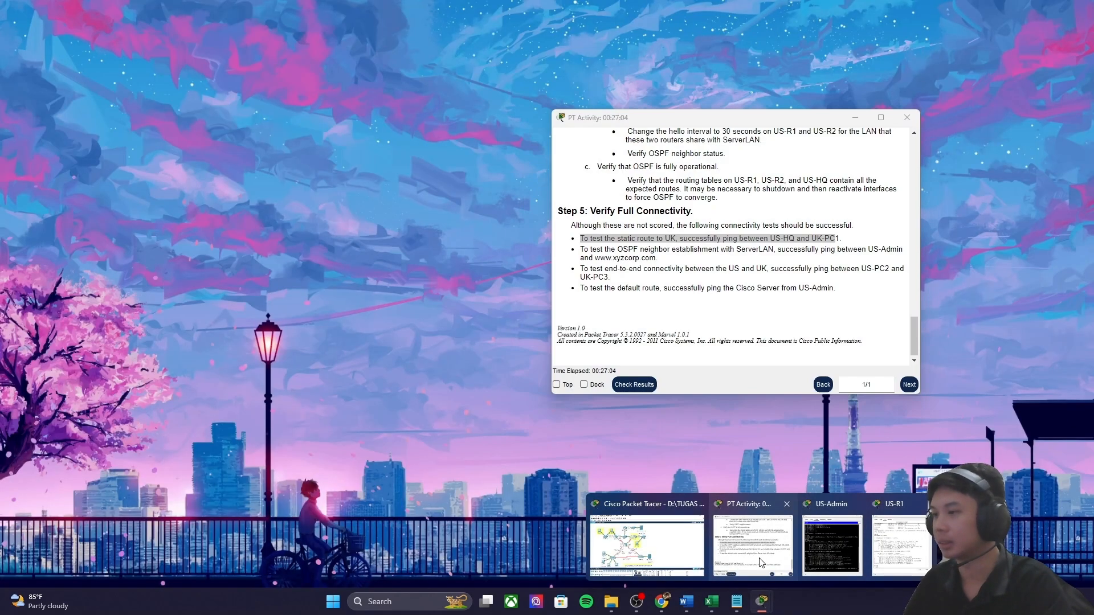
Step: Read the next instruction: the end-to-end ping to UK-PC3
{"action": "left_click", "coordinate": [753, 545]}
{"action": "left_click_drag", "start_coordinate": [579, 269], "coordinate": [890, 269]}
{"action": "left_click_drag", "start_coordinate": [580, 276], "coordinate": [609, 276]}
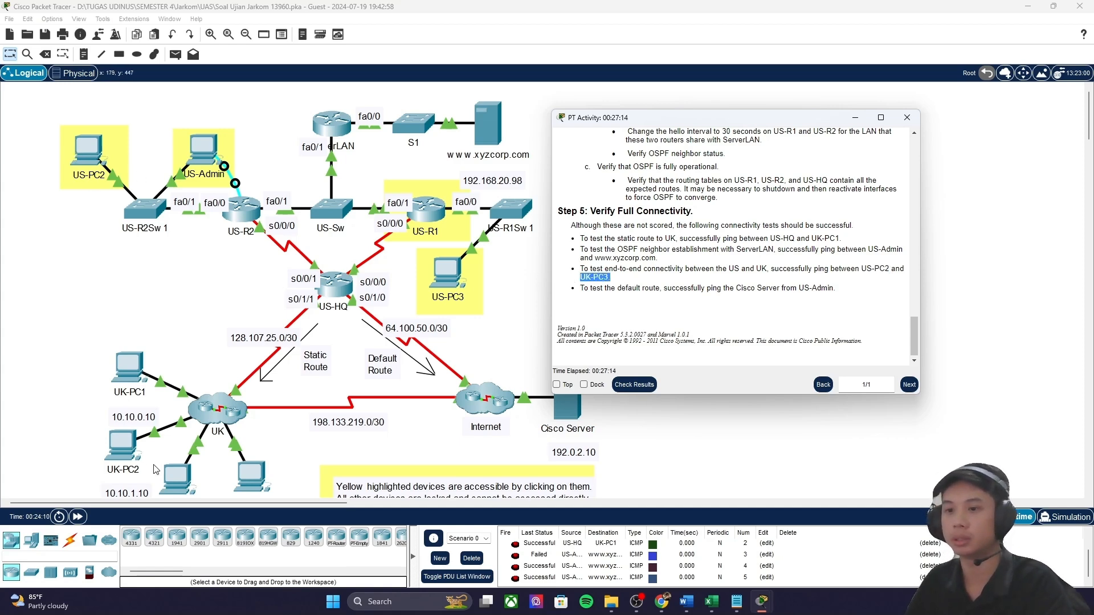
{"action": "scroll", "coordinate": [76, 171], "scroll_direction": "down", "scroll_amount": 3}
Step: Send simple PDU pings from US-PC2 to UK-PC3
{"action": "left_click", "coordinate": [78, 188]}
{"action": "left_click", "coordinate": [175, 55]}
{"action": "left_click", "coordinate": [92, 97]}
{"action": "left_click", "coordinate": [183, 417]}
{"action": "left_click", "coordinate": [175, 55]}
{"action": "left_click", "coordinate": [91, 97]}
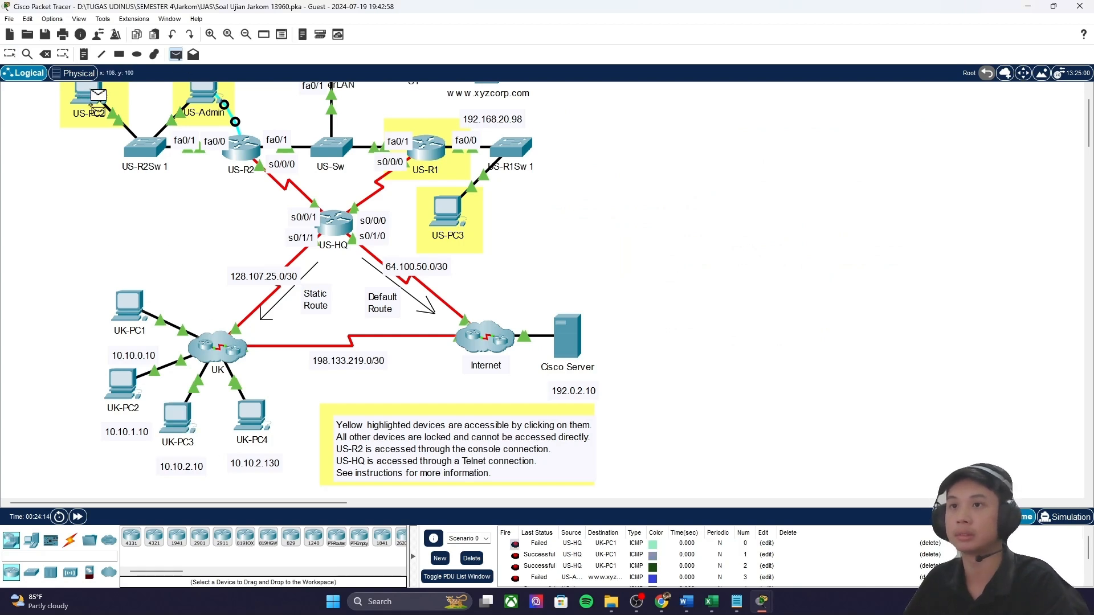
{"action": "left_click", "coordinate": [181, 432]}
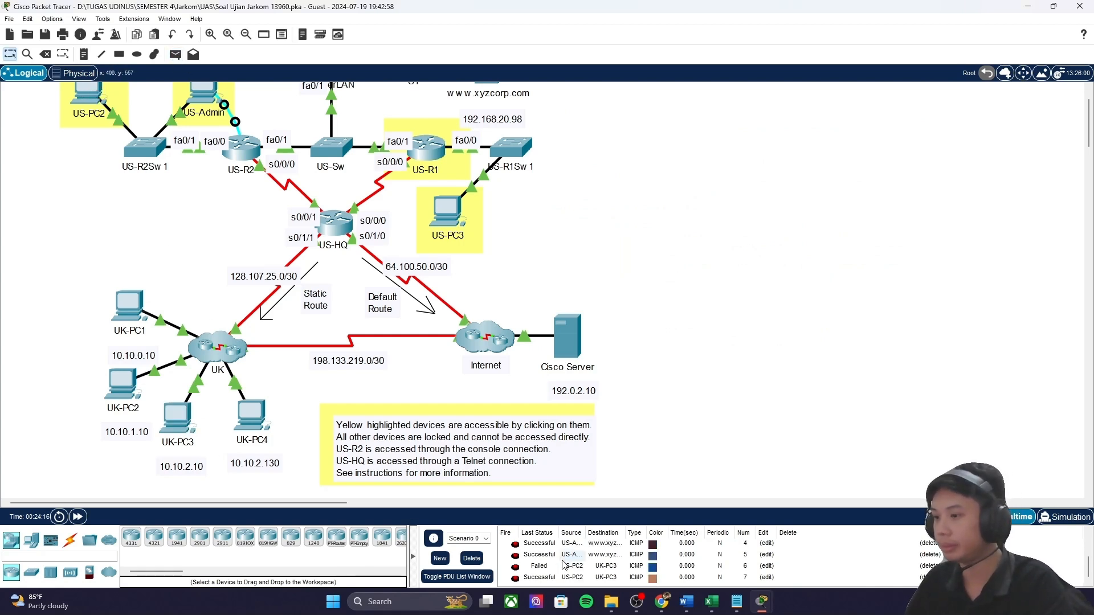
{"action": "left_click", "coordinate": [191, 408]}
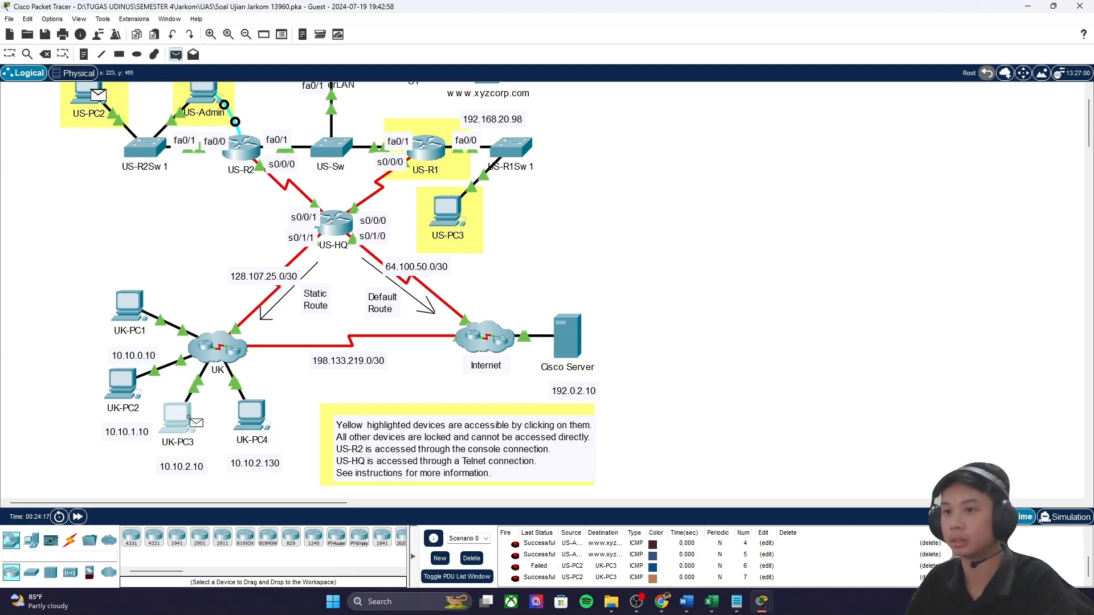
Step: Read the default route test instruction and dismiss the locked Cisco Server notice
{"action": "left_click", "coordinate": [762, 601]}
{"action": "left_click", "coordinate": [713, 550]}
{"action": "left_click_drag", "start_coordinate": [590, 289], "coordinate": [804, 290]}
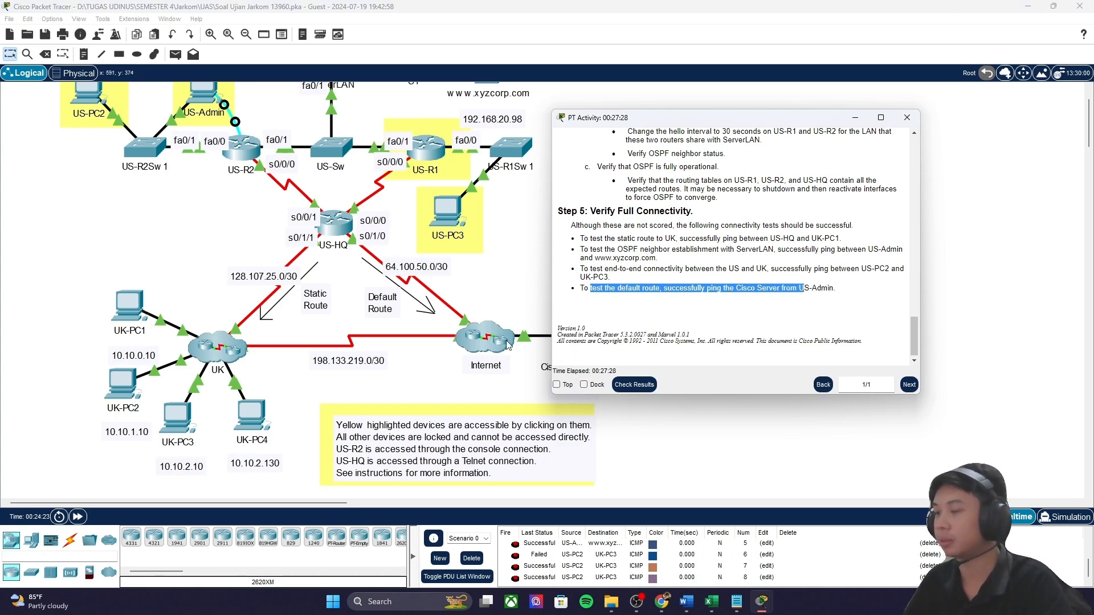
{"action": "left_click", "coordinate": [855, 117]}
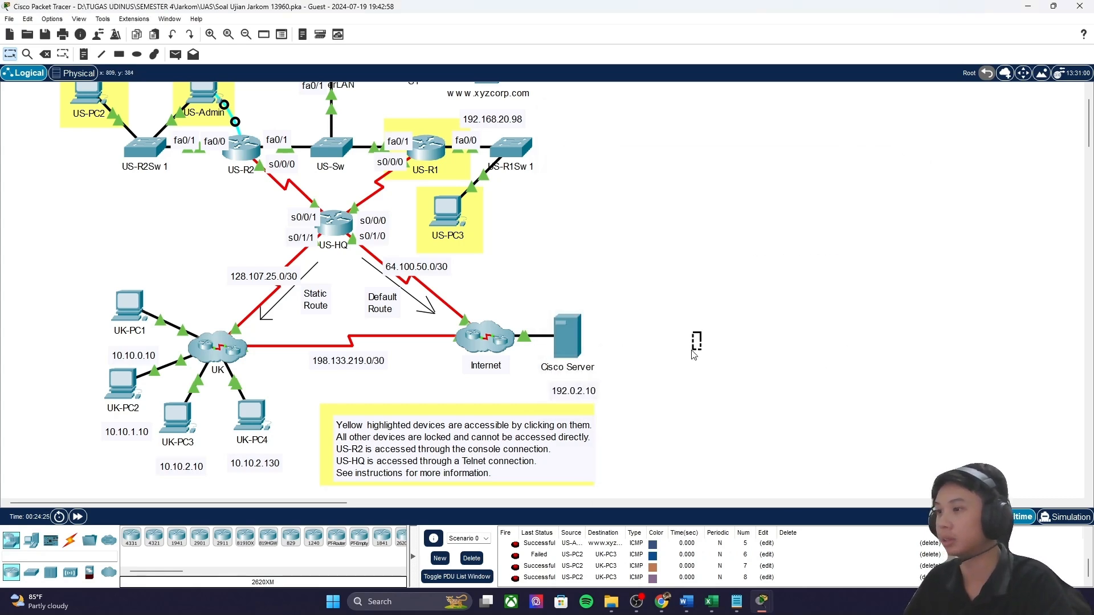
{"action": "left_click", "coordinate": [577, 342]}
{"action": "left_click", "coordinate": [617, 313]}
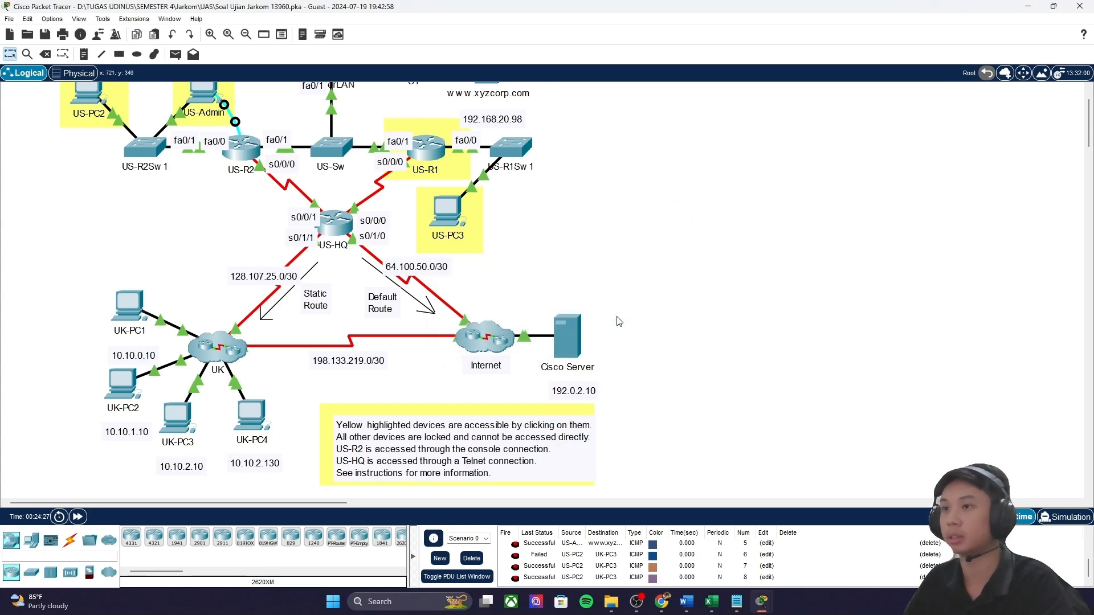
{"action": "scroll", "coordinate": [592, 285], "scroll_direction": "up", "scroll_amount": 2}
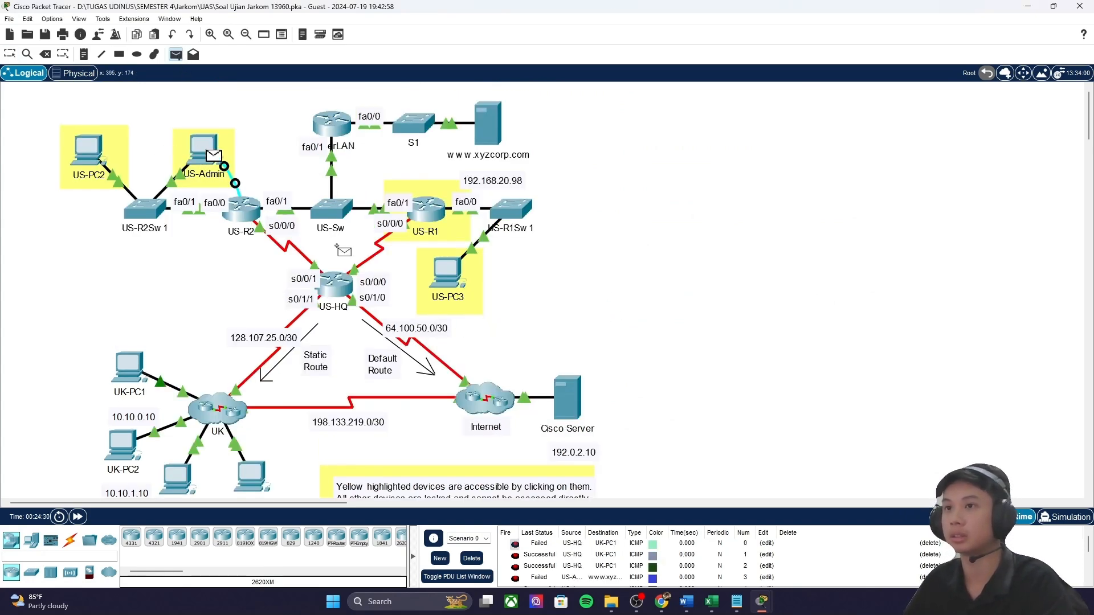
{"action": "scroll", "coordinate": [578, 571], "scroll_direction": "down", "scroll_amount": 2}
{"action": "scroll", "coordinate": [578, 571], "scroll_direction": "down", "scroll_amount": 1}
Step: Ping the Cisco Server from US-Admin with a simple PDU
{"action": "left_click", "coordinate": [175, 54]}
{"action": "left_click", "coordinate": [203, 146]}
{"action": "left_click", "coordinate": [568, 398]}
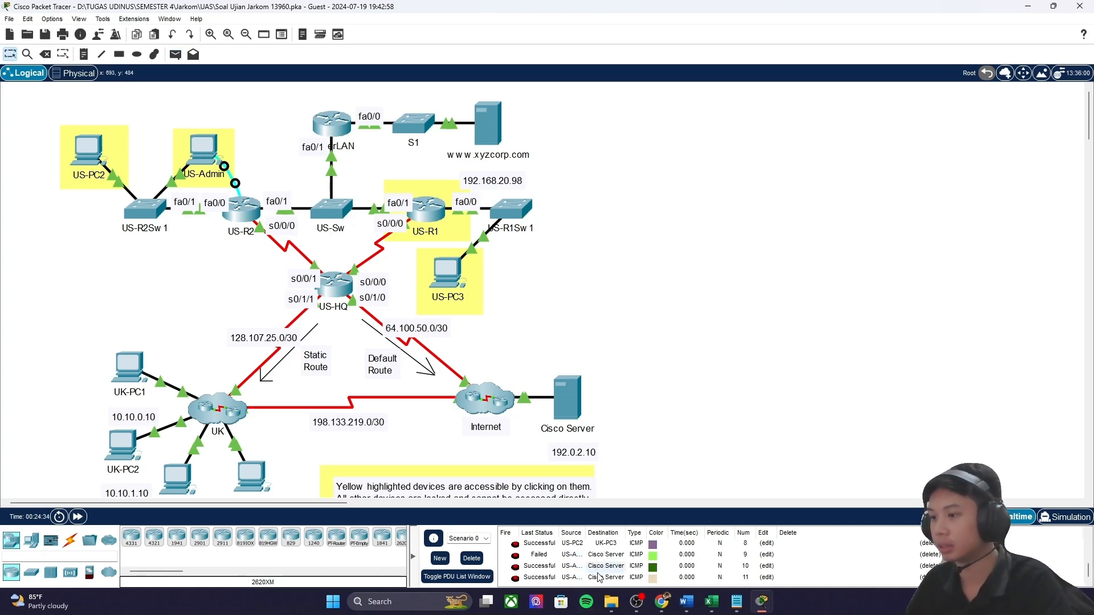
{"action": "scroll", "coordinate": [798, 444], "scroll_direction": "down", "scroll_amount": 2}
{"action": "scroll", "coordinate": [601, 474], "scroll_direction": "down", "scroll_amount": 2}
{"action": "scroll", "coordinate": [627, 477], "scroll_direction": "up", "scroll_amount": 4}
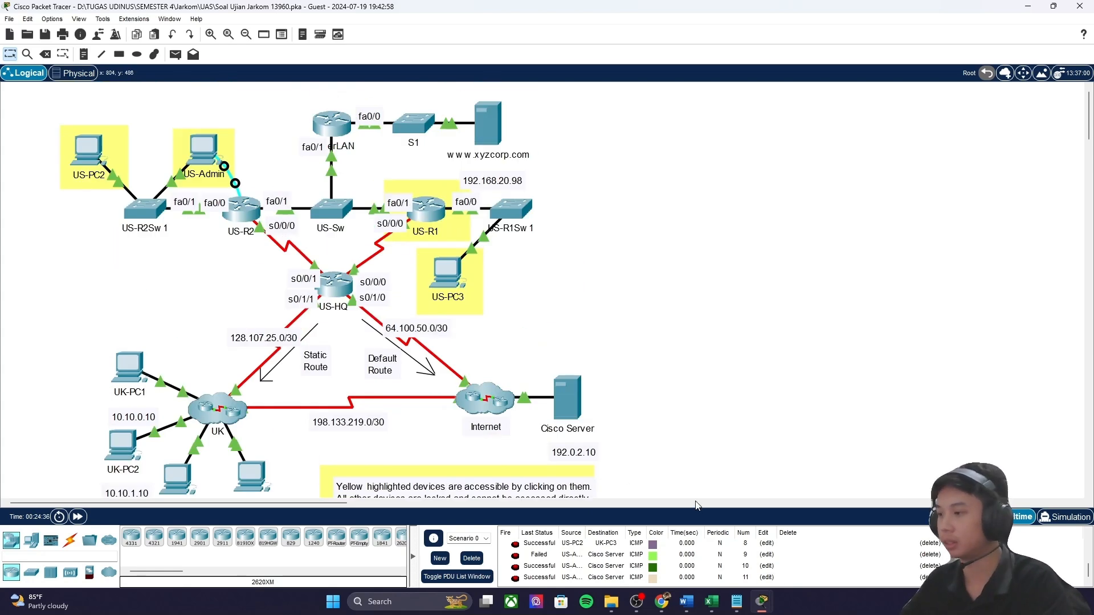
{"action": "left_click", "coordinate": [752, 538]}
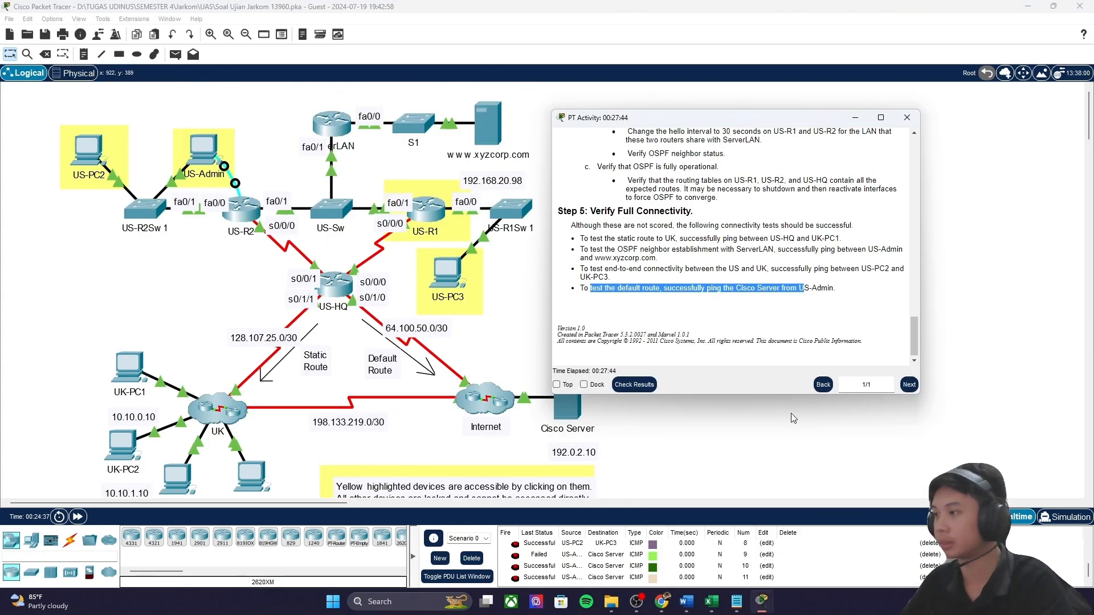
Step: Check the activity results and scroll through the scored Assessment Items list
{"action": "left_click", "coordinate": [635, 386]}
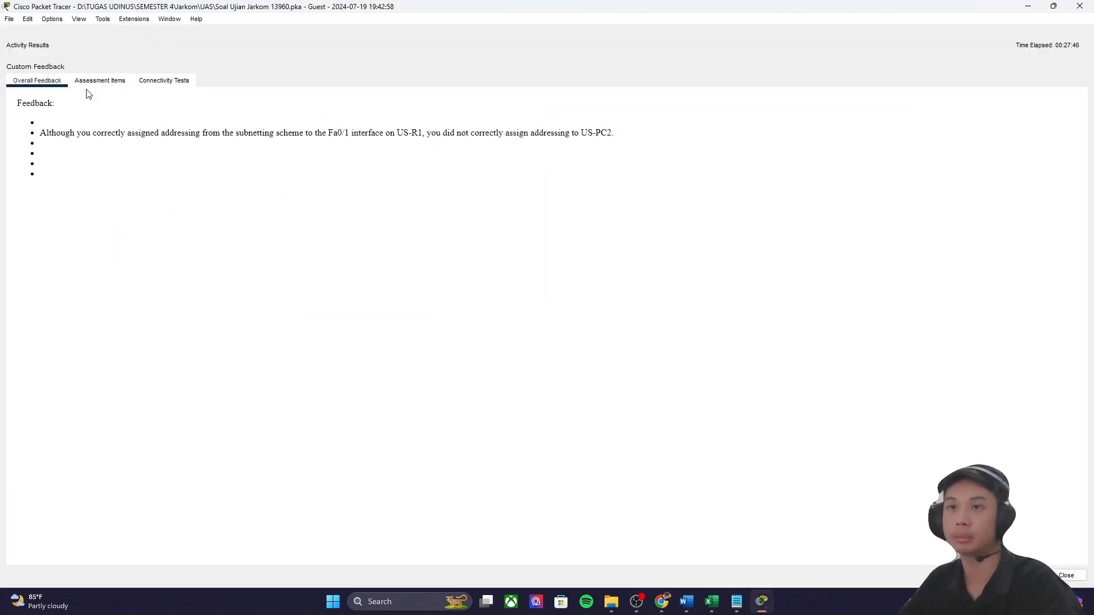
{"action": "left_click", "coordinate": [100, 81]}
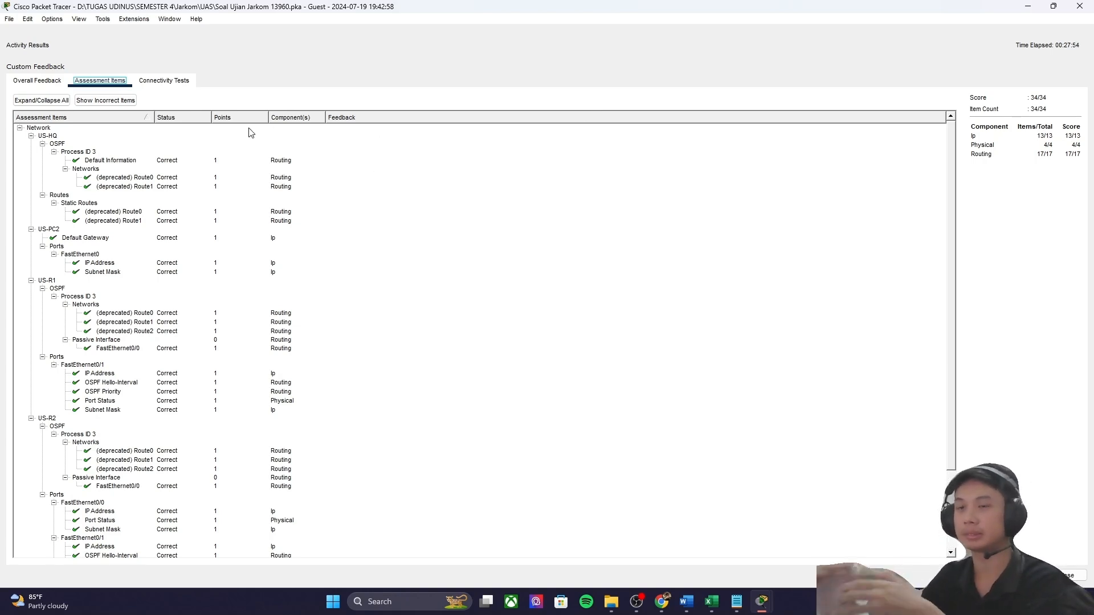
{"action": "scroll", "coordinate": [106, 275], "scroll_direction": "down", "scroll_amount": 3}
{"action": "scroll", "coordinate": [171, 285], "scroll_direction": "up", "scroll_amount": 3}
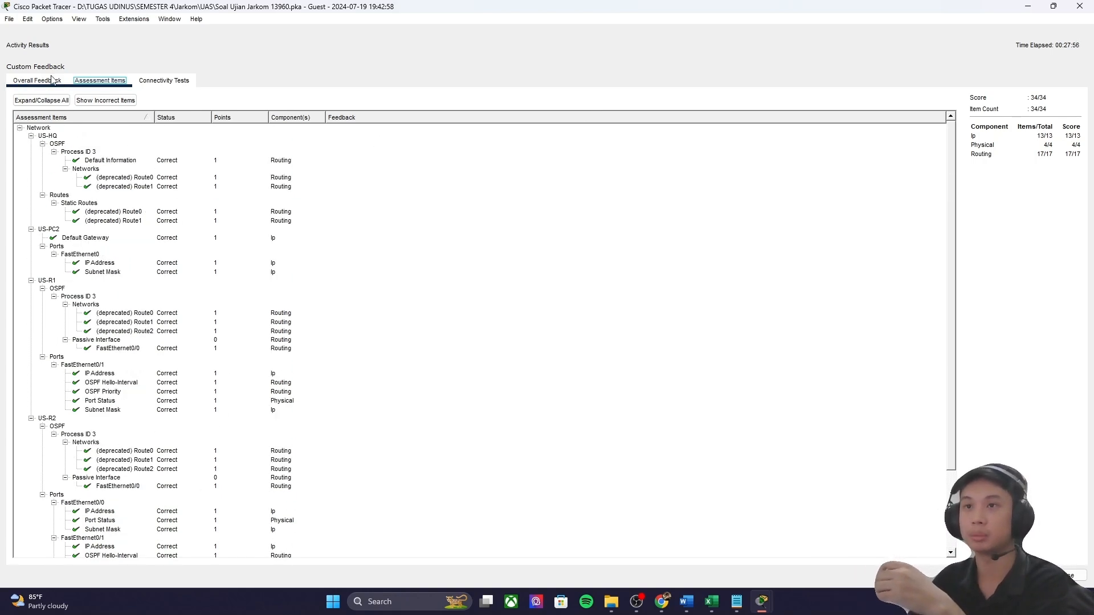
Step: Review the US-PC2 addressing feedback, then inspect the US-HQ OSPF route and US-PC2 IP items
{"action": "left_click", "coordinate": [37, 81]}
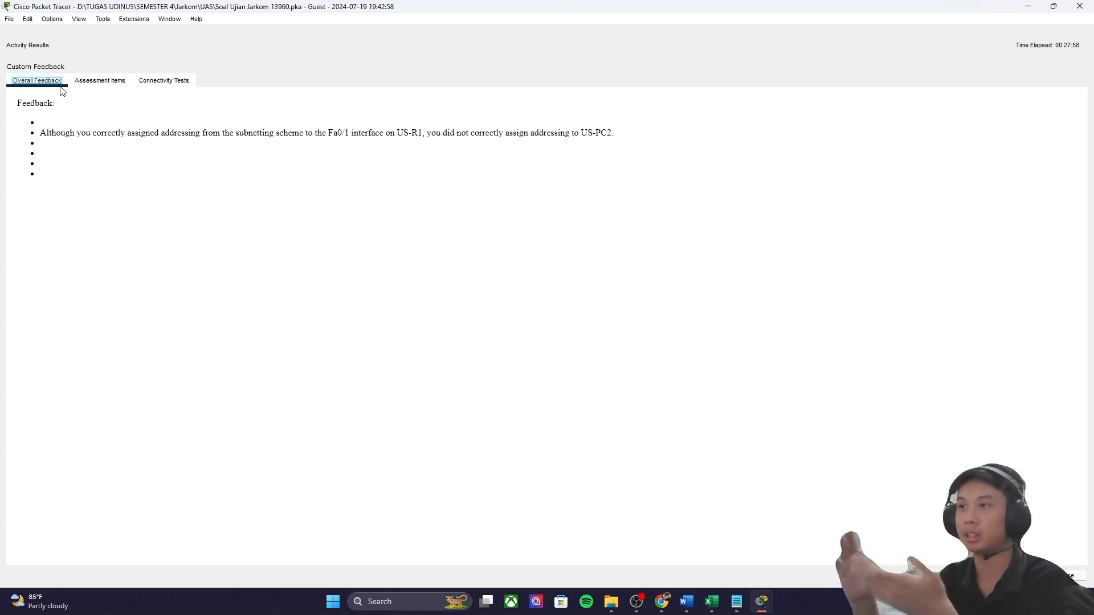
{"action": "left_click_drag", "start_coordinate": [483, 132], "coordinate": [624, 134]}
{"action": "left_click", "coordinate": [111, 82]}
{"action": "left_click", "coordinate": [94, 179]}
{"action": "left_click", "coordinate": [91, 186]}
{"action": "left_click", "coordinate": [67, 254]}
{"action": "left_click", "coordinate": [103, 263]}
{"action": "key", "text": "Tab"}
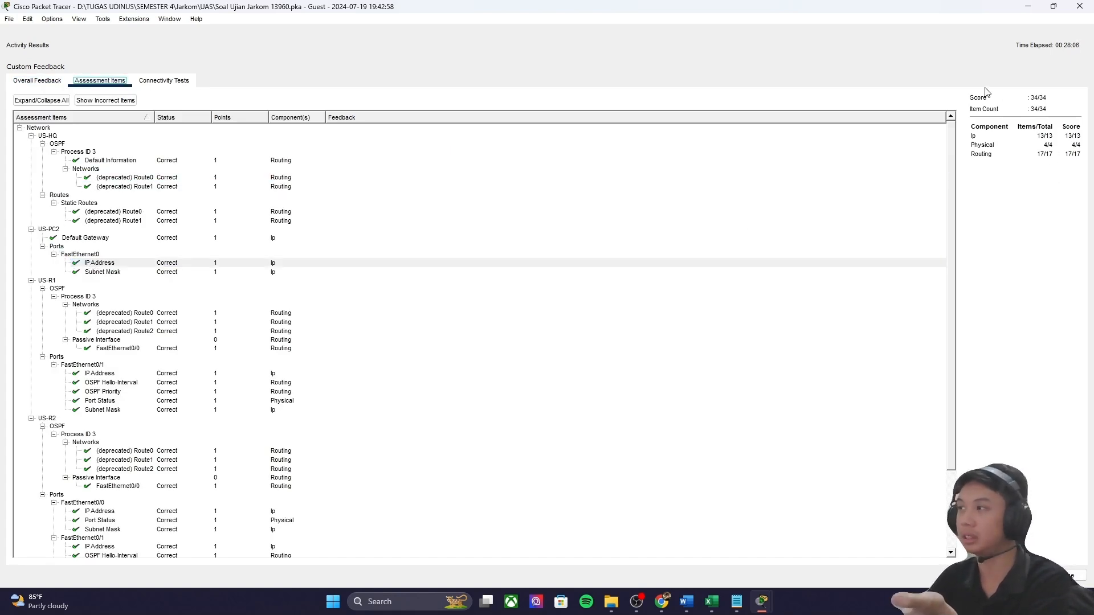